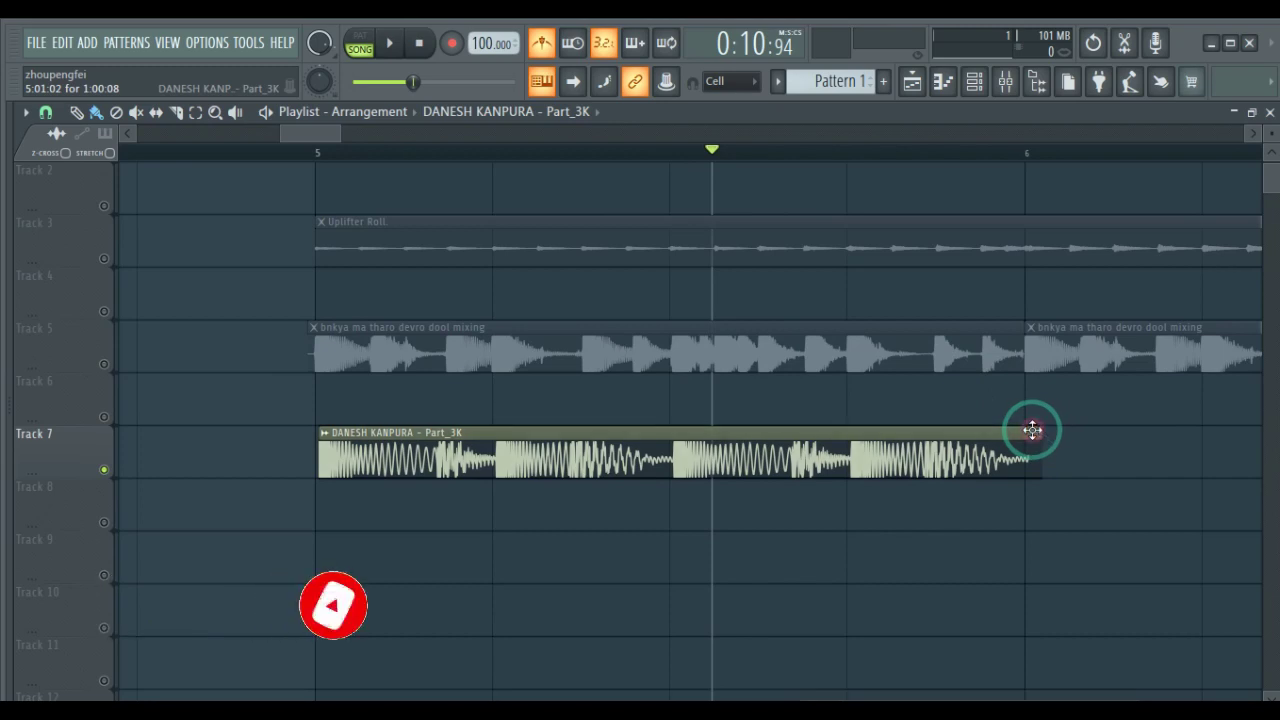
Align the DANESH KANPURA - Part_3K clip on Track 7 to the start of bar 5 and trim its end to bar 6.
{"action": "left_click", "coordinate": [400, 434]}
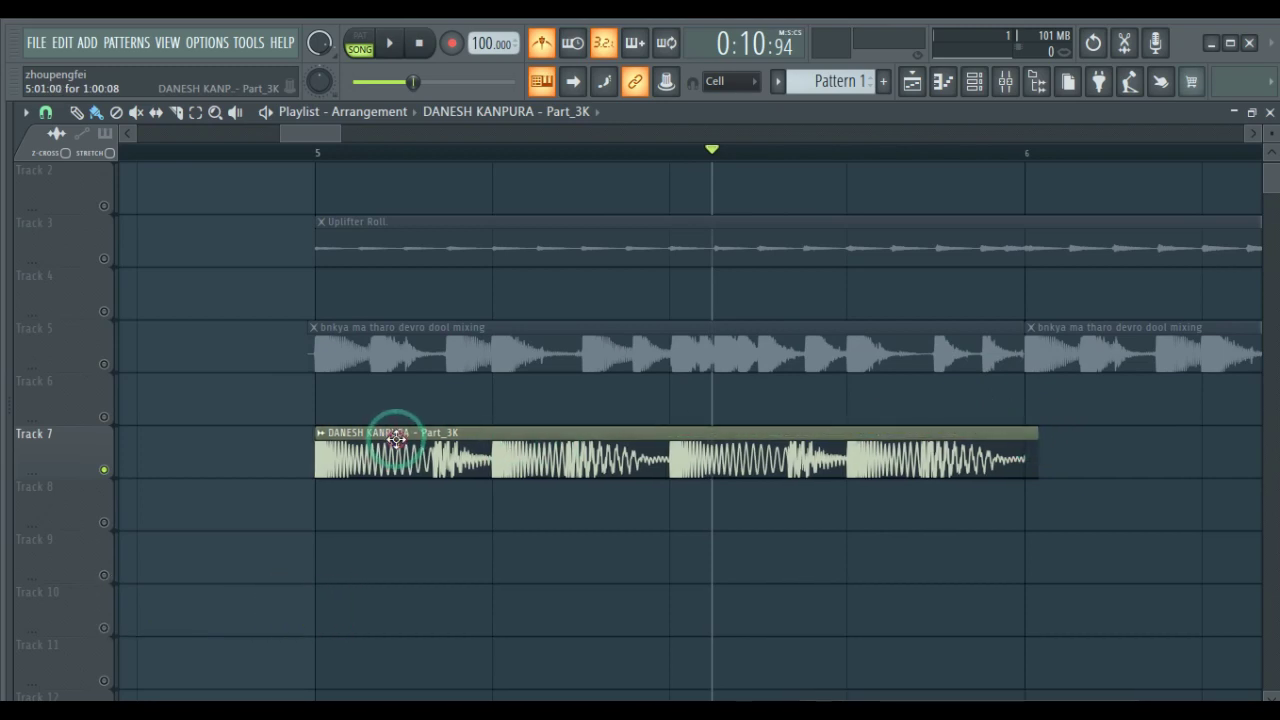
{"action": "scroll", "coordinate": [321, 488], "scroll_direction": "up", "scroll_amount": 3}
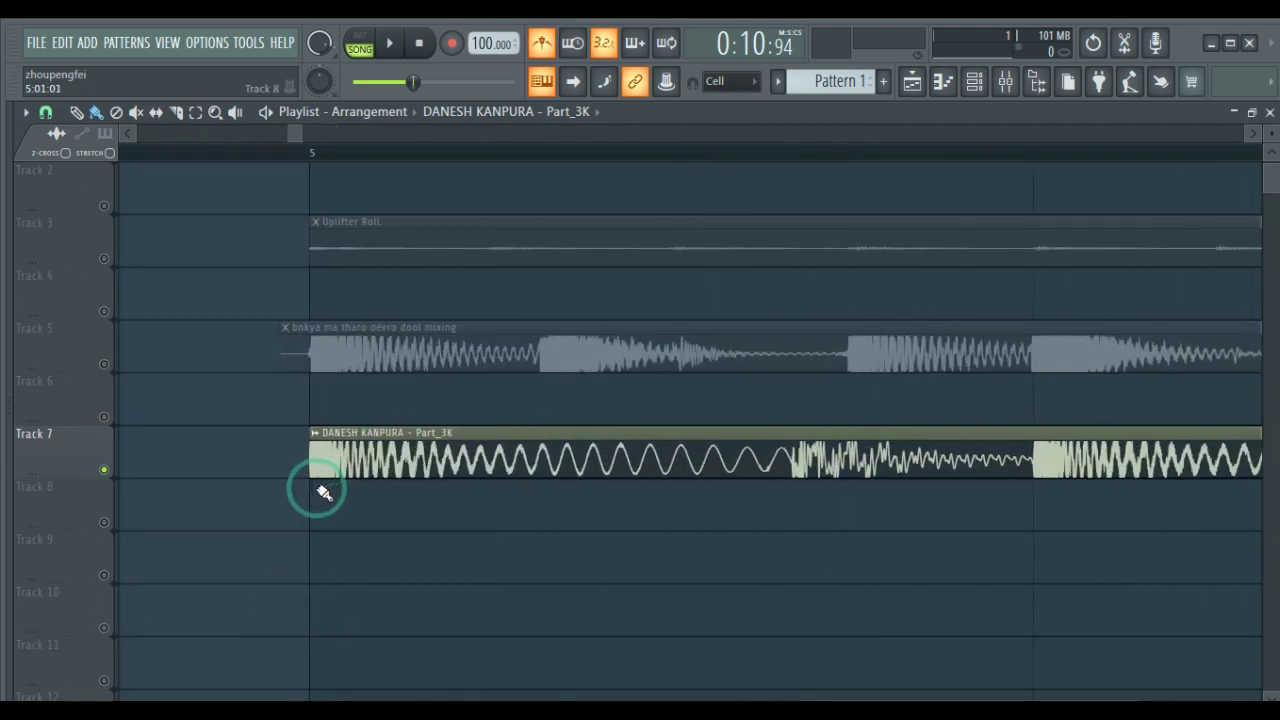
{"action": "scroll", "coordinate": [321, 488], "scroll_direction": "down", "scroll_amount": 3}
{"action": "scroll", "coordinate": [932, 510], "scroll_direction": "up", "scroll_amount": 3}
{"action": "scroll", "coordinate": [960, 505], "scroll_direction": "up", "scroll_amount": 4}
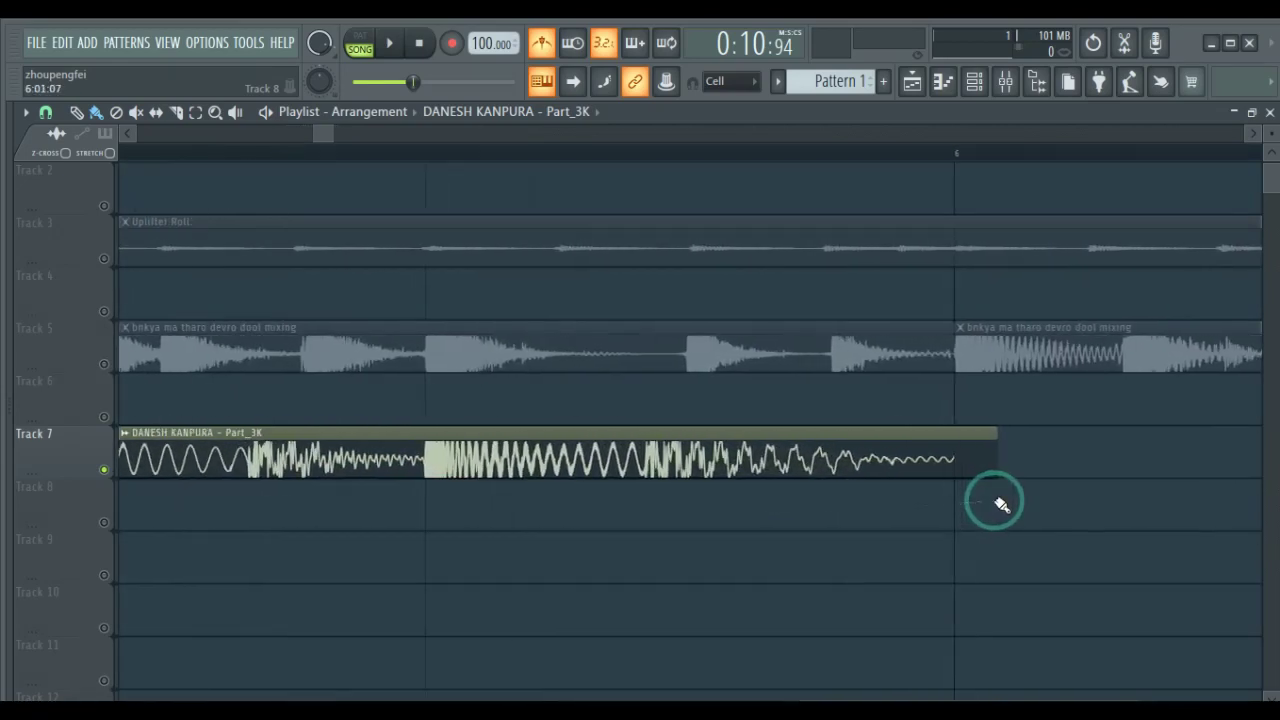
{"action": "left_click_drag", "start_coordinate": [991, 435], "coordinate": [940, 430]}
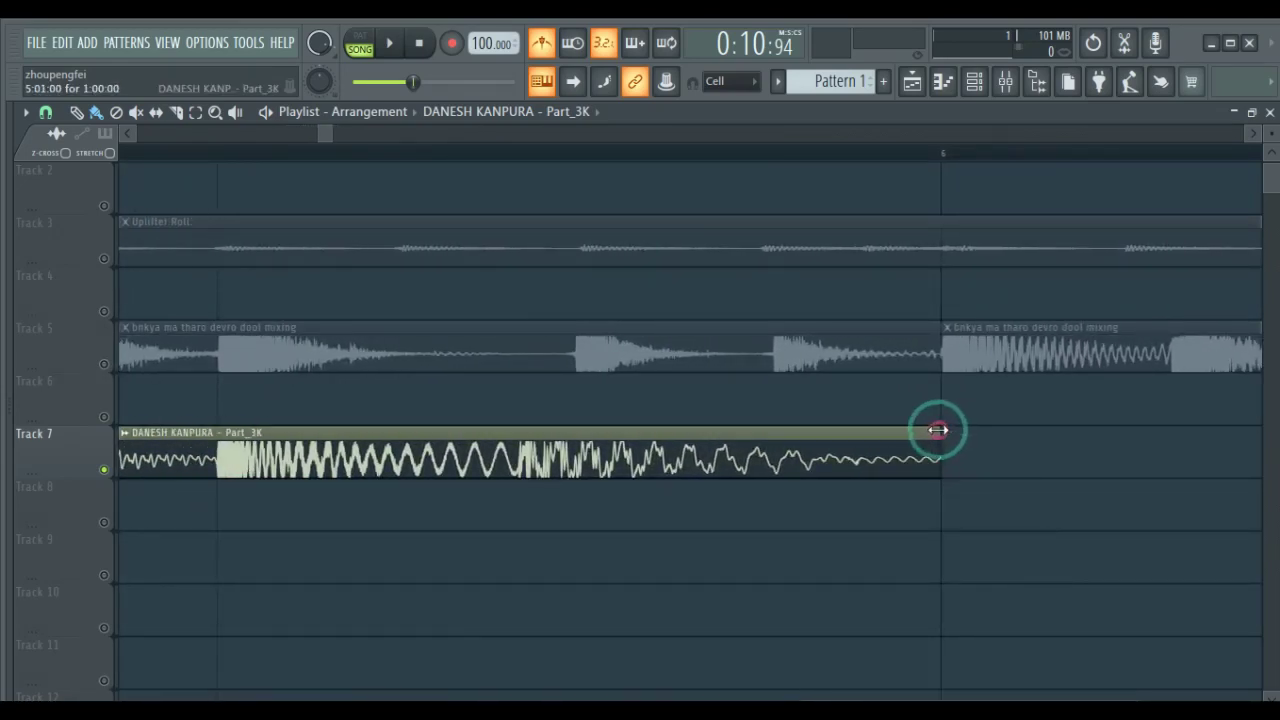
{"action": "scroll", "coordinate": [686, 531], "scroll_direction": "down", "scroll_amount": 2}
{"action": "scroll", "coordinate": [688, 531], "scroll_direction": "down", "scroll_amount": 2}
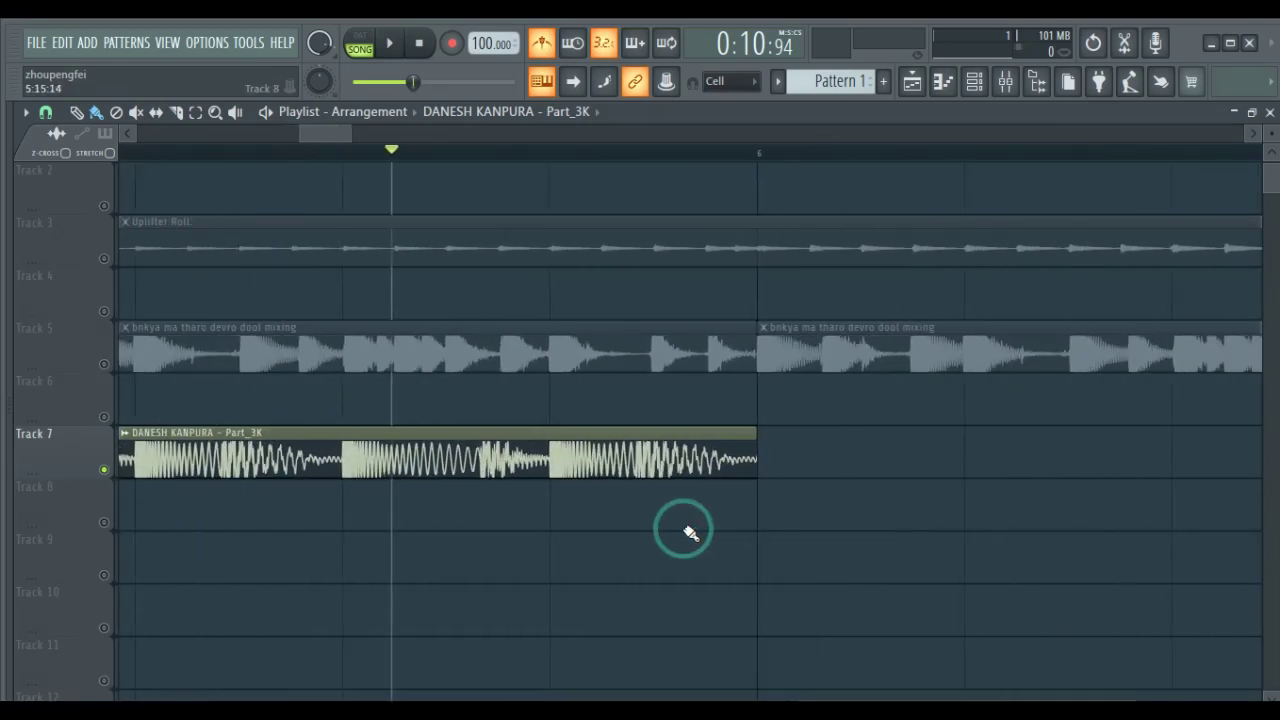
{"action": "scroll", "coordinate": [566, 543], "scroll_direction": "down", "scroll_amount": 2}
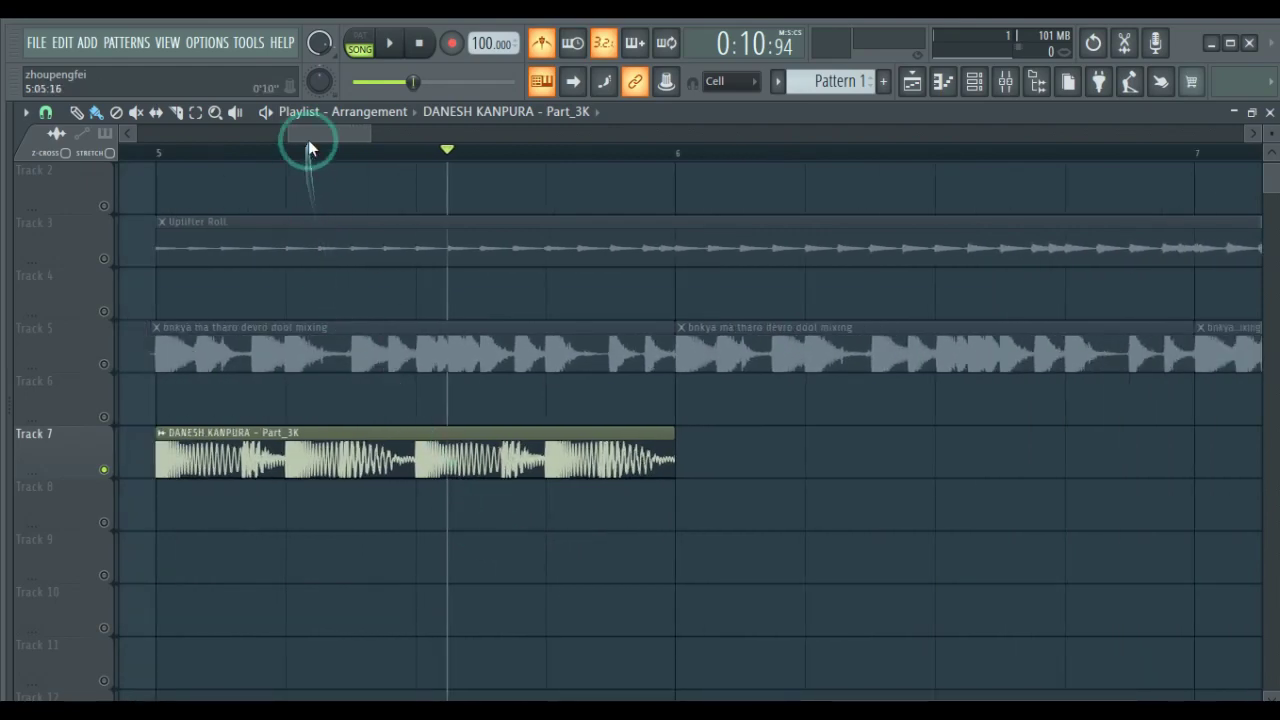
{"action": "left_click_drag", "start_coordinate": [314, 143], "coordinate": [357, 157]}
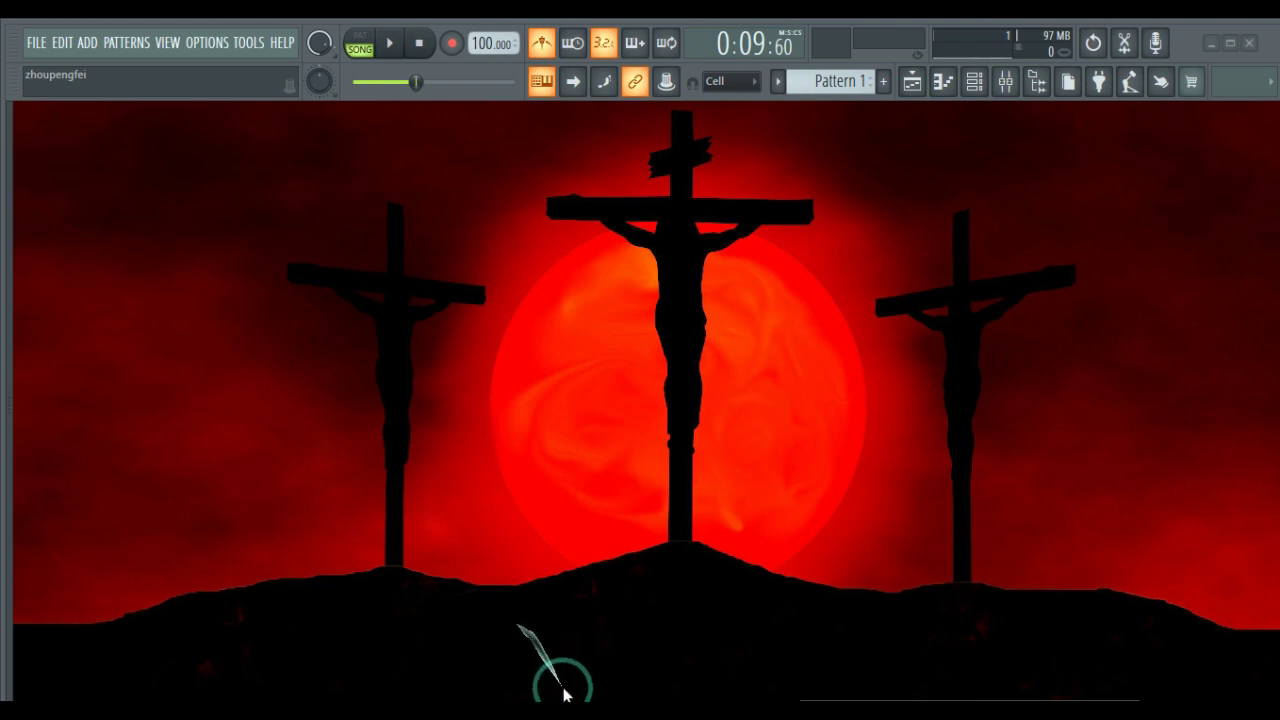
Open the playlist and audition the SANARE clip with Track 1 soloed and the metronome off.
{"action": "mouse_move", "coordinate": [607, 706]}
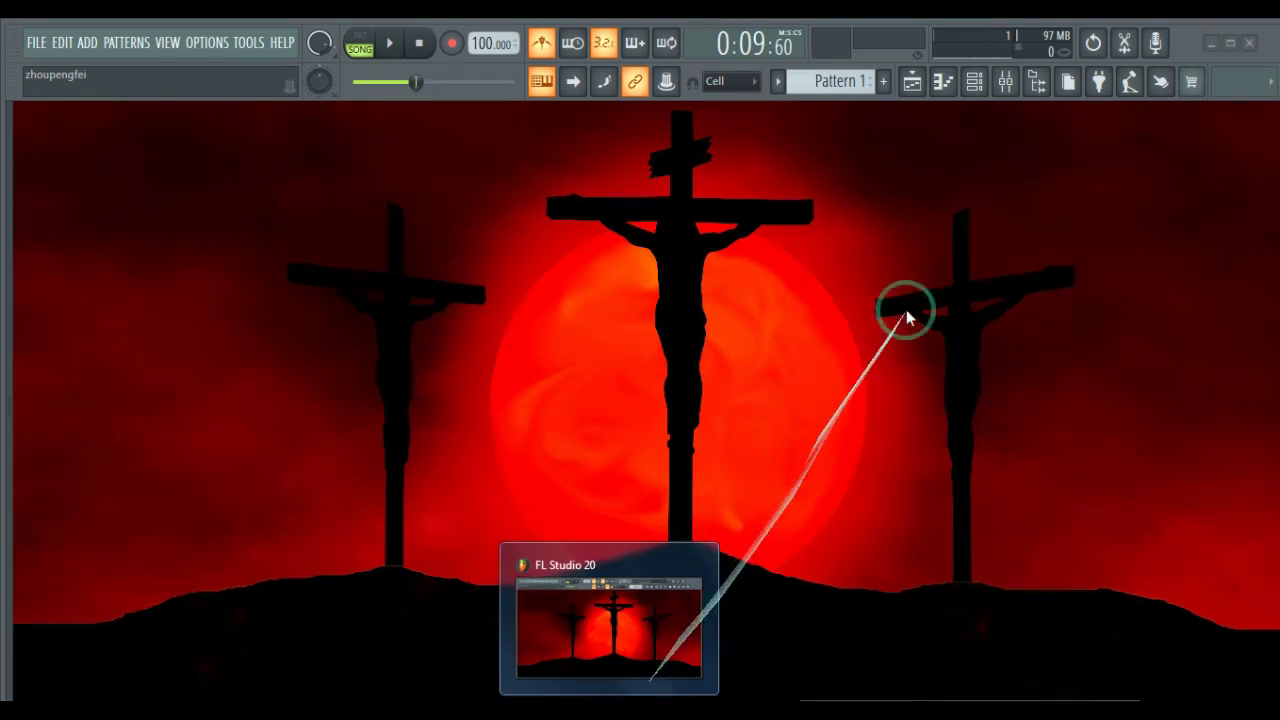
{"action": "left_click", "coordinate": [912, 83]}
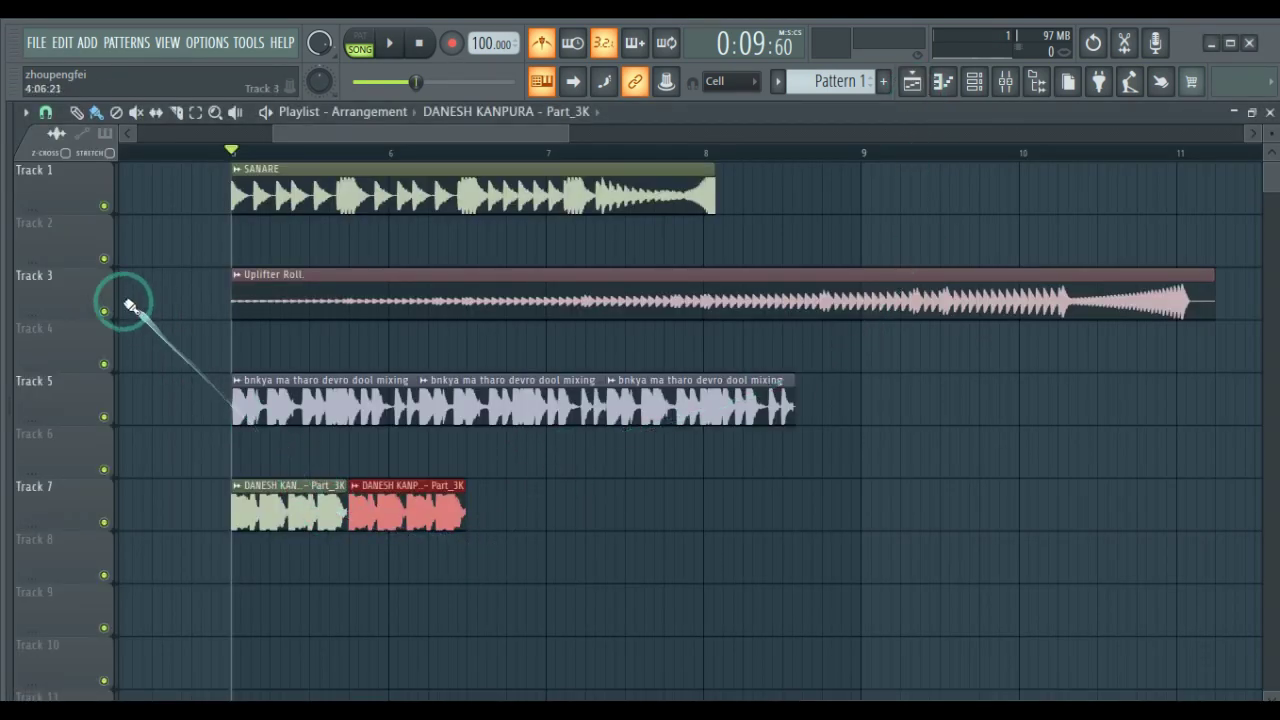
{"action": "right_click", "coordinate": [104, 206]}
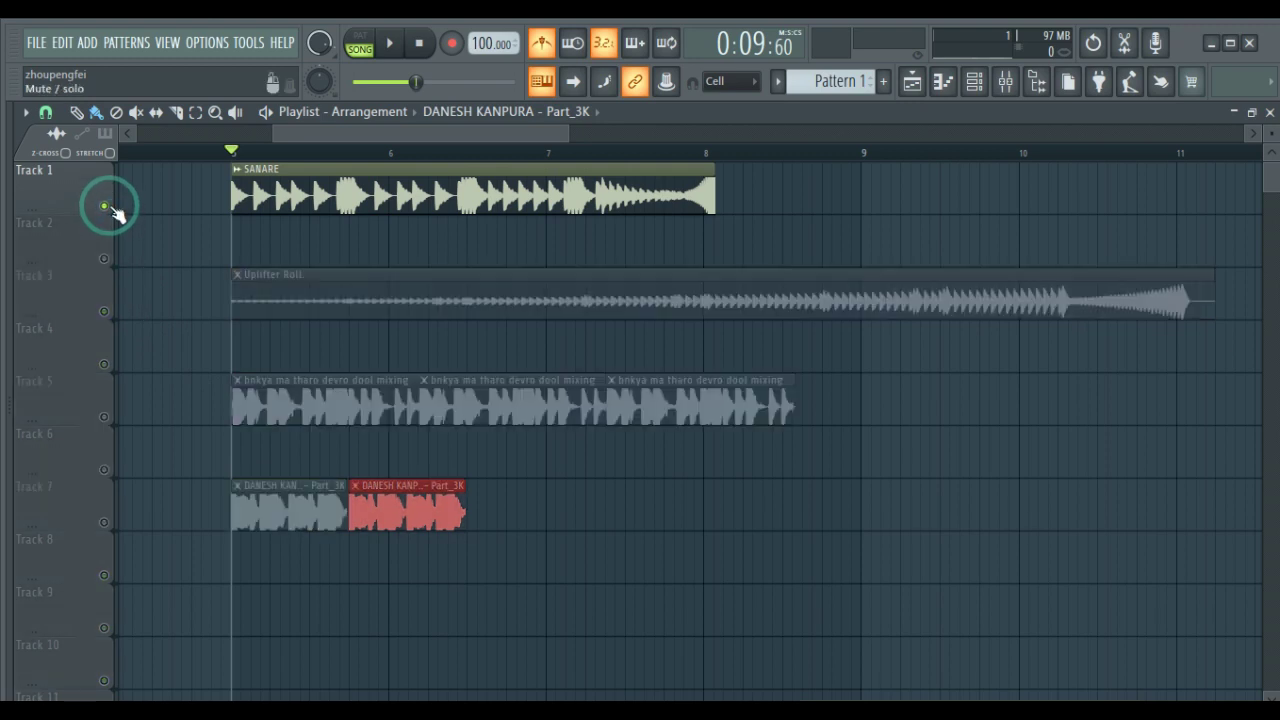
{"action": "key", "text": "space"}
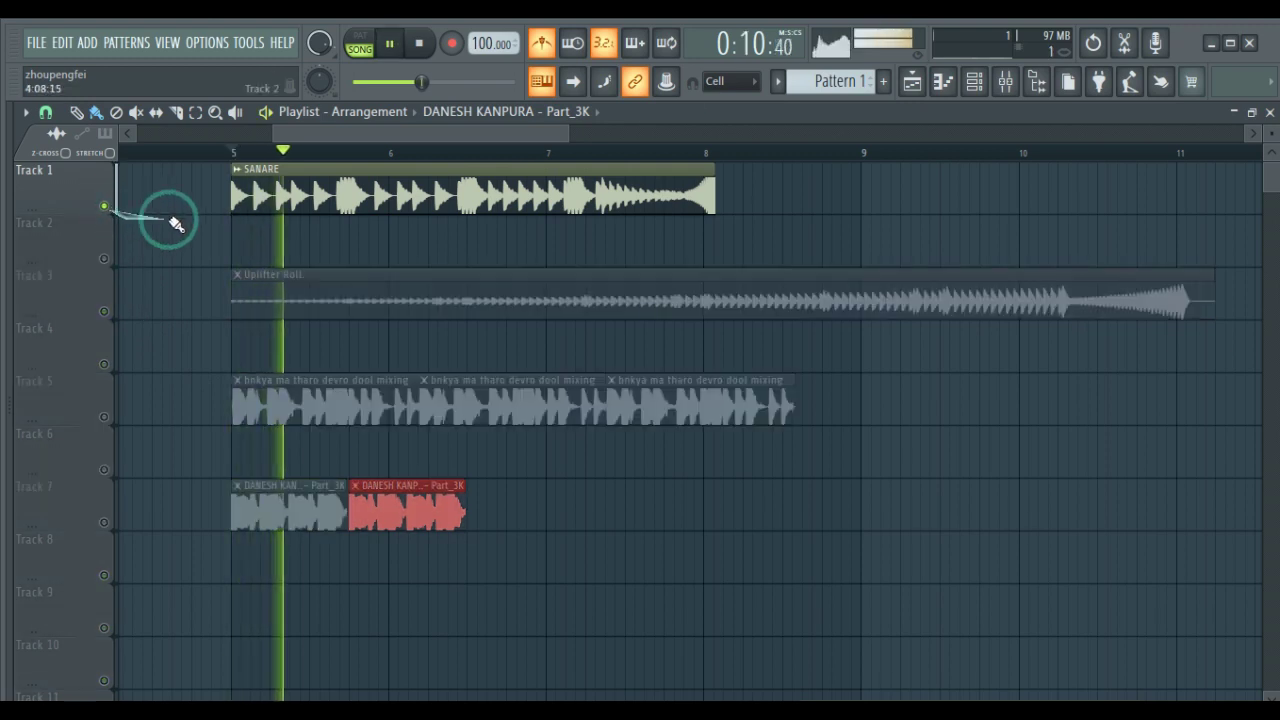
{"action": "left_click", "coordinate": [545, 42]}
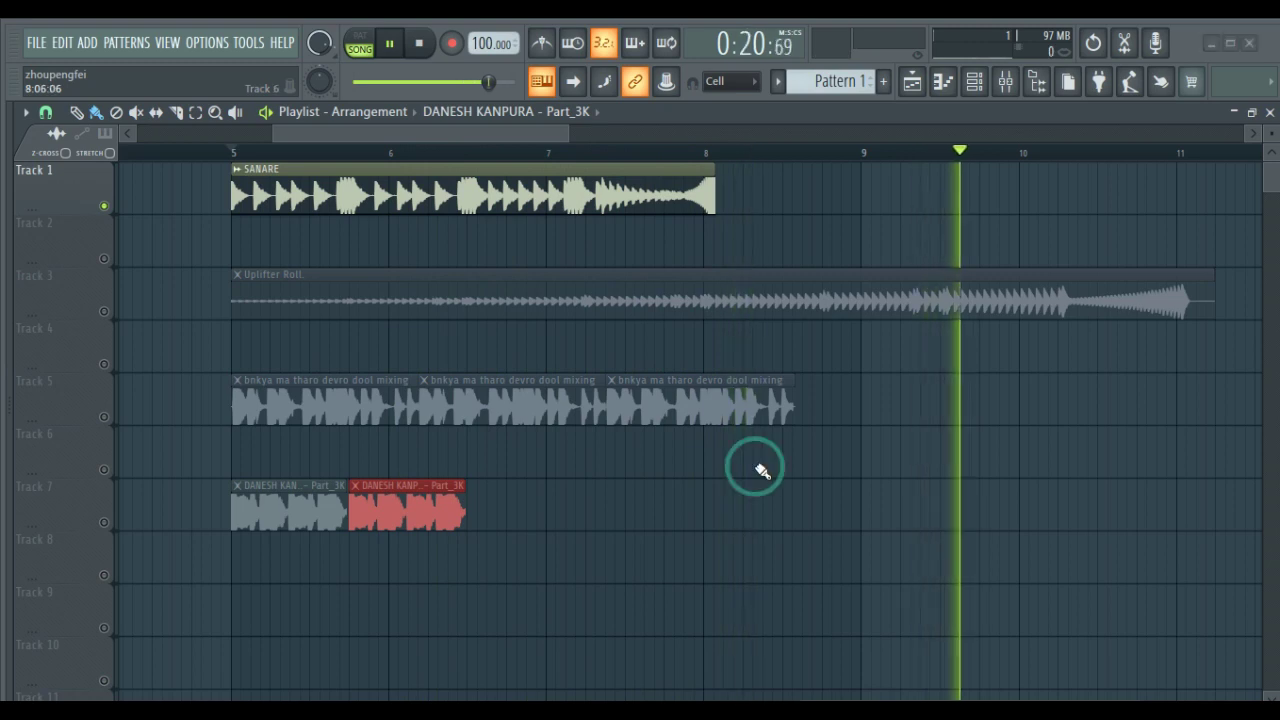
{"action": "key", "text": "space"}
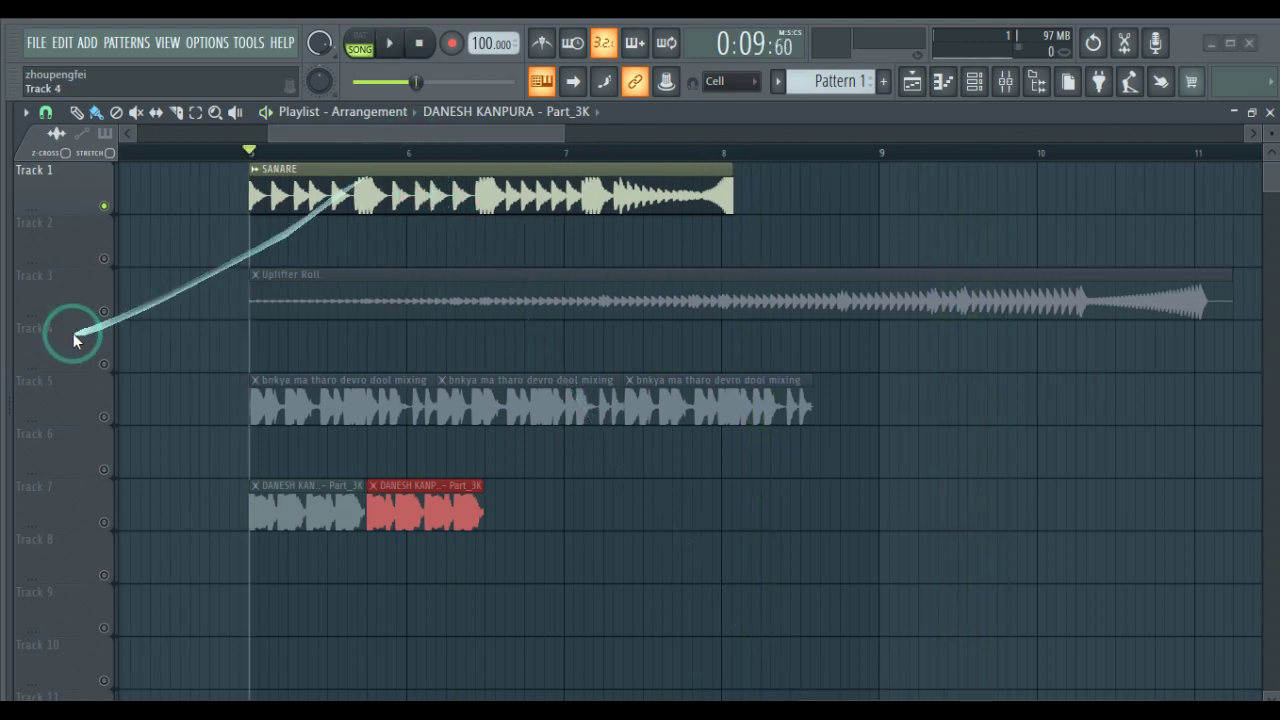
Audition the Uplifter Roll clip with Track 3 soloed, and restore all tracks.
{"action": "left_click", "coordinate": [107, 312]}
{"action": "key", "text": "space"}
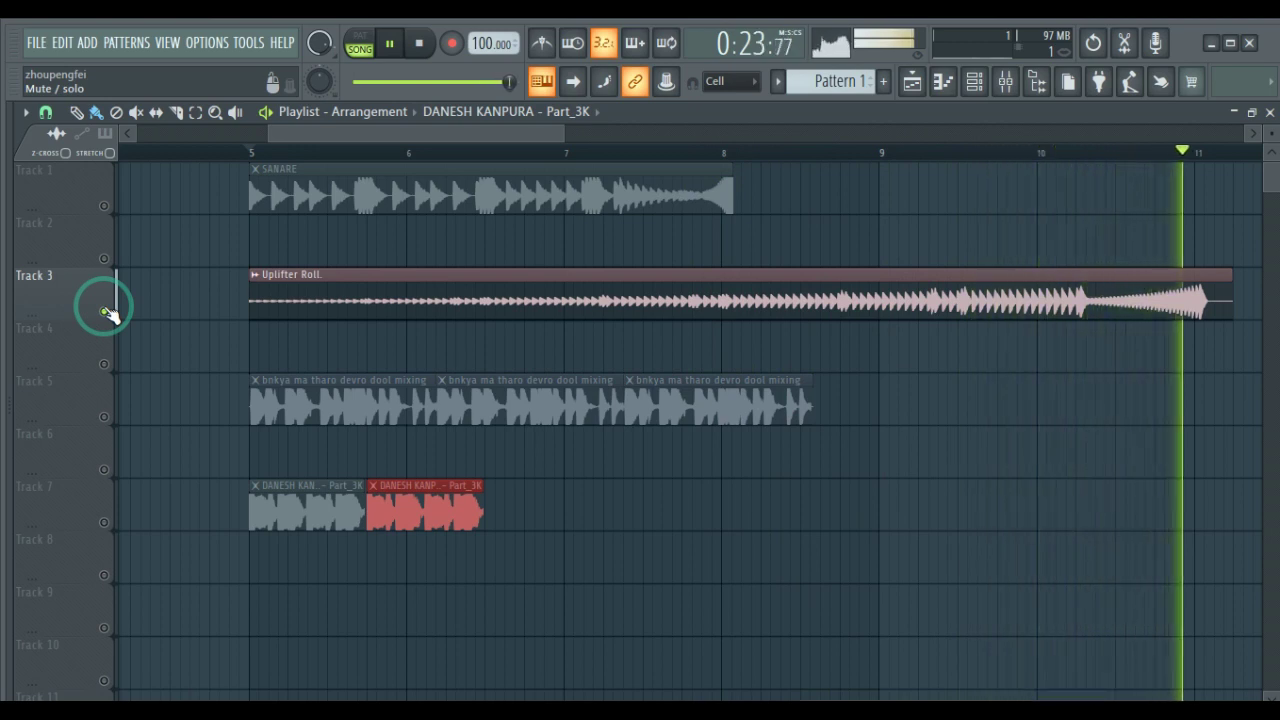
{"action": "key", "text": "space"}
{"action": "right_click", "coordinate": [104, 311]}
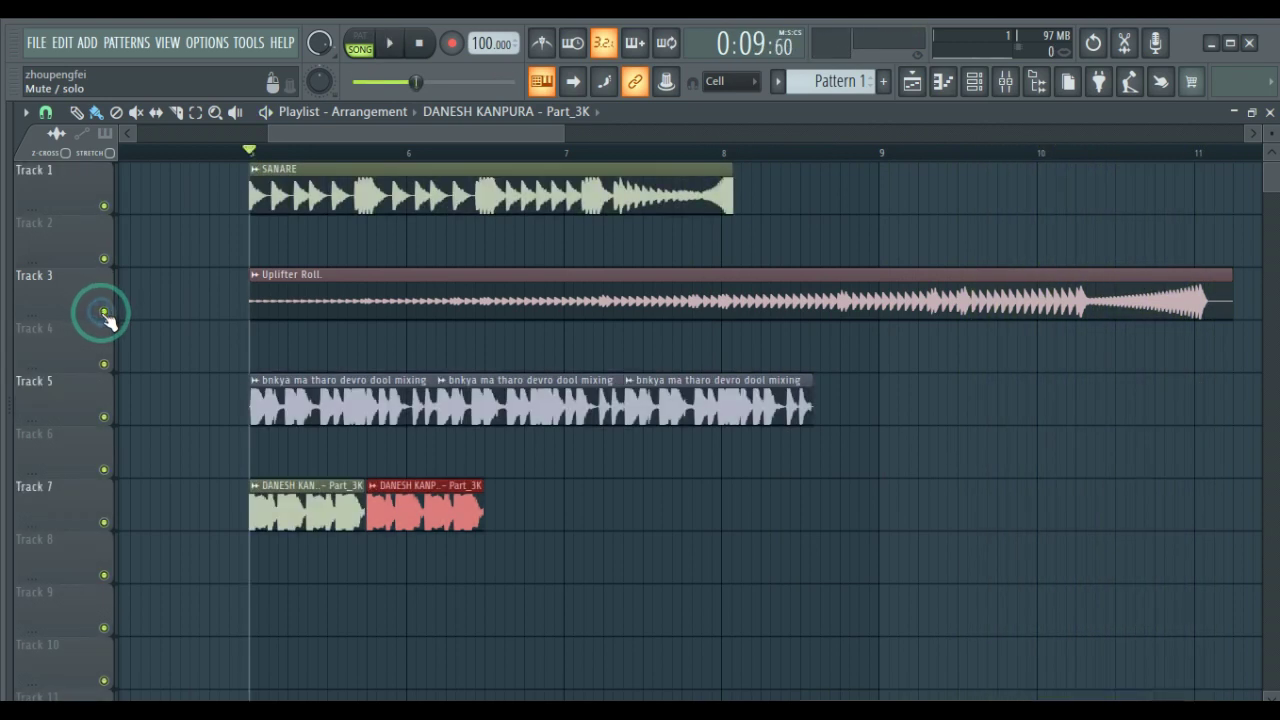
Solo Track 5 and play back the bnkya ma tharo devro dool mixing clips.
{"action": "right_click", "coordinate": [104, 416]}
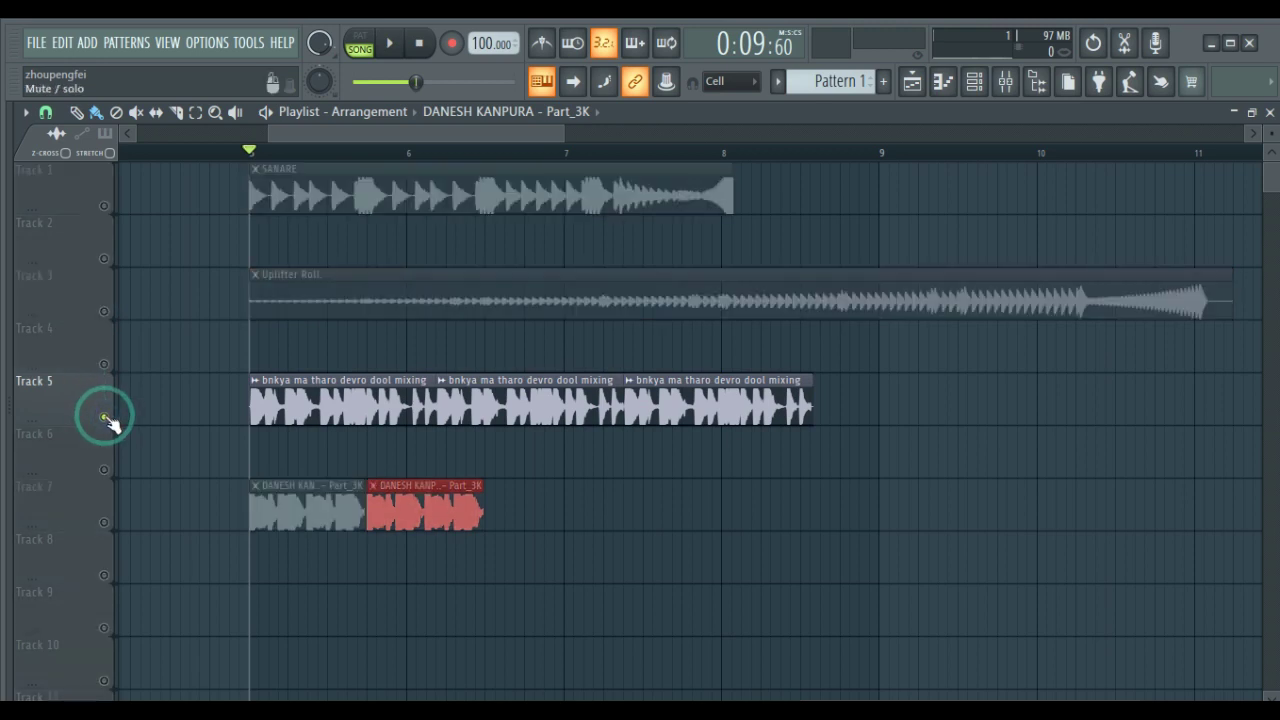
{"action": "key", "text": "space"}
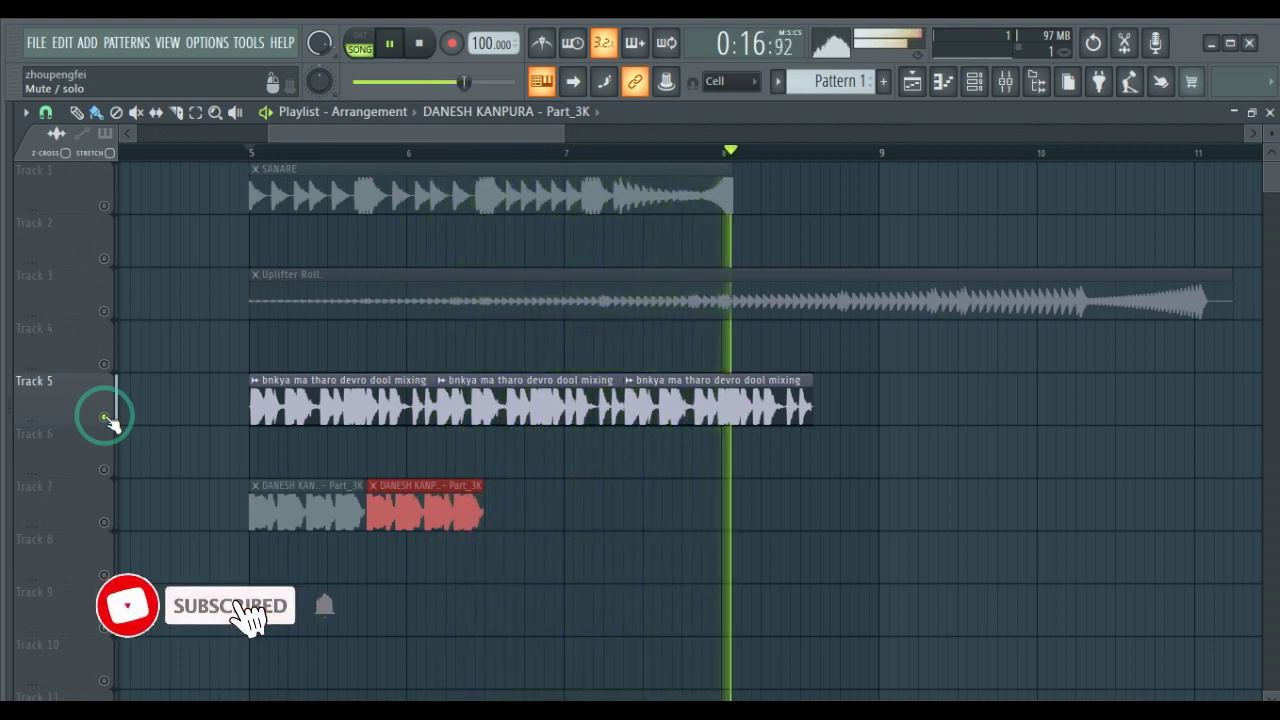
{"action": "key", "text": "space"}
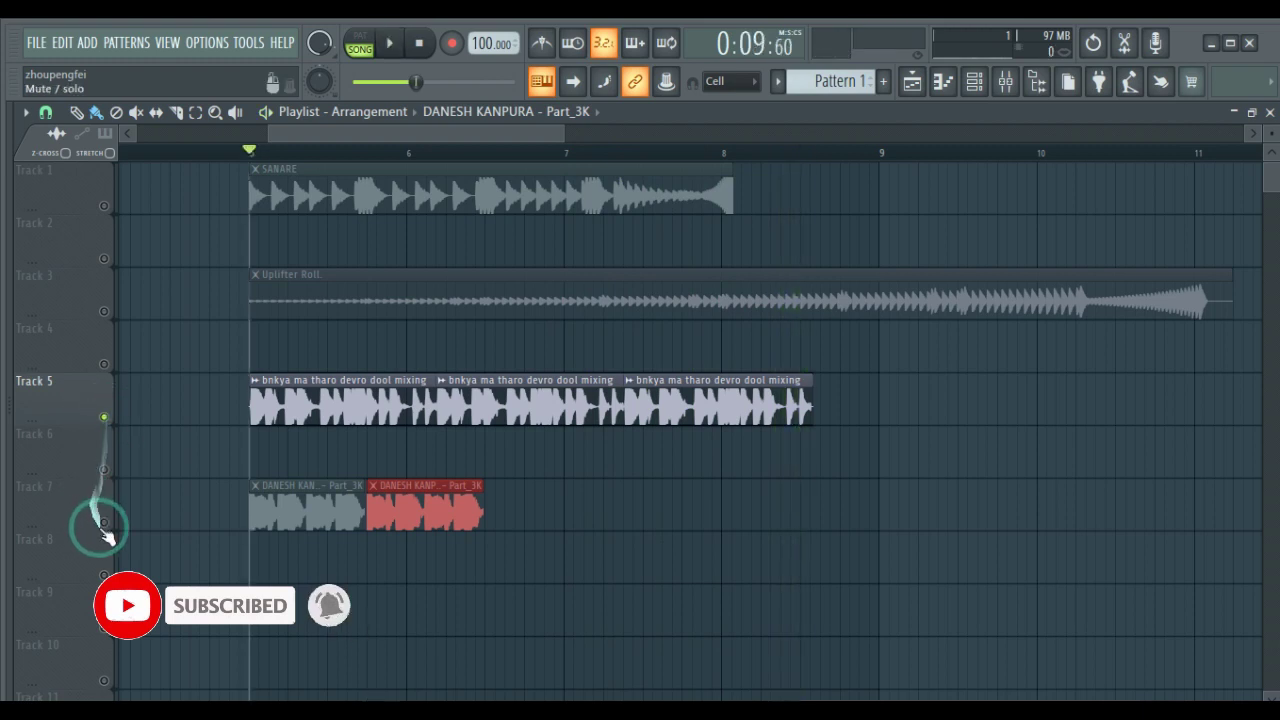
{"action": "right_click", "coordinate": [103, 522]}
{"action": "key", "text": "space"}
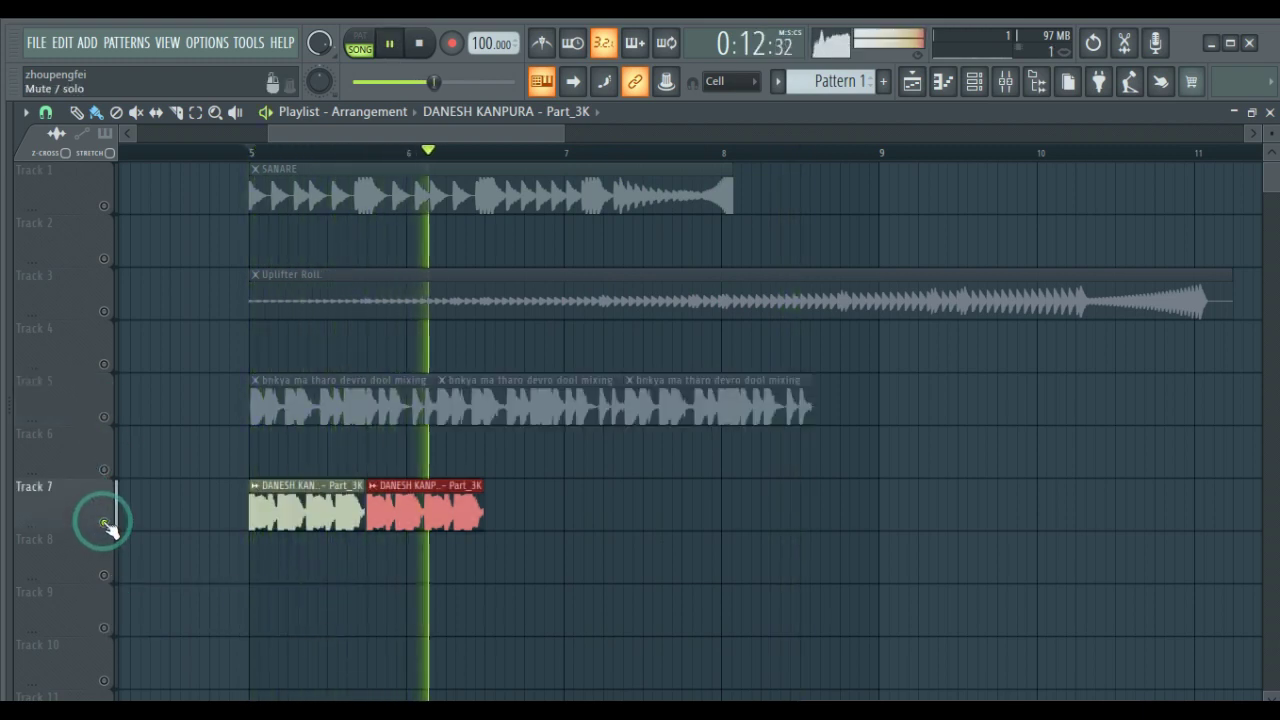
{"action": "key", "text": "space"}
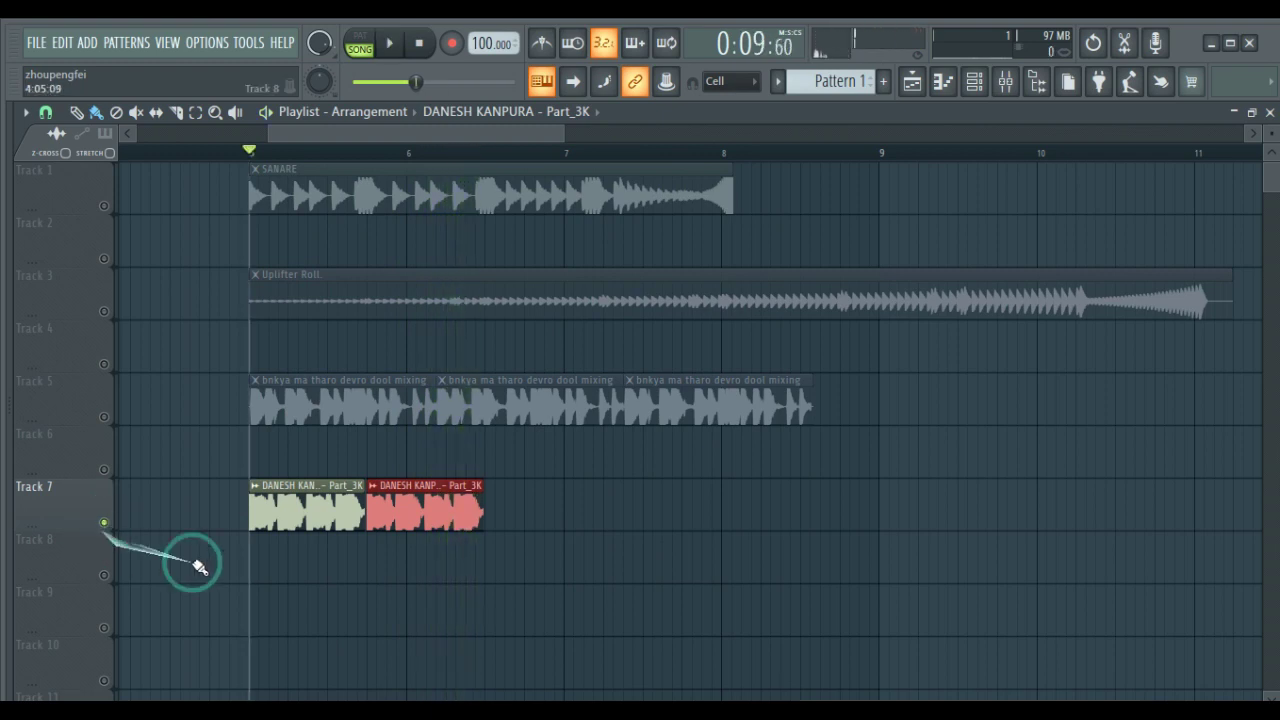
Add two more copies of the DANESH KANPURA - Part_3K clip end to end on Track 7.
{"action": "left_click", "coordinate": [495, 515]}
{"action": "left_click", "coordinate": [610, 508]}
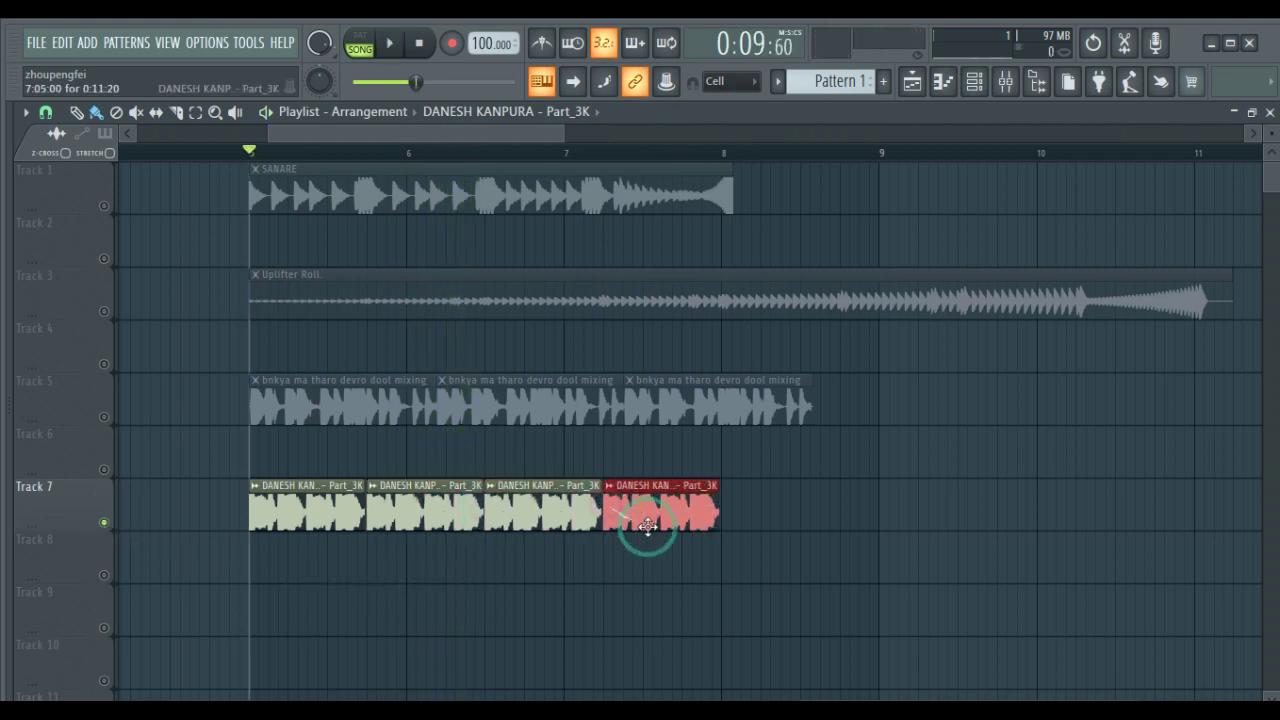
{"action": "right_click", "coordinate": [103, 521]}
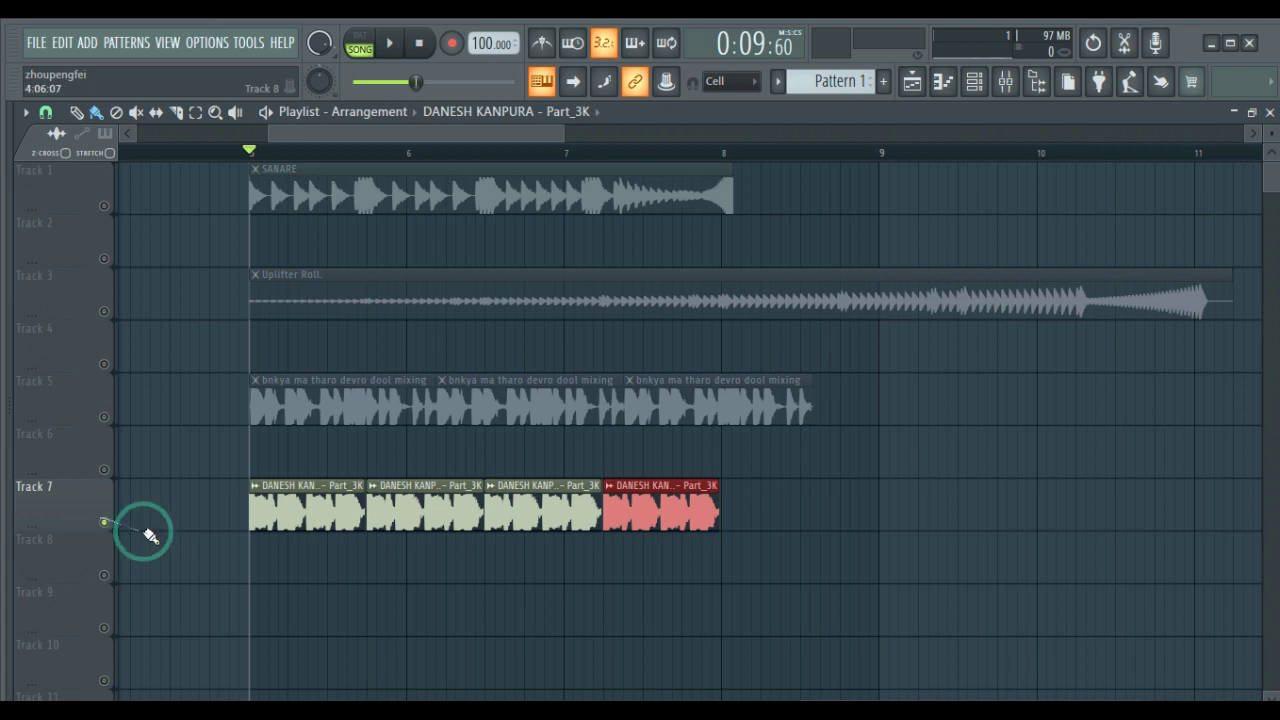
Solo Track 1 and adjust the channel volumes of the audio clips in the Channel rack.
{"action": "right_click", "coordinate": [104, 205]}
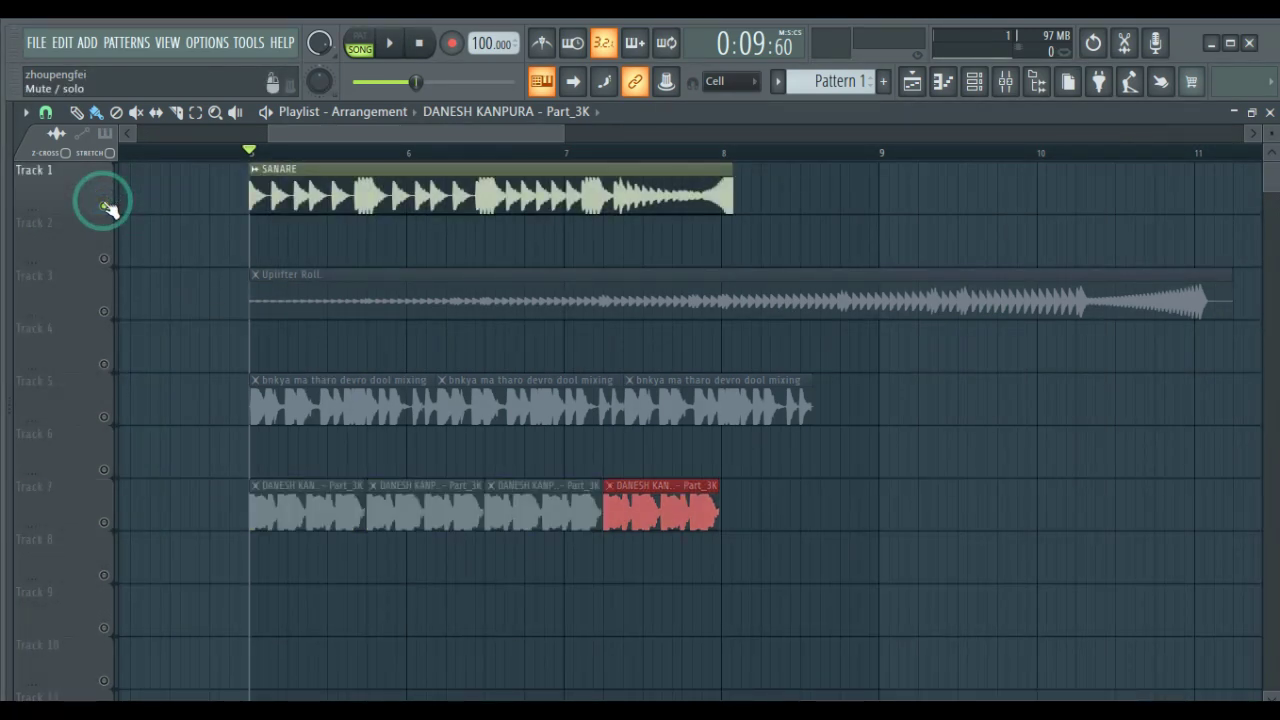
{"action": "left_click", "coordinate": [974, 84]}
{"action": "left_click_drag", "start_coordinate": [580, 180], "coordinate": [711, 186]}
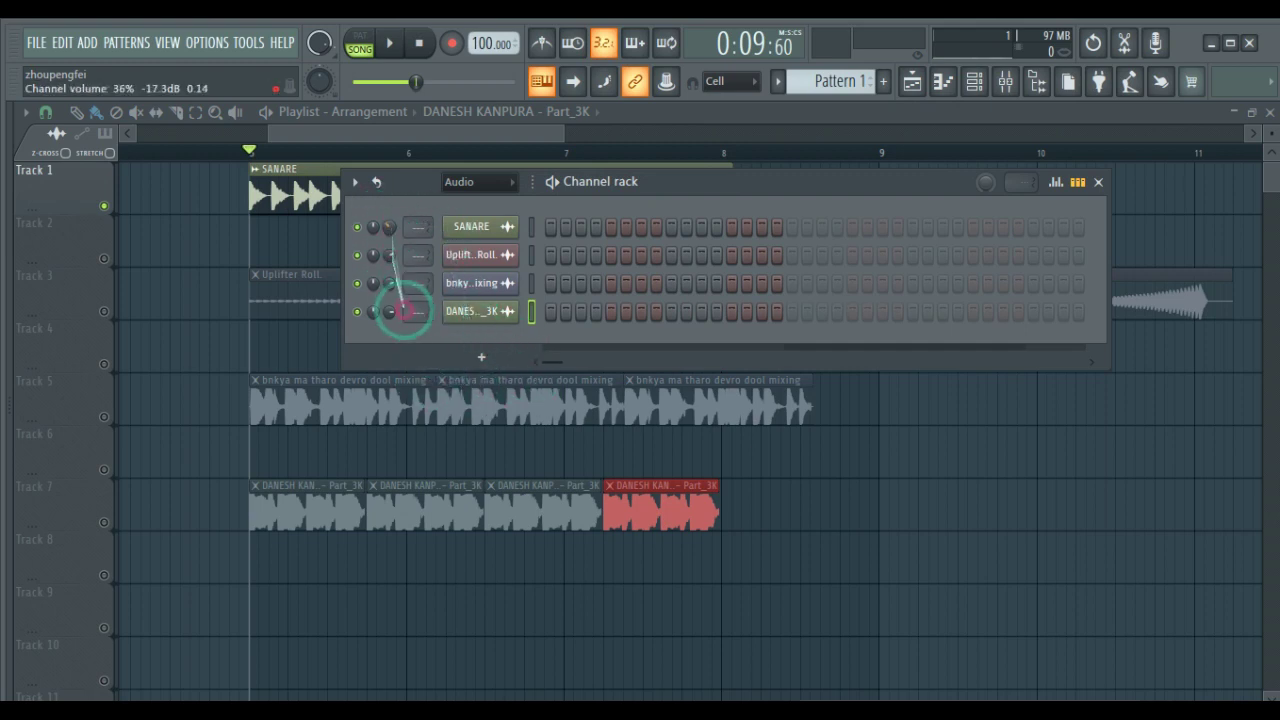
{"action": "left_click_drag", "start_coordinate": [405, 310], "coordinate": [400, 358]}
{"action": "left_click_drag", "start_coordinate": [390, 291], "coordinate": [420, 382]}
{"action": "left_click_drag", "start_coordinate": [448, 432], "coordinate": [409, 214]}
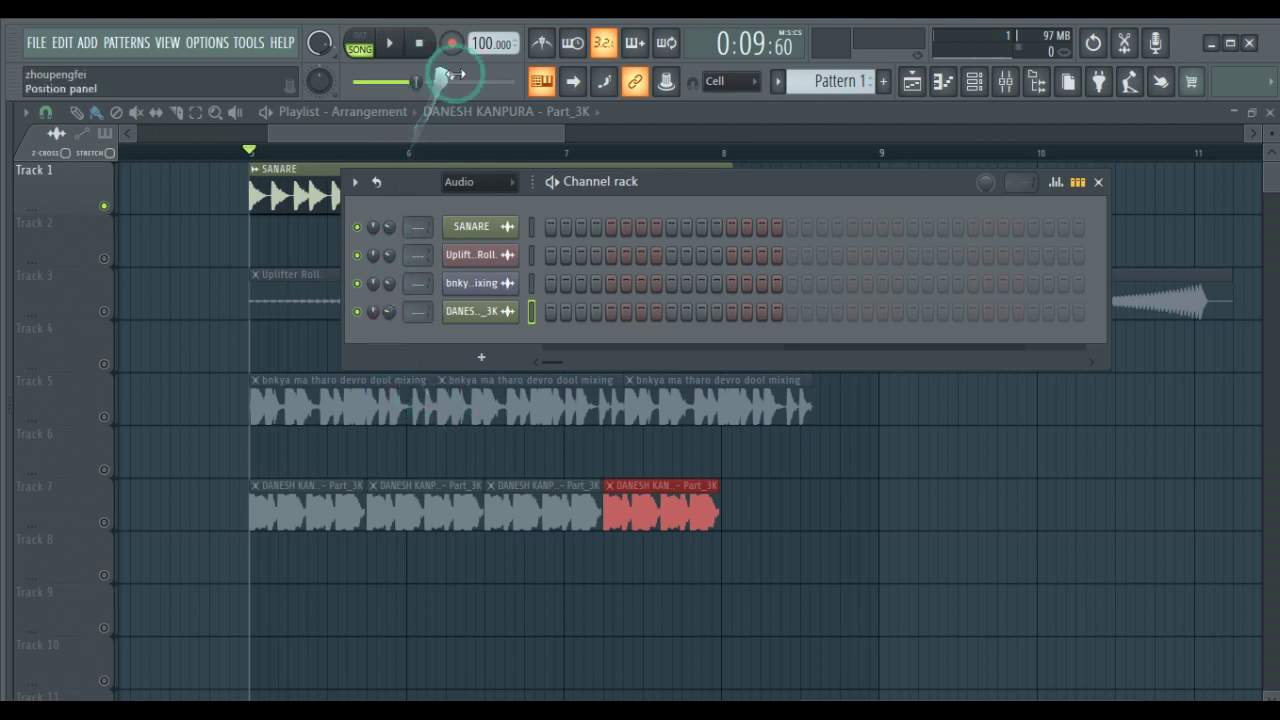
{"action": "mouse_move", "coordinate": [477, 52]}
{"action": "left_mouse_down"}
{"action": "mouse_move", "coordinate": [479, 34]}
{"action": "mouse_move", "coordinate": [492, 53]}
{"action": "left_mouse_up"}
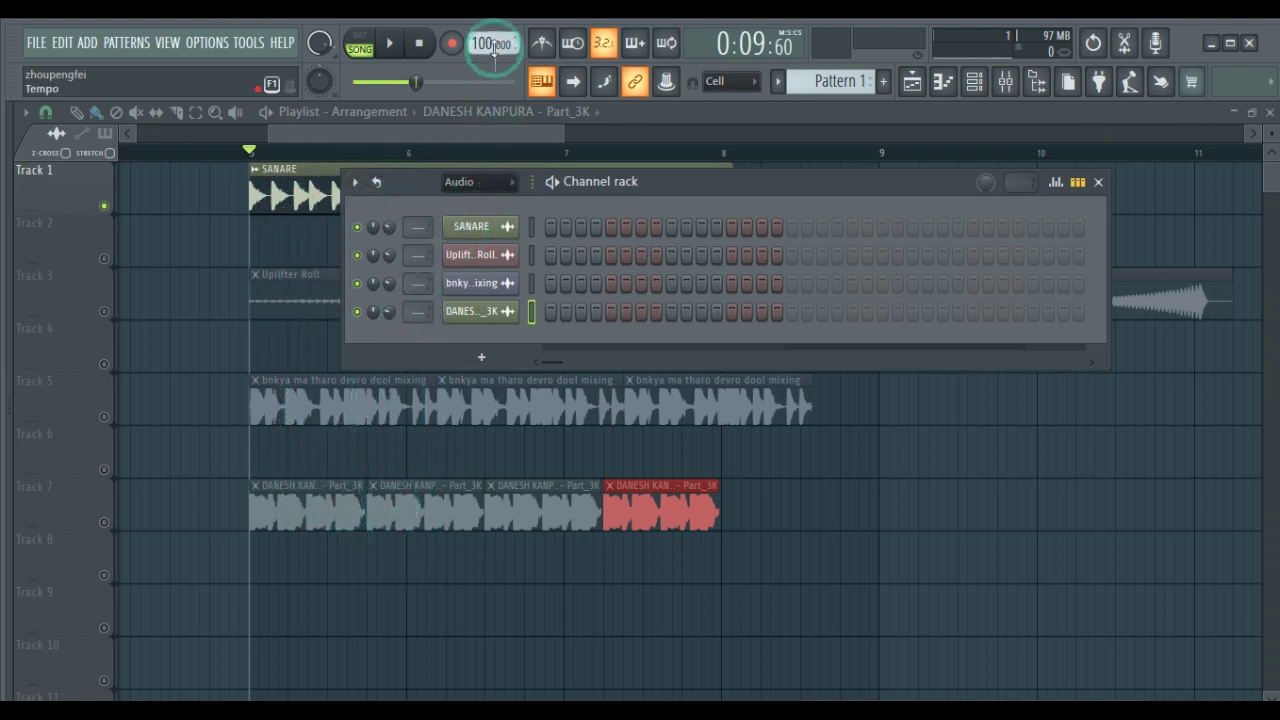
{"action": "left_click", "coordinate": [546, 134]}
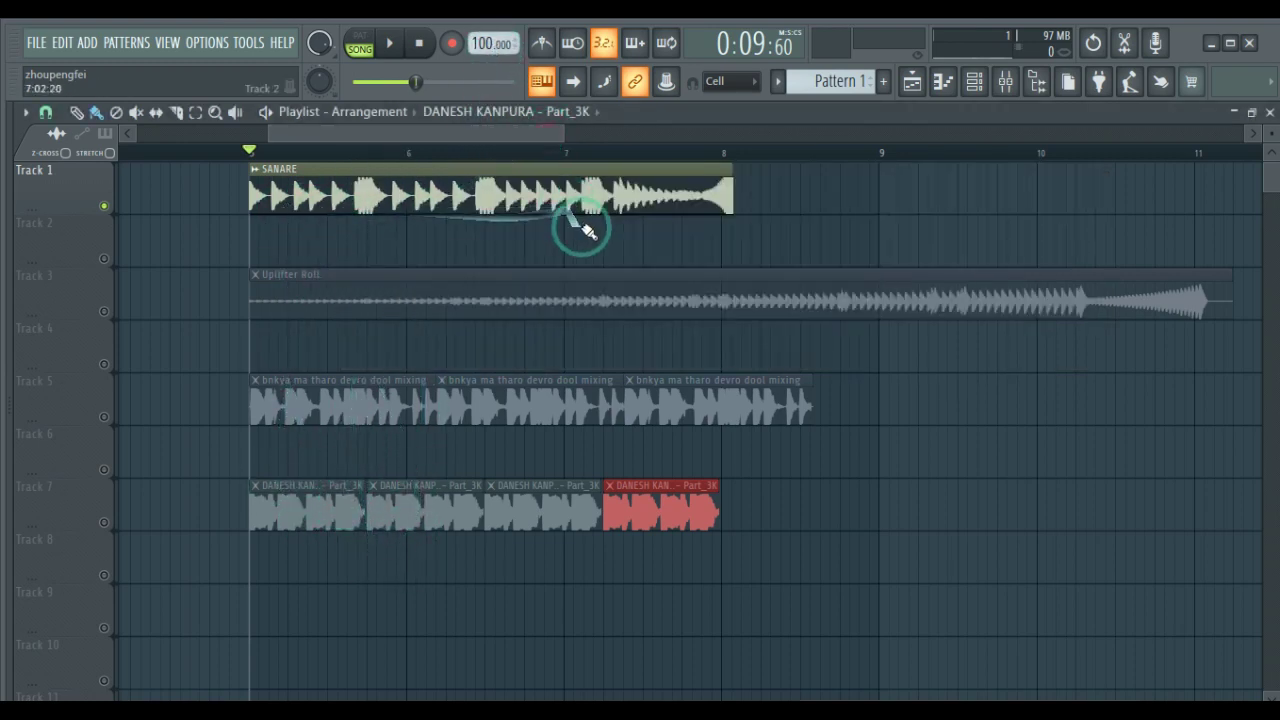
{"action": "left_click", "coordinate": [973, 81]}
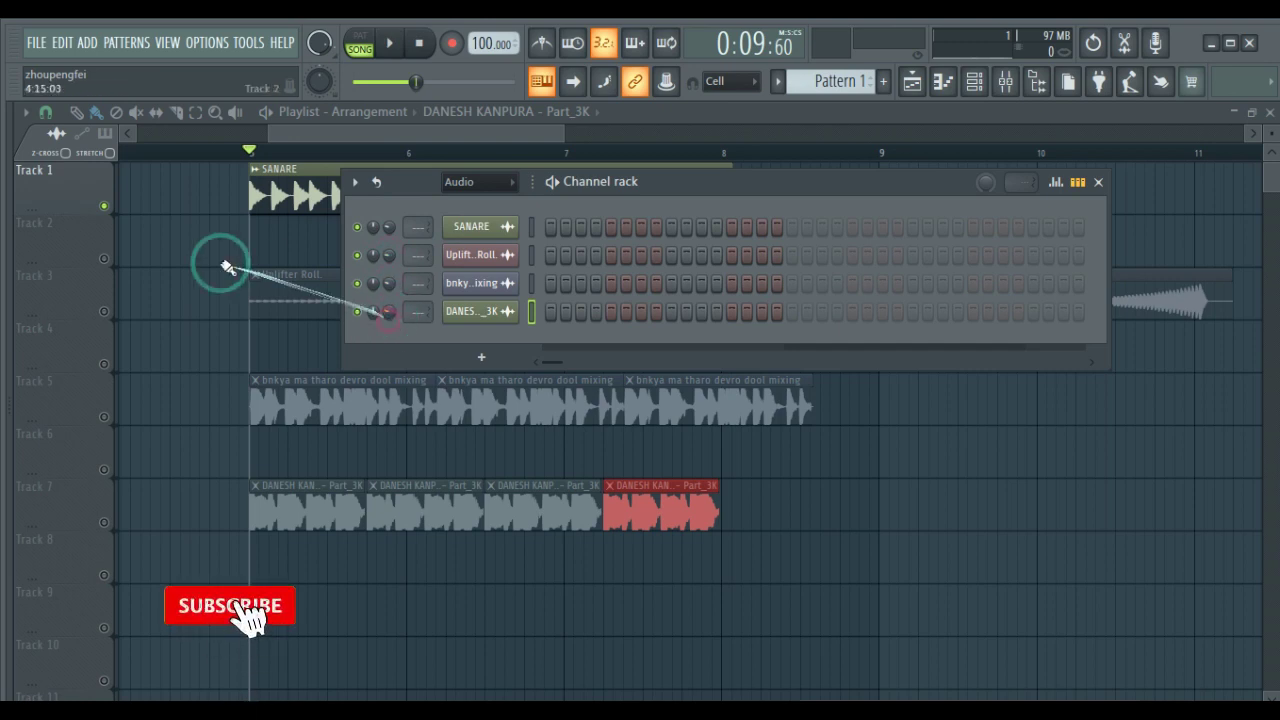
Mute all playlist tracks and play the metronome on its own.
{"action": "left_click", "coordinate": [104, 207]}
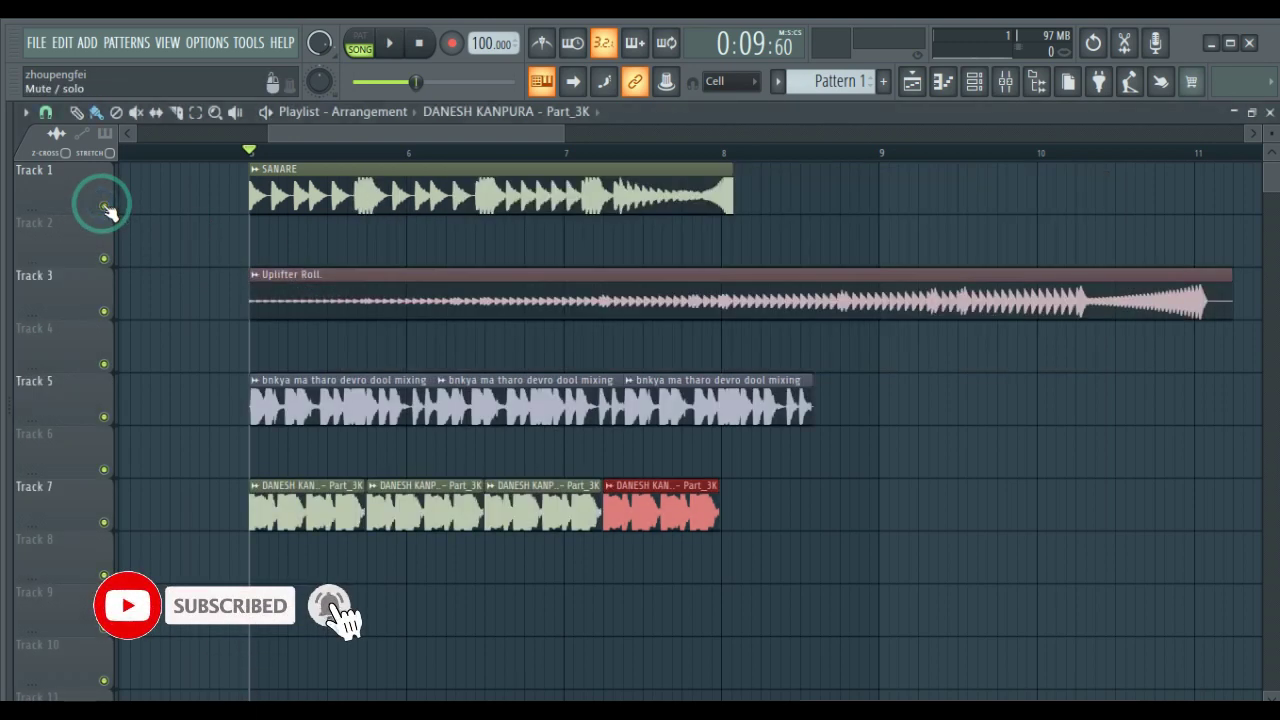
{"action": "right_click", "coordinate": [104, 207]}
{"action": "left_click", "coordinate": [104, 207]}
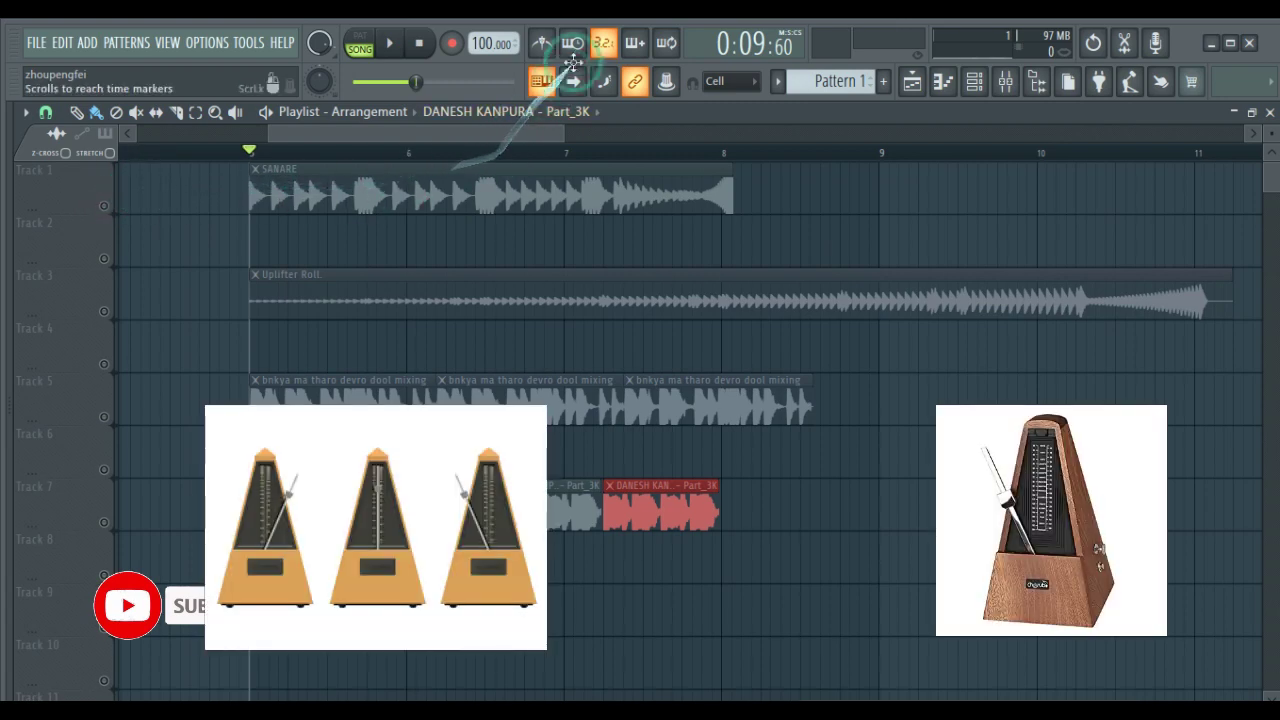
{"action": "left_click", "coordinate": [545, 44]}
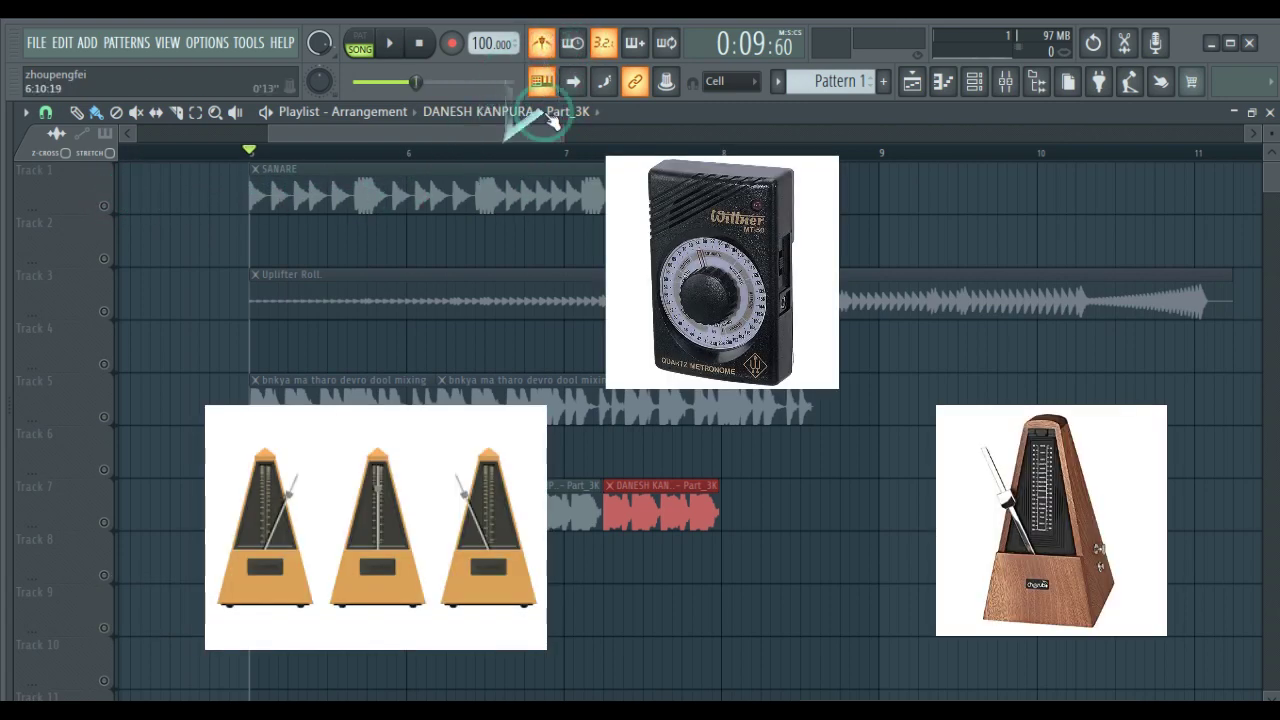
{"action": "key", "text": "space"}
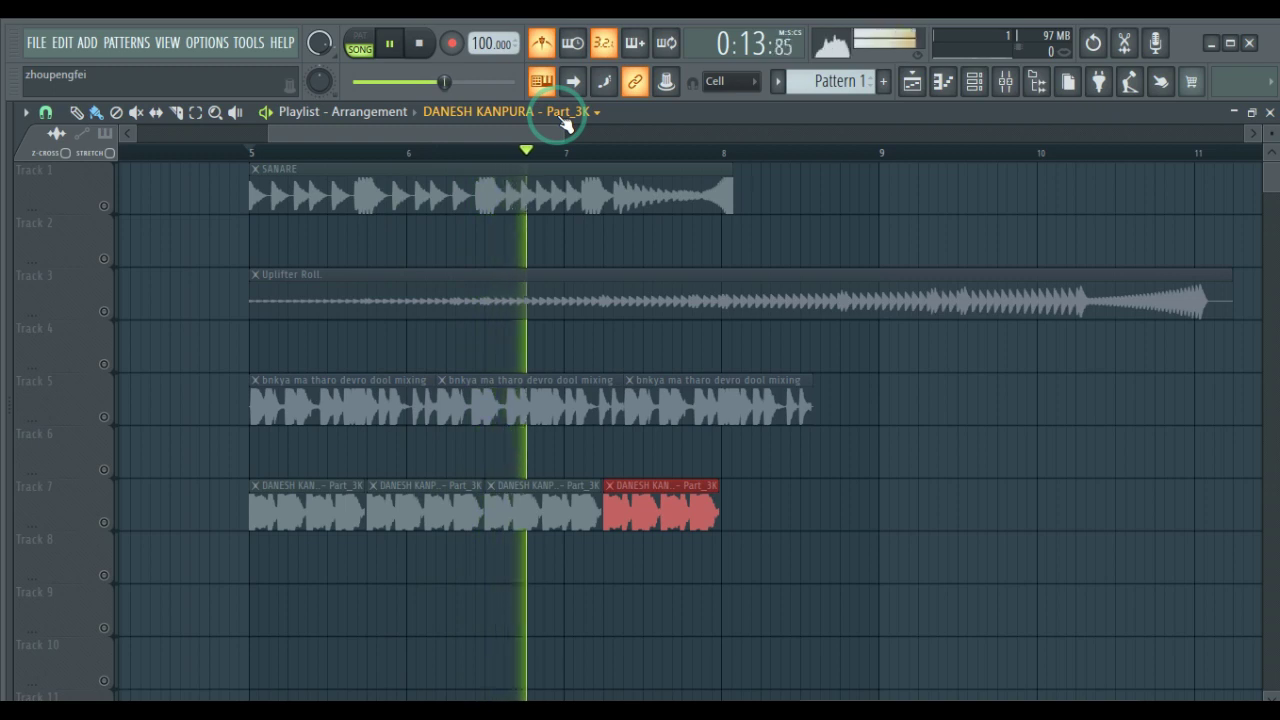
{"action": "key", "text": "space"}
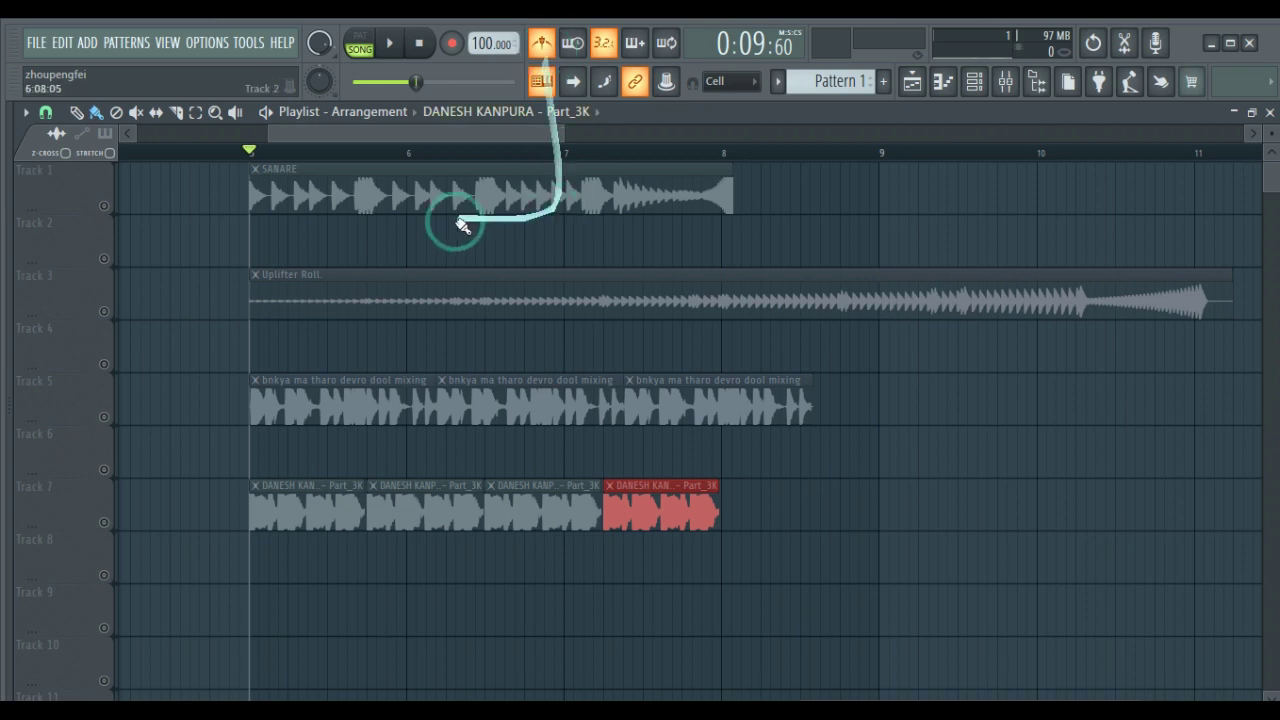
Unmute Track 1 and play the SANARE clip twice together with the metronome.
{"action": "left_click", "coordinate": [102, 206]}
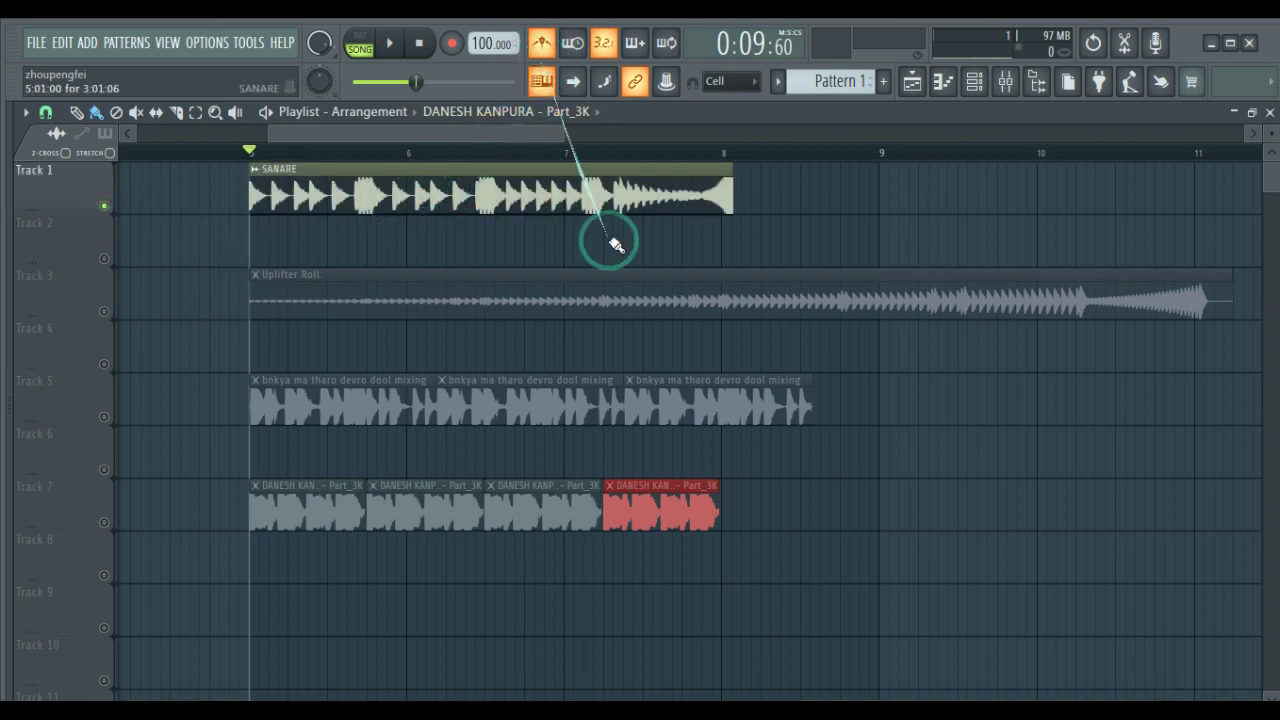
{"action": "key", "text": "space"}
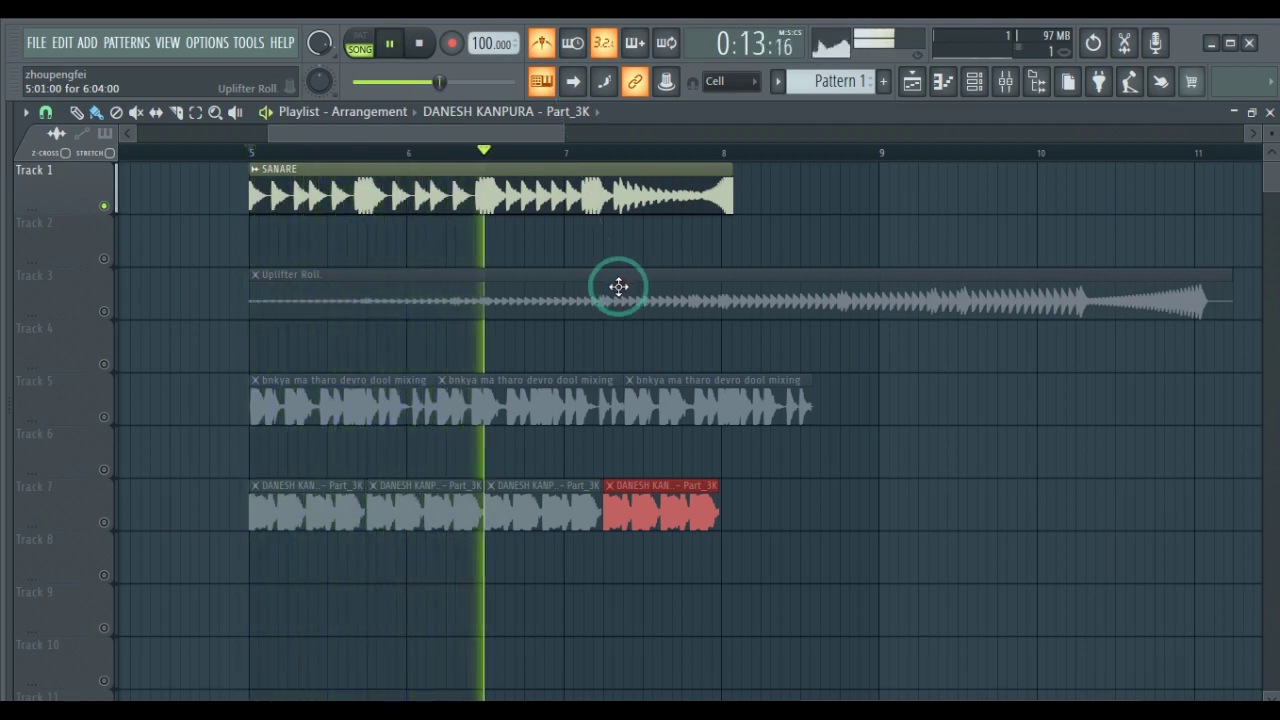
{"action": "key", "text": "space"}
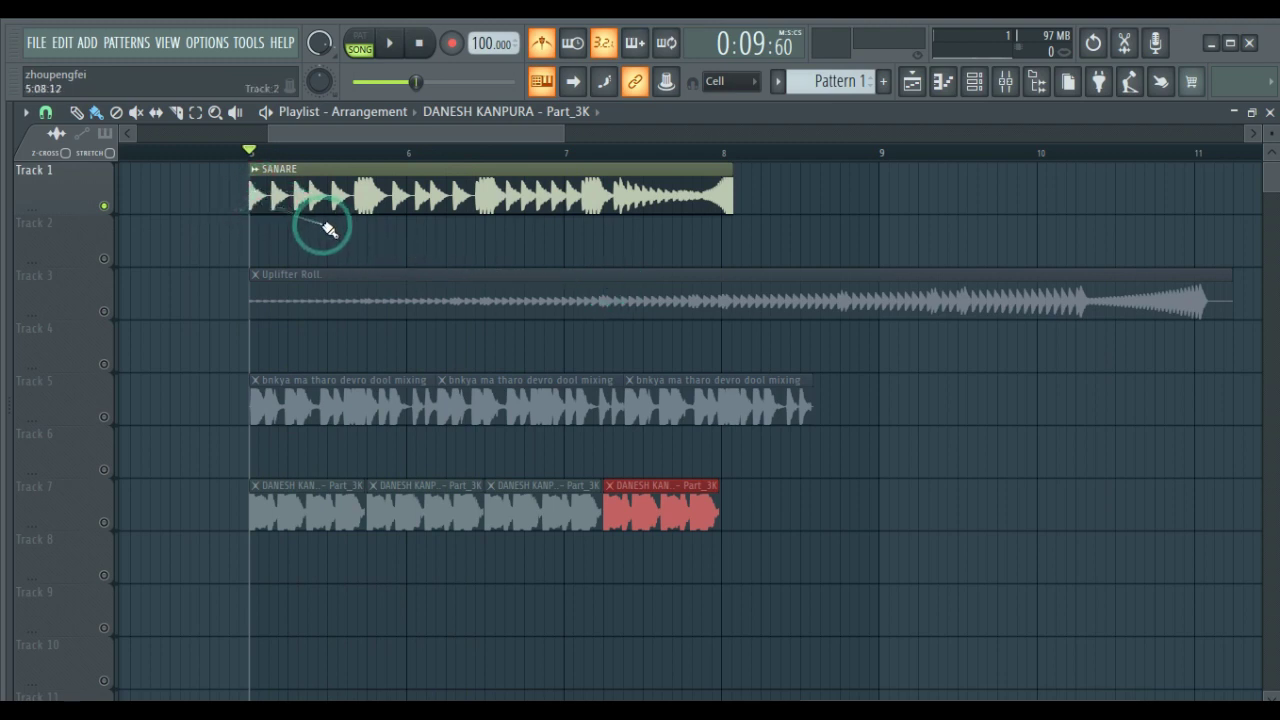
{"action": "key", "text": "space"}
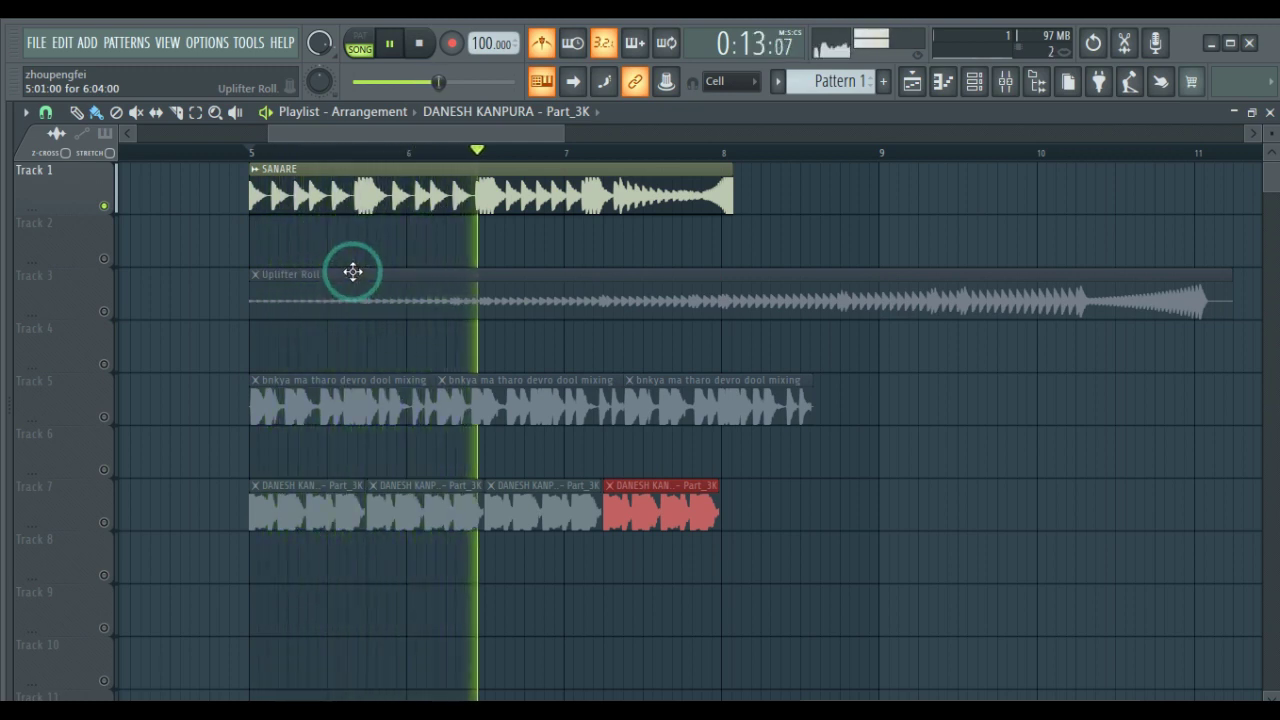
{"action": "key", "text": "space"}
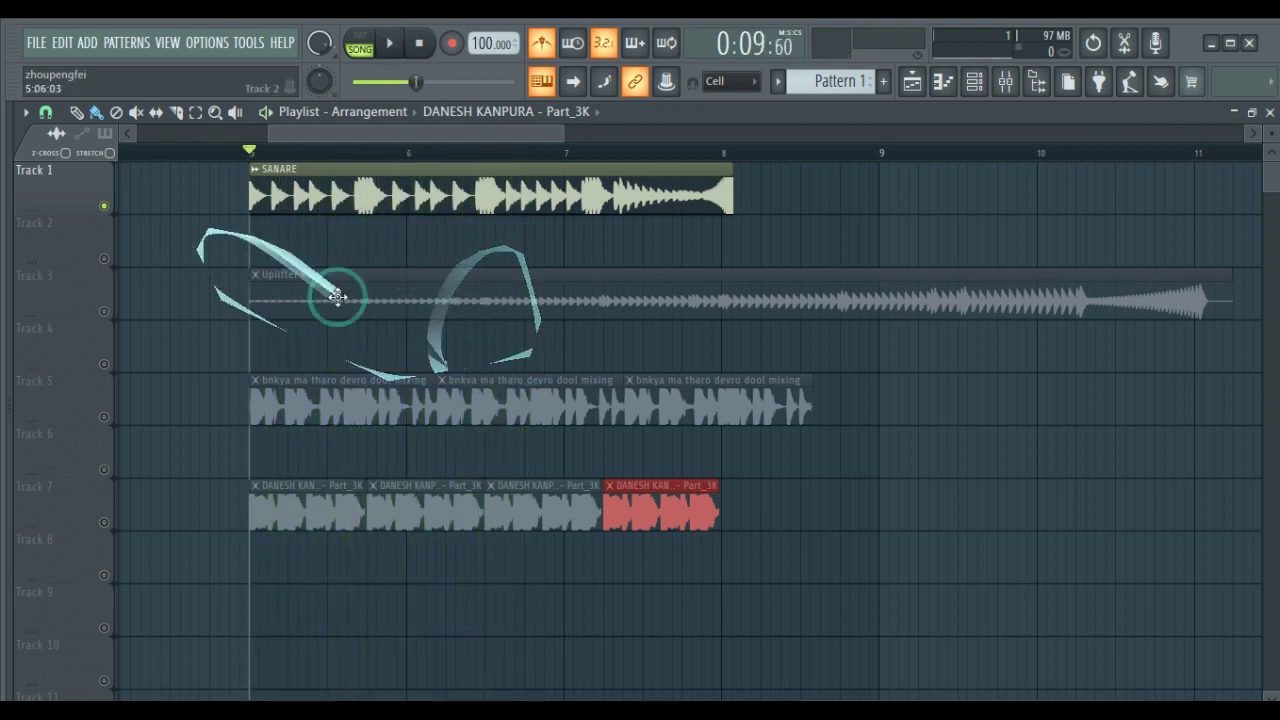
{"action": "scroll", "coordinate": [363, 140], "scroll_direction": "up", "scroll_amount": 5}
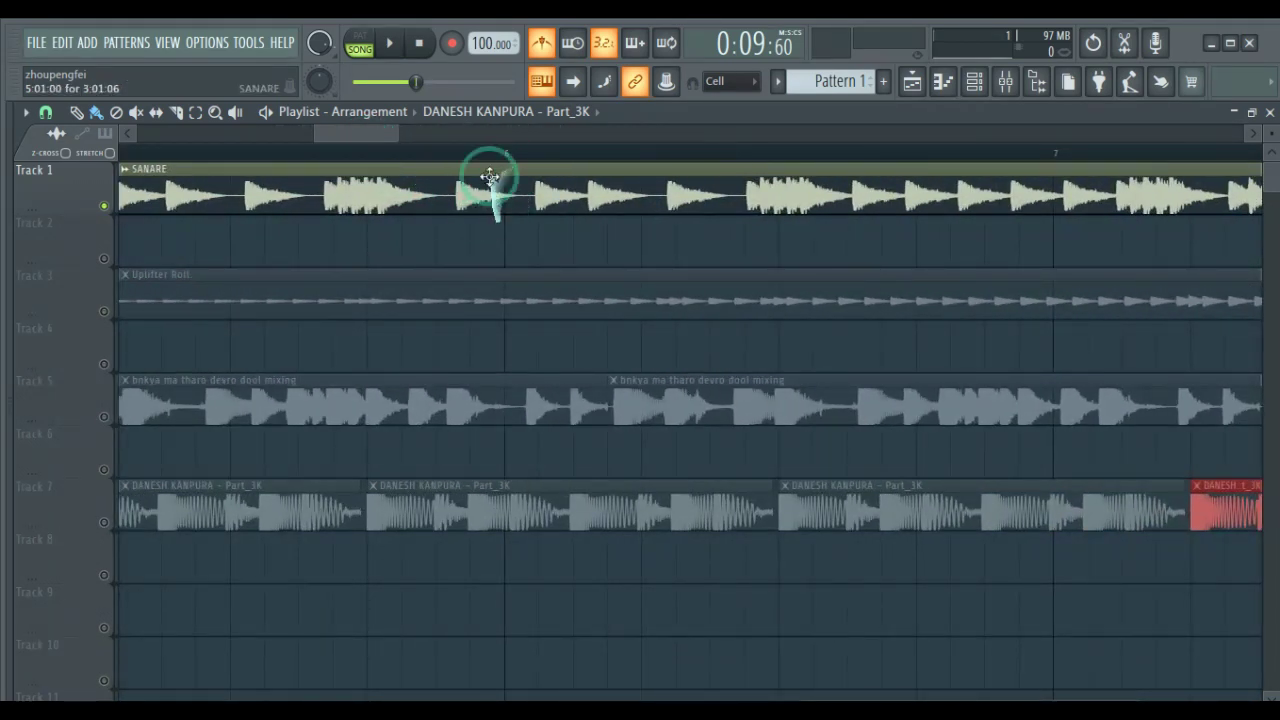
{"action": "left_click_drag", "start_coordinate": [372, 136], "coordinate": [362, 140]}
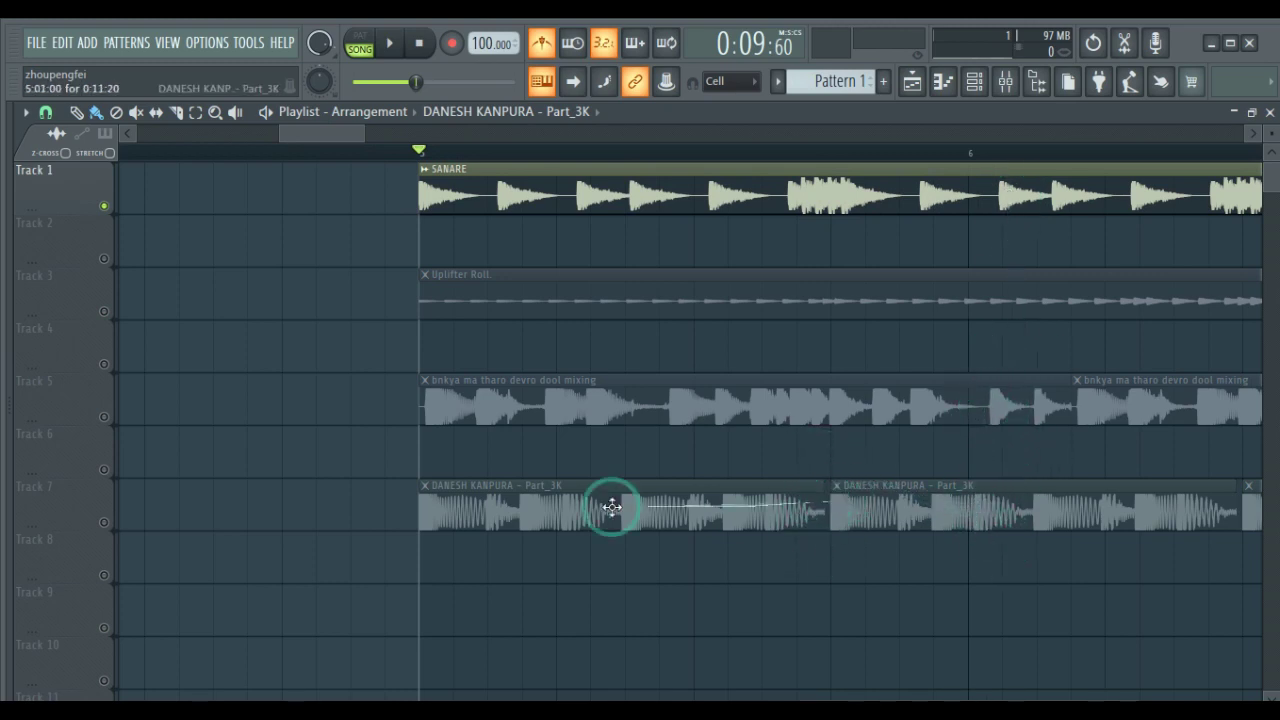
{"action": "left_click_drag", "start_coordinate": [612, 507], "coordinate": [729, 514]}
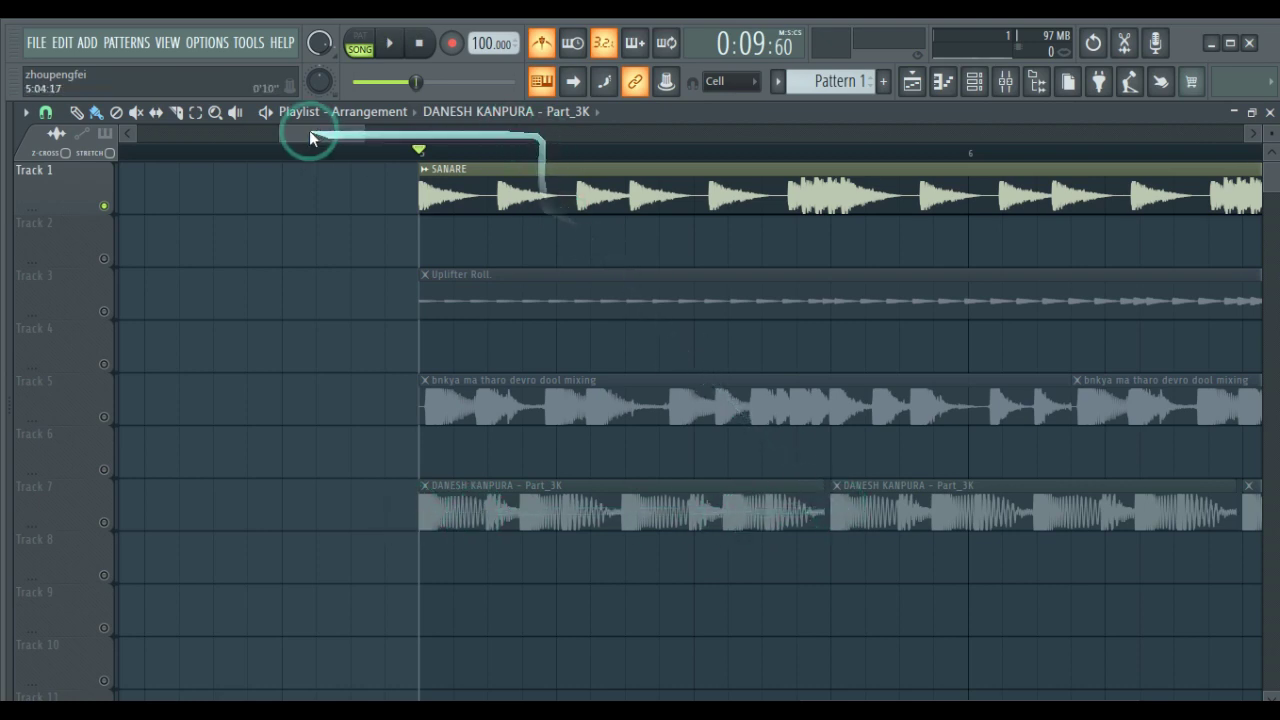
{"action": "left_click_drag", "start_coordinate": [310, 133], "coordinate": [309, 149]}
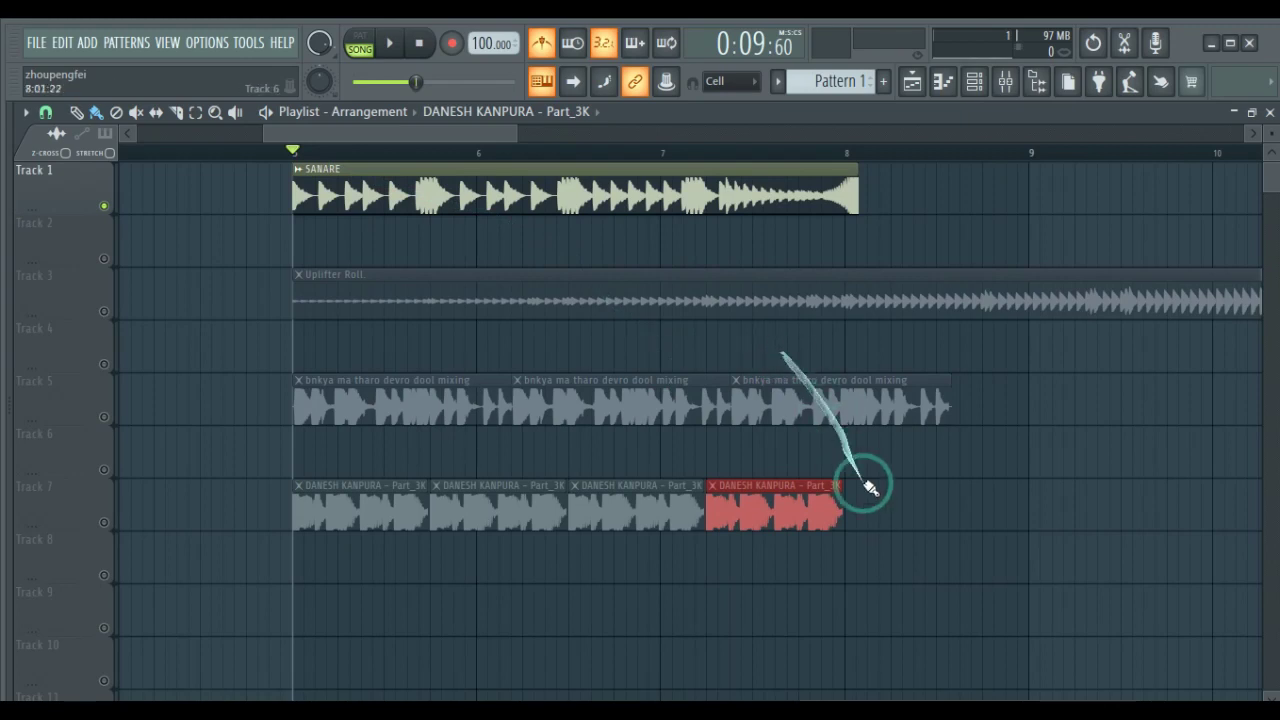
Switch to VirtualDJ and load the SANARE audio file from the 4 Bjya Ki Bolyo Murgo folder onto deck A to check its BPM.
{"action": "mouse_move", "coordinate": [726, 708]}
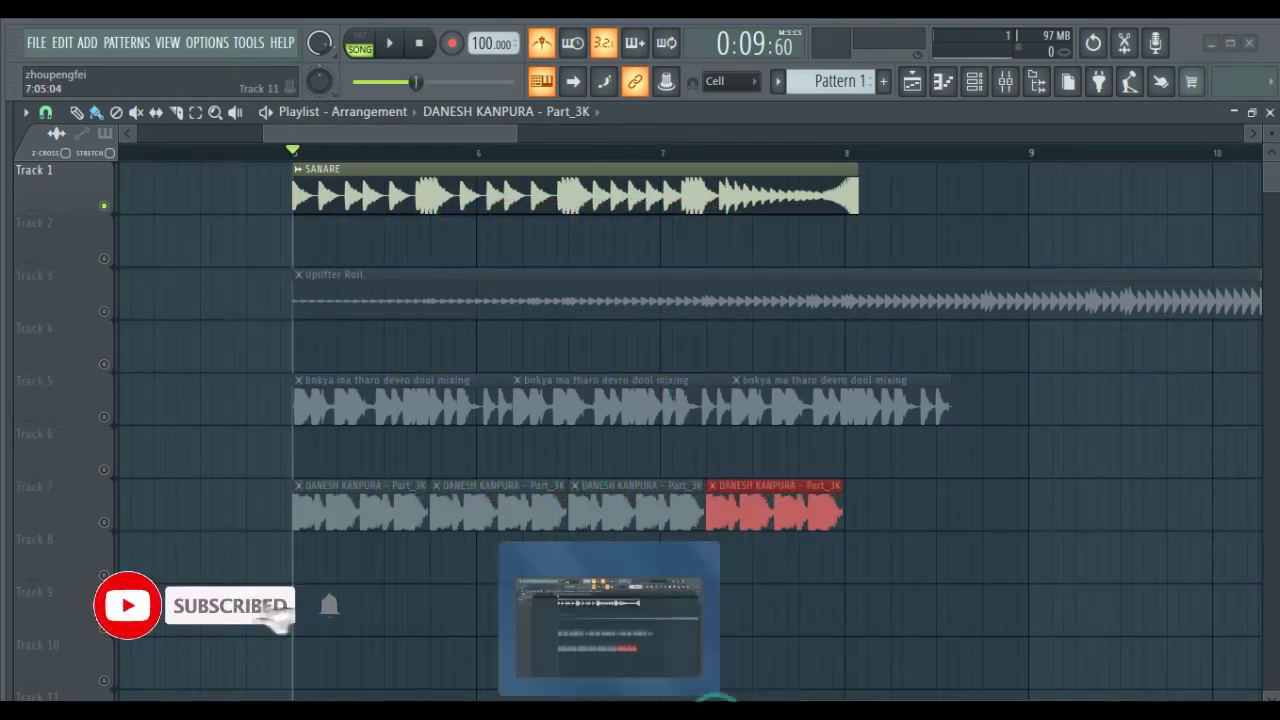
{"action": "left_click", "coordinate": [726, 620]}
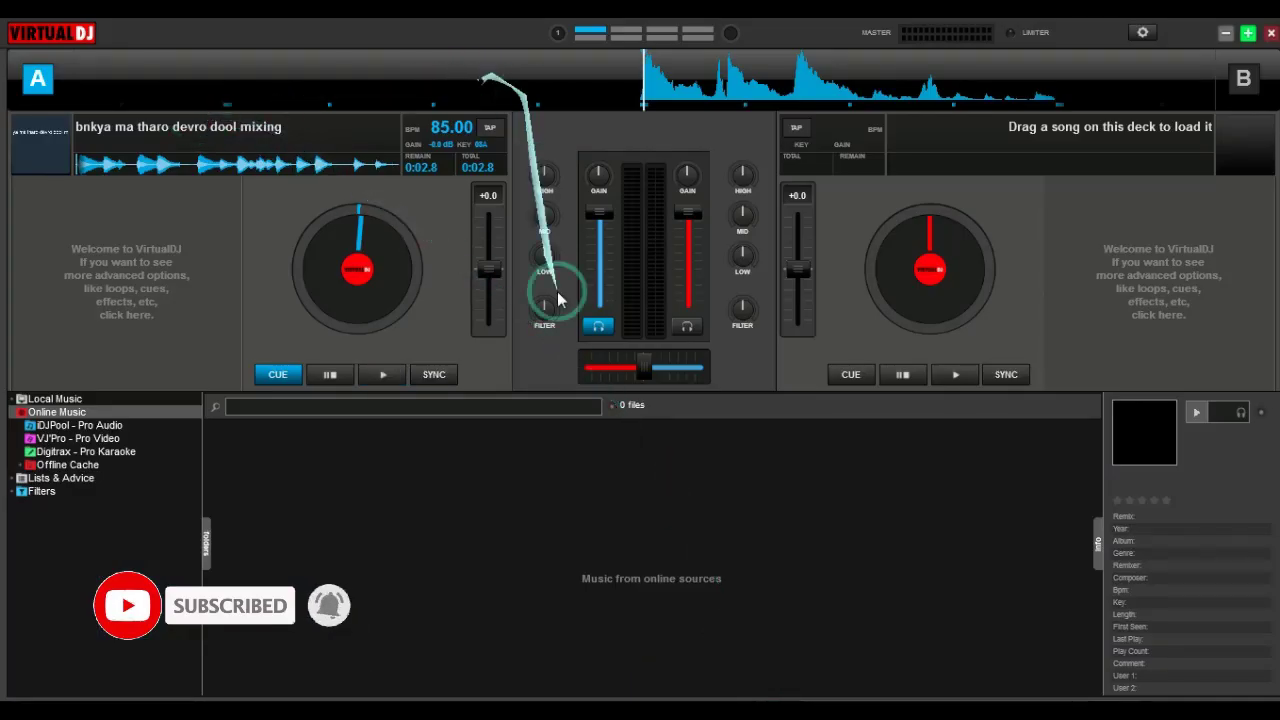
{"action": "key", "text": "space"}
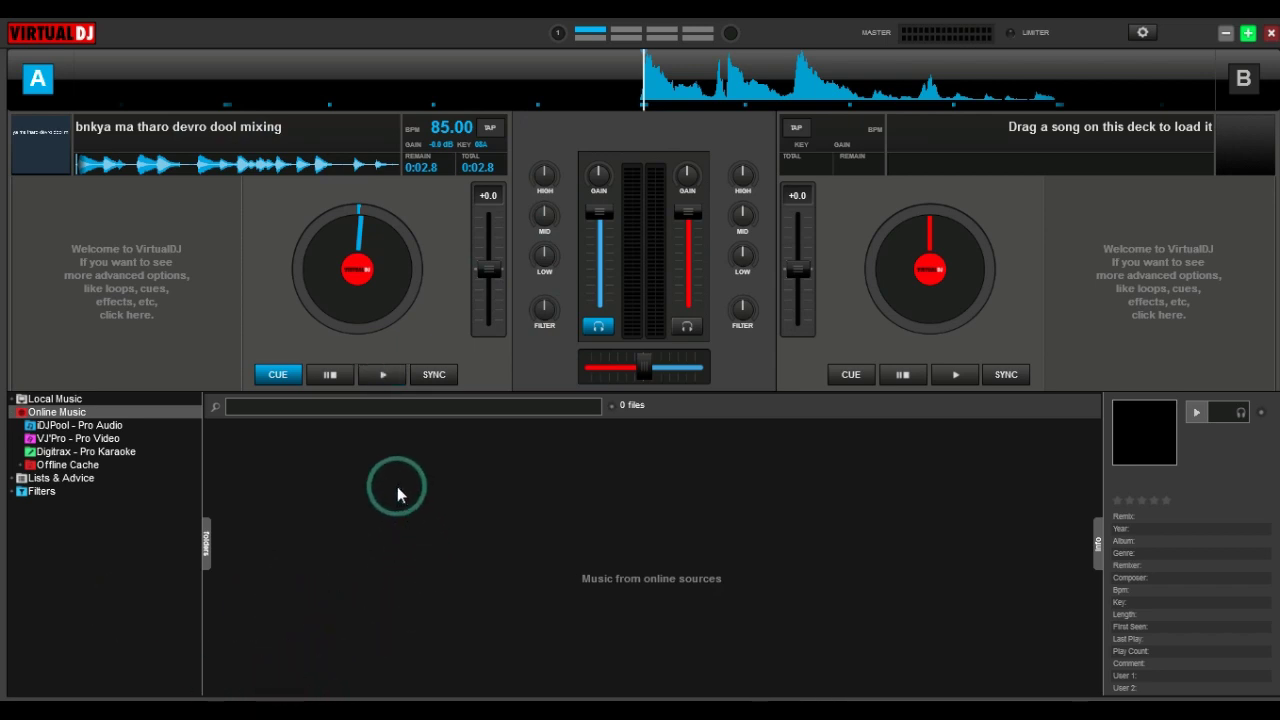
{"action": "left_click", "coordinate": [70, 712]}
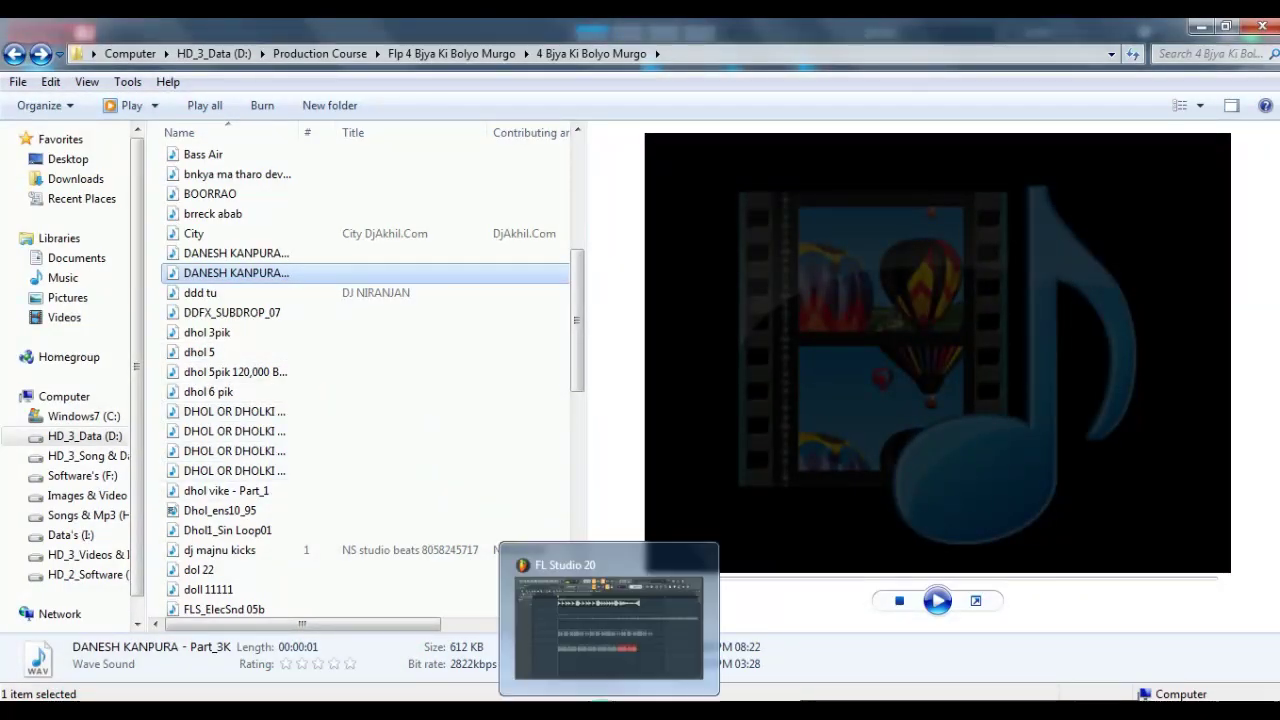
{"action": "left_click", "coordinate": [606, 612]}
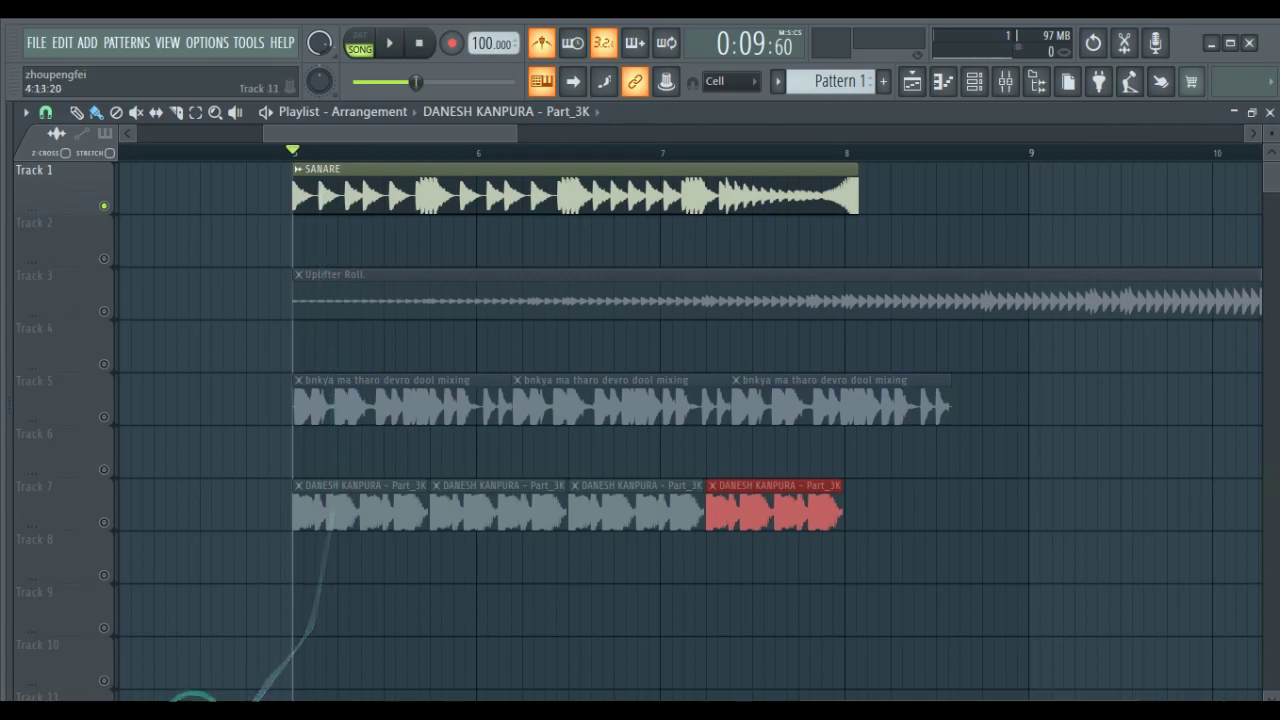
{"action": "left_click", "coordinate": [98, 710]}
{"action": "left_click", "coordinate": [257, 489]}
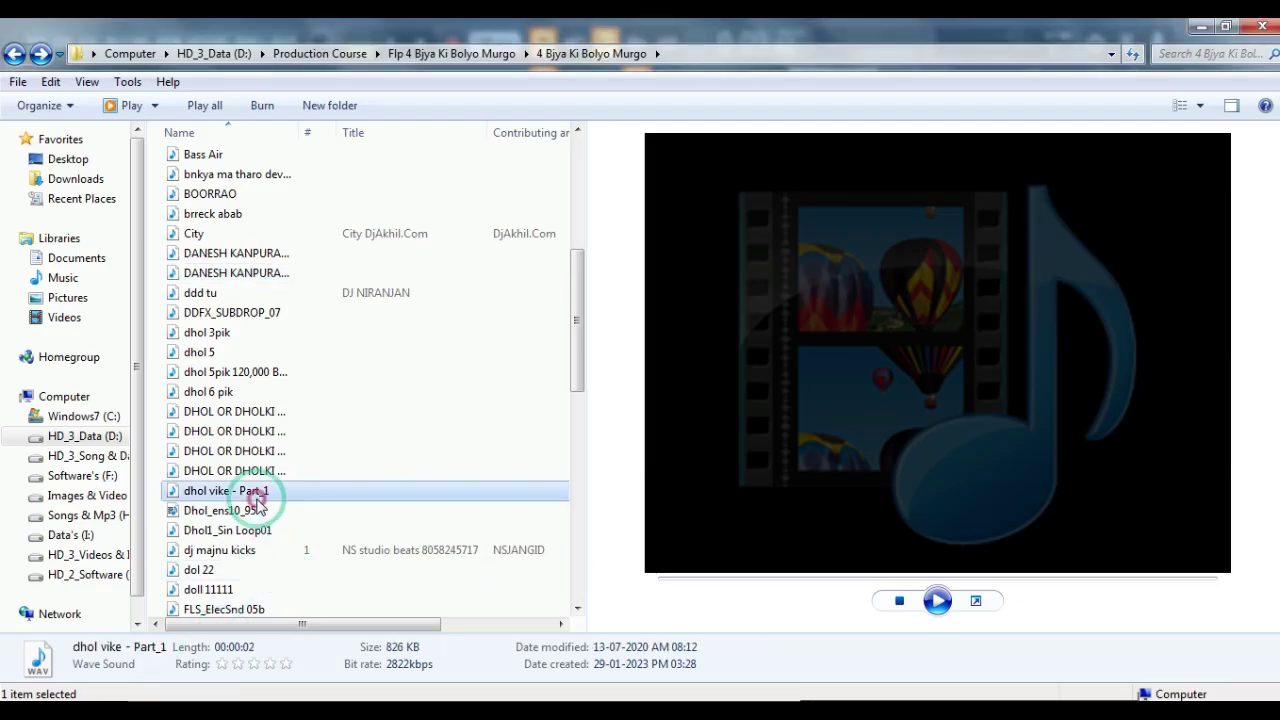
{"action": "scroll", "coordinate": [258, 507], "scroll_direction": "down", "scroll_amount": 3}
{"action": "scroll", "coordinate": [258, 507], "scroll_direction": "down", "scroll_amount": 8}
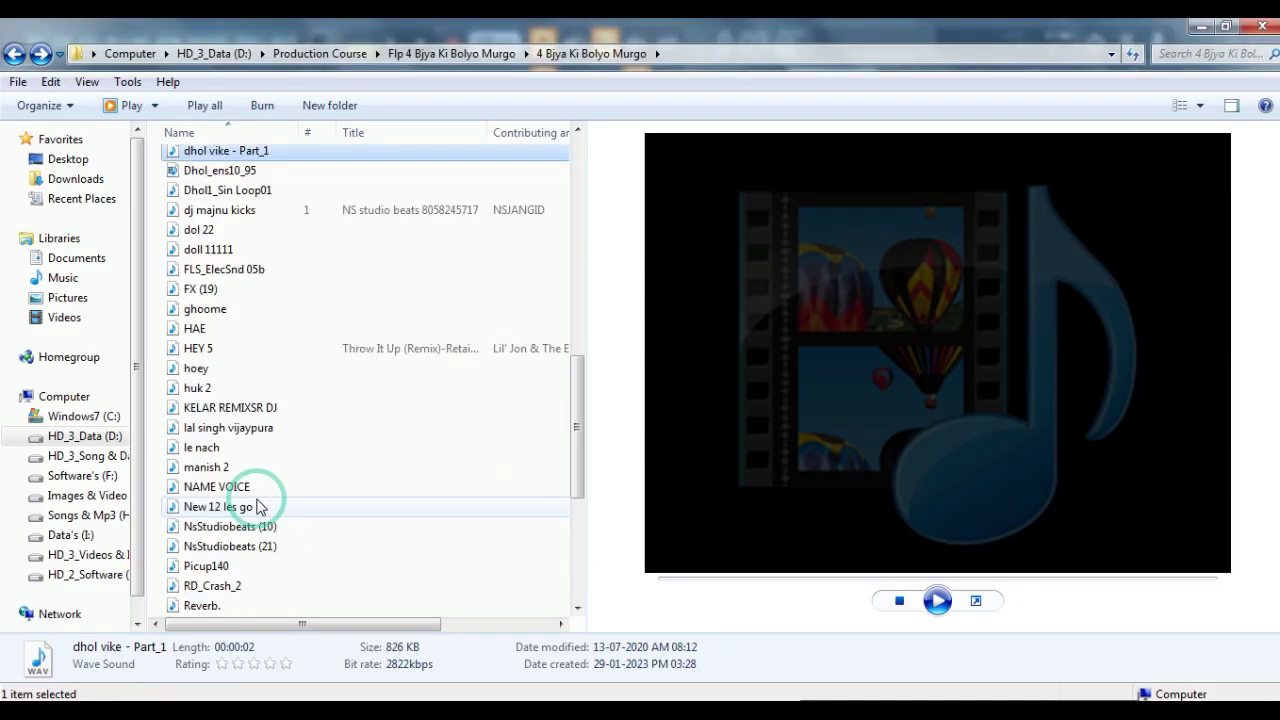
{"action": "left_click_drag", "start_coordinate": [202, 447], "coordinate": [351, 134]}
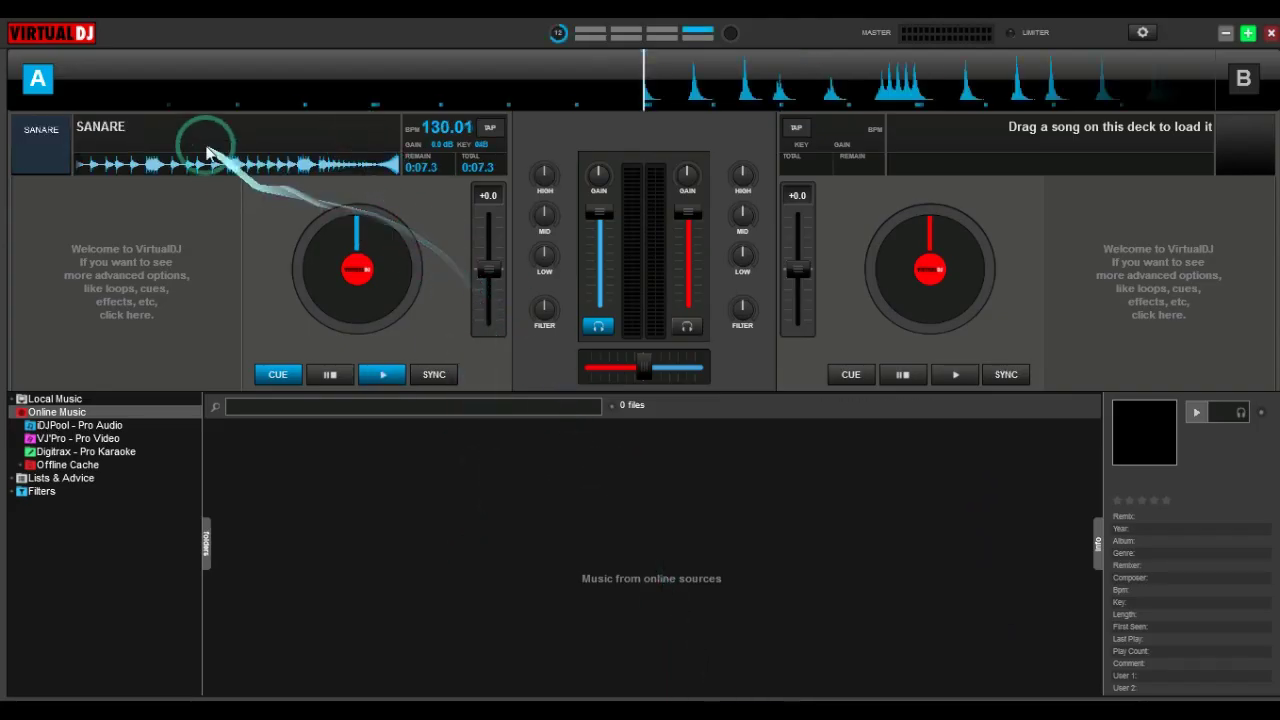
{"action": "key", "text": "space"}
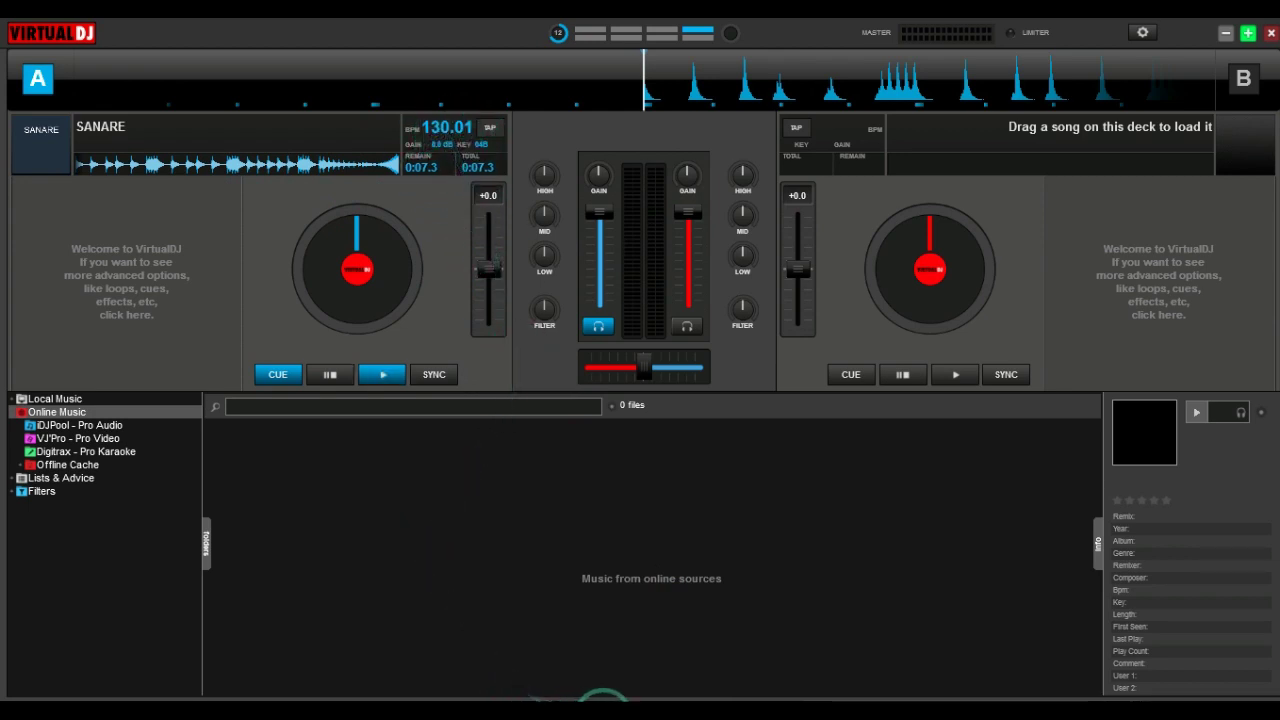
Return to FL Studio and assign the SANARE clip a source tempo of 130 BPM through tempo autodetection in its time stretching settings.
{"action": "left_click", "coordinate": [540, 700]}
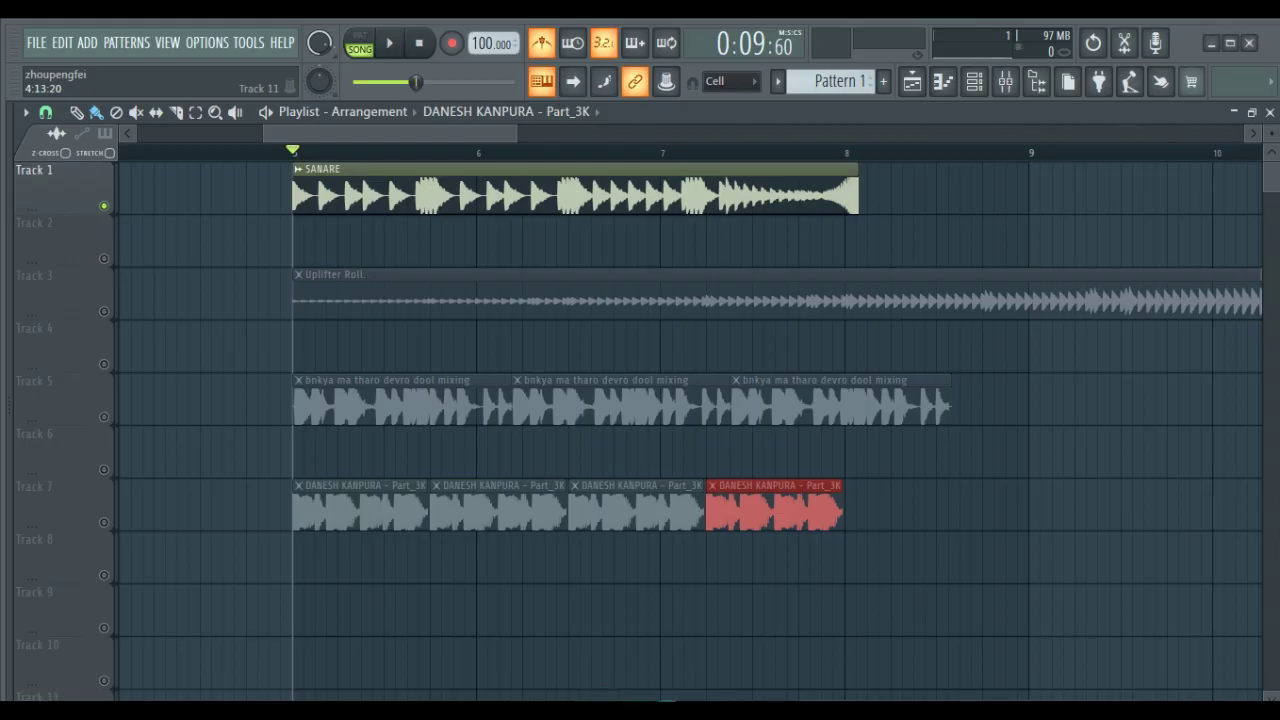
{"action": "double_click", "coordinate": [357, 187]}
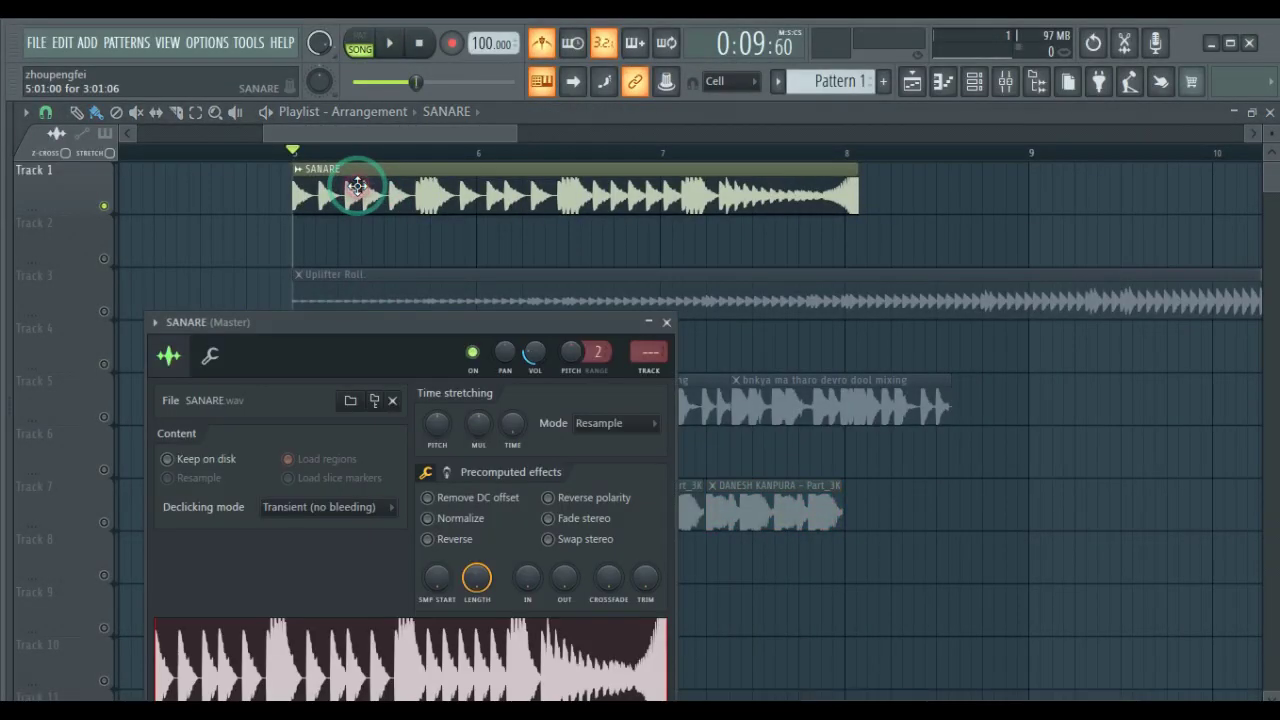
{"action": "left_click_drag", "start_coordinate": [440, 322], "coordinate": [415, 191]}
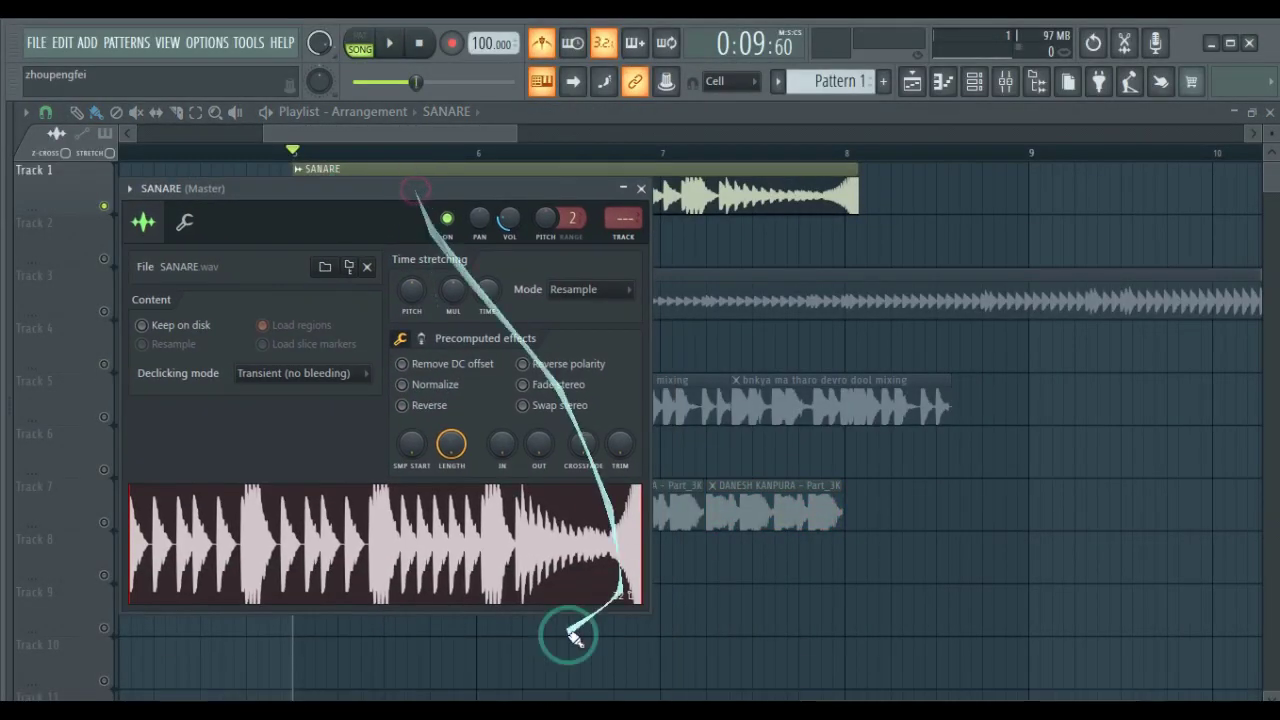
{"action": "right_click", "coordinate": [491, 293]}
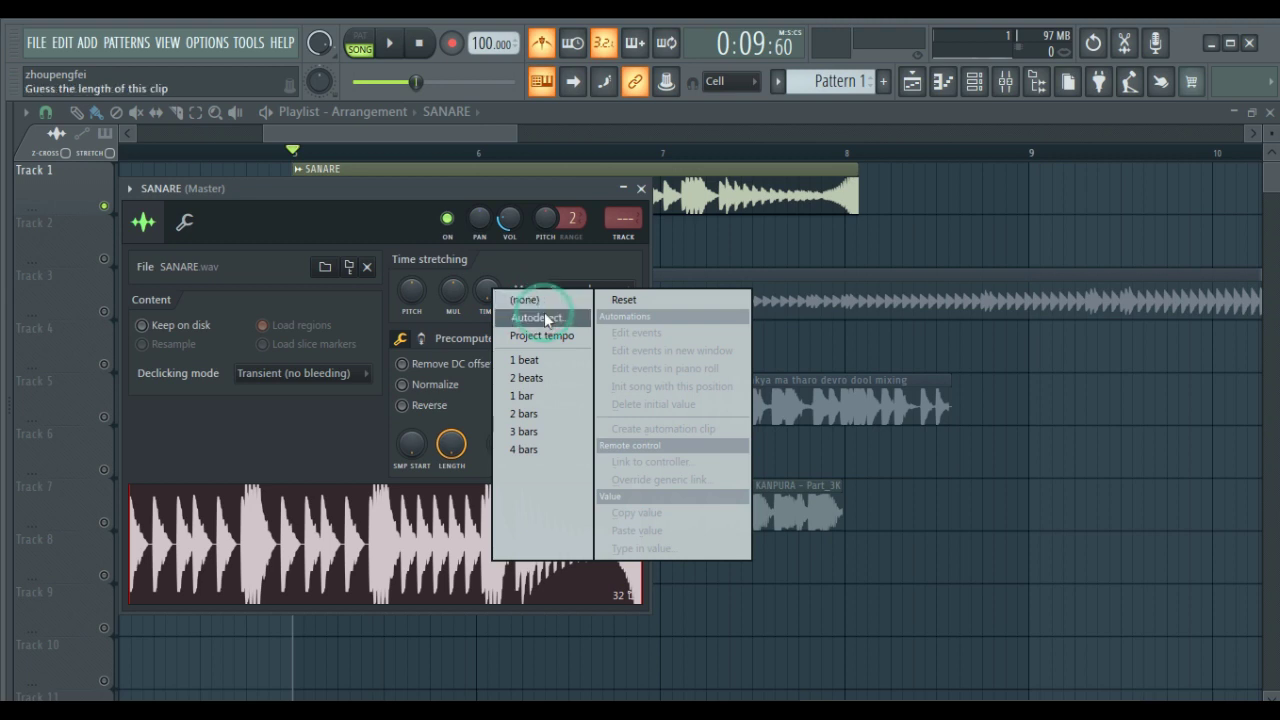
{"action": "left_click", "coordinate": [543, 318]}
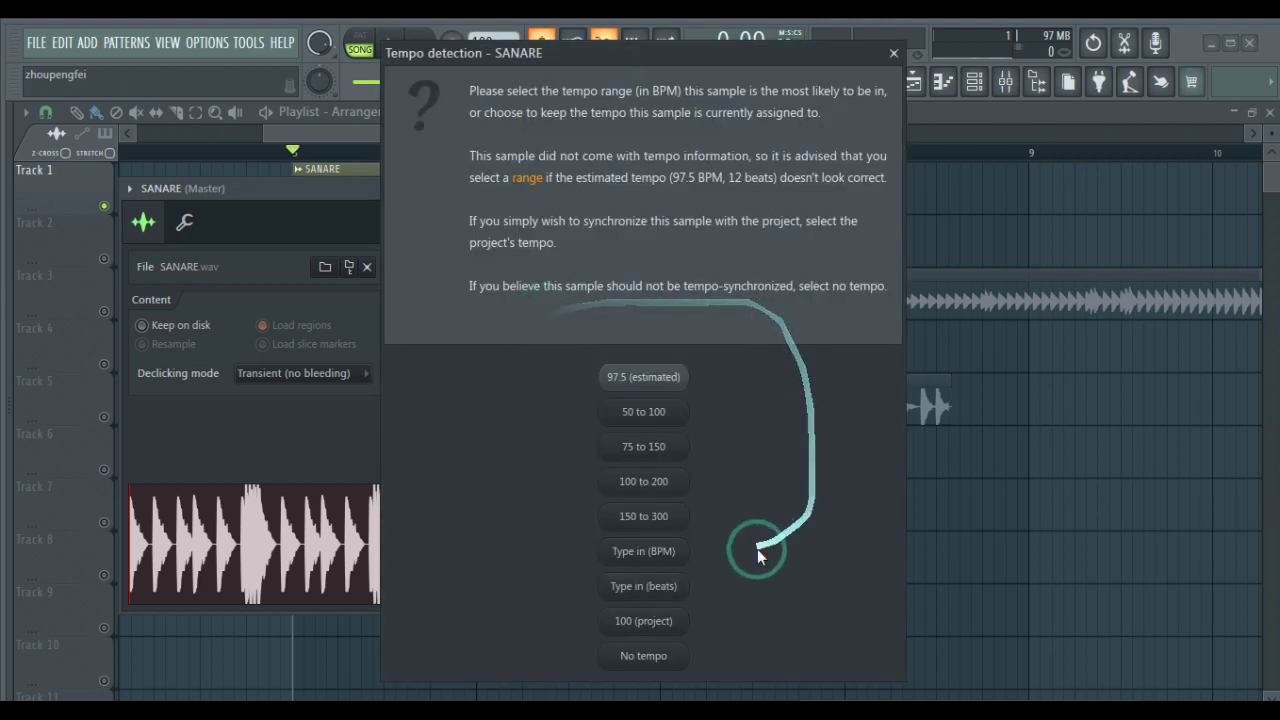
{"action": "left_click", "coordinate": [666, 564]}
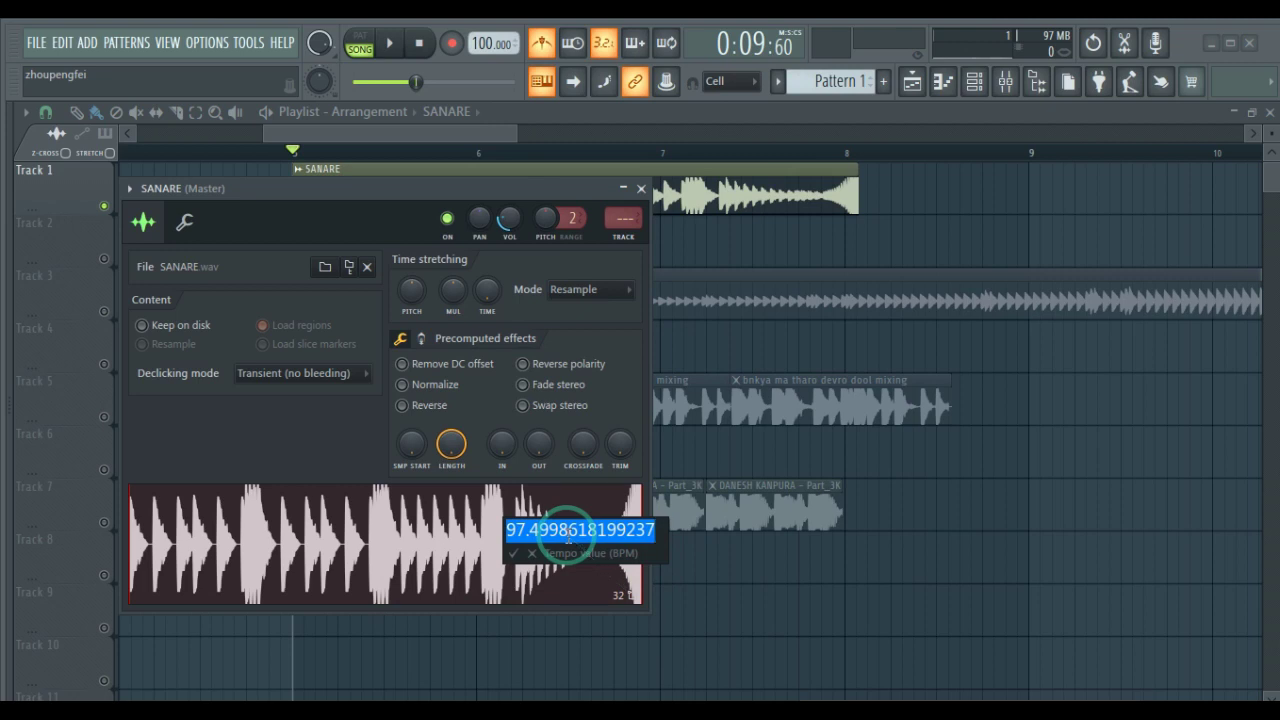
{"action": "type", "text": "1"}
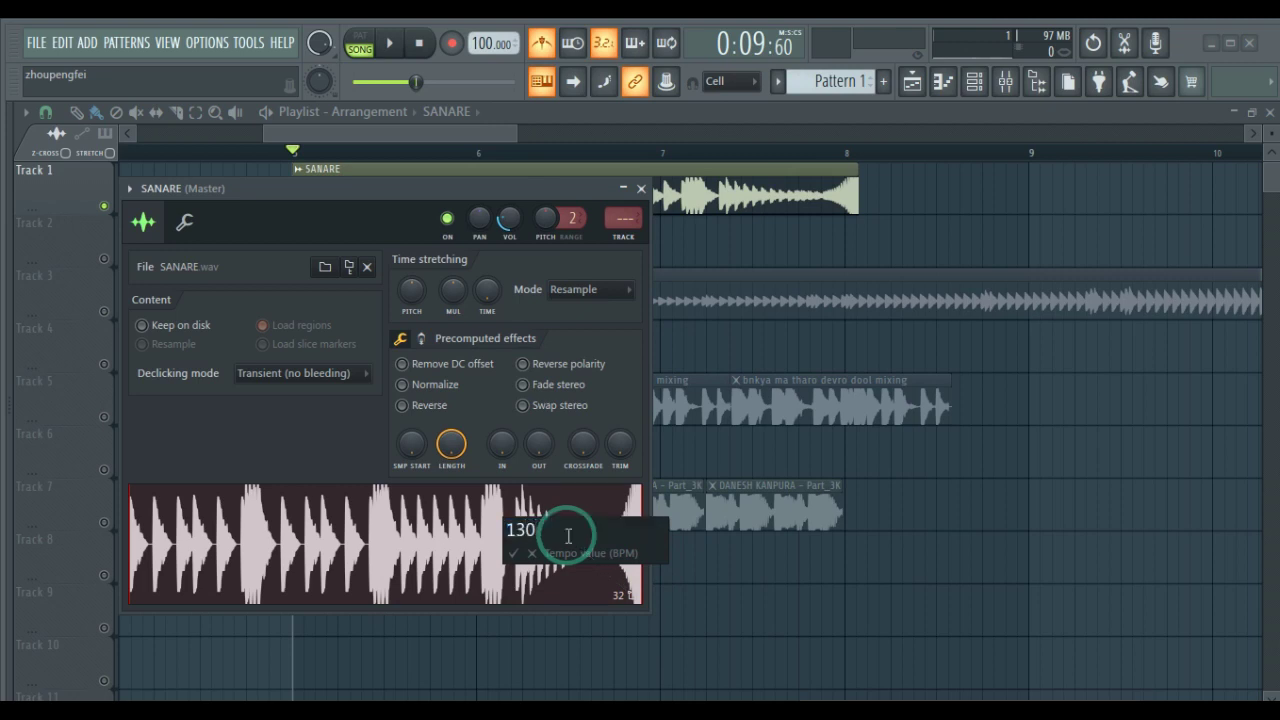
{"action": "type", "text": "30"}
{"action": "key", "text": "Return"}
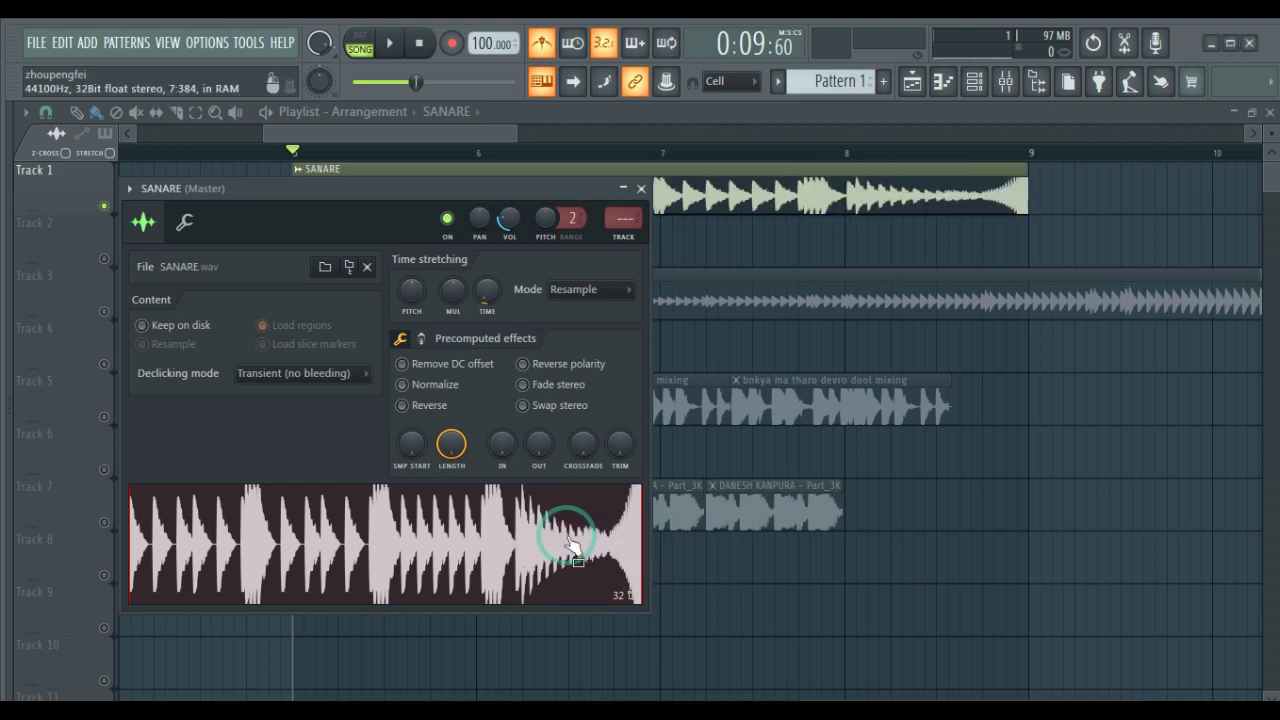
{"action": "left_click", "coordinate": [641, 188]}
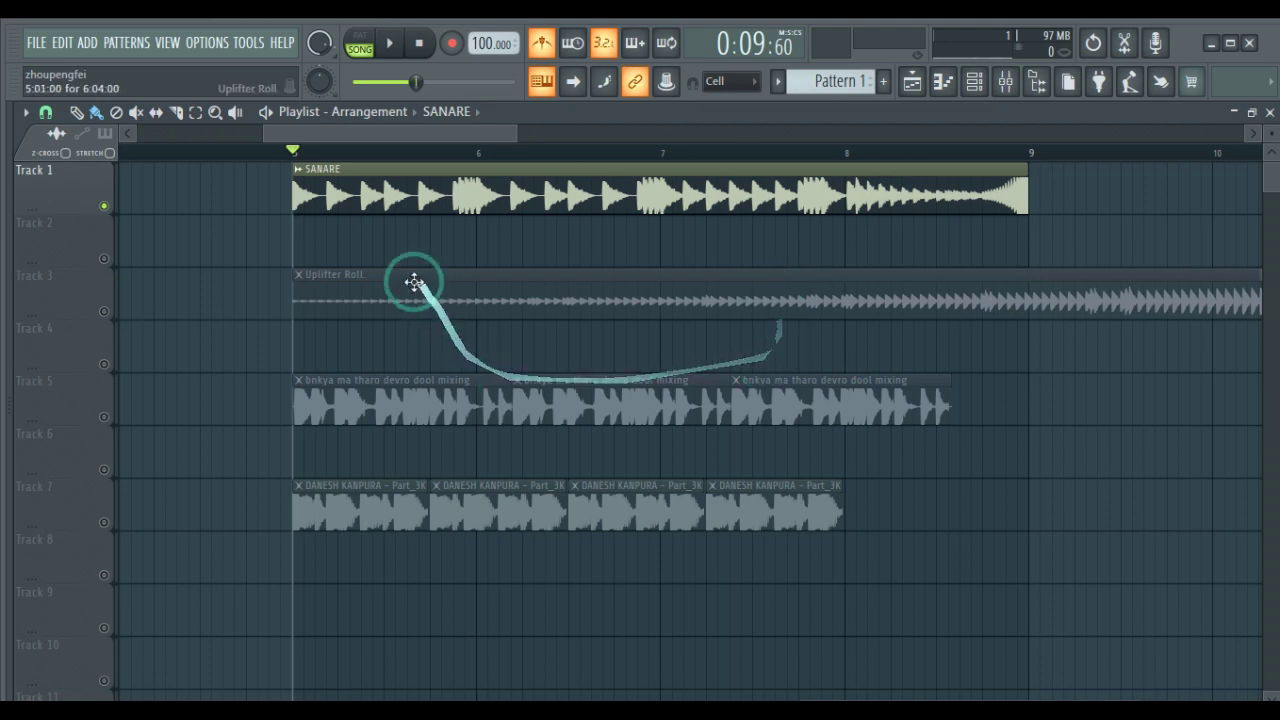
Play the stretched SANARE clip with the metronome, including playback over a time selection from bar 5 to bar 9.
{"action": "key", "text": "space"}
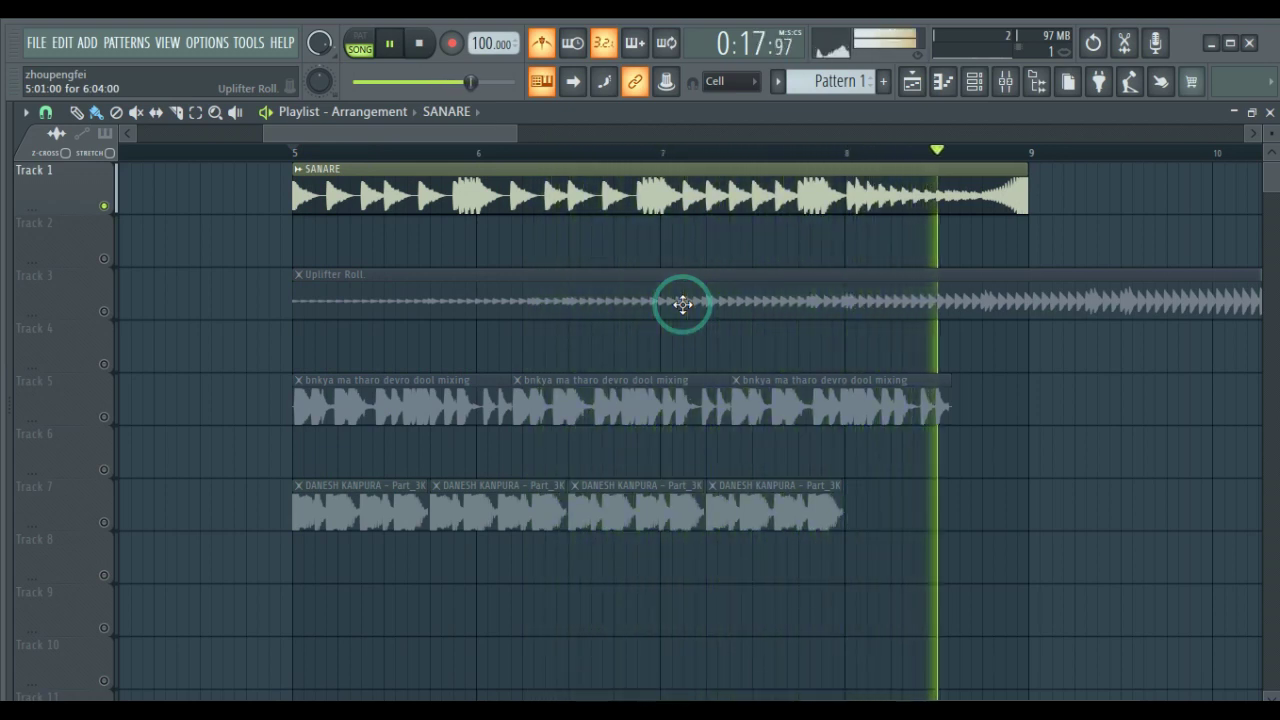
{"action": "key", "text": "space"}
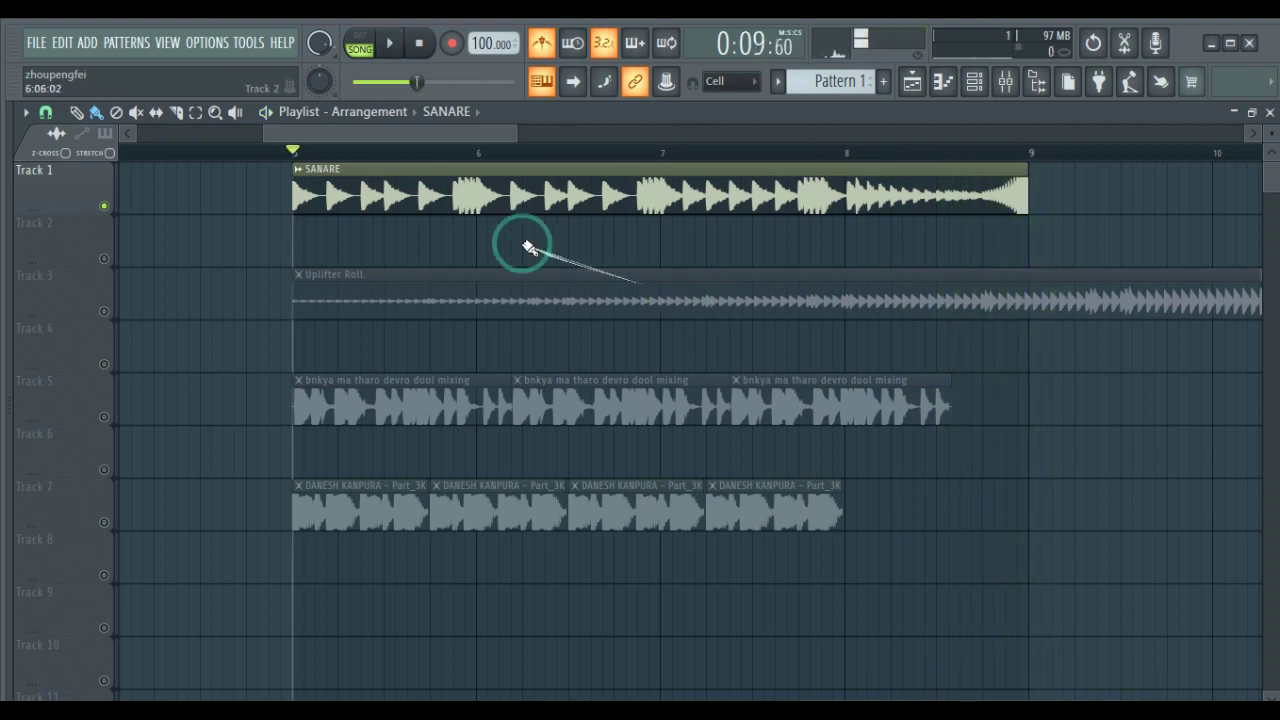
{"action": "left_click_drag", "start_coordinate": [296, 156], "coordinate": [1030, 151]}
{"action": "key", "text": "space"}
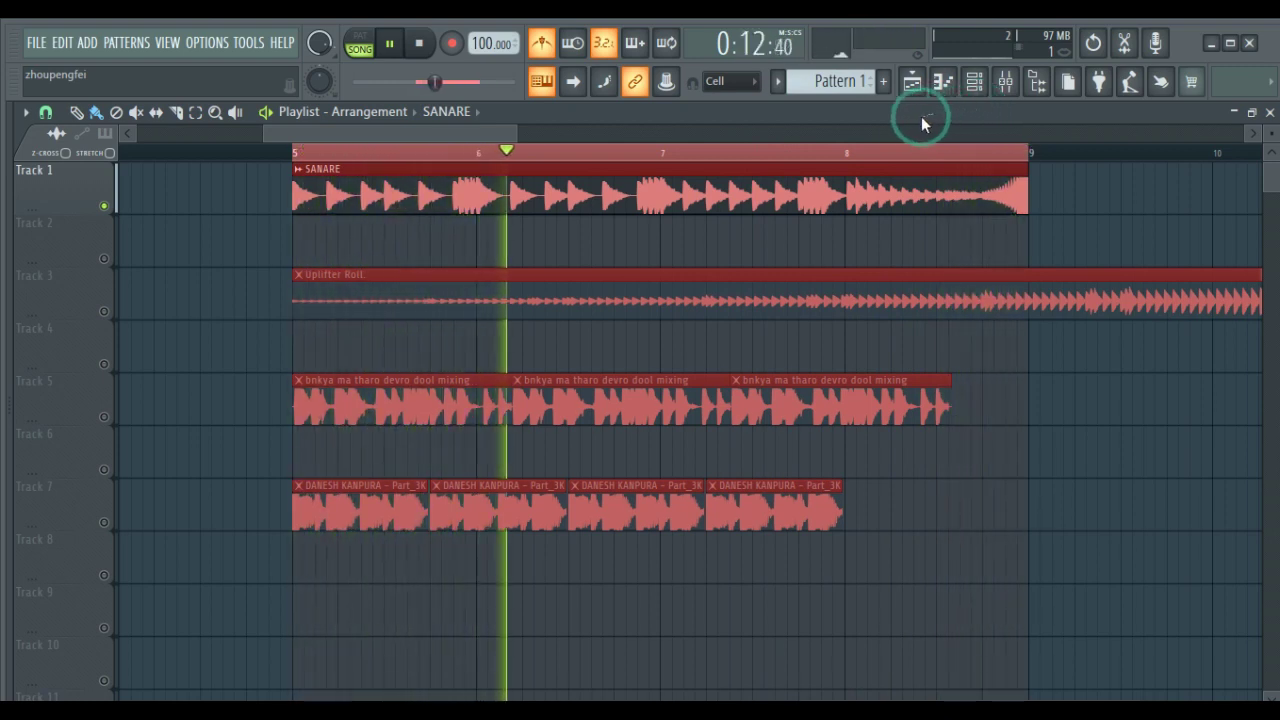
{"action": "key", "text": "space"}
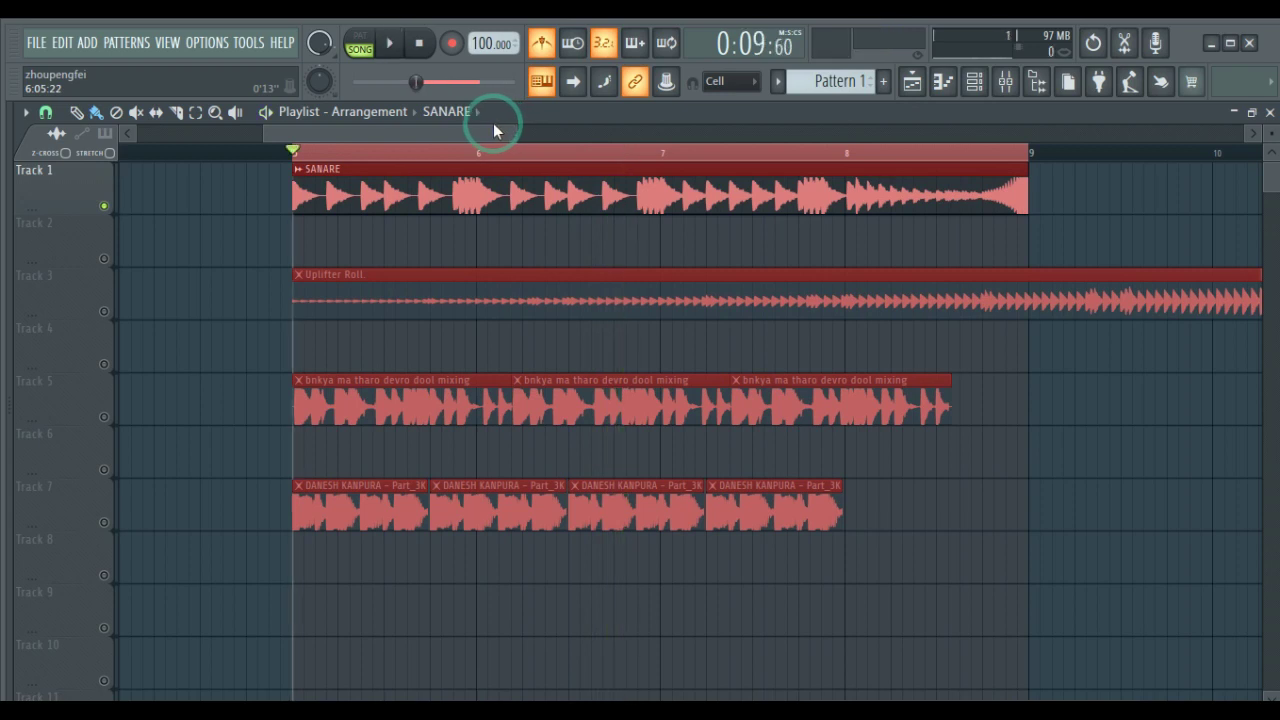
{"action": "key", "text": "space"}
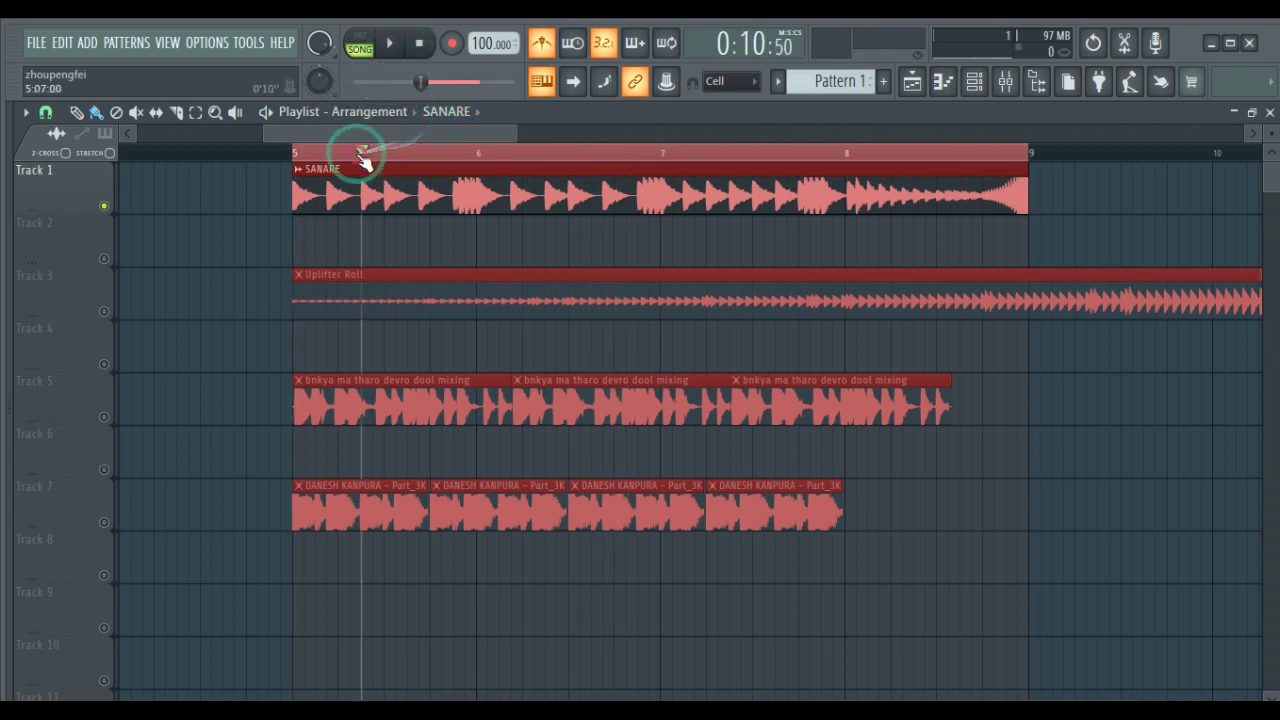
Clear the time selection and set the playlist snap to Beat for editing the start of the first Track 5 clip.
{"action": "left_click", "coordinate": [328, 165]}
{"action": "left_click_drag", "start_coordinate": [310, 163], "coordinate": [208, 222]}
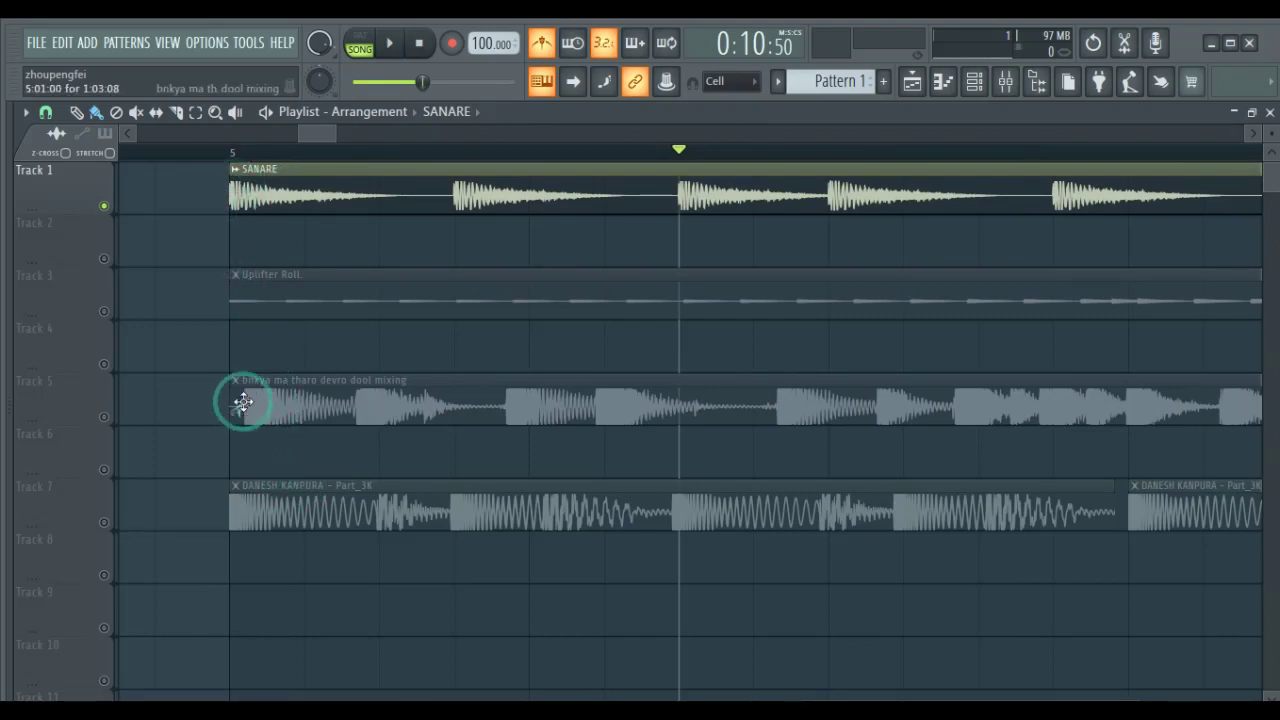
{"action": "mouse_move", "coordinate": [233, 397]}
{"action": "left_mouse_down"}
{"action": "mouse_move", "coordinate": [229, 352]}
{"action": "mouse_move", "coordinate": [229, 396]}
{"action": "mouse_move", "coordinate": [240, 395]}
{"action": "left_mouse_up"}
{"action": "left_click", "coordinate": [45, 112]}
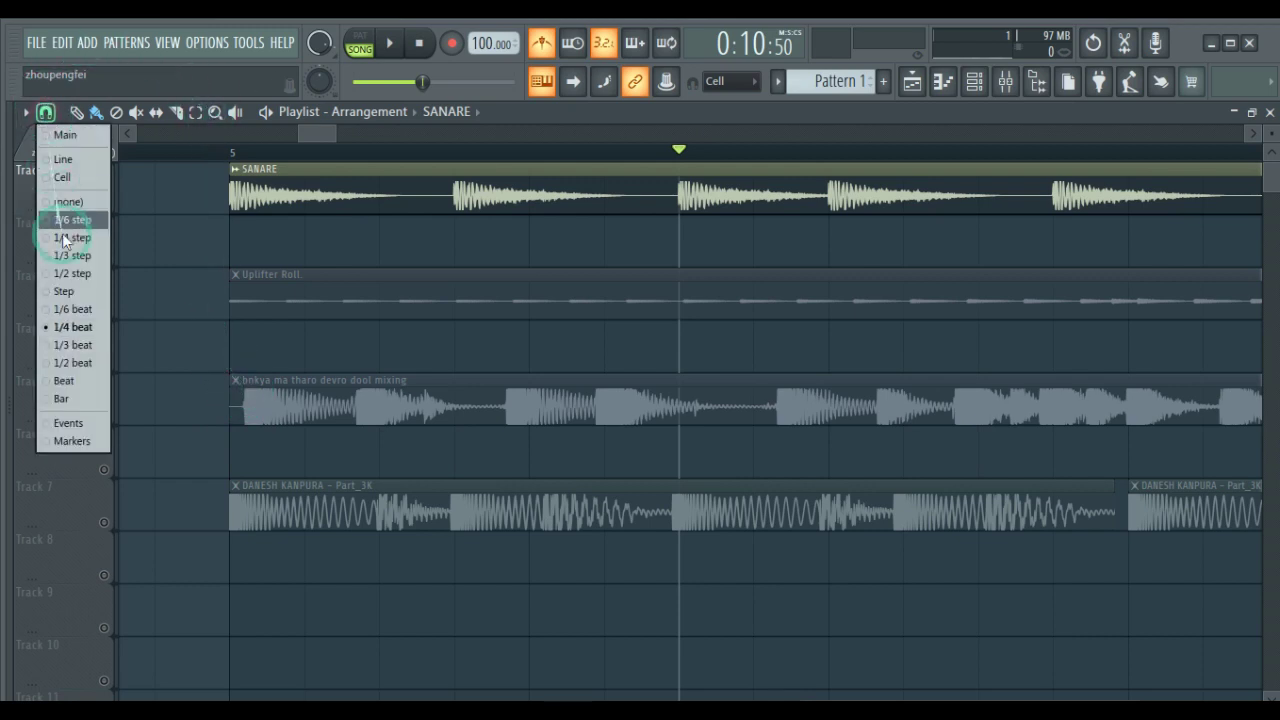
{"action": "left_click", "coordinate": [78, 386]}
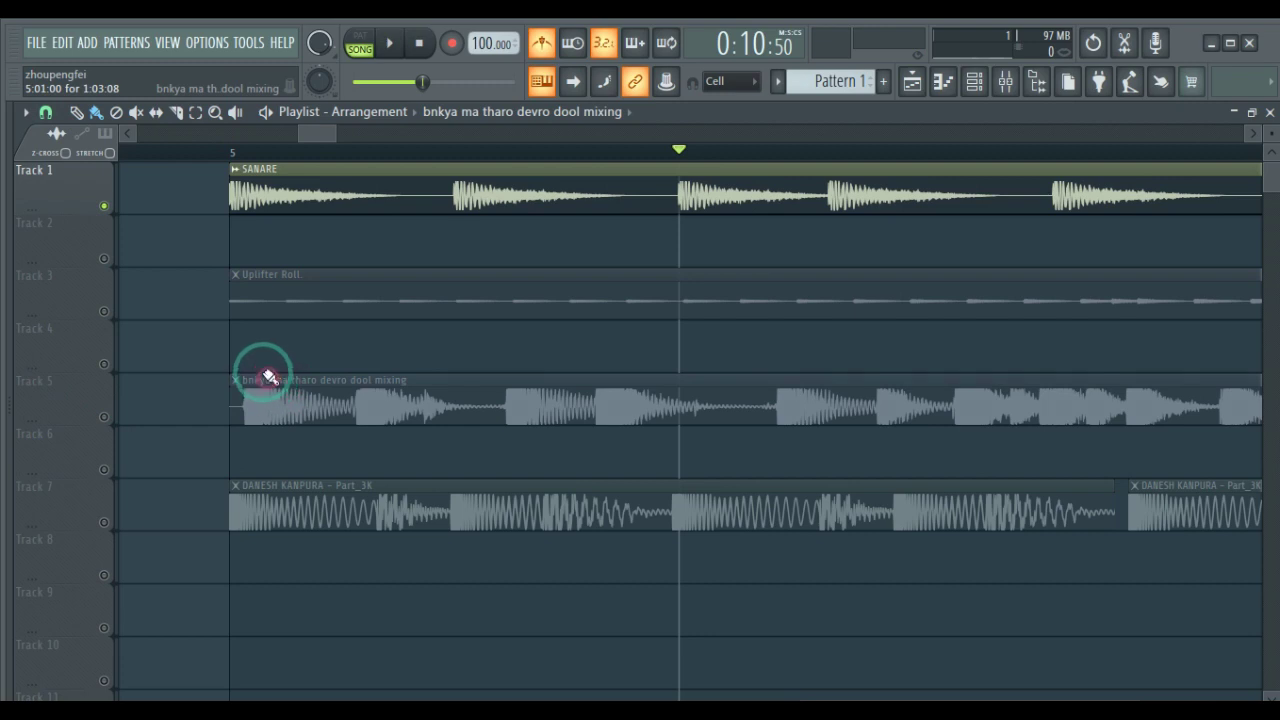
Set the playlist snap to Markers and shift the first Track 5 clip slightly earlier so its first hit lands on bar 5.
{"action": "left_click", "coordinate": [45, 112]}
{"action": "left_click", "coordinate": [77, 447]}
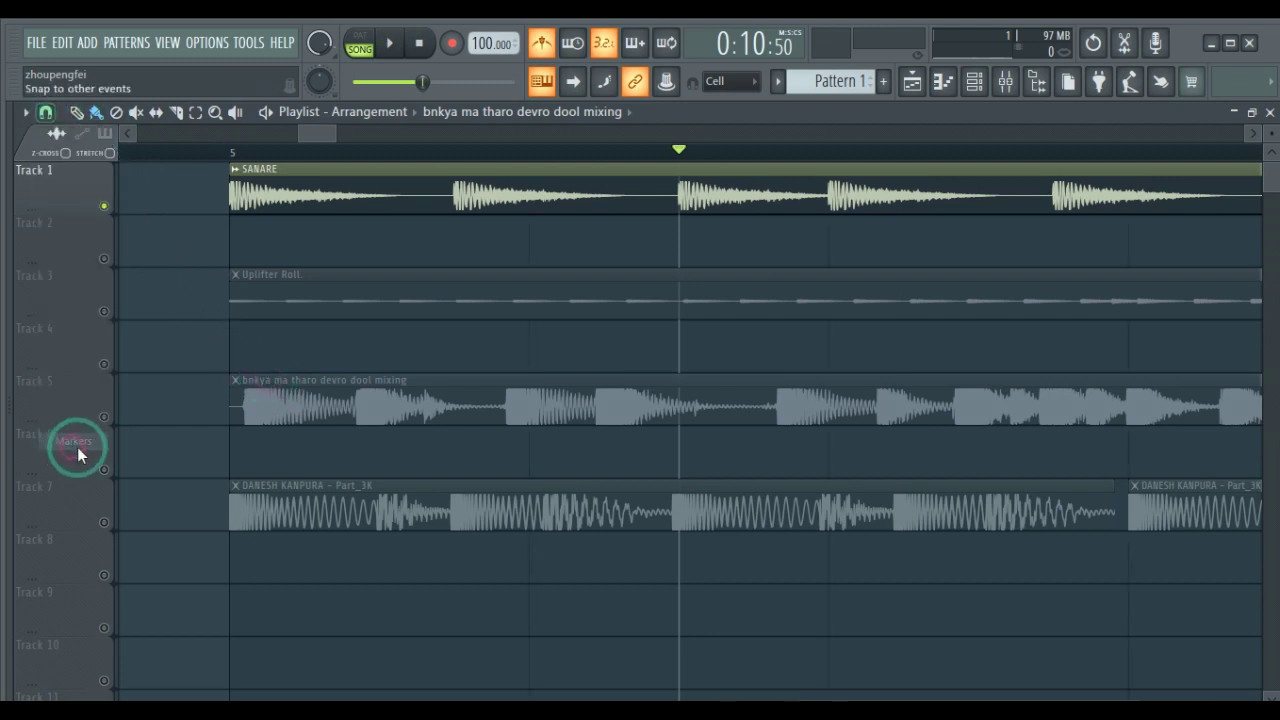
{"action": "left_click_drag", "start_coordinate": [289, 377], "coordinate": [279, 374]}
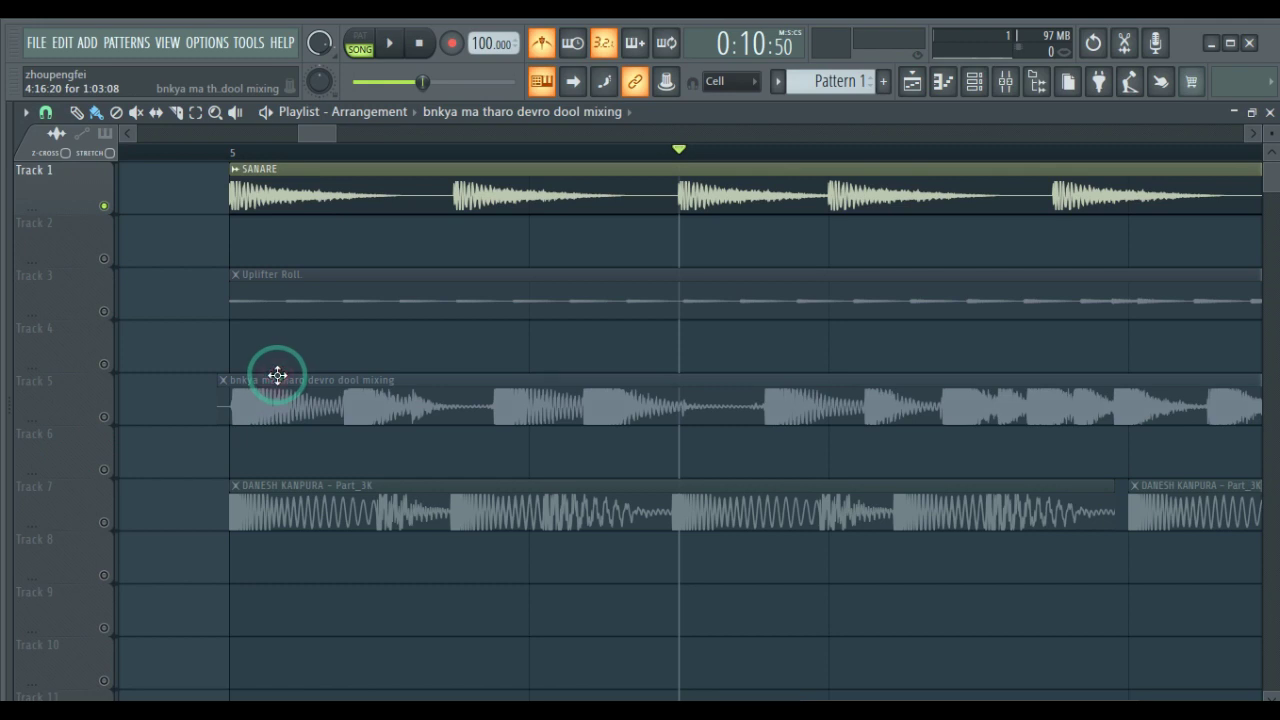
Solo Track 3 and play the unstretched Uplifter Roll clip with the metronome, starting just before bar 5.
{"action": "mouse_move", "coordinate": [337, 134]}
{"action": "left_mouse_down"}
{"action": "mouse_move", "coordinate": [357, 134]}
{"action": "mouse_move", "coordinate": [330, 149]}
{"action": "left_mouse_up"}
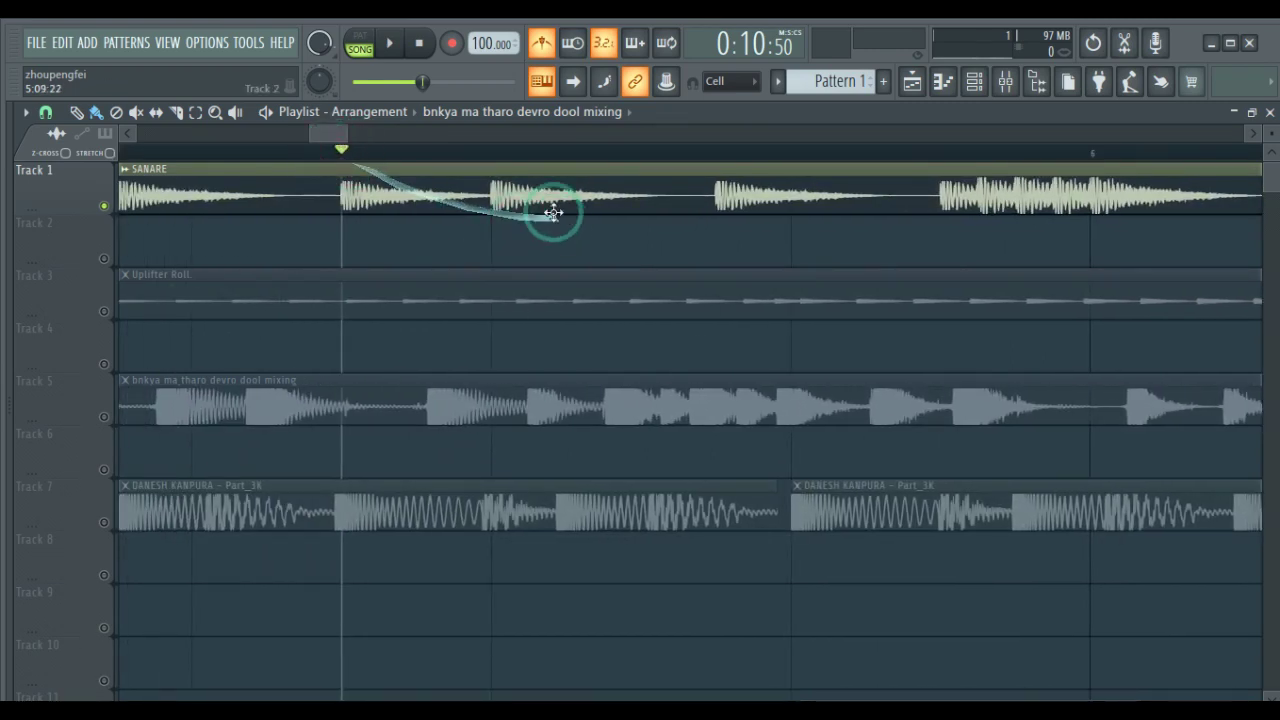
{"action": "scroll", "coordinate": [495, 163], "scroll_direction": "down", "scroll_amount": 2}
{"action": "scroll", "coordinate": [495, 163], "scroll_direction": "down", "scroll_amount": 2}
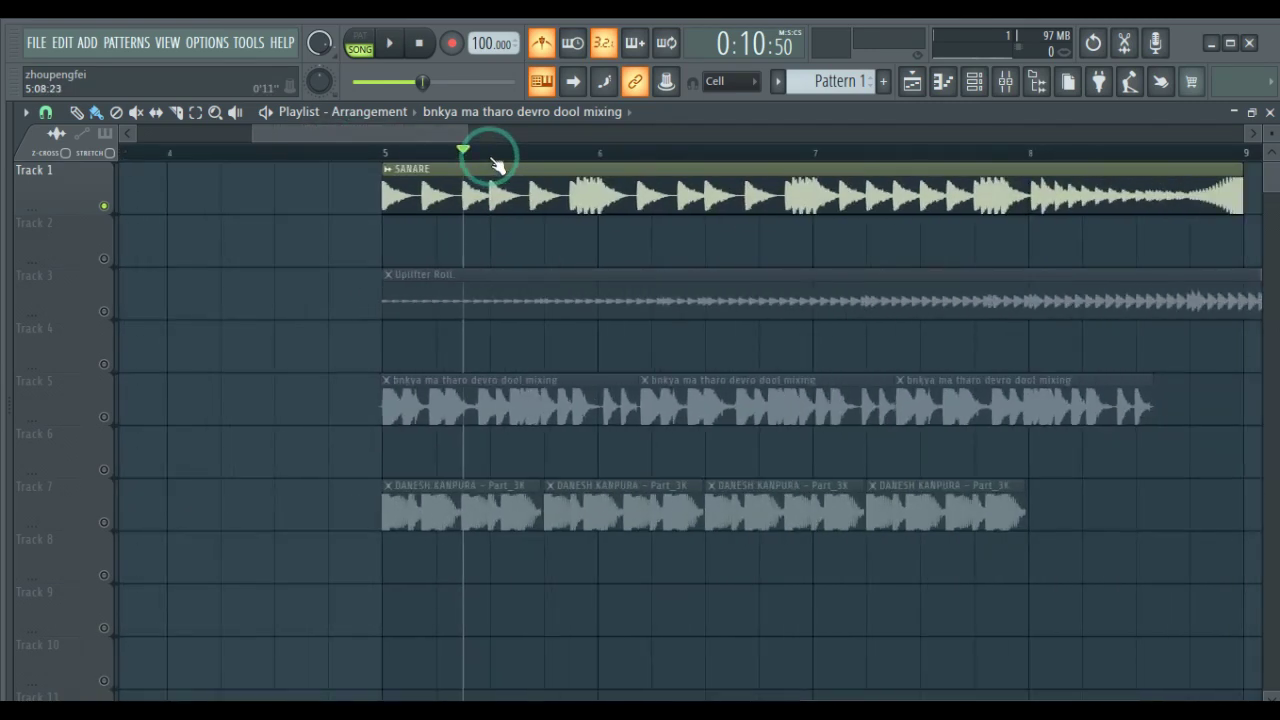
{"action": "scroll", "coordinate": [529, 229], "scroll_direction": "down", "scroll_amount": 2}
{"action": "left_click", "coordinate": [104, 311], "text": "ctrl"}
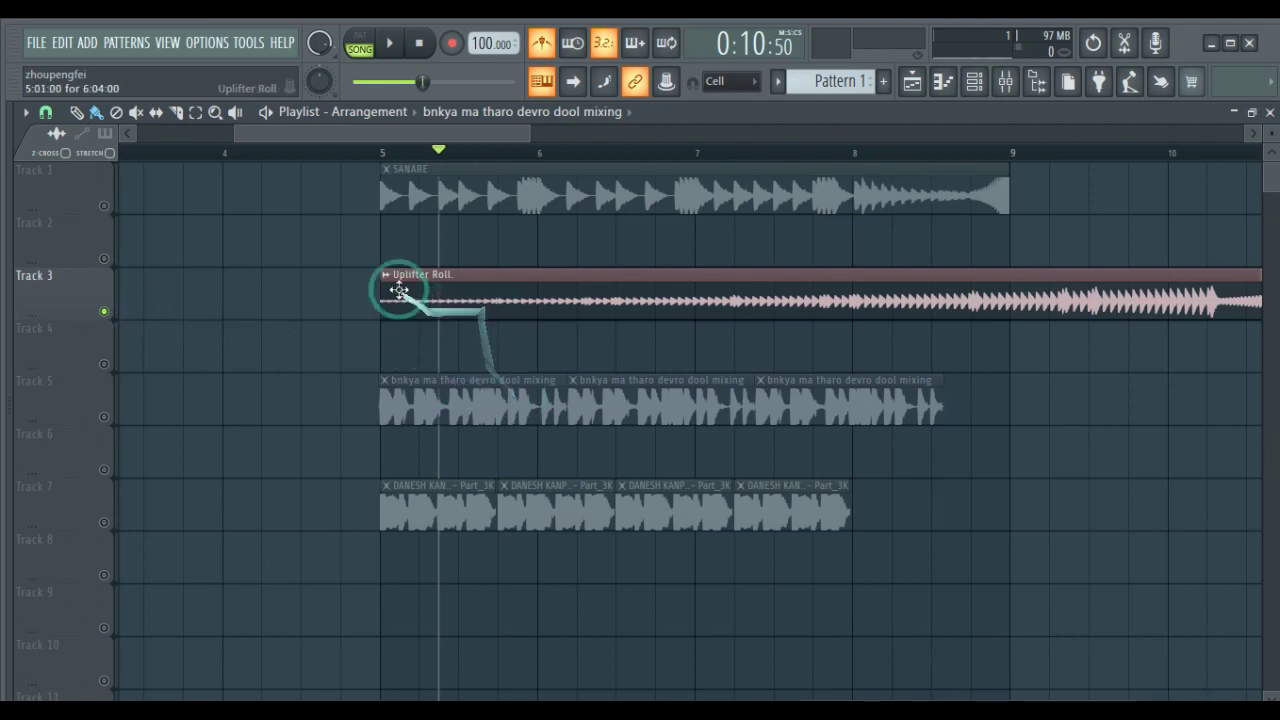
{"action": "left_click", "coordinate": [376, 152]}
{"action": "key", "text": "space"}
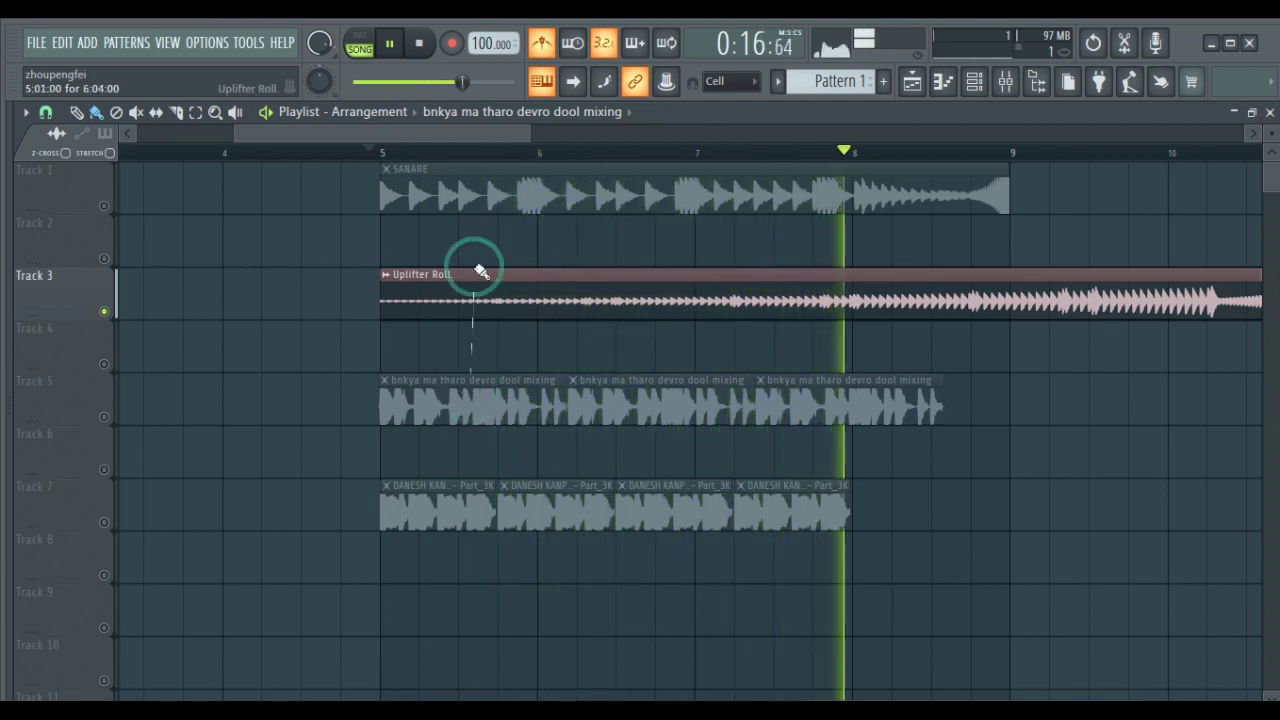
{"action": "left_click_drag", "start_coordinate": [428, 130], "coordinate": [467, 133]}
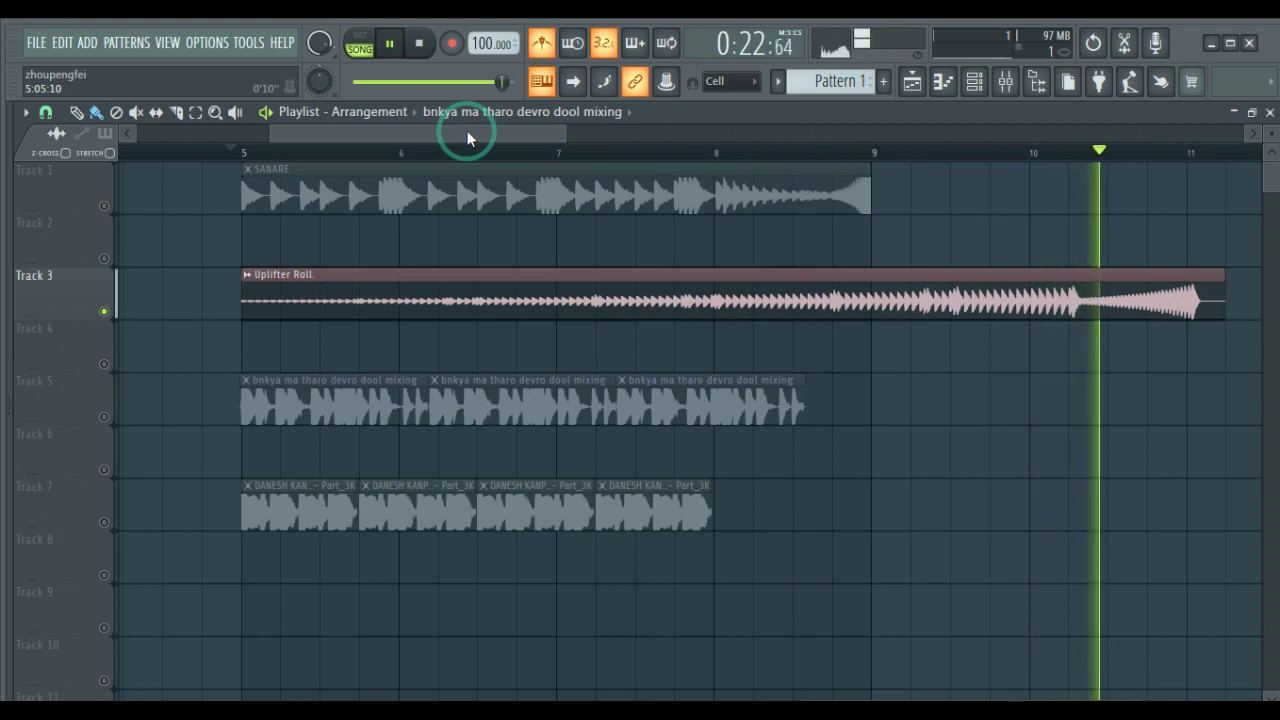
{"action": "key", "text": "space"}
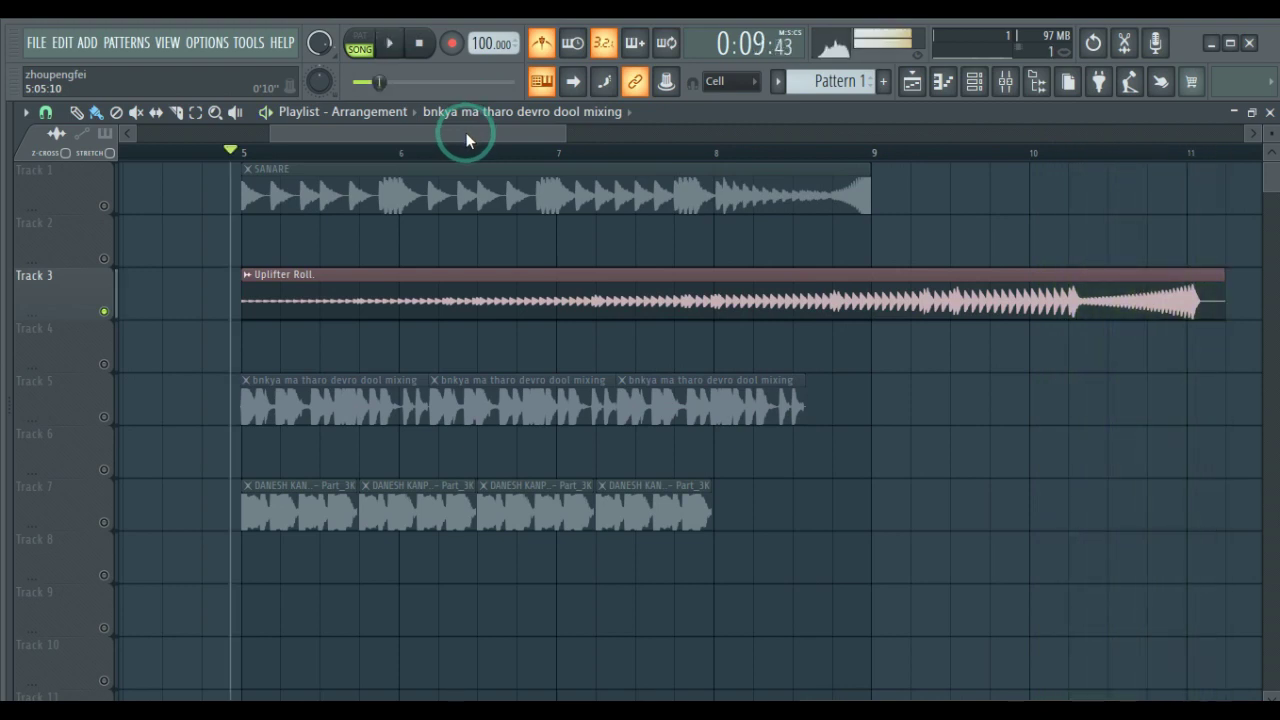
Open the Uplifter Roll clip's settings, and load the Uplifter Roll file from the 4 Bjya Ki Bolyo Murgo folder onto VirtualDJ deck A.
{"action": "double_click", "coordinate": [274, 306]}
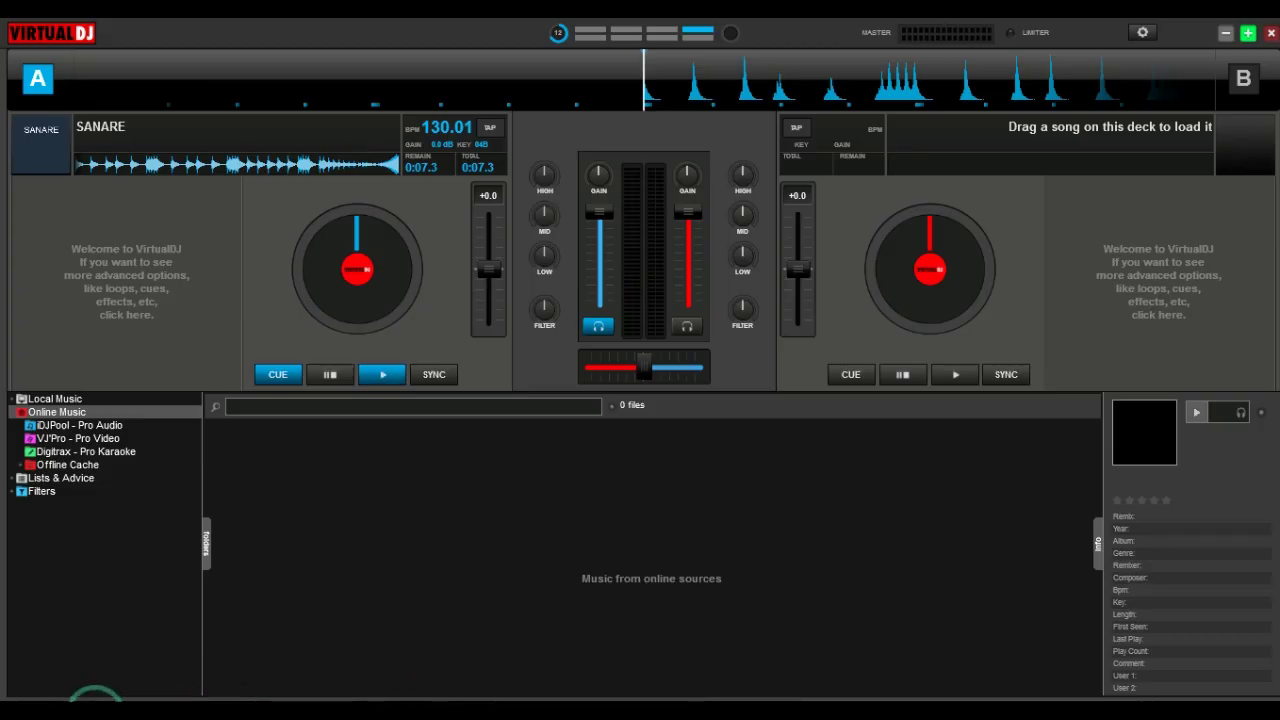
{"action": "left_click", "coordinate": [612, 696]}
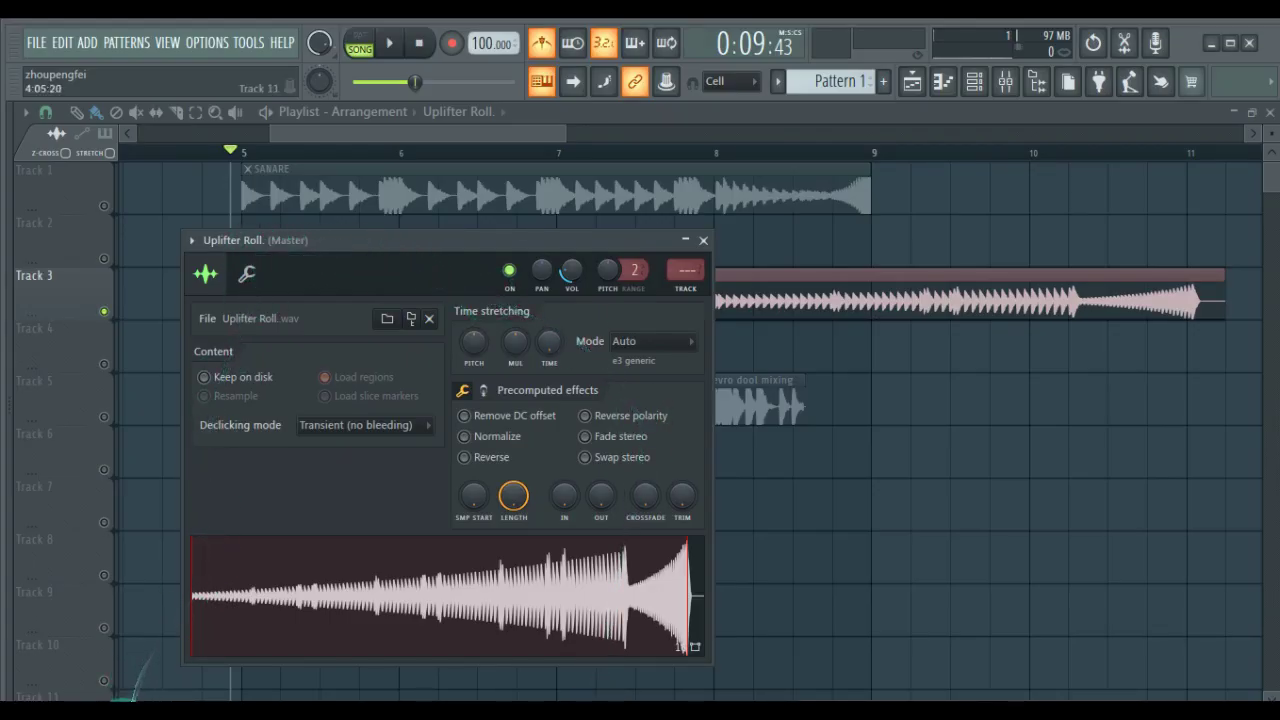
{"action": "left_click", "coordinate": [115, 615]}
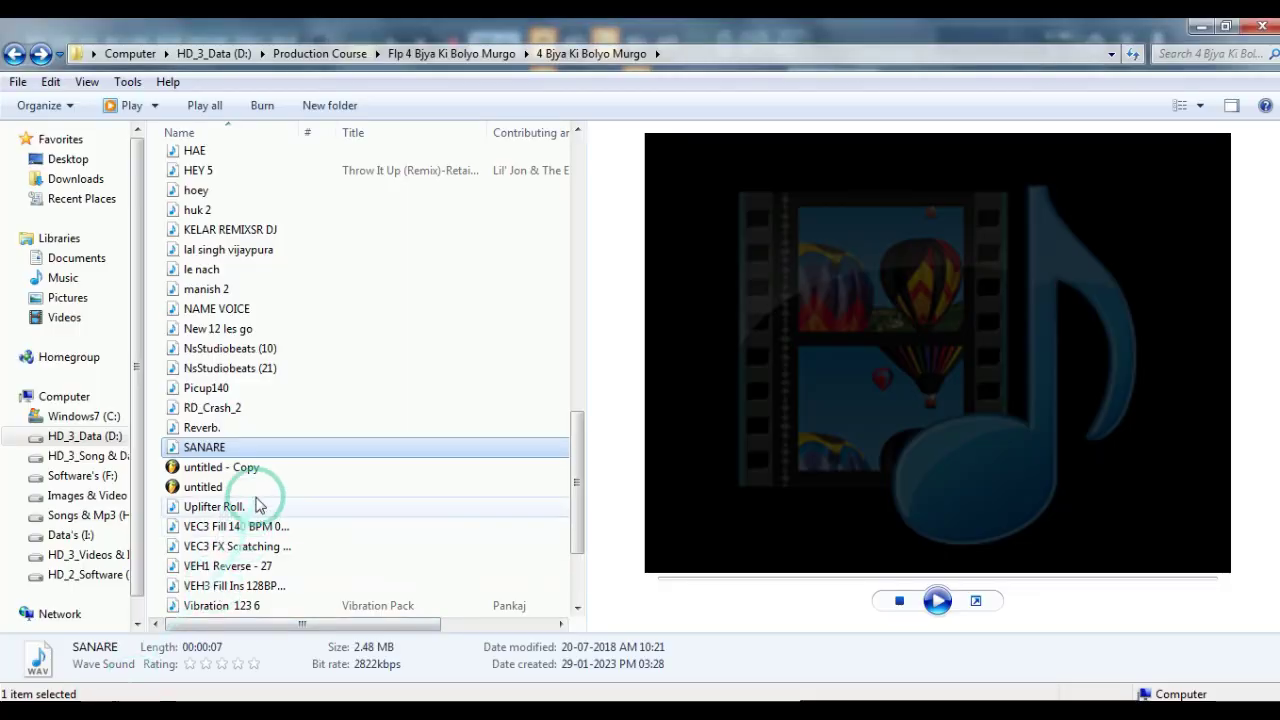
{"action": "left_click", "coordinate": [255, 506]}
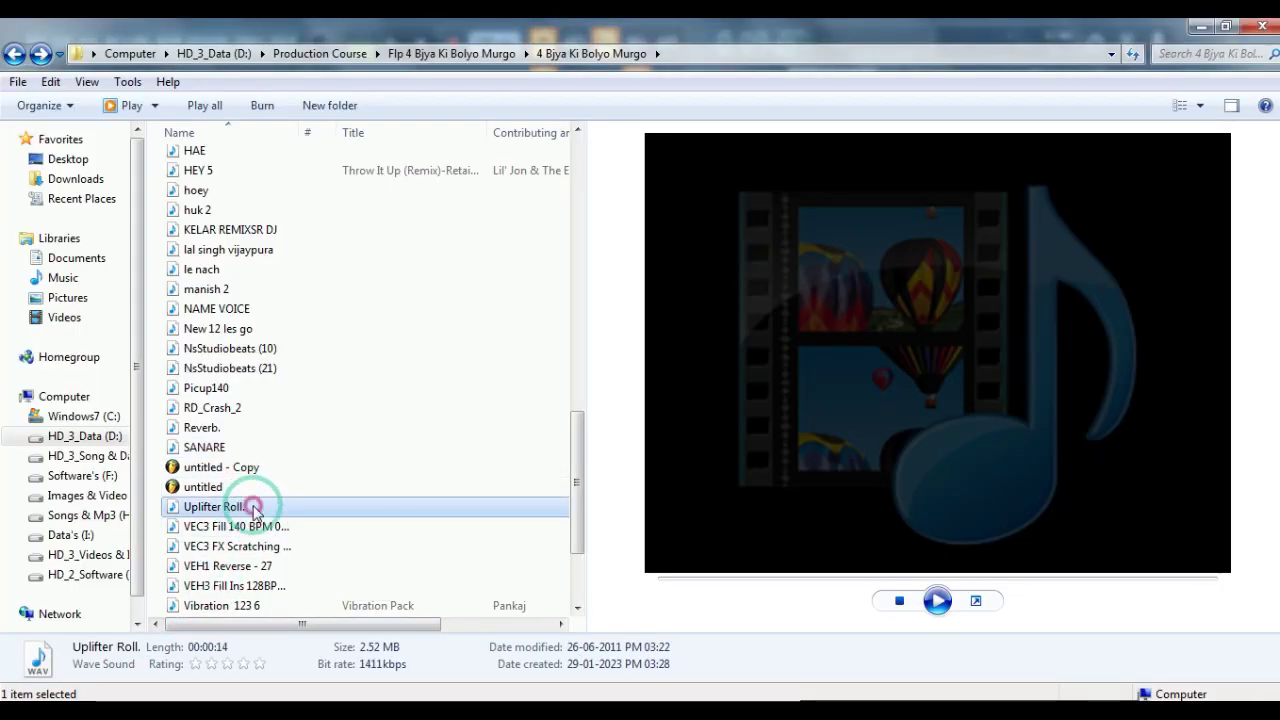
{"action": "left_click_drag", "start_coordinate": [255, 506], "coordinate": [375, 134]}
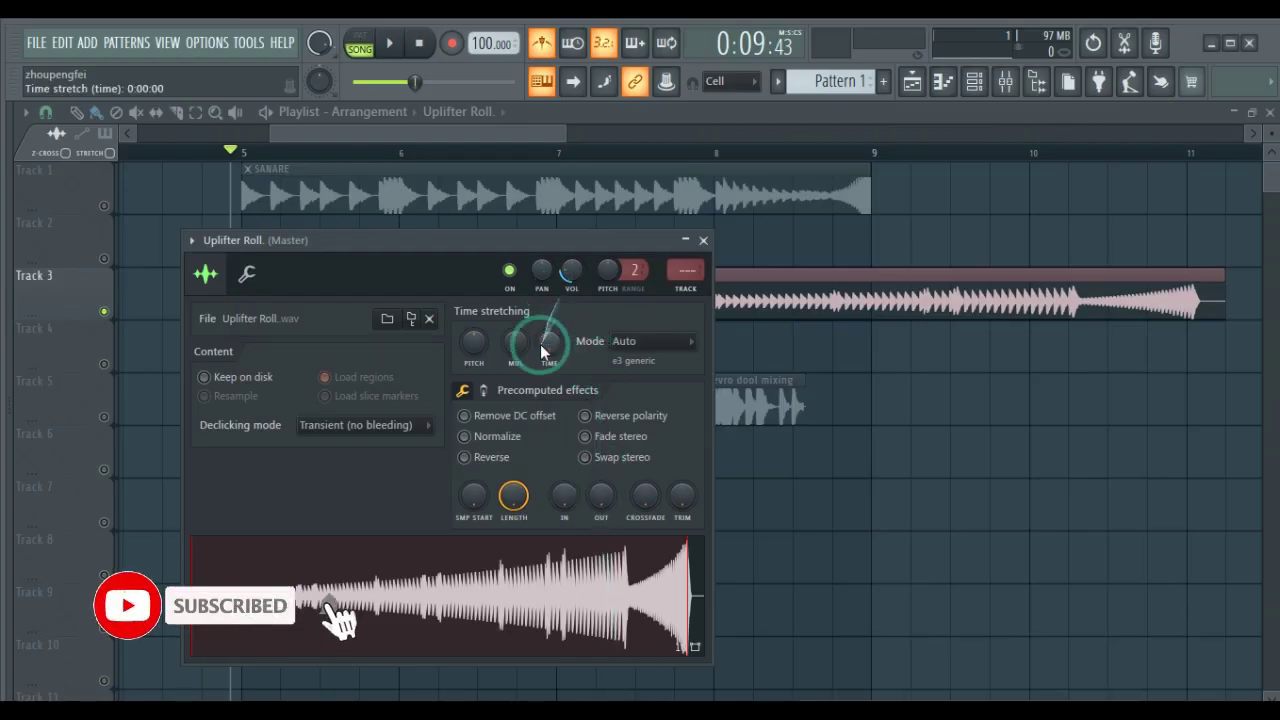
Assign the Uplifter Roll clip a source tempo of 132 BPM through tempo autodetection in its time stretching settings.
{"action": "right_click", "coordinate": [551, 347]}
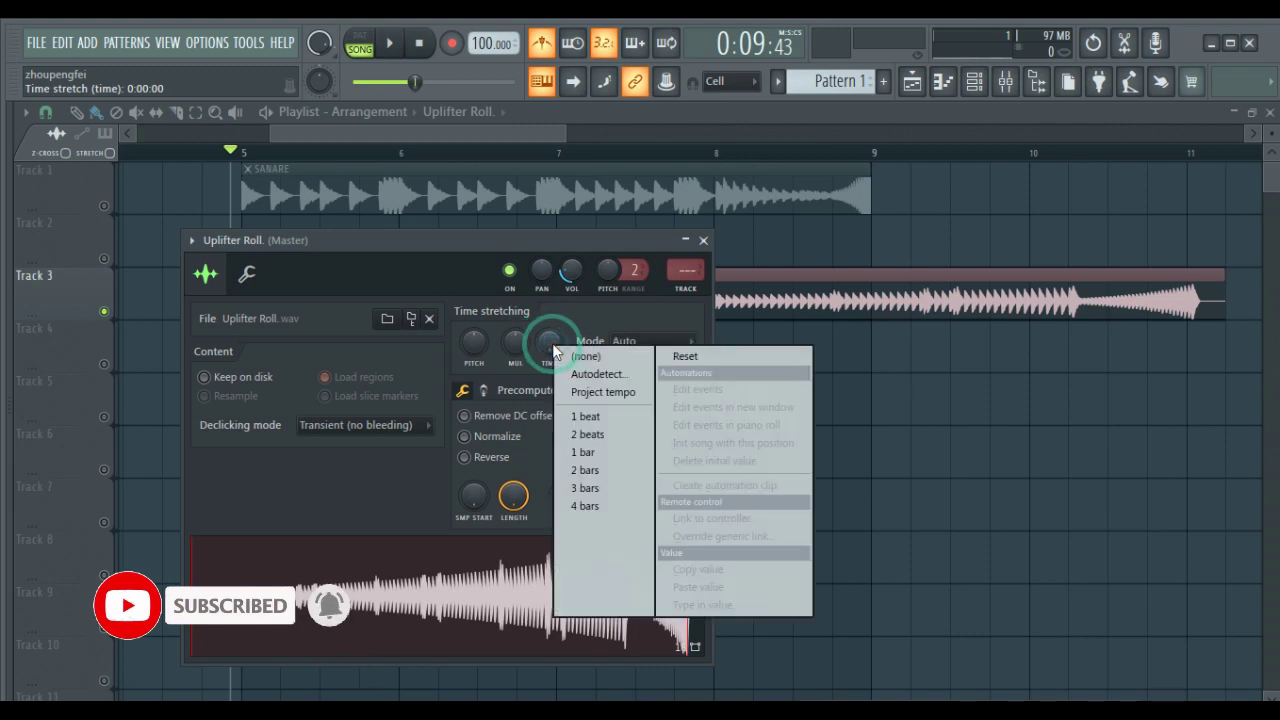
{"action": "left_click", "coordinate": [597, 374]}
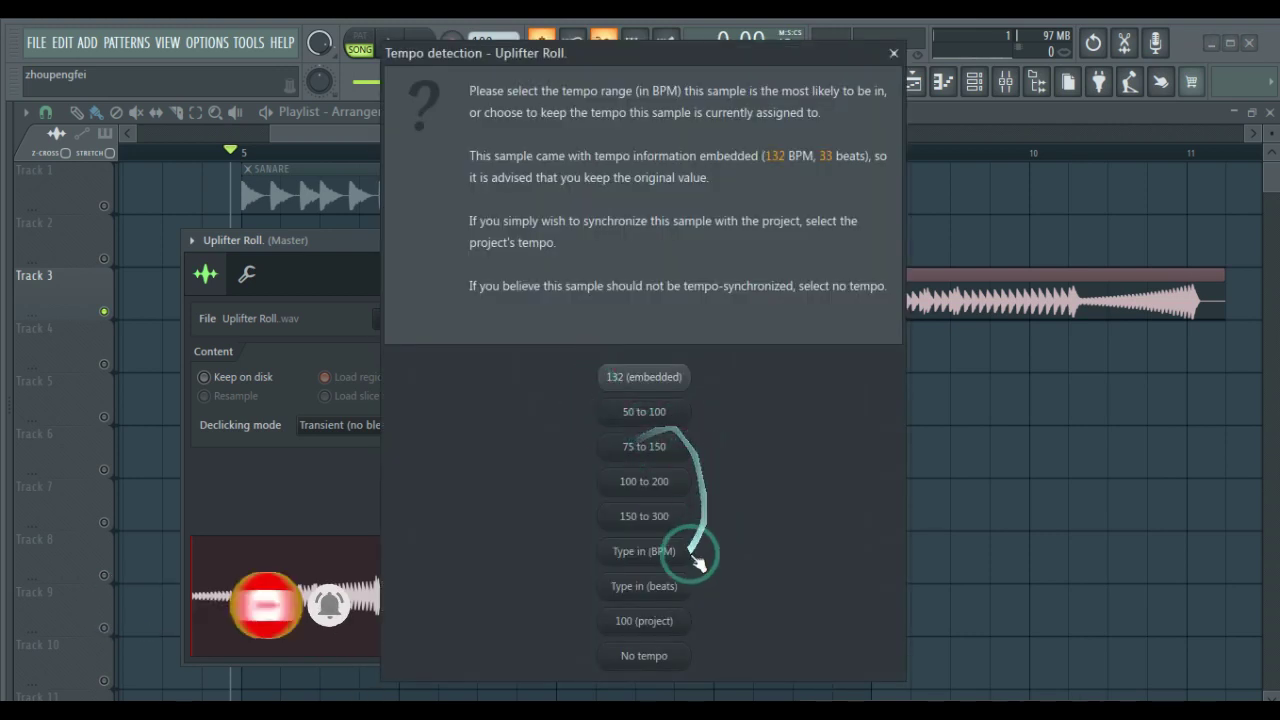
{"action": "left_click", "coordinate": [648, 556]}
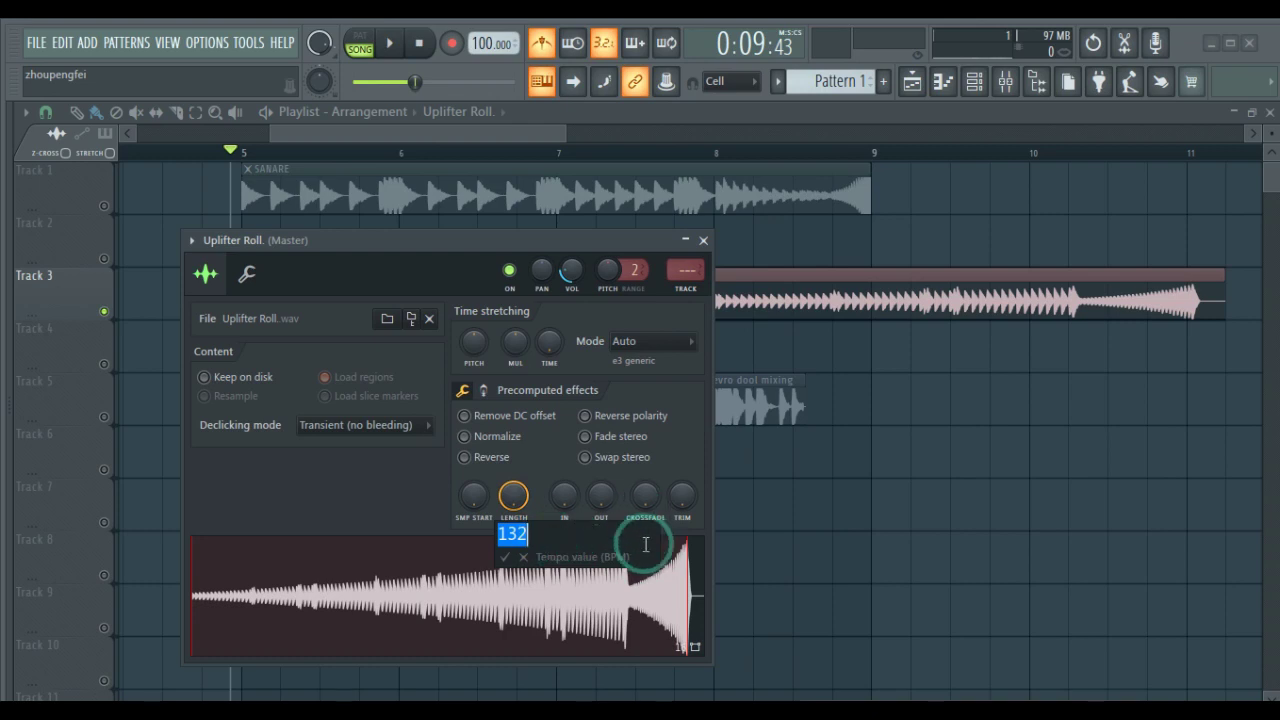
{"action": "key", "text": "Return"}
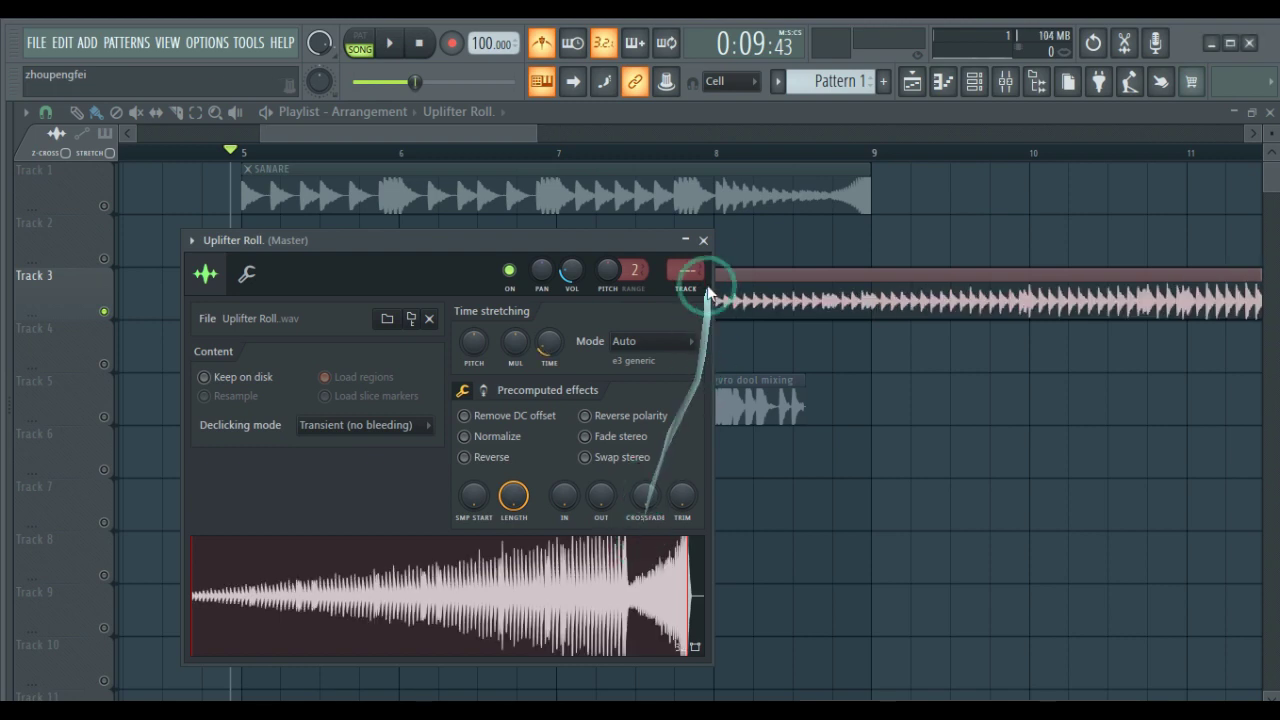
{"action": "left_click", "coordinate": [702, 241]}
Play the stretched Uplifter Roll clip with the metronome through to its end near bar 13.
{"action": "scroll", "coordinate": [428, 160], "scroll_direction": "down", "scroll_amount": 3}
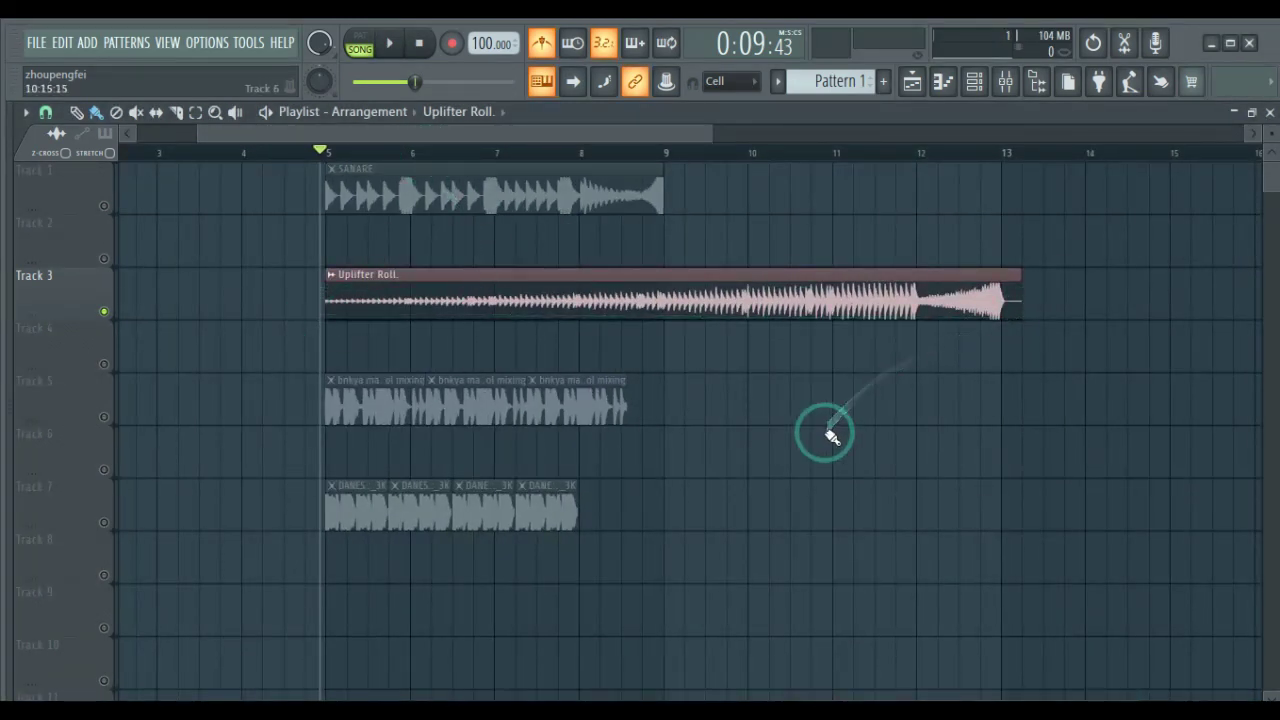
{"action": "key", "text": "space"}
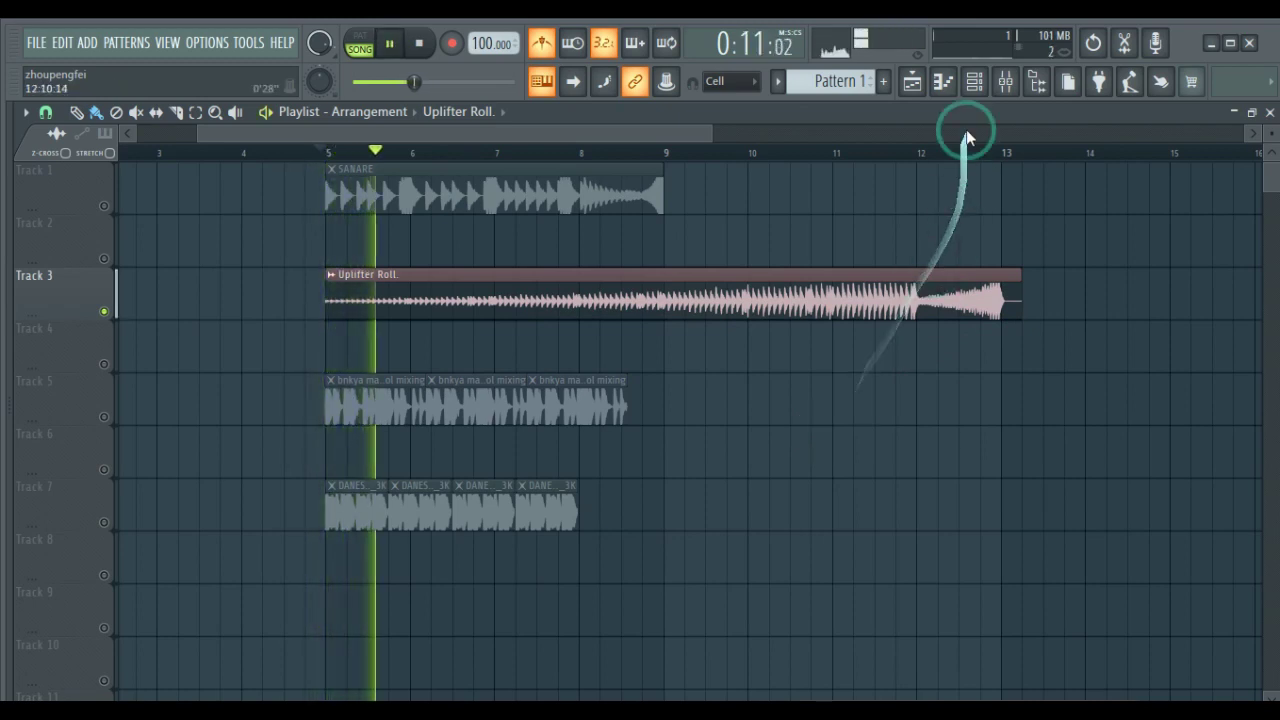
{"action": "left_click_drag", "start_coordinate": [665, 137], "coordinate": [700, 131]}
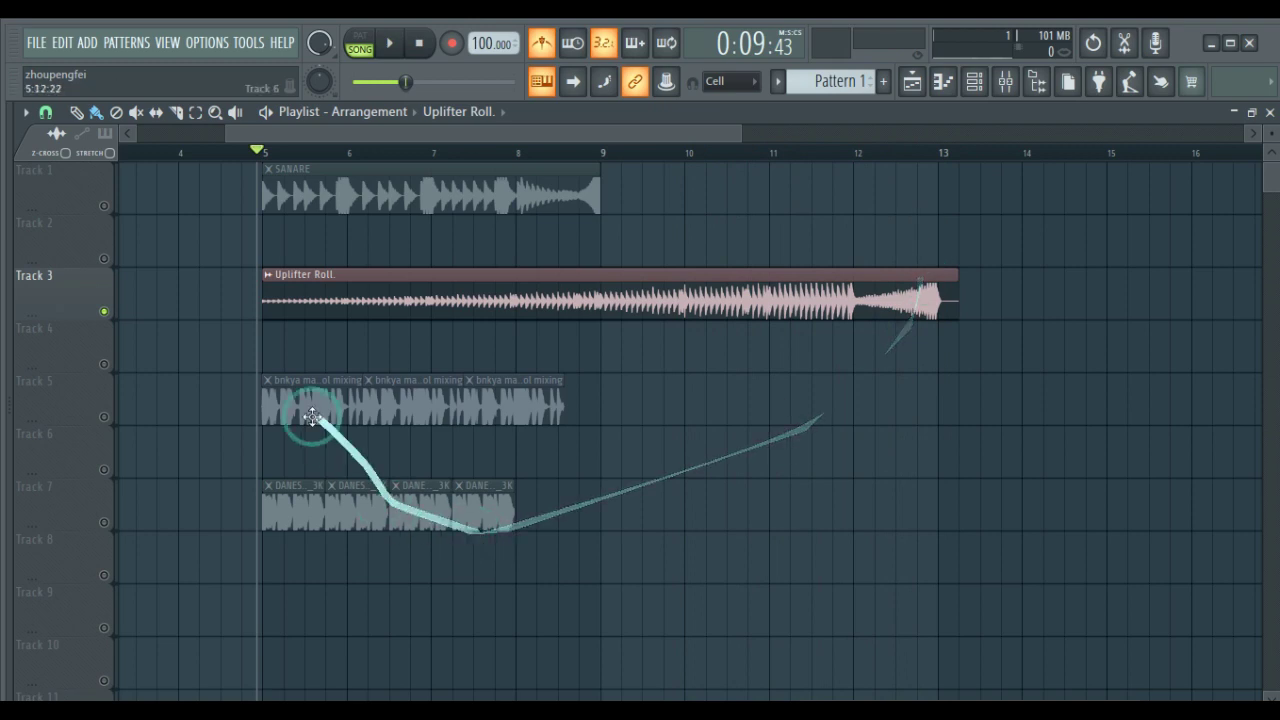
Delete the second and third clips on Track 5, and play the remaining one soloed with the metronome.
{"action": "right_click", "coordinate": [420, 405]}
{"action": "right_click", "coordinate": [490, 405]}
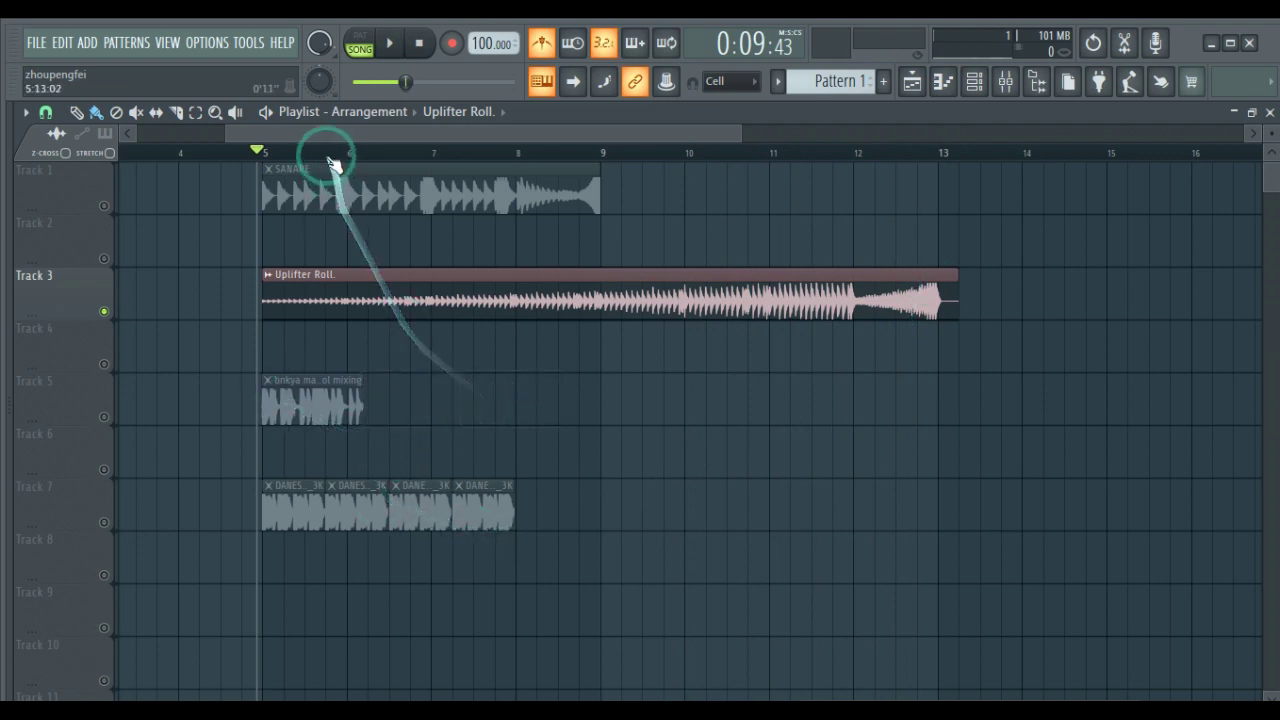
{"action": "left_click_drag", "start_coordinate": [329, 157], "coordinate": [343, 127]}
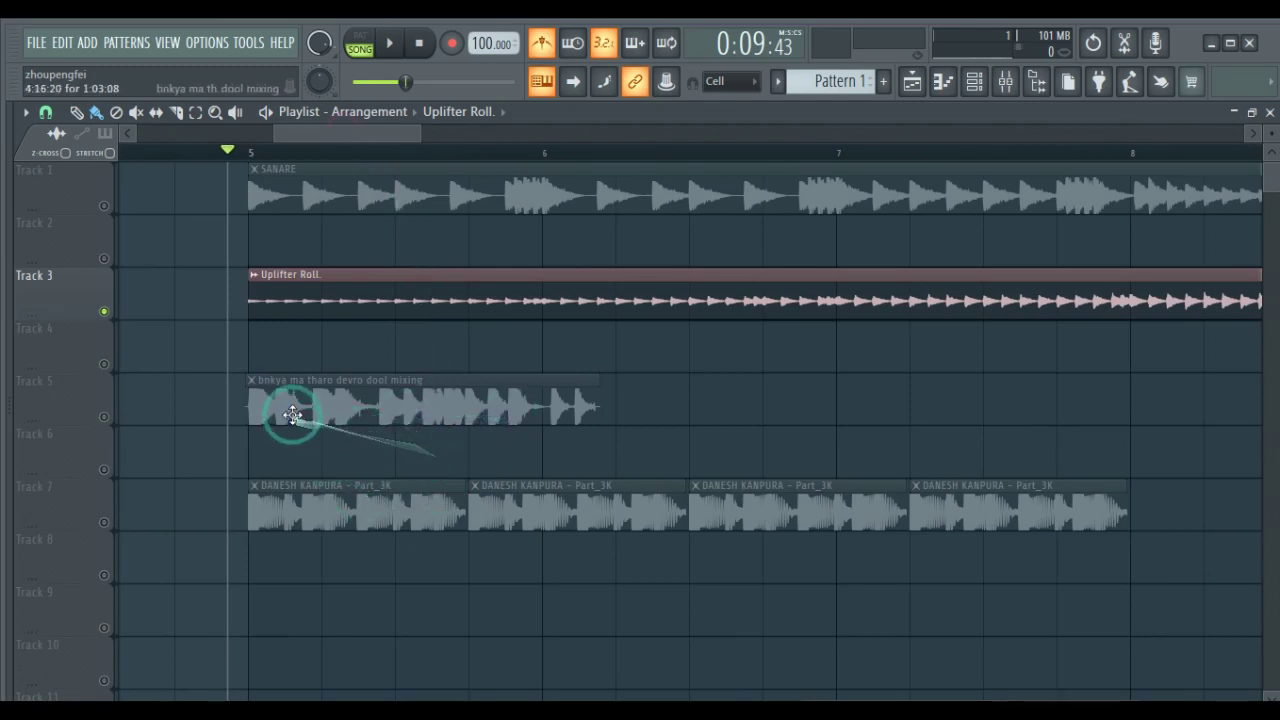
{"action": "left_click", "coordinate": [104, 417]}
{"action": "key", "text": "space"}
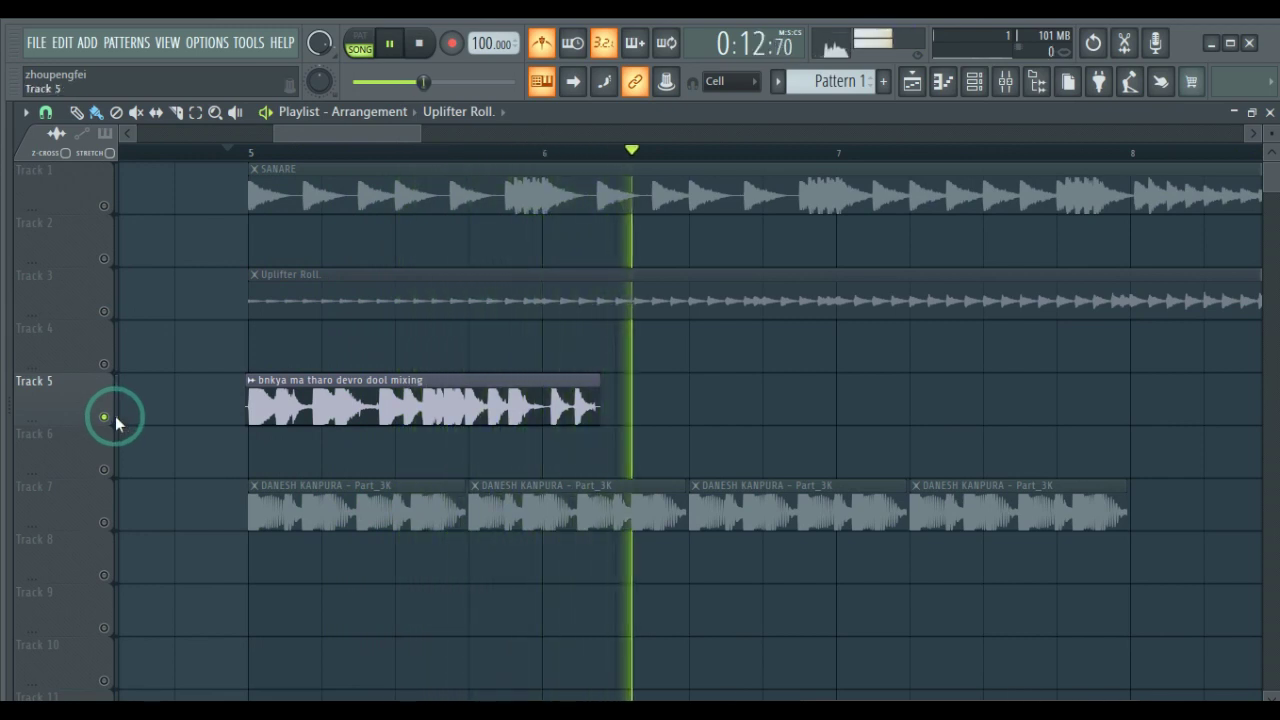
{"action": "key", "text": "space"}
{"action": "key", "text": "space"}
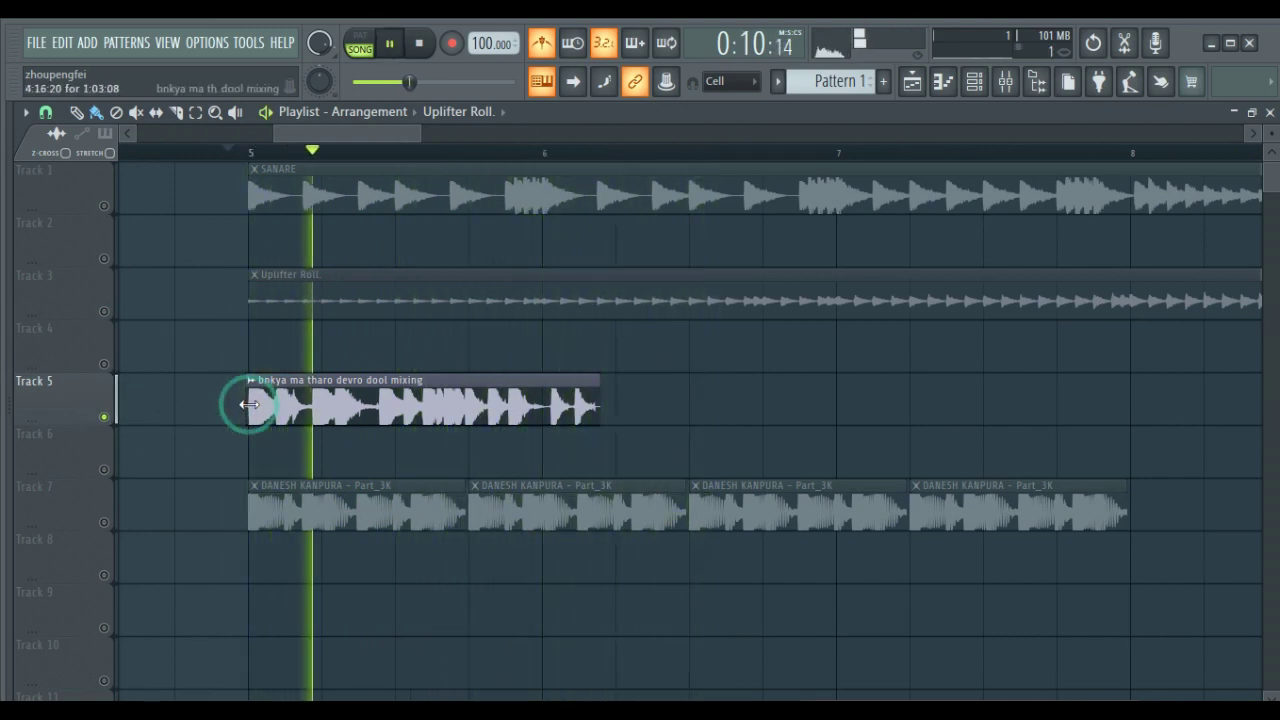
{"action": "key", "text": "space"}
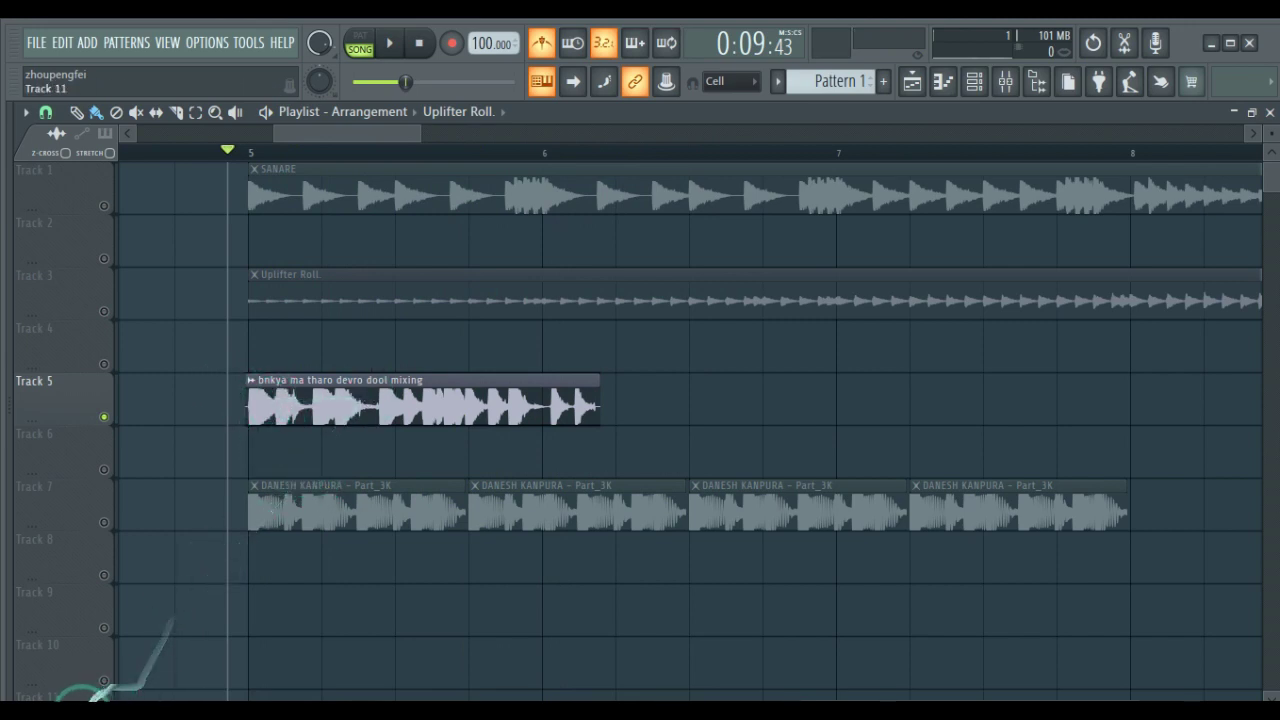
Load the bnkya ma tharo devro dool mixing file from the project's sample folder onto VirtualDJ deck A to check its BPM.
{"action": "left_click", "coordinate": [85, 698]}
{"action": "scroll", "coordinate": [294, 553], "scroll_direction": "up", "scroll_amount": 11}
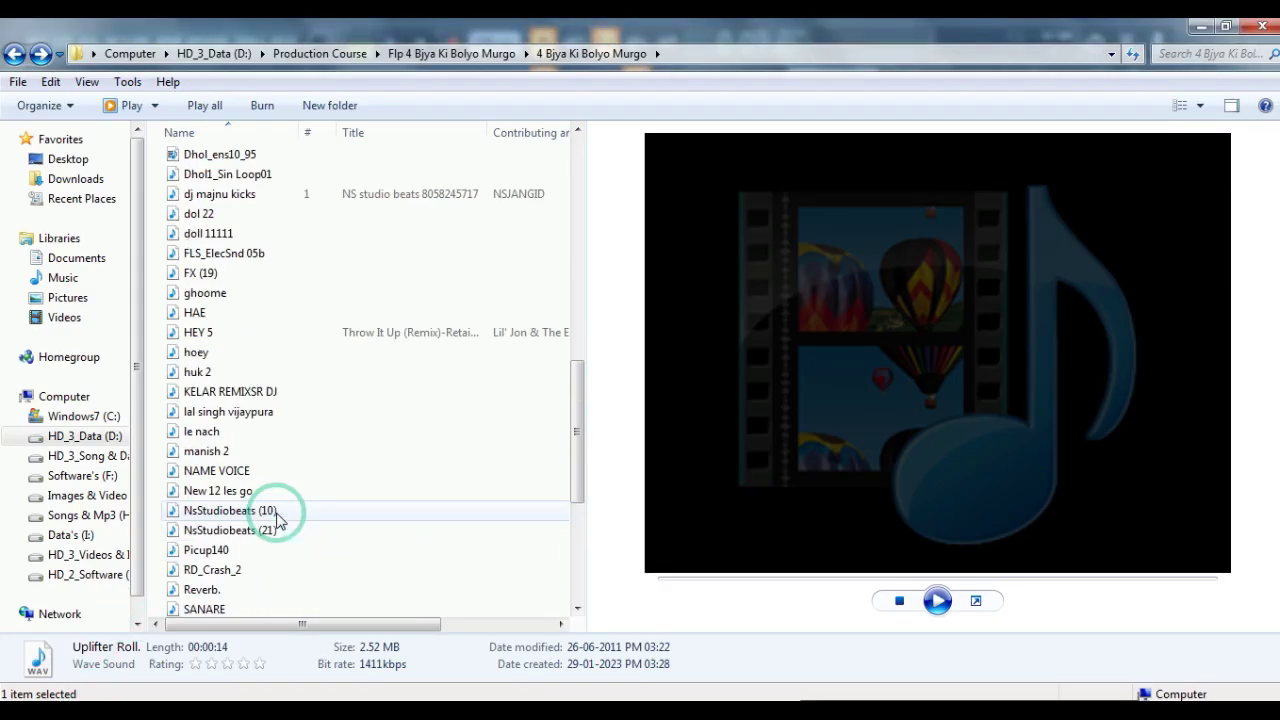
{"action": "scroll", "coordinate": [278, 520], "scroll_direction": "up", "scroll_amount": 1}
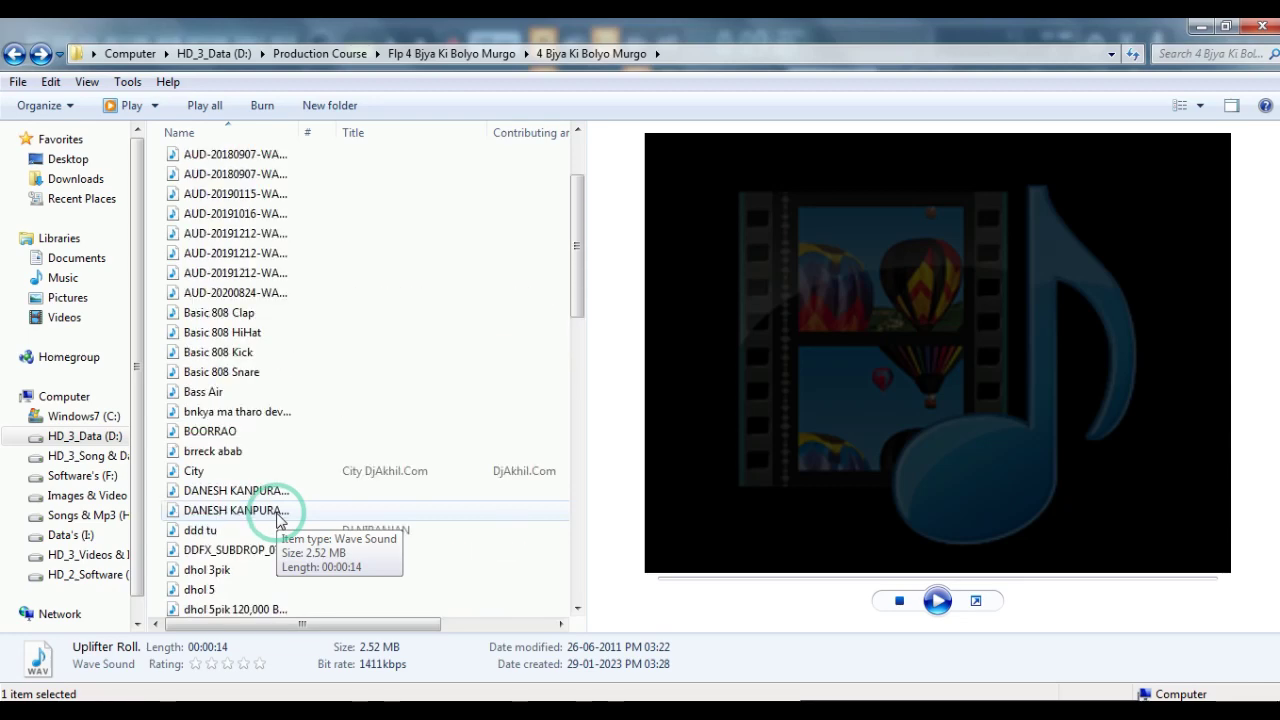
{"action": "left_click_drag", "start_coordinate": [250, 412], "coordinate": [275, 140]}
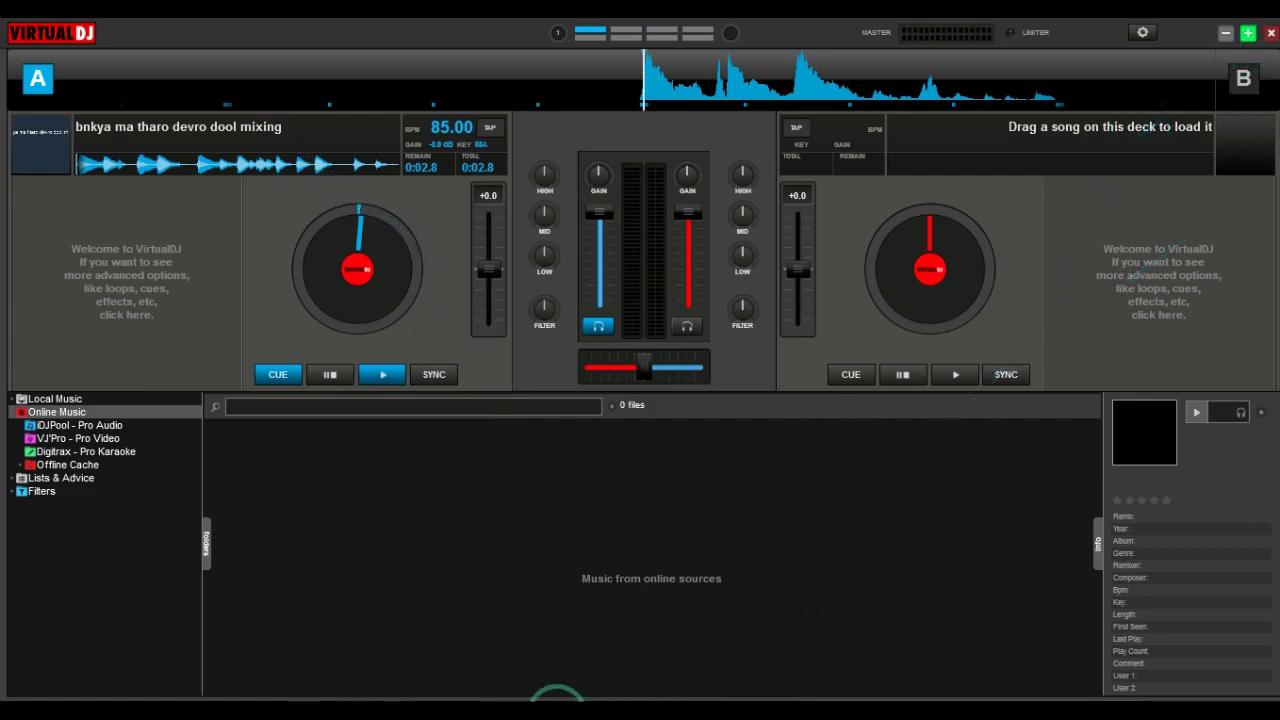
Return to FL Studio and assign the Track 5 clip a source tempo of 85 BPM through tempo autodetection in its time stretching settings.
{"action": "left_click", "coordinate": [614, 700]}
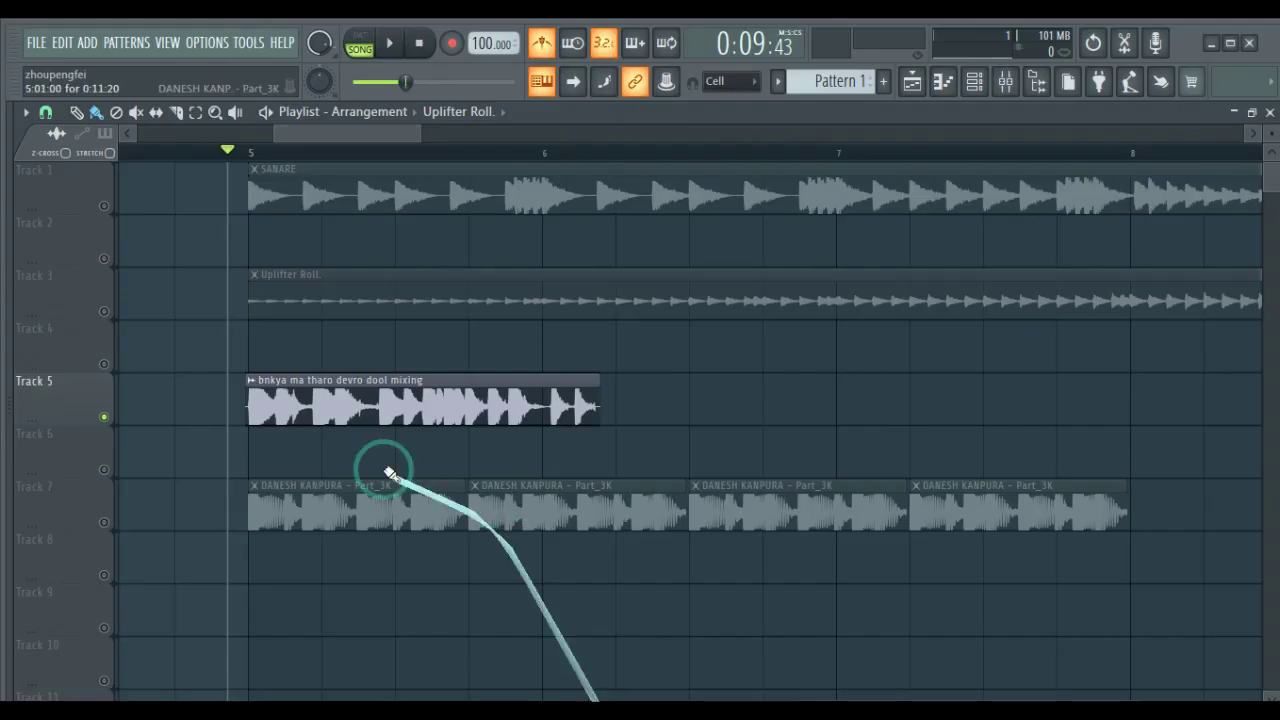
{"action": "double_click", "coordinate": [277, 401]}
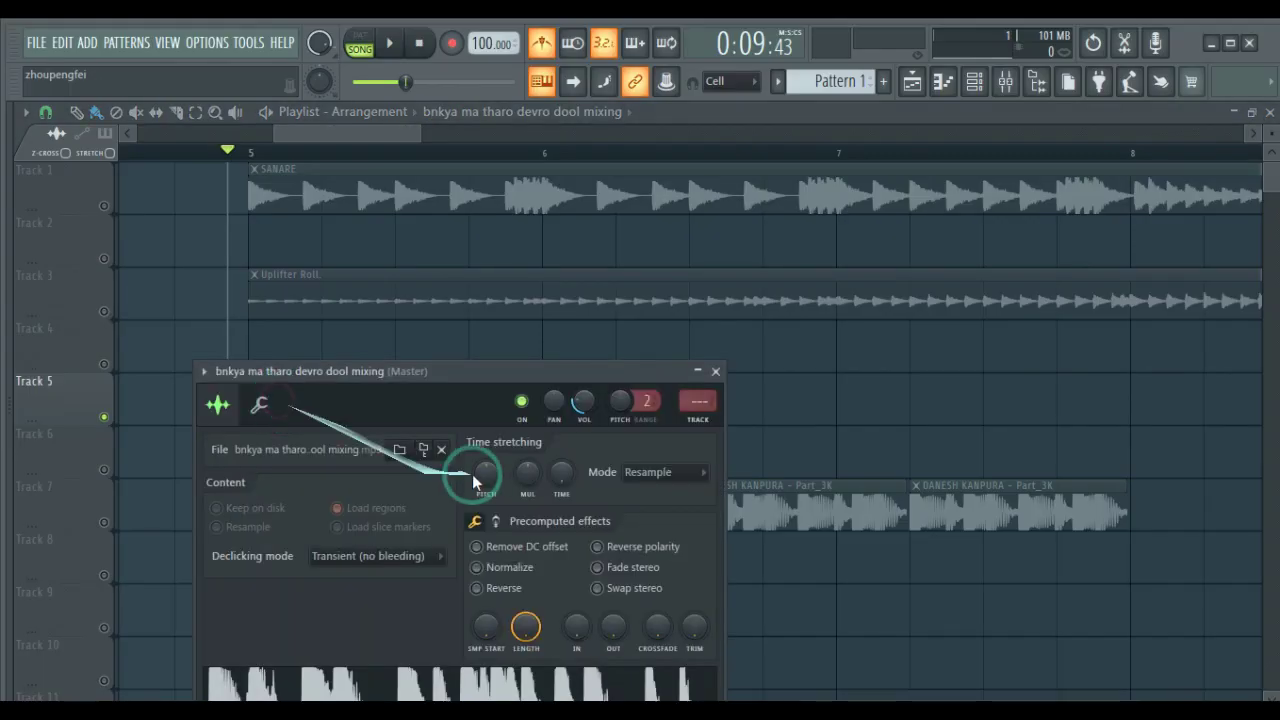
{"action": "right_click", "coordinate": [563, 474]}
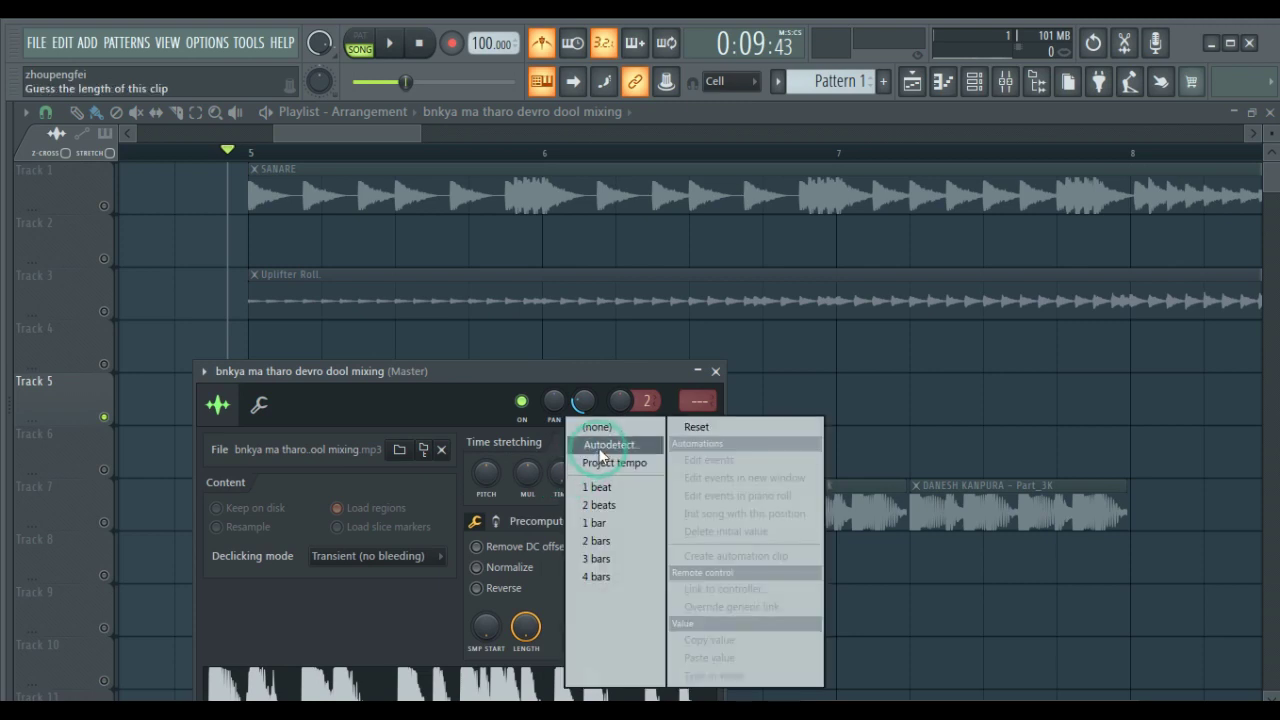
{"action": "left_click", "coordinate": [601, 445]}
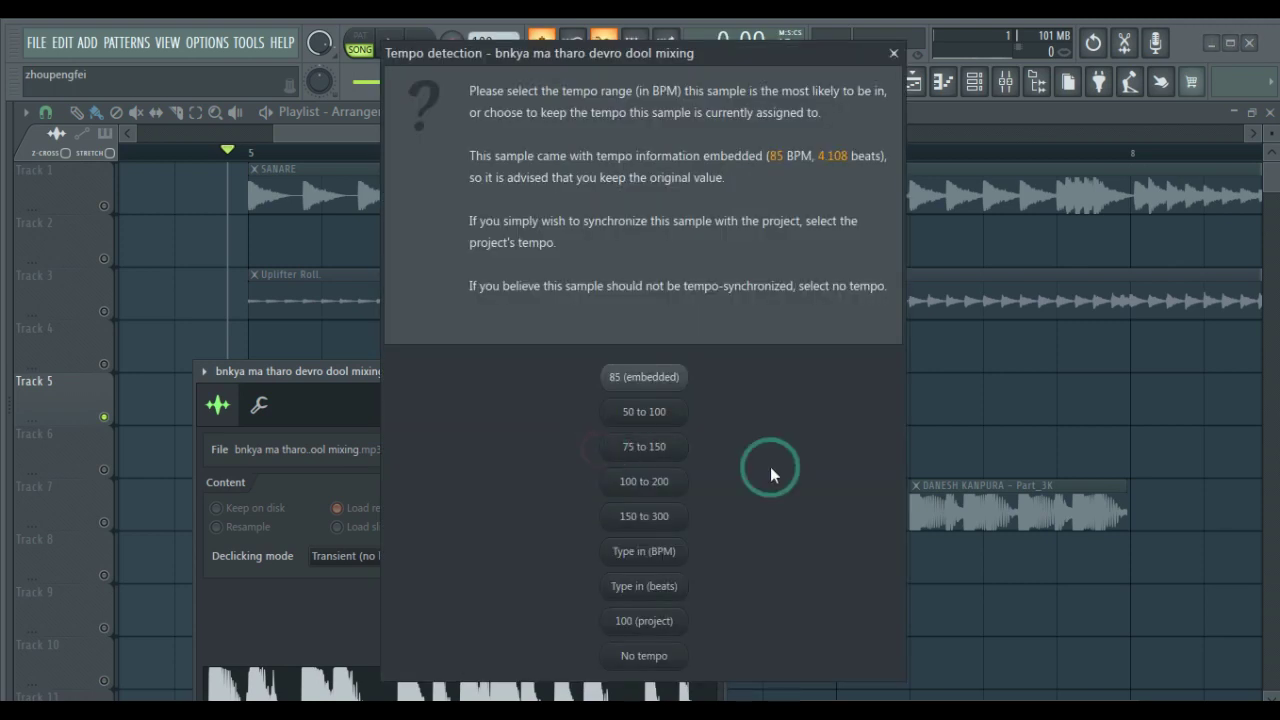
{"action": "left_click", "coordinate": [654, 553]}
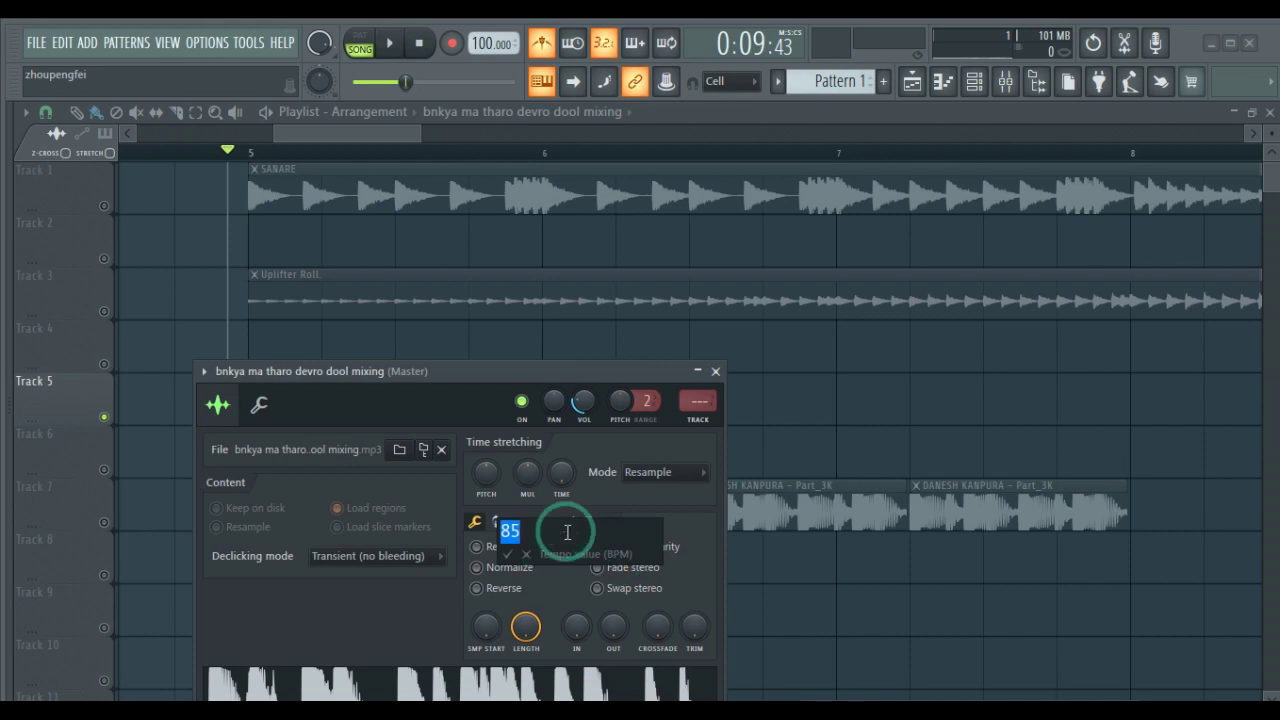
{"action": "key", "text": "Return"}
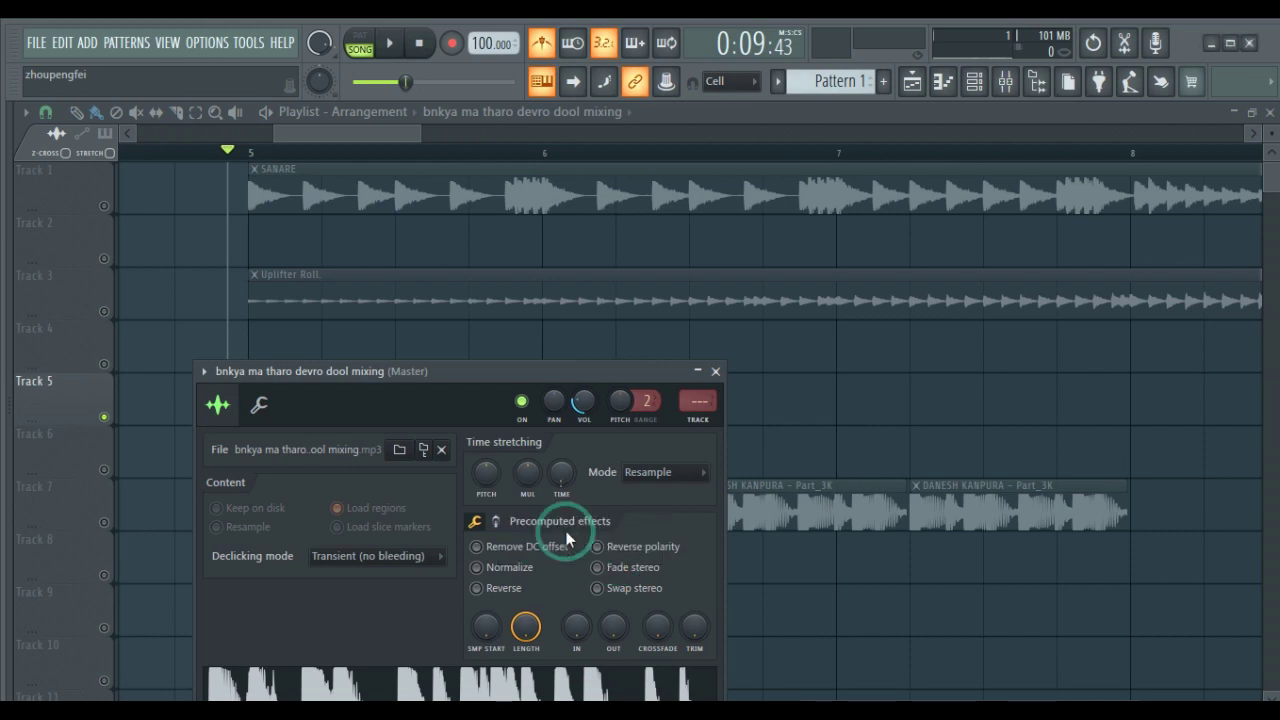
{"action": "left_click", "coordinate": [716, 372]}
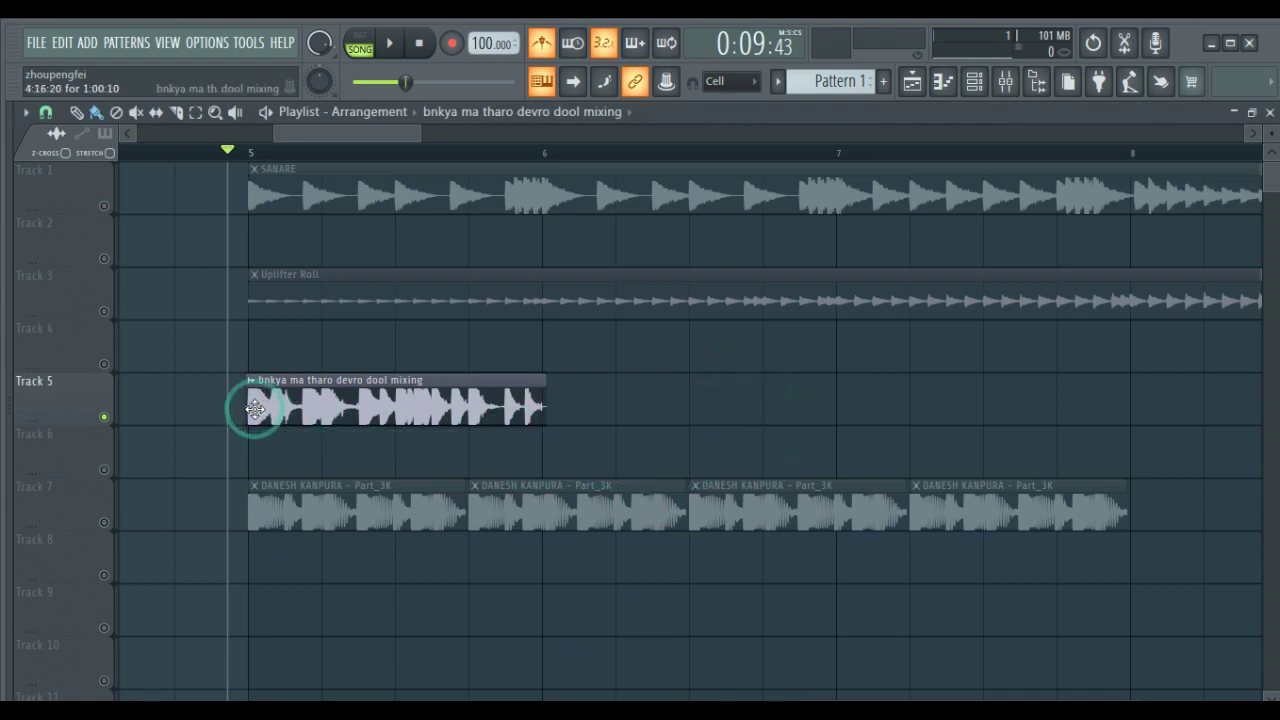
Compare the Track 5 clip before and after stretching by undoing and redoing the change, and play the stretched version with the metronome.
{"action": "key", "text": "ctrl+z"}
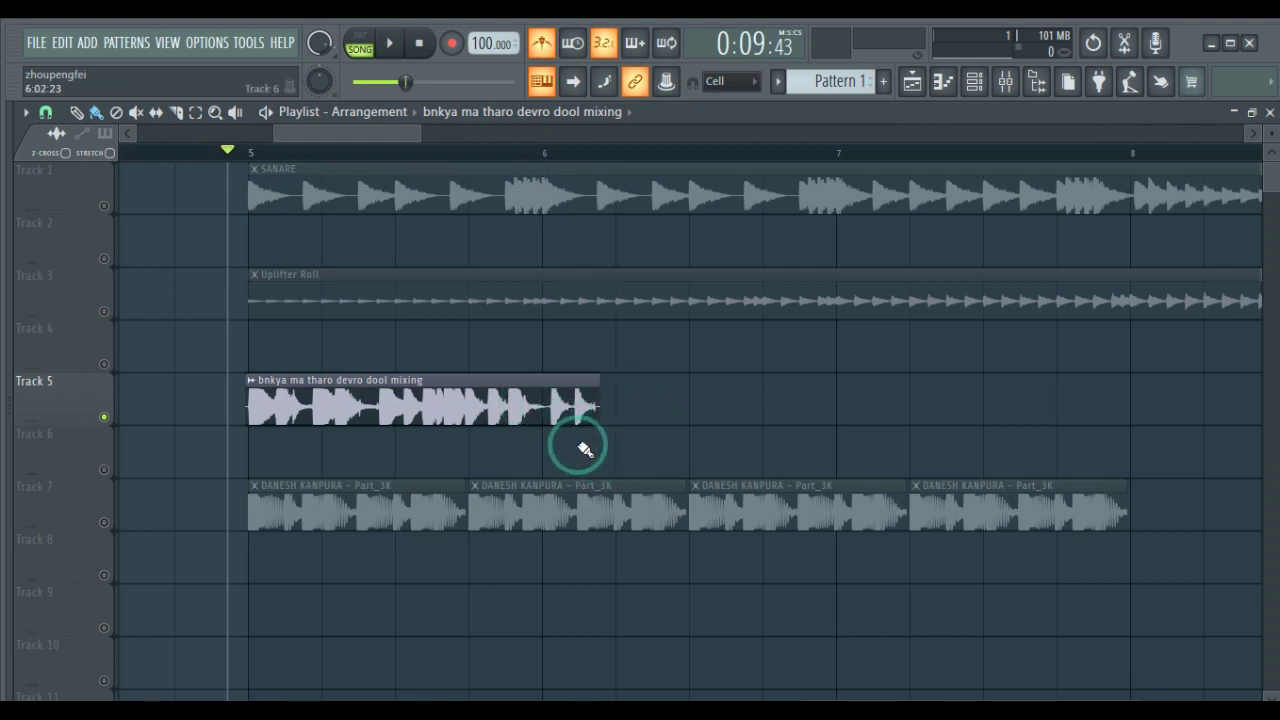
{"action": "key", "text": "ctrl+z"}
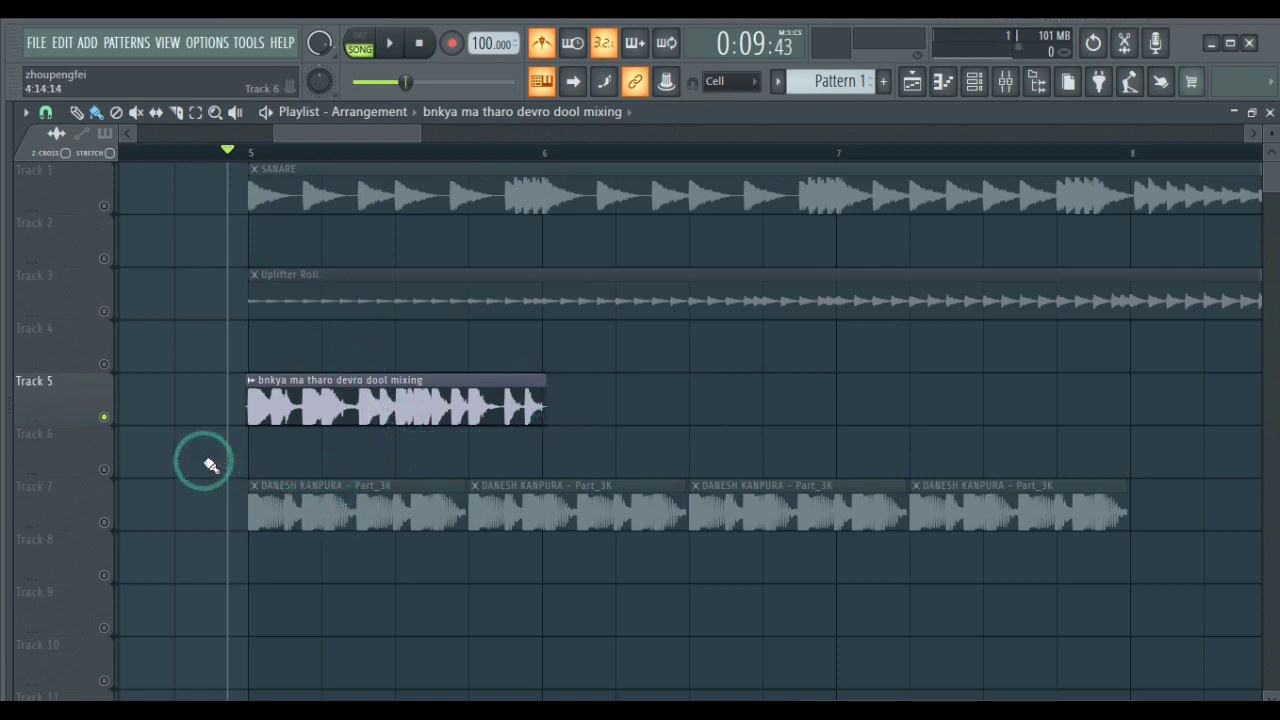
{"action": "key", "text": "space"}
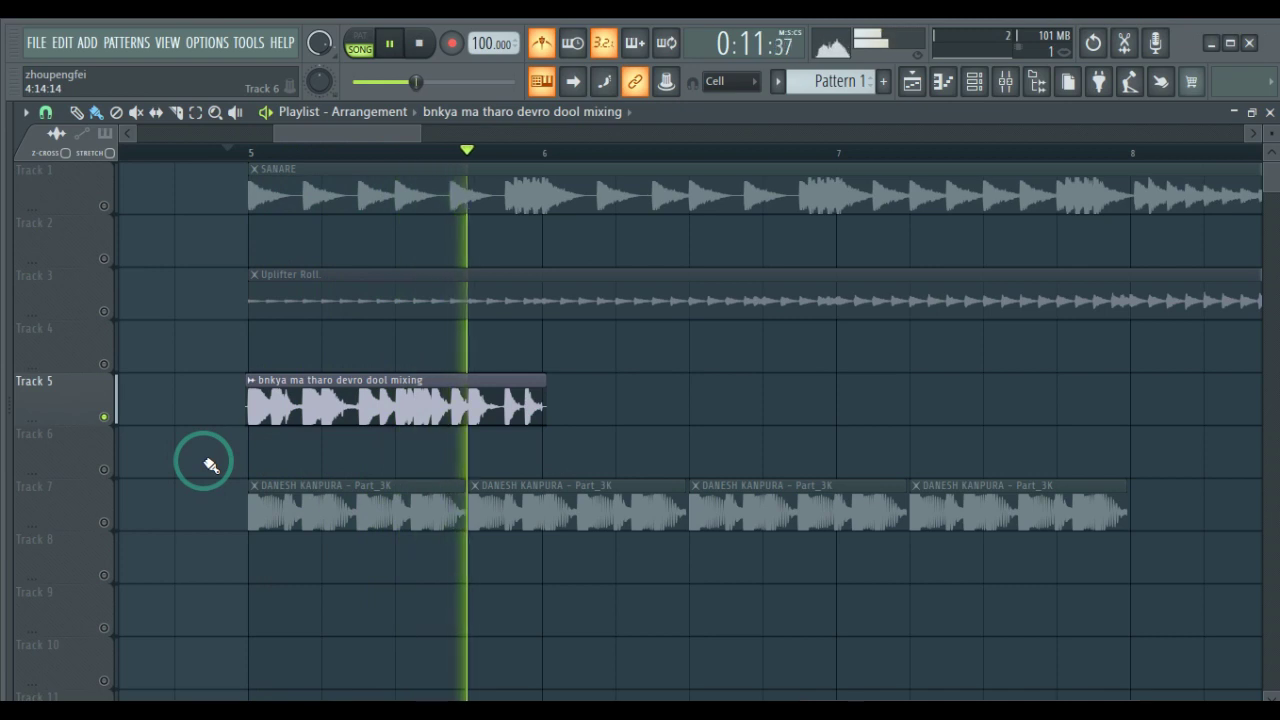
{"action": "key", "text": "space"}
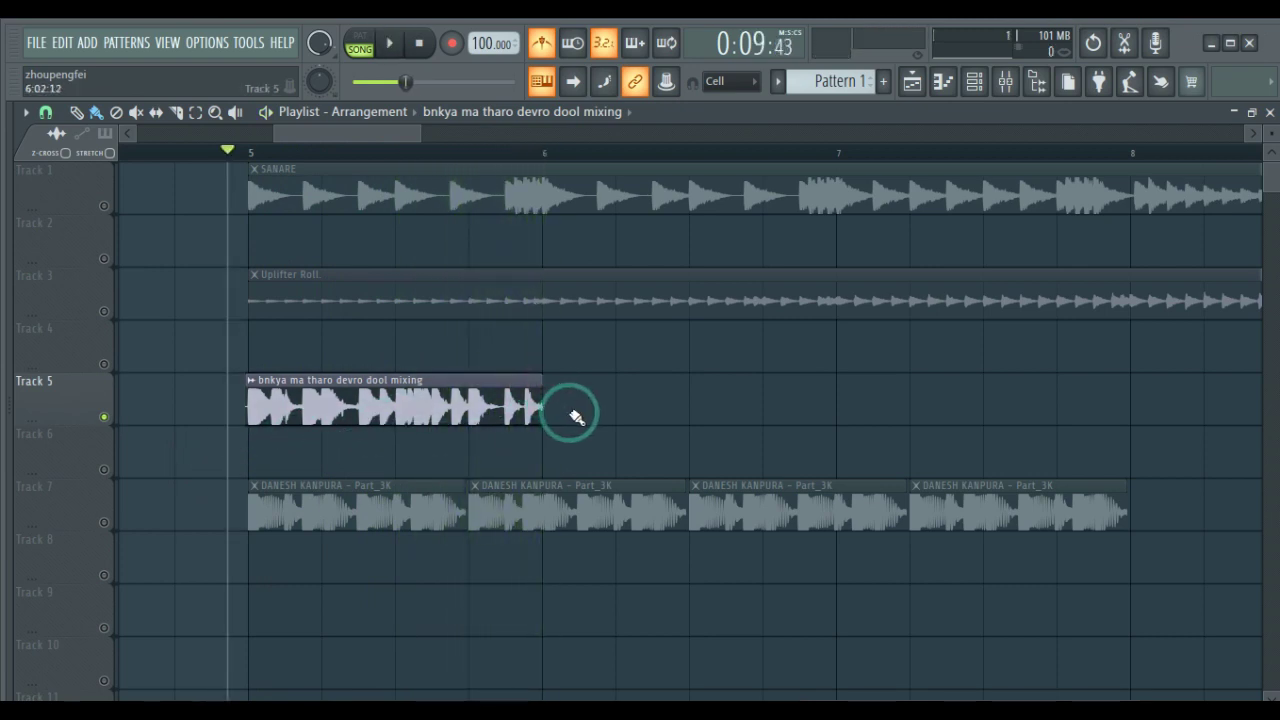
Trim the end of the bnkya ma tharo devro dool mixing clip to bar 6 and place a second copy starting exactly there.
{"action": "scroll", "coordinate": [575, 415], "scroll_direction": "up", "scroll_amount": 2}
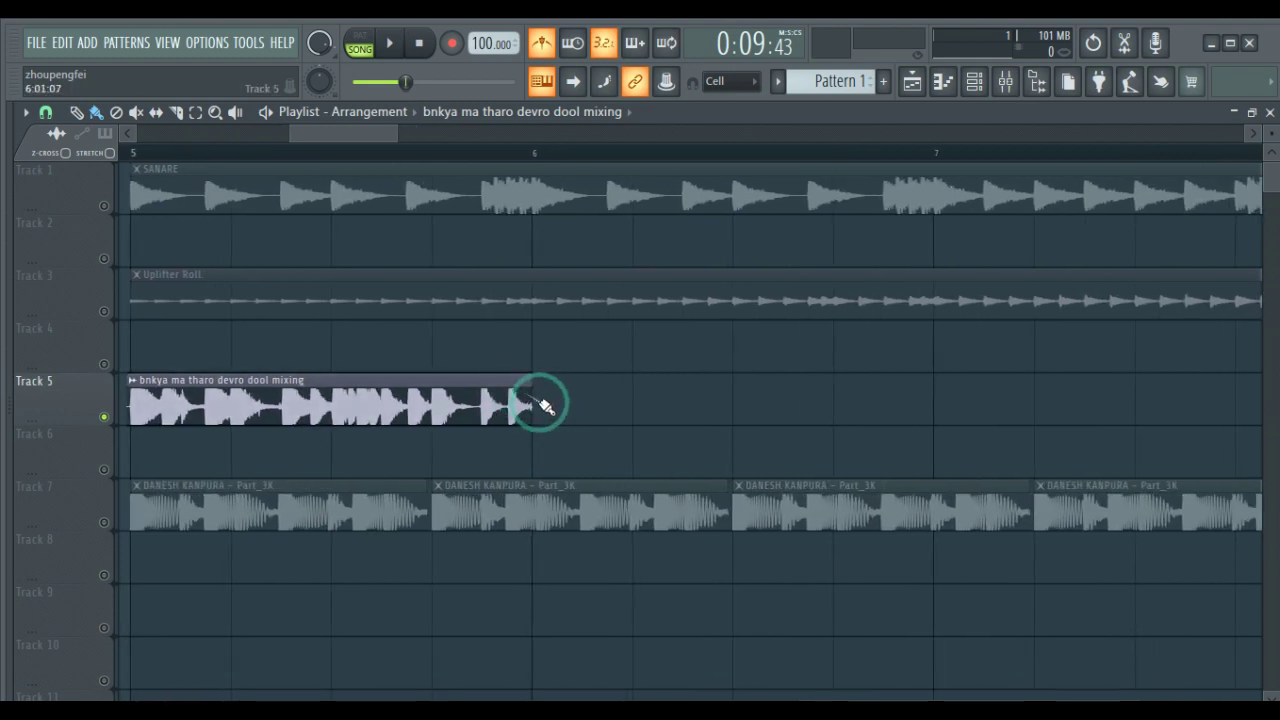
{"action": "left_click_drag", "start_coordinate": [545, 405], "coordinate": [238, 390]}
{"action": "scroll", "coordinate": [612, 408], "scroll_direction": "up", "scroll_amount": 3}
{"action": "scroll", "coordinate": [491, 414], "scroll_direction": "up", "scroll_amount": 2}
{"action": "scroll", "coordinate": [437, 443], "scroll_direction": "down", "scroll_amount": 5}
{"action": "scroll", "coordinate": [323, 420], "scroll_direction": "up", "scroll_amount": 3}
{"action": "left_click_drag", "start_coordinate": [380, 400], "coordinate": [327, 400]}
{"action": "left_click_drag", "start_coordinate": [242, 404], "coordinate": [263, 409]}
{"action": "scroll", "coordinate": [271, 429], "scroll_direction": "up", "scroll_amount": 2}
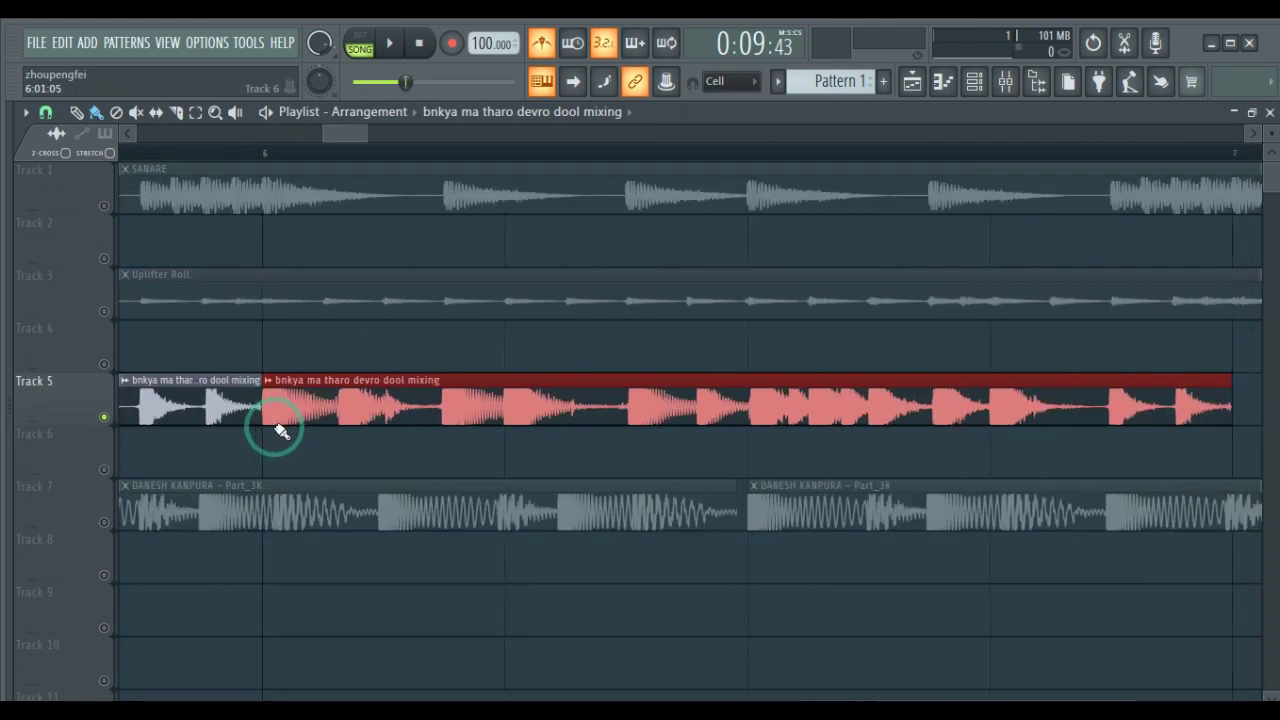
Add a third copy of the clip on Track 5 and align its start with bar 7.
{"action": "scroll", "coordinate": [271, 429], "scroll_direction": "down", "scroll_amount": 3}
{"action": "scroll", "coordinate": [748, 402], "scroll_direction": "up", "scroll_amount": 4}
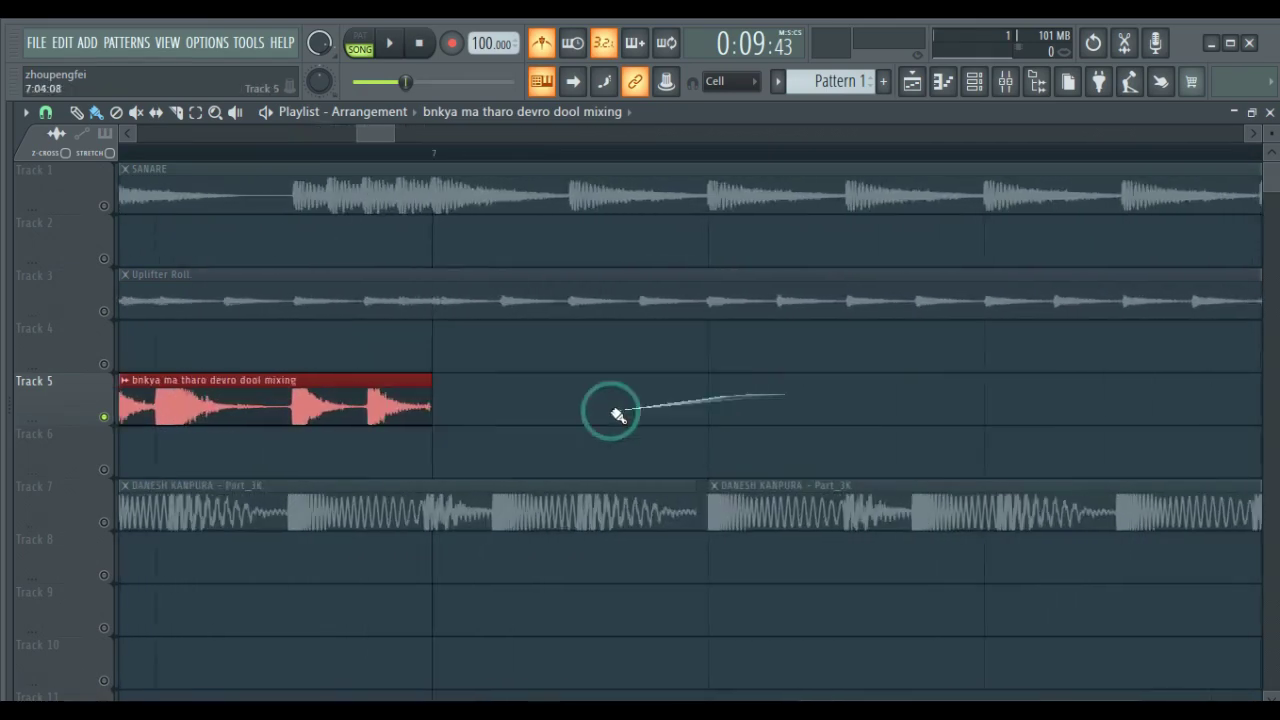
{"action": "left_click", "coordinate": [452, 404]}
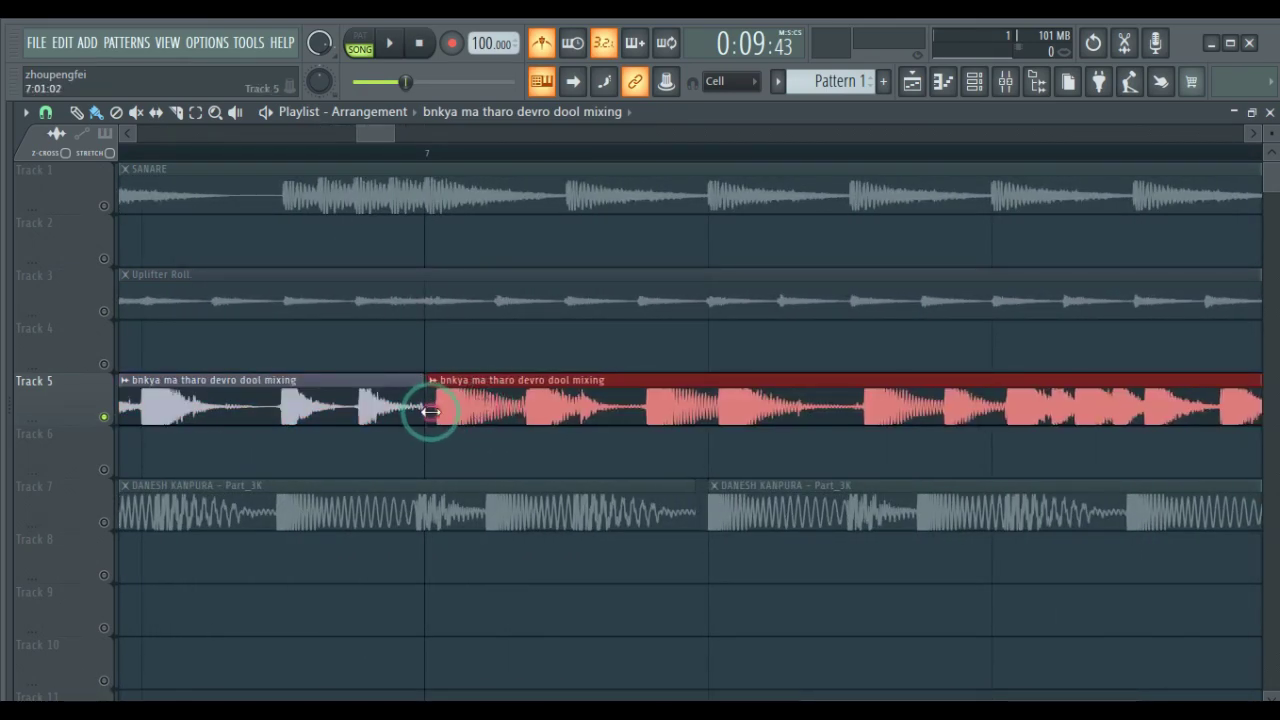
{"action": "left_click_drag", "start_coordinate": [445, 414], "coordinate": [432, 414]}
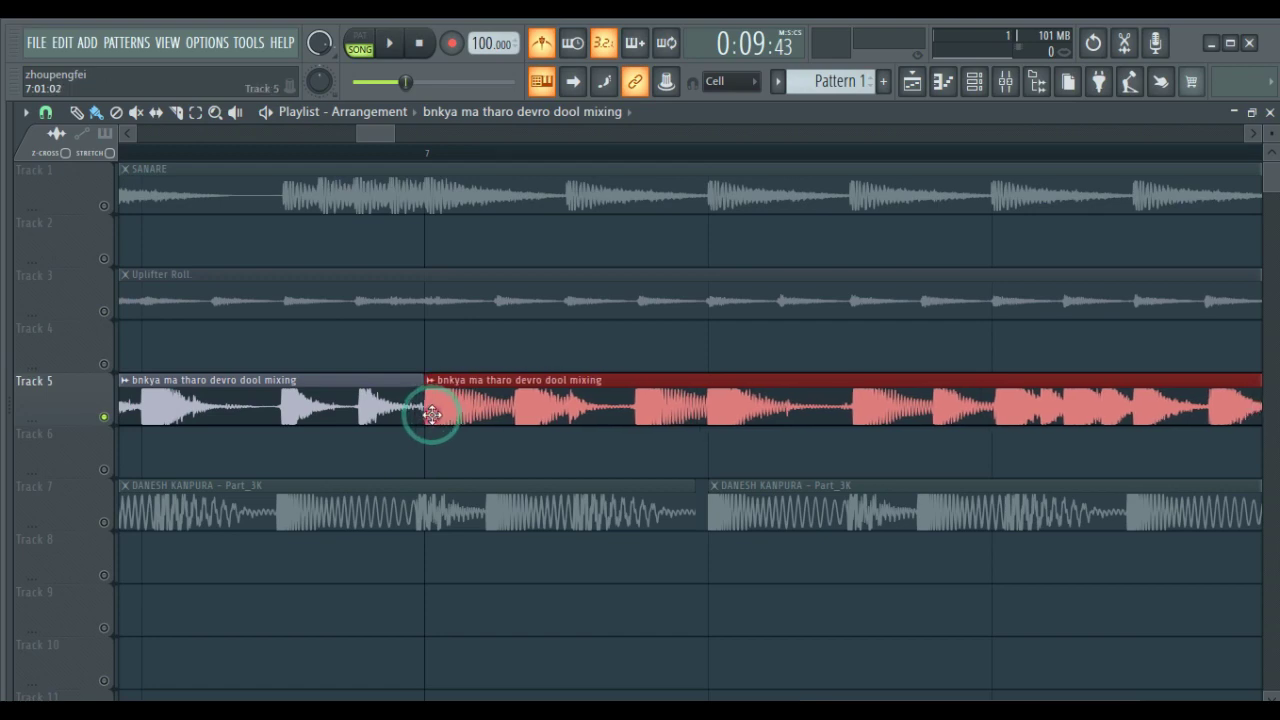
Add a fourth copy of the clip on Track 5 and align its start with bar 8.
{"action": "scroll", "coordinate": [437, 420], "scroll_direction": "down", "scroll_amount": 4}
{"action": "left_click", "coordinate": [648, 402]}
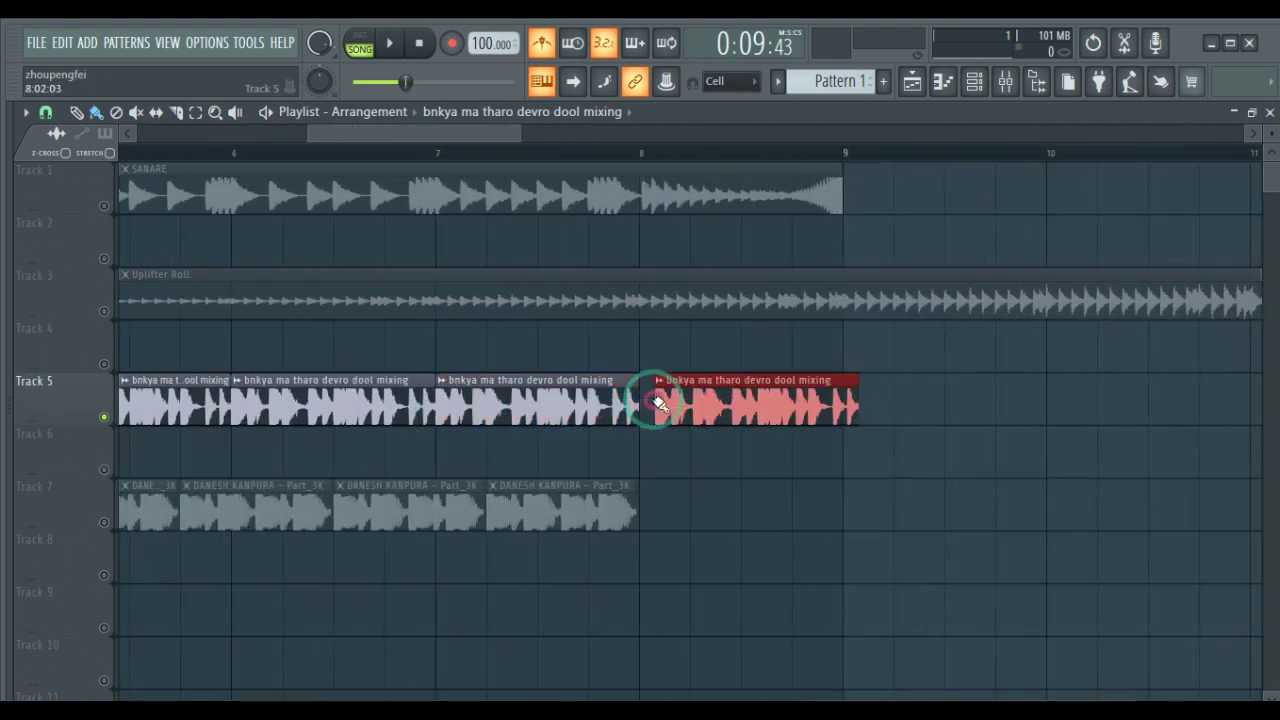
{"action": "scroll", "coordinate": [697, 408], "scroll_direction": "up", "scroll_amount": 4}
{"action": "scroll", "coordinate": [697, 408], "scroll_direction": "up", "scroll_amount": 6}
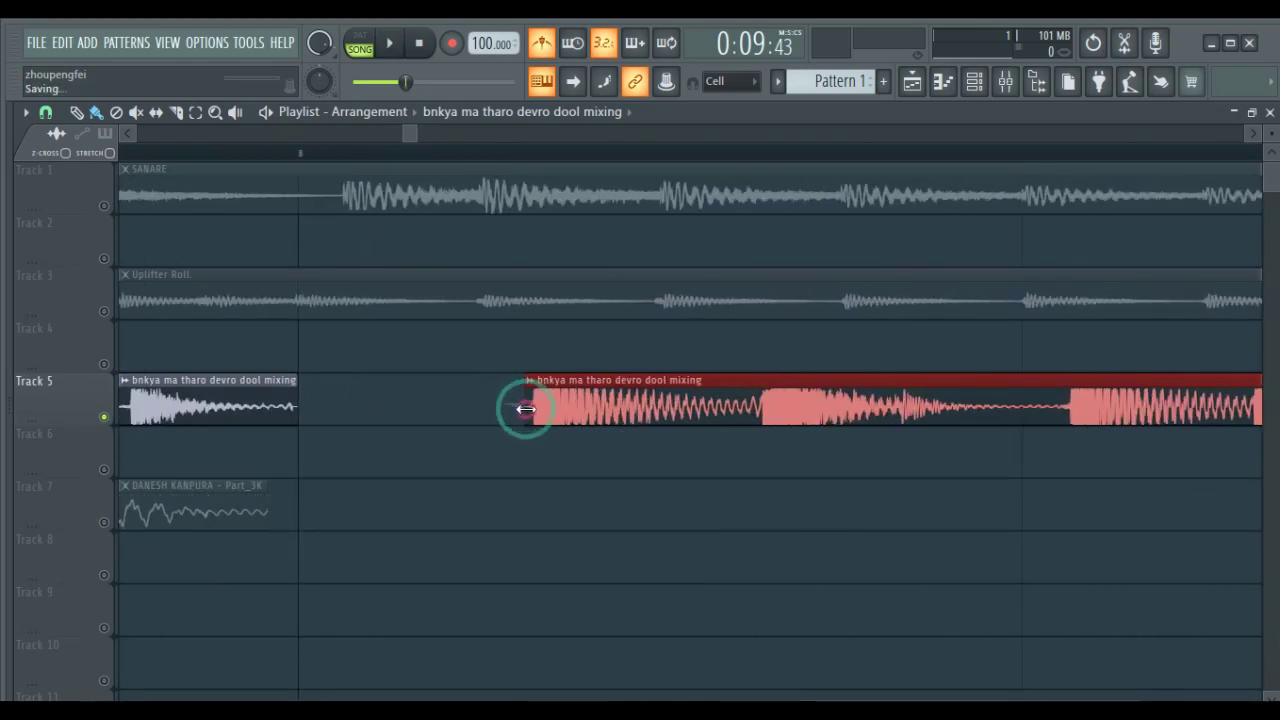
{"action": "left_click_drag", "start_coordinate": [566, 405], "coordinate": [341, 405]}
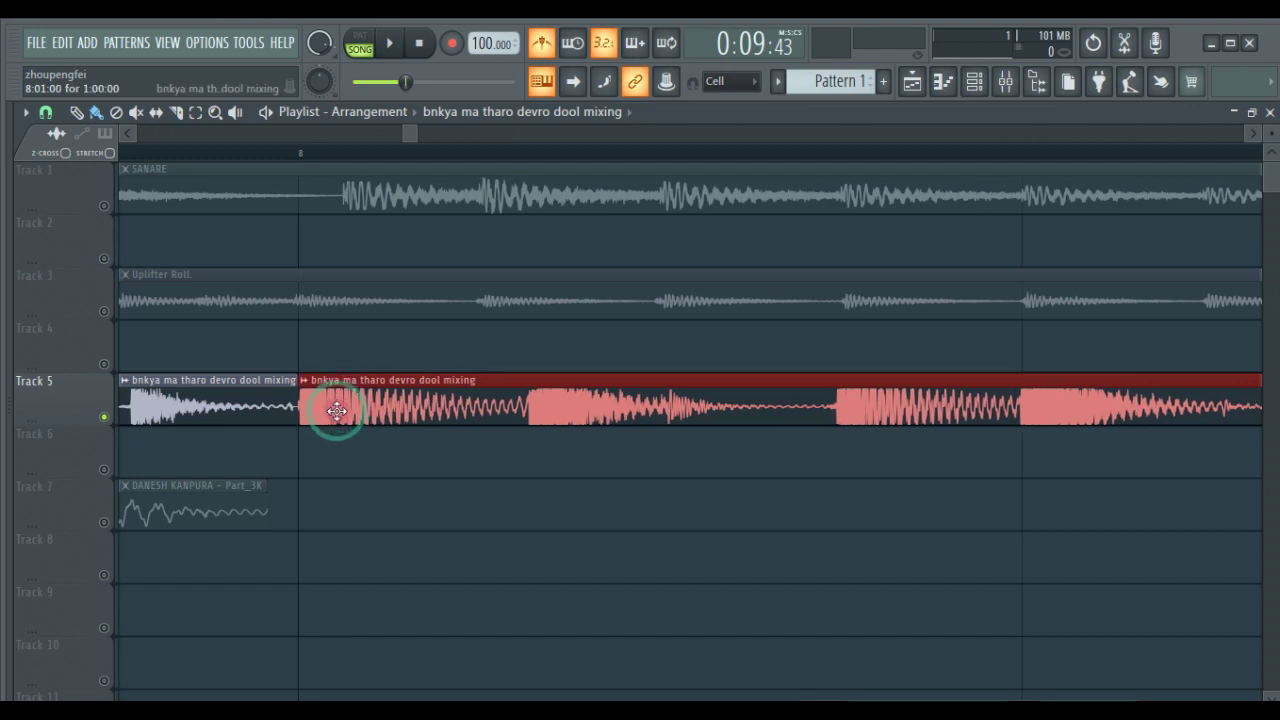
Play the four consecutive Track 5 clips from just before bar 5 against the metronome.
{"action": "scroll", "coordinate": [400, 500], "scroll_direction": "down", "scroll_amount": 6}
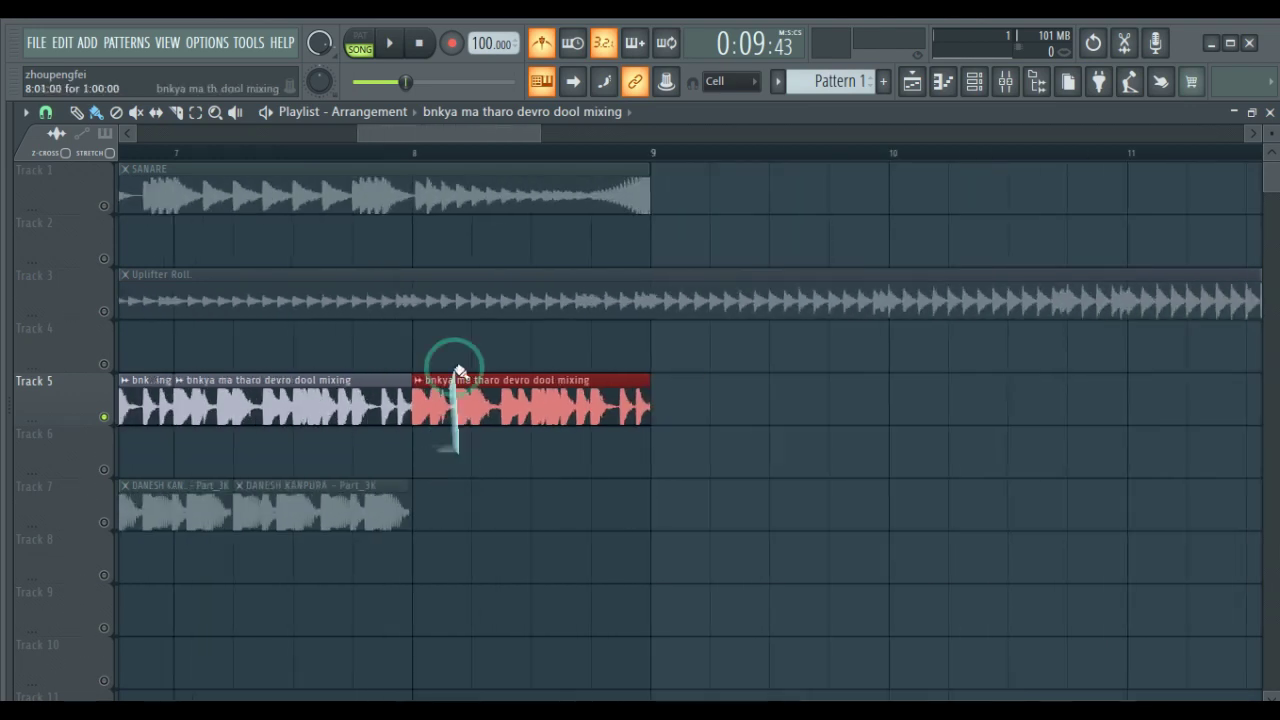
{"action": "left_click_drag", "start_coordinate": [471, 130], "coordinate": [368, 140]}
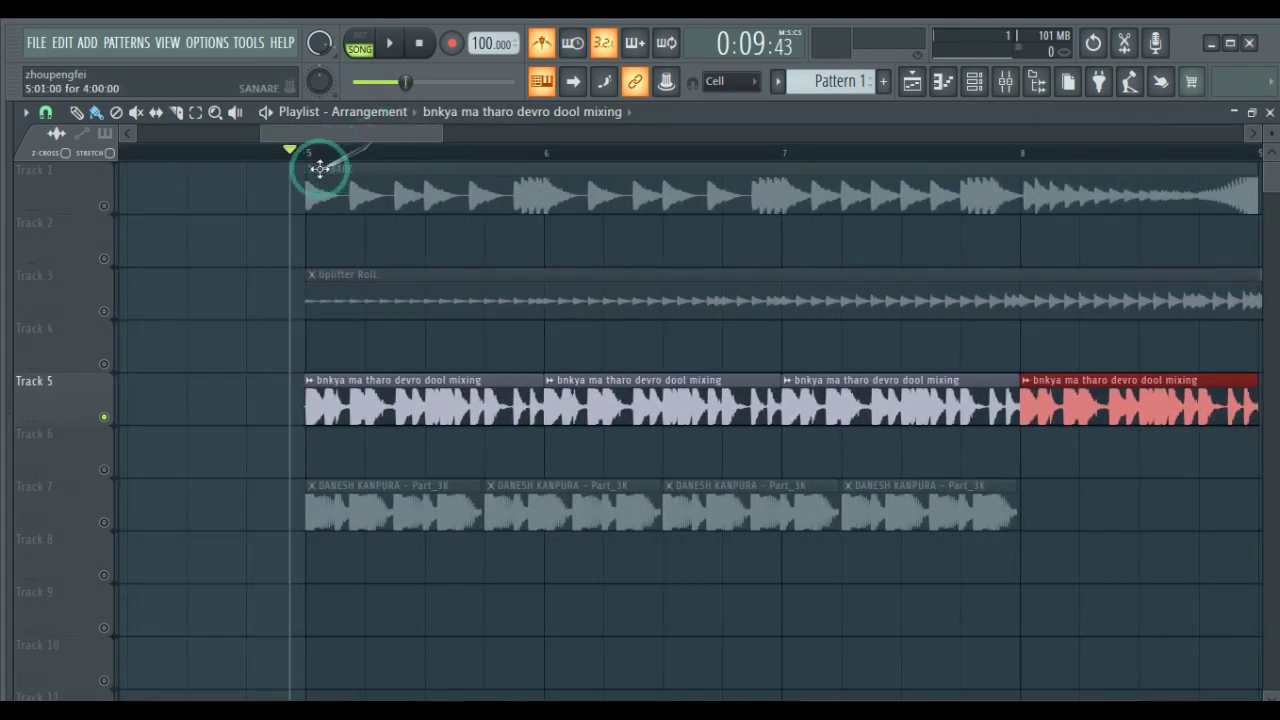
{"action": "key", "text": "space"}
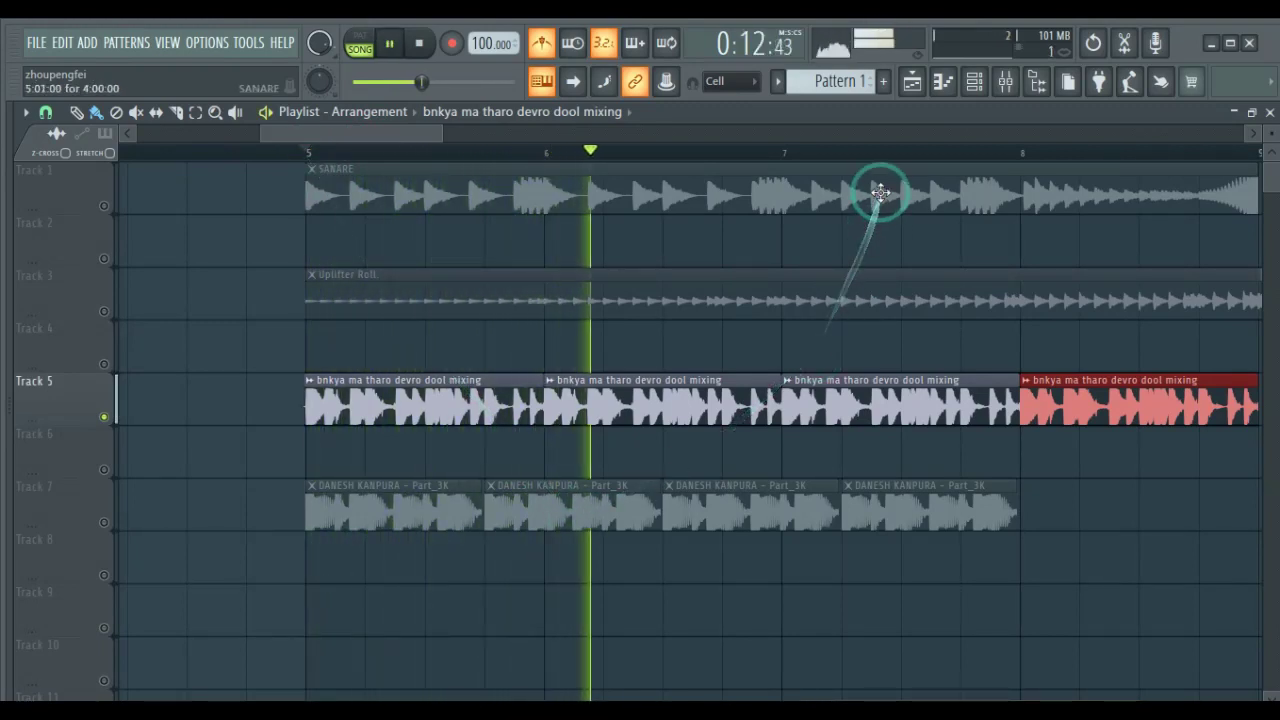
Lower the bnkya ma tharo devro dool mixing channel's volume to 14% during playback, and stop the song after listening.
{"action": "left_click", "coordinate": [1005, 82]}
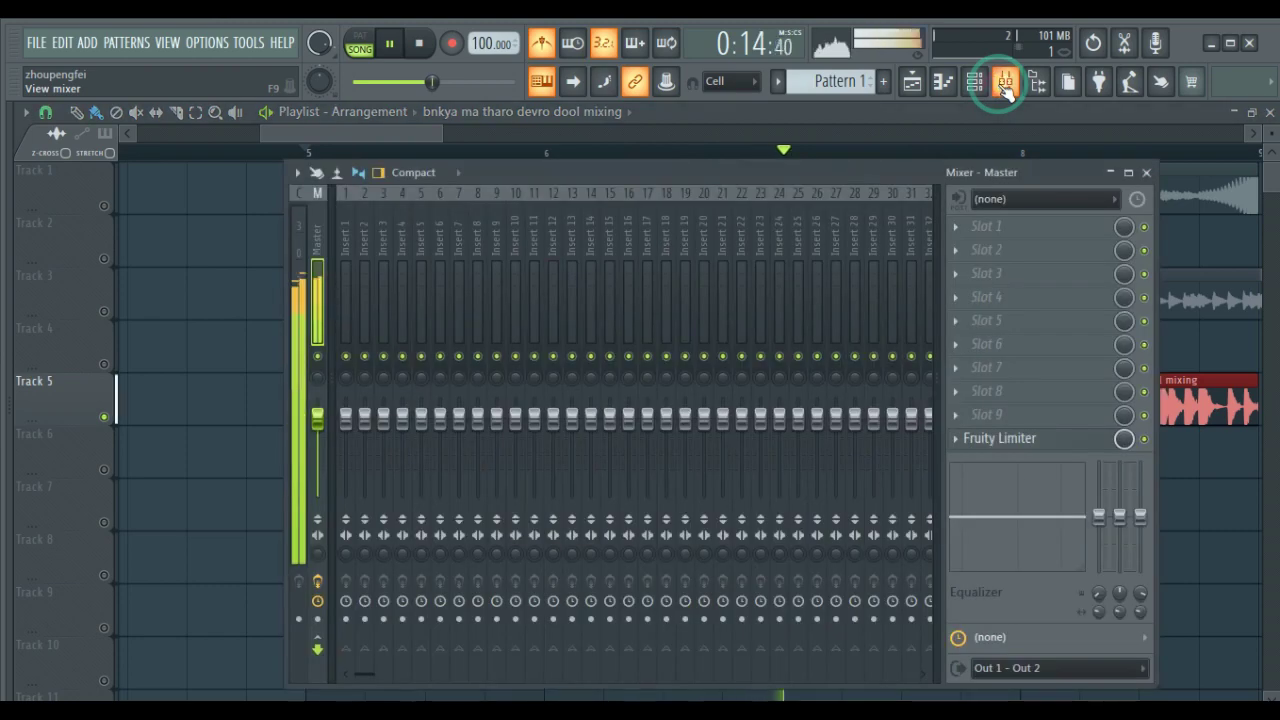
{"action": "left_click", "coordinate": [944, 82]}
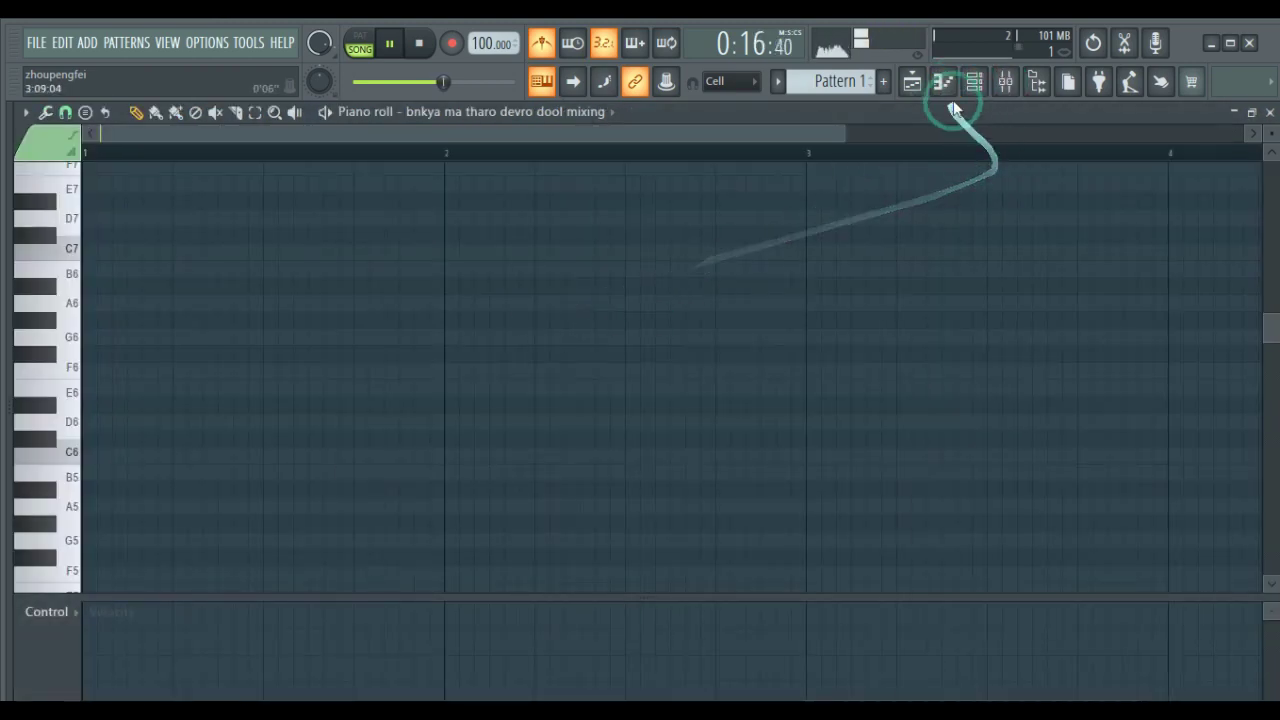
{"action": "left_click", "coordinate": [944, 82]}
{"action": "left_click", "coordinate": [973, 82]}
{"action": "mouse_move", "coordinate": [390, 283]}
{"action": "left_mouse_down"}
{"action": "mouse_move", "coordinate": [398, 257]}
{"action": "mouse_move", "coordinate": [393, 292]}
{"action": "left_mouse_up"}
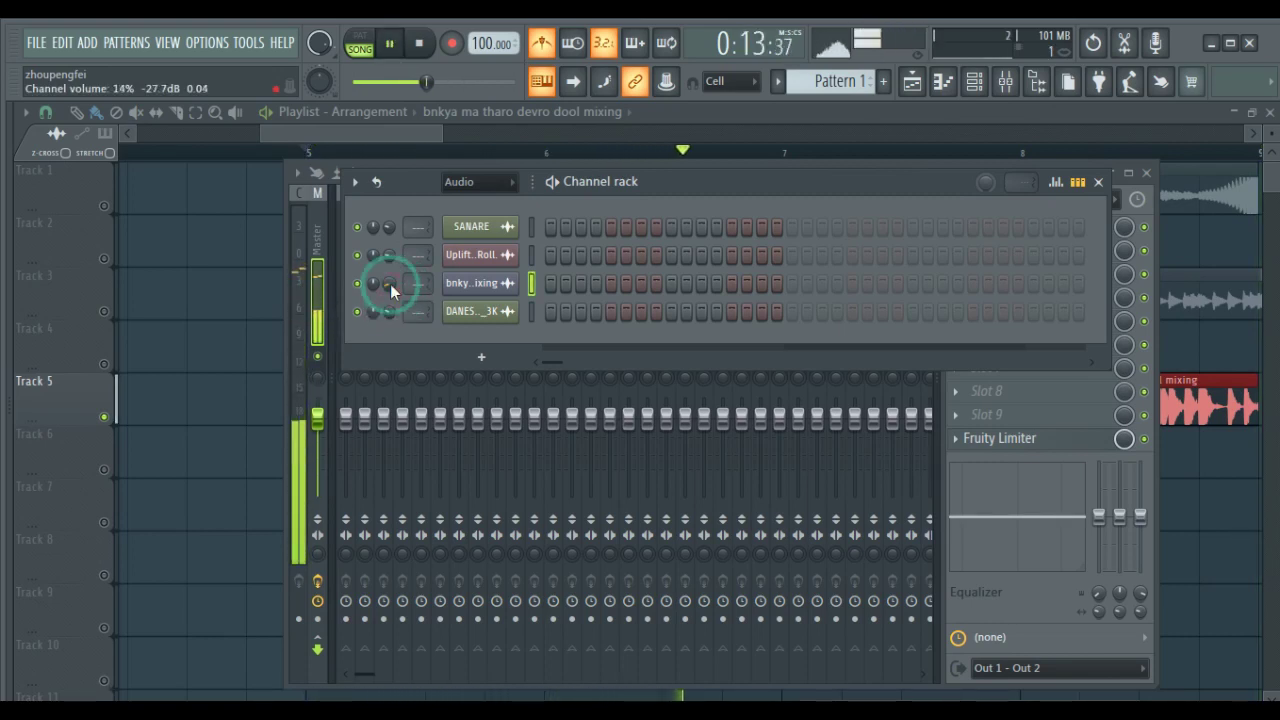
{"action": "left_click", "coordinate": [665, 120]}
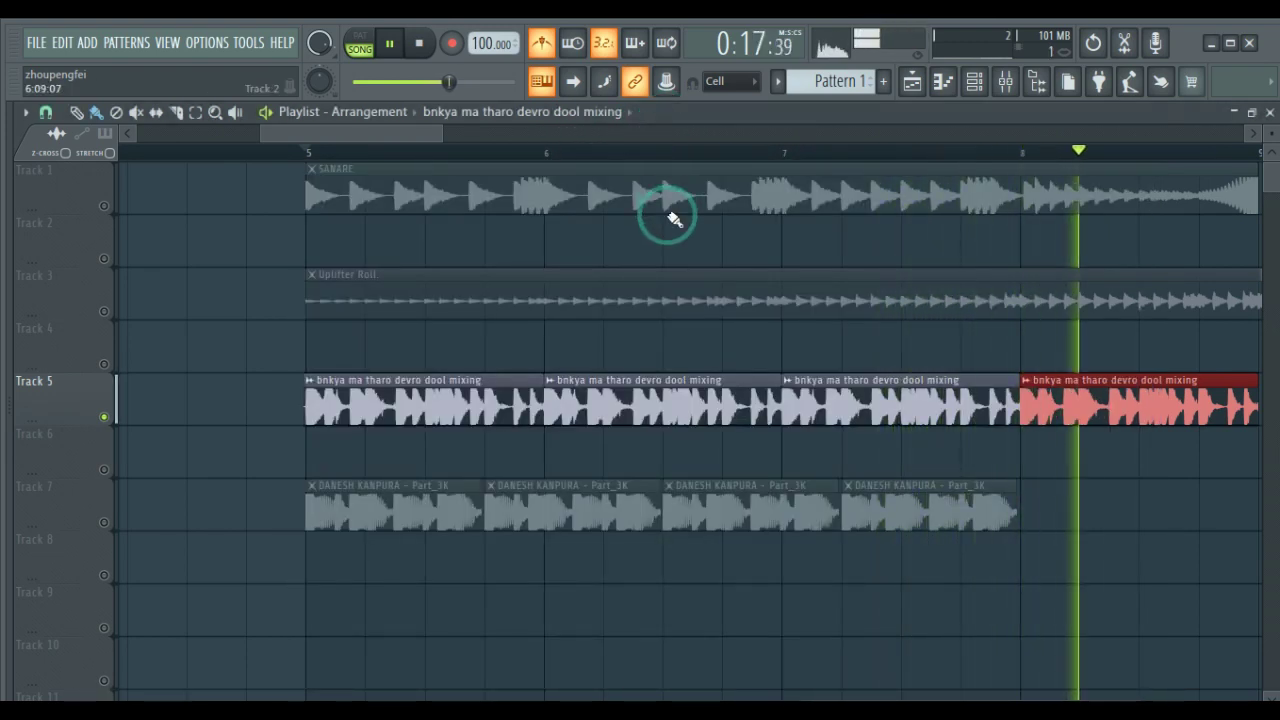
{"action": "key", "text": "space"}
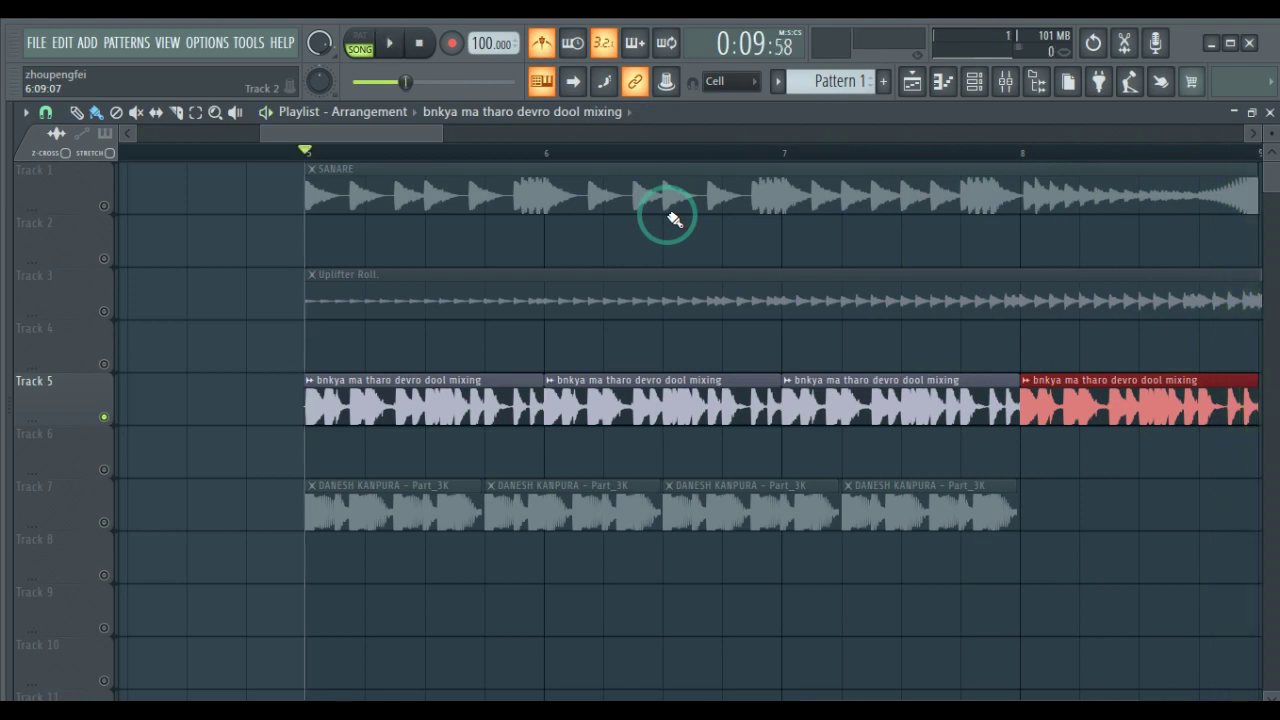
{"action": "left_click_drag", "start_coordinate": [613, 411], "coordinate": [484, 405]}
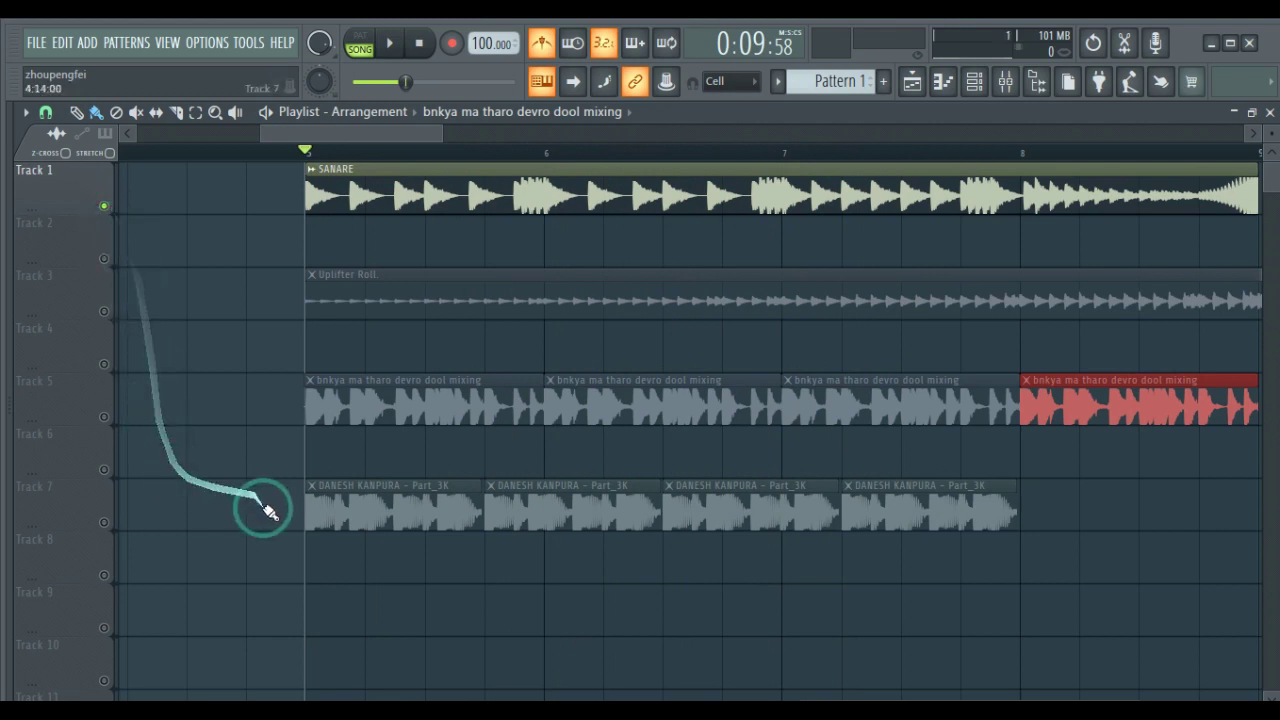
{"action": "right_click", "coordinate": [103, 522]}
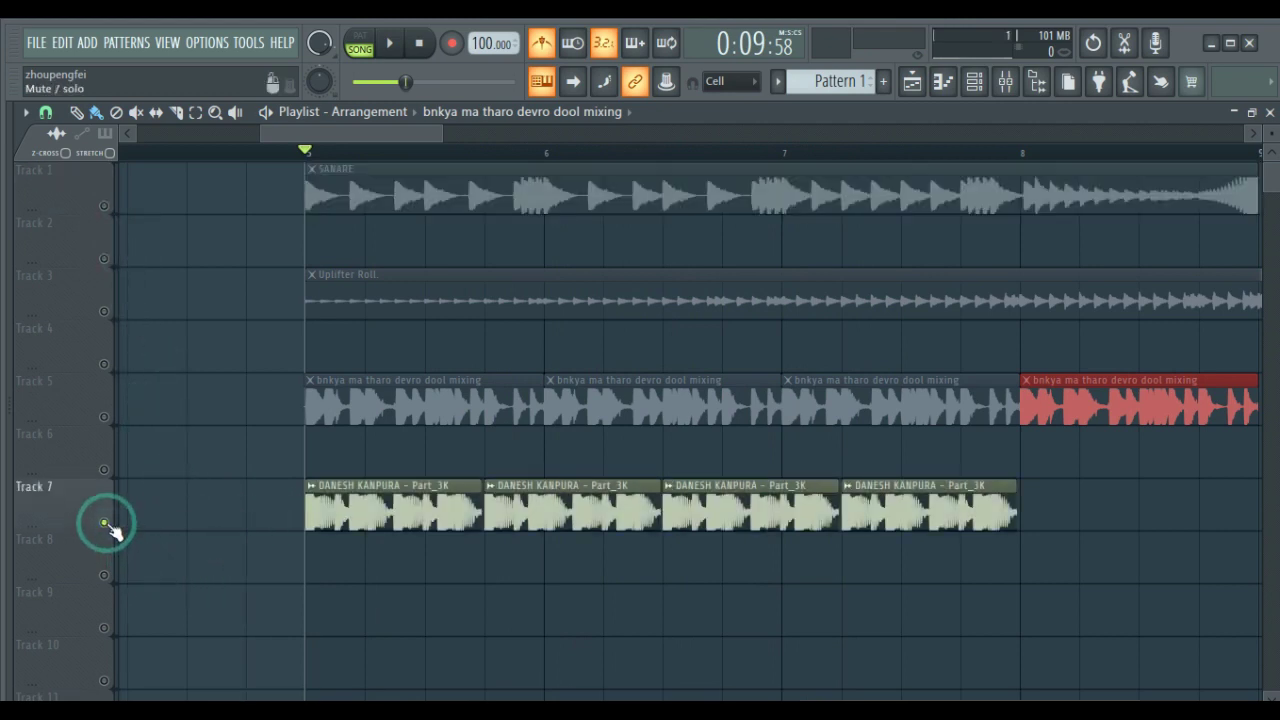
{"action": "key", "text": "space"}
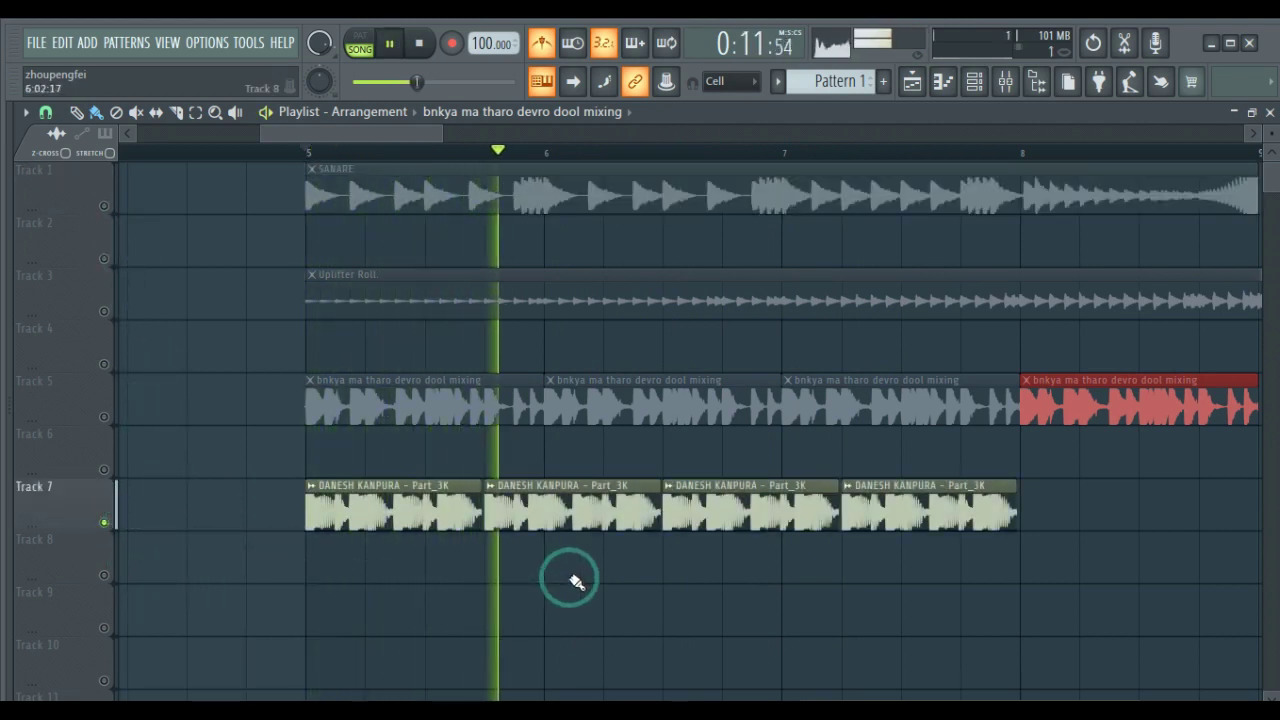
{"action": "key", "text": "space"}
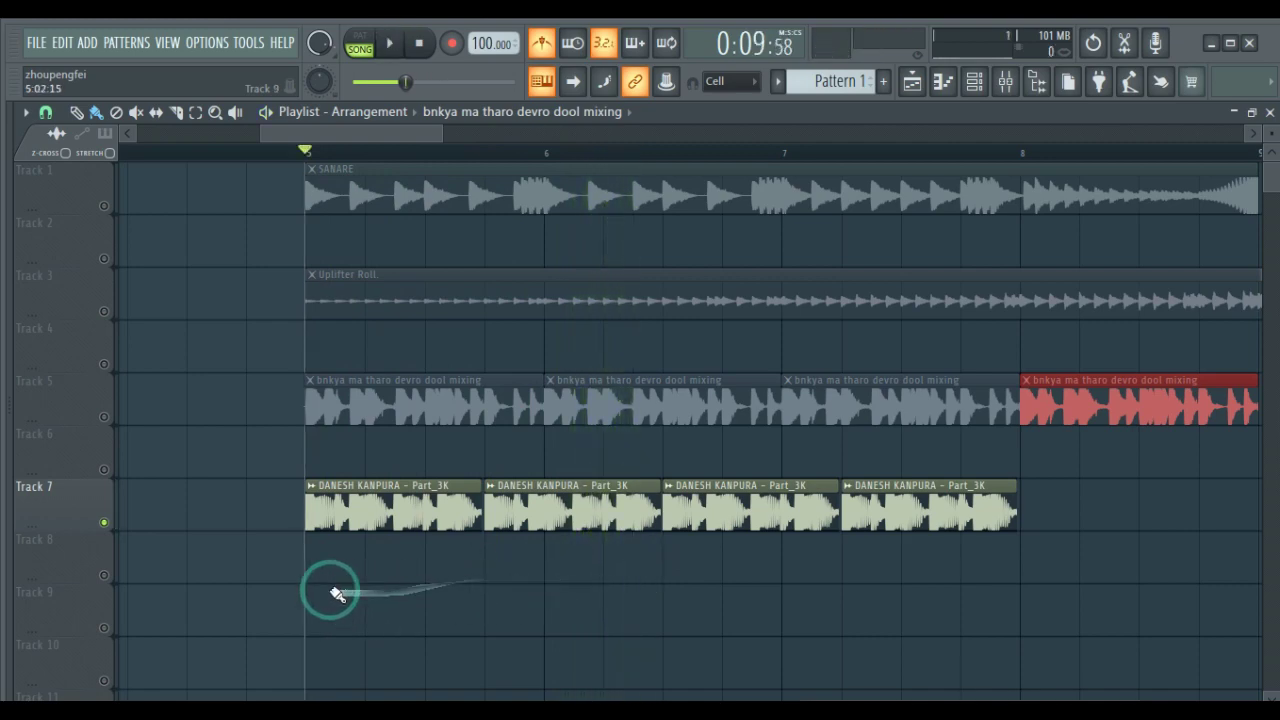
{"action": "scroll", "coordinate": [337, 594], "scroll_direction": "up", "scroll_amount": 6}
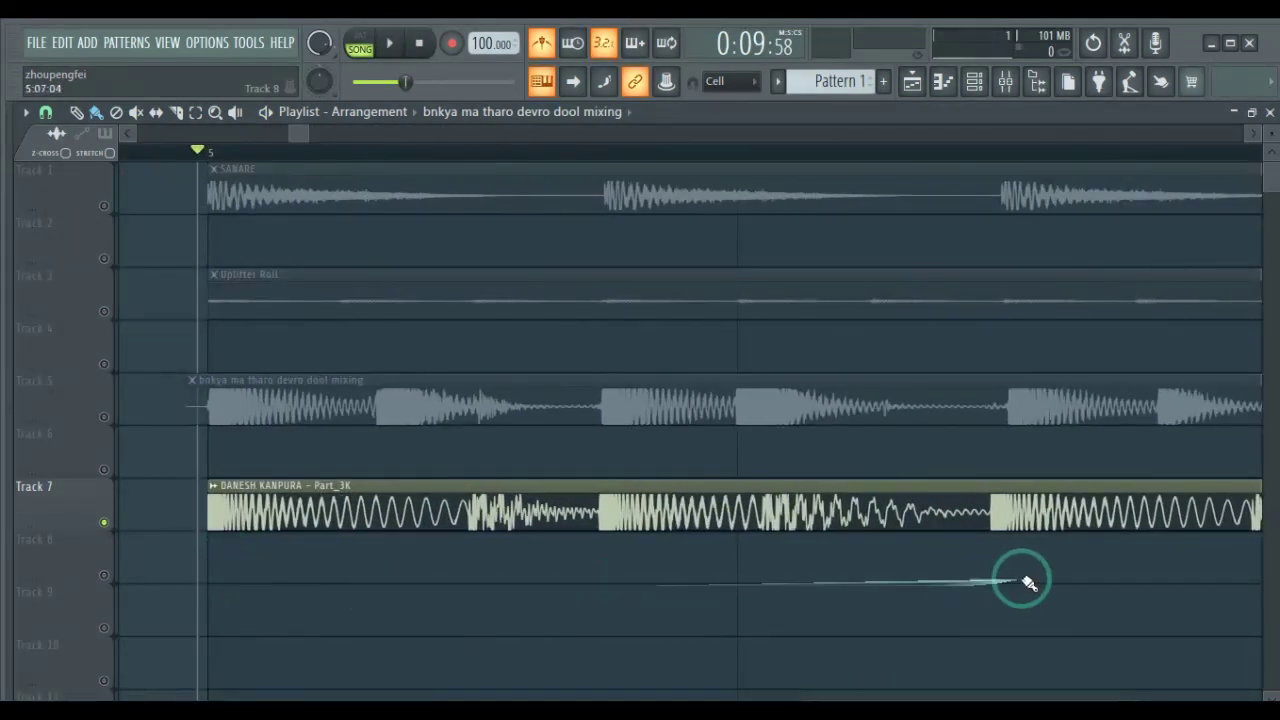
{"action": "scroll", "coordinate": [1028, 583], "scroll_direction": "down", "scroll_amount": 6}
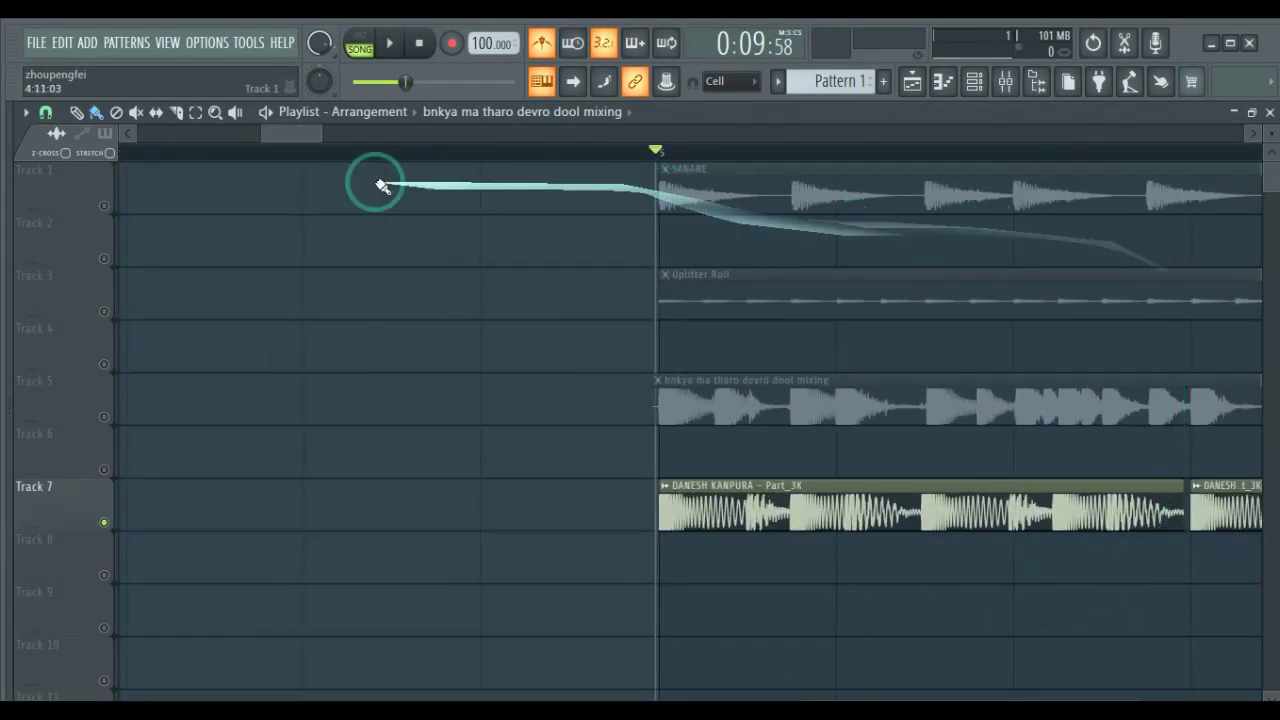
{"action": "left_click_drag", "start_coordinate": [314, 149], "coordinate": [957, 225]}
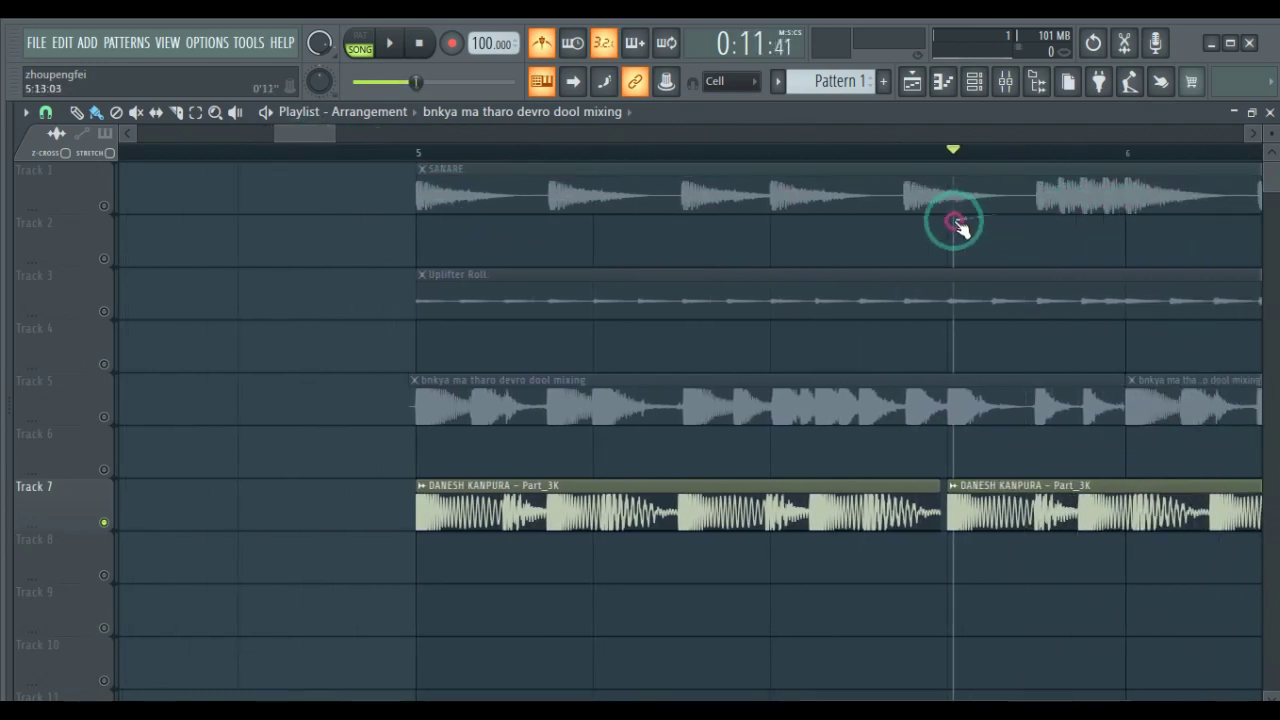
{"action": "scroll", "coordinate": [1043, 671], "scroll_direction": "up", "scroll_amount": 5}
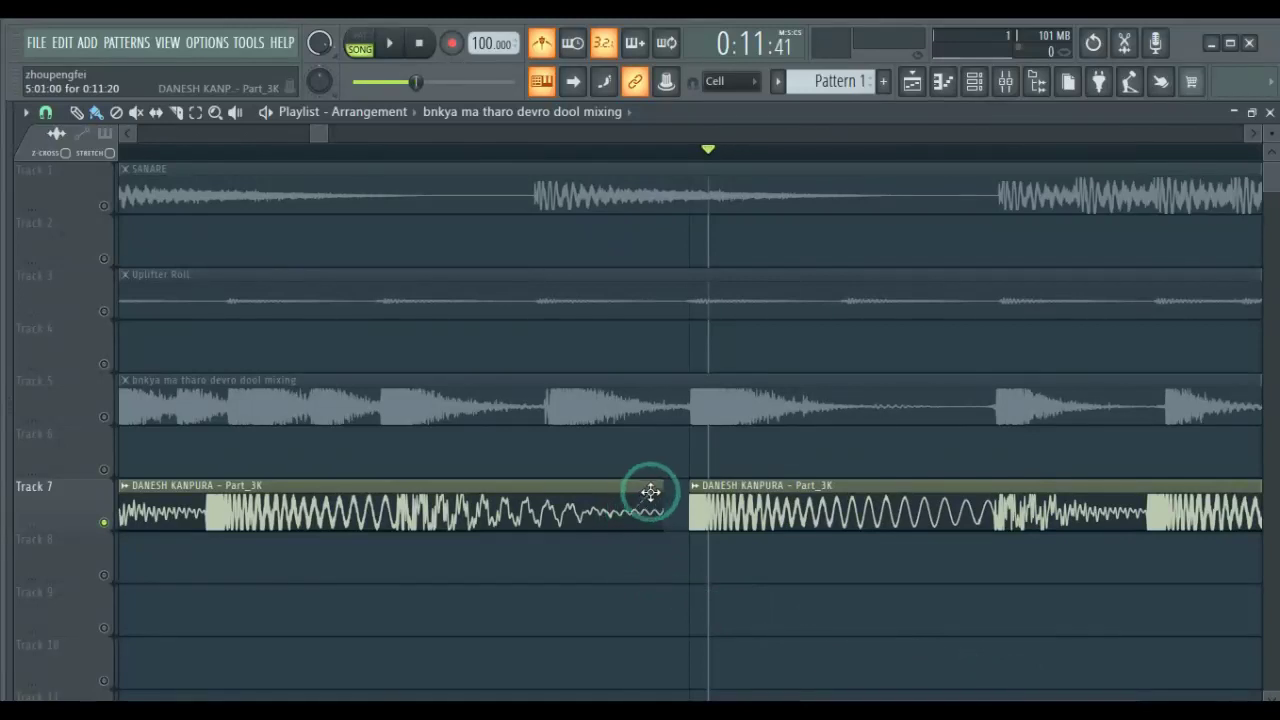
{"action": "left_click", "coordinate": [665, 490]}
{"action": "left_click_drag", "start_coordinate": [695, 492], "coordinate": [700, 500]}
{"action": "left_click", "coordinate": [660, 508]}
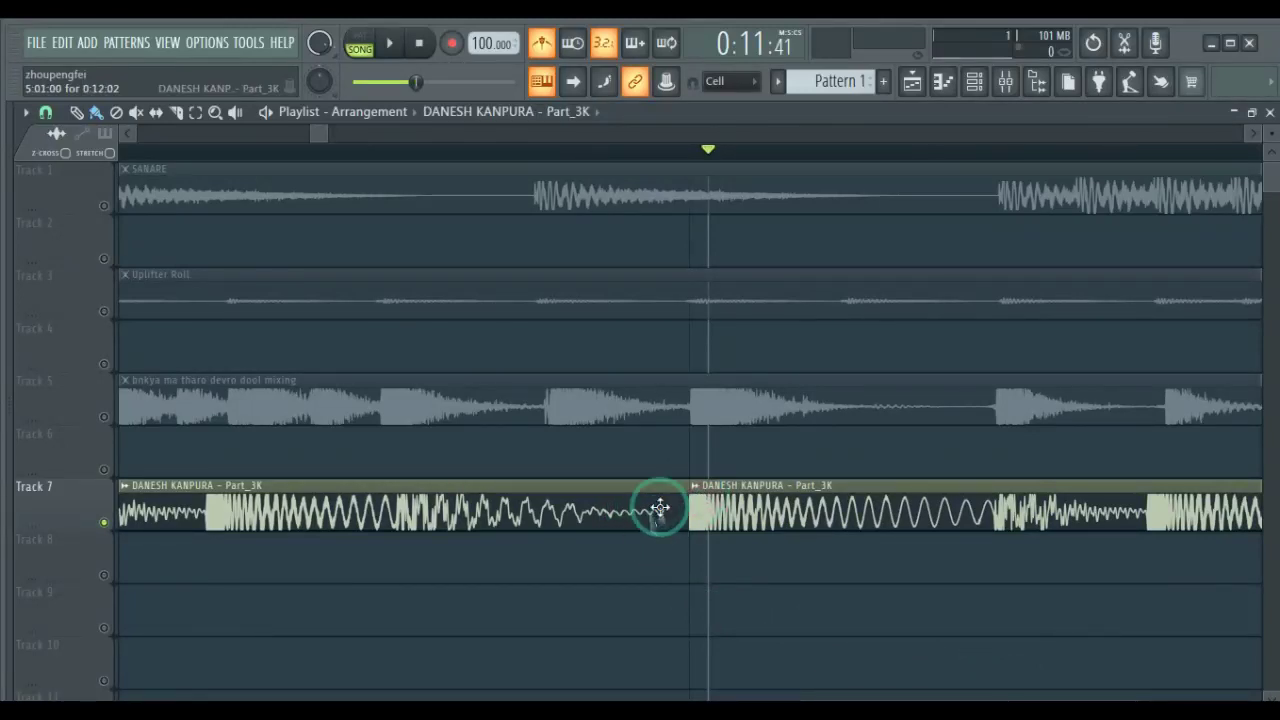
{"action": "scroll", "coordinate": [666, 586], "scroll_direction": "down", "scroll_amount": 5}
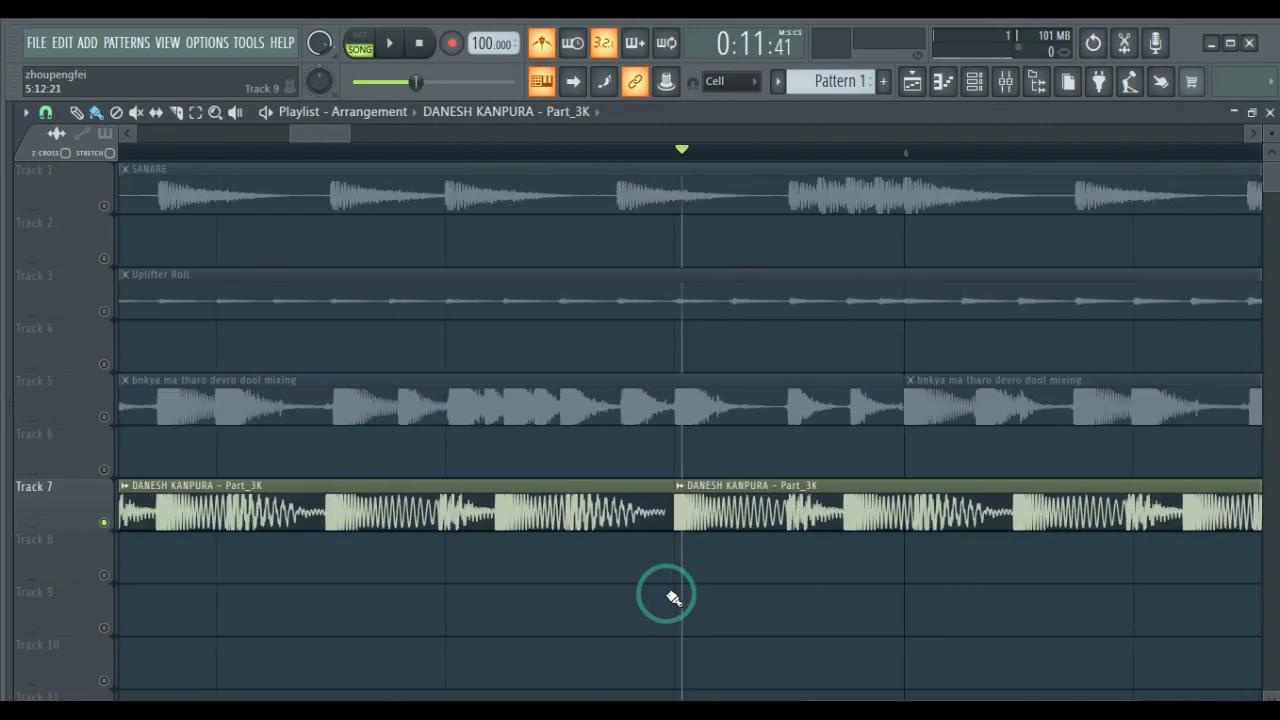
Delete the stray clip on Track 9 and the last three clips on Track 7, keeping only the one at bar 5.
{"action": "scroll", "coordinate": [760, 595], "scroll_direction": "down", "scroll_amount": 2}
{"action": "left_click", "coordinate": [760, 597]}
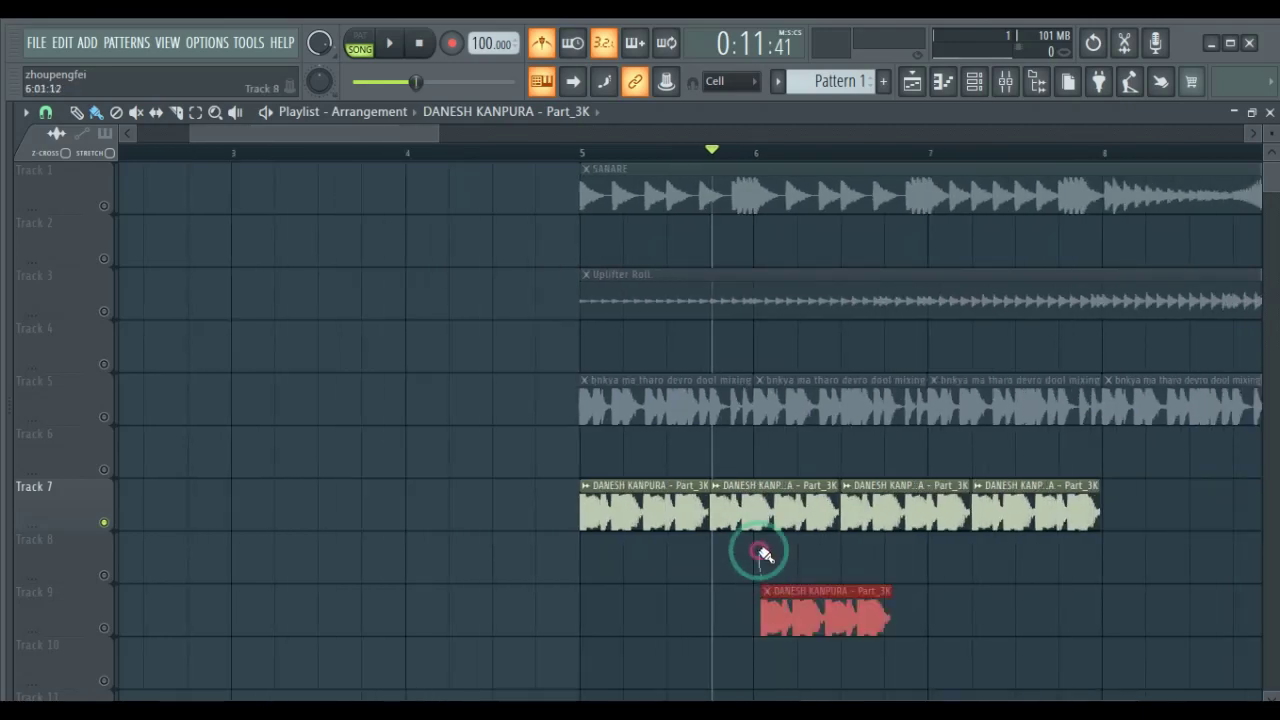
{"action": "right_click", "coordinate": [810, 591]}
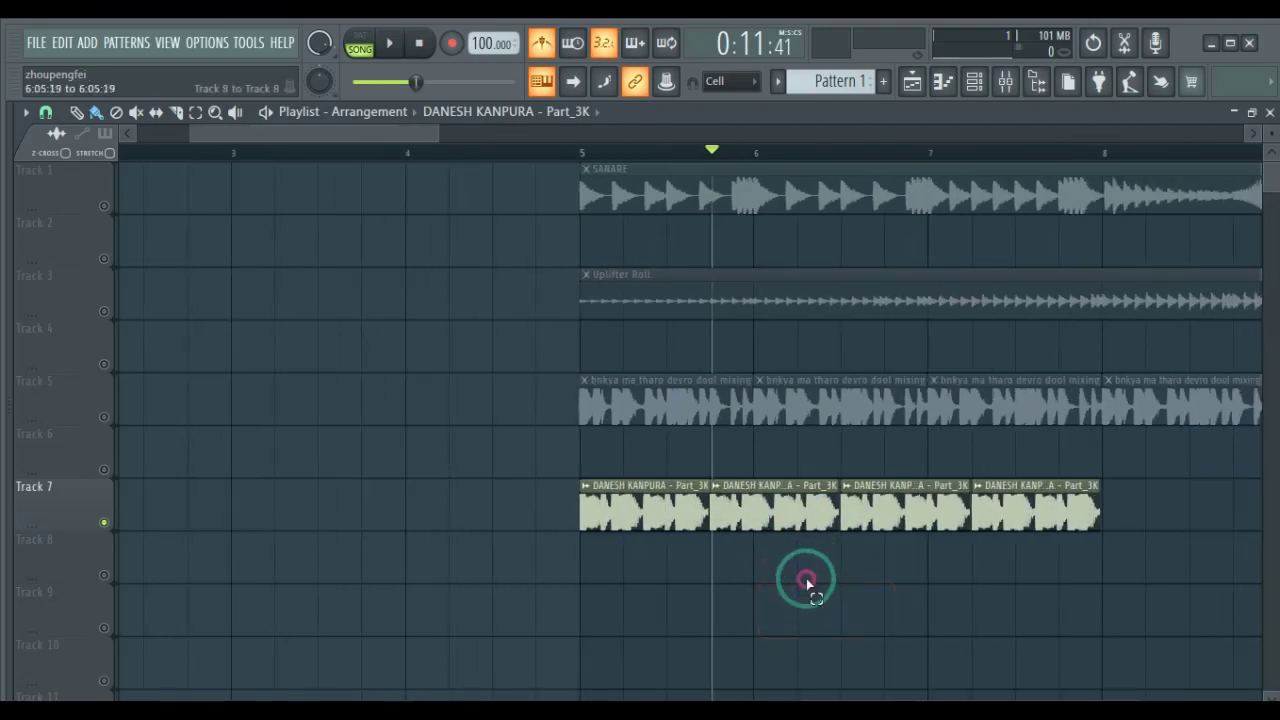
{"action": "left_click_drag", "start_coordinate": [808, 580], "coordinate": [1080, 513]}
{"action": "right_click", "coordinate": [1080, 513]}
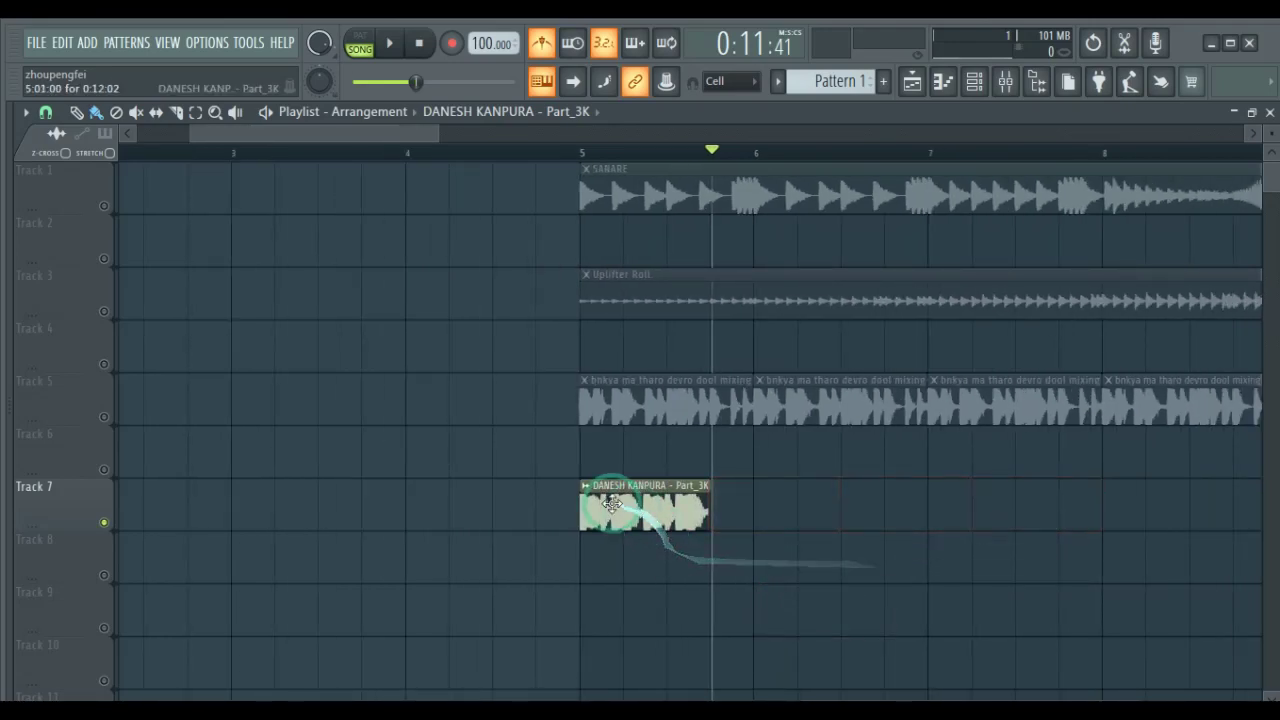
Switch to the 4 Bjya Ki Bolyo Murgo folder, preview the DANESH KANPURA Part_1 and Part_3K files, and close the media player.
{"action": "left_click_drag", "start_coordinate": [635, 520], "coordinate": [275, 487]}
{"action": "scroll", "coordinate": [275, 487], "scroll_direction": "down", "scroll_amount": 2}
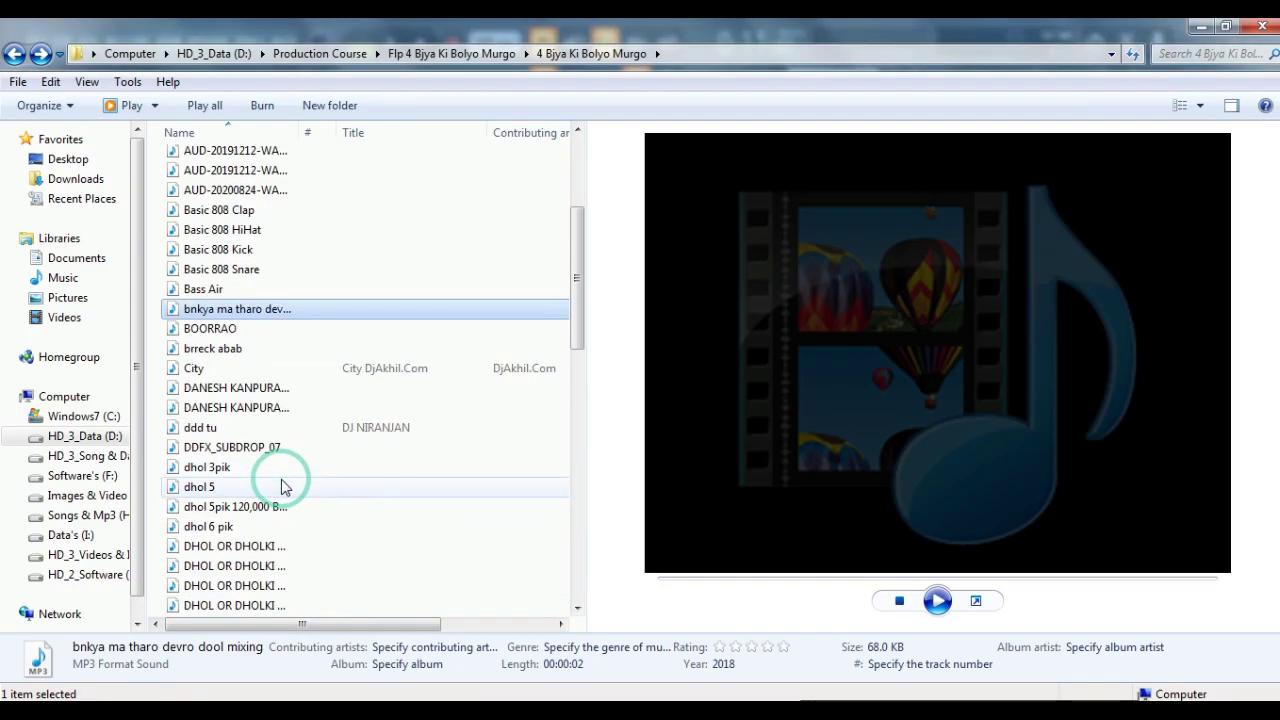
{"action": "left_click", "coordinate": [283, 392]}
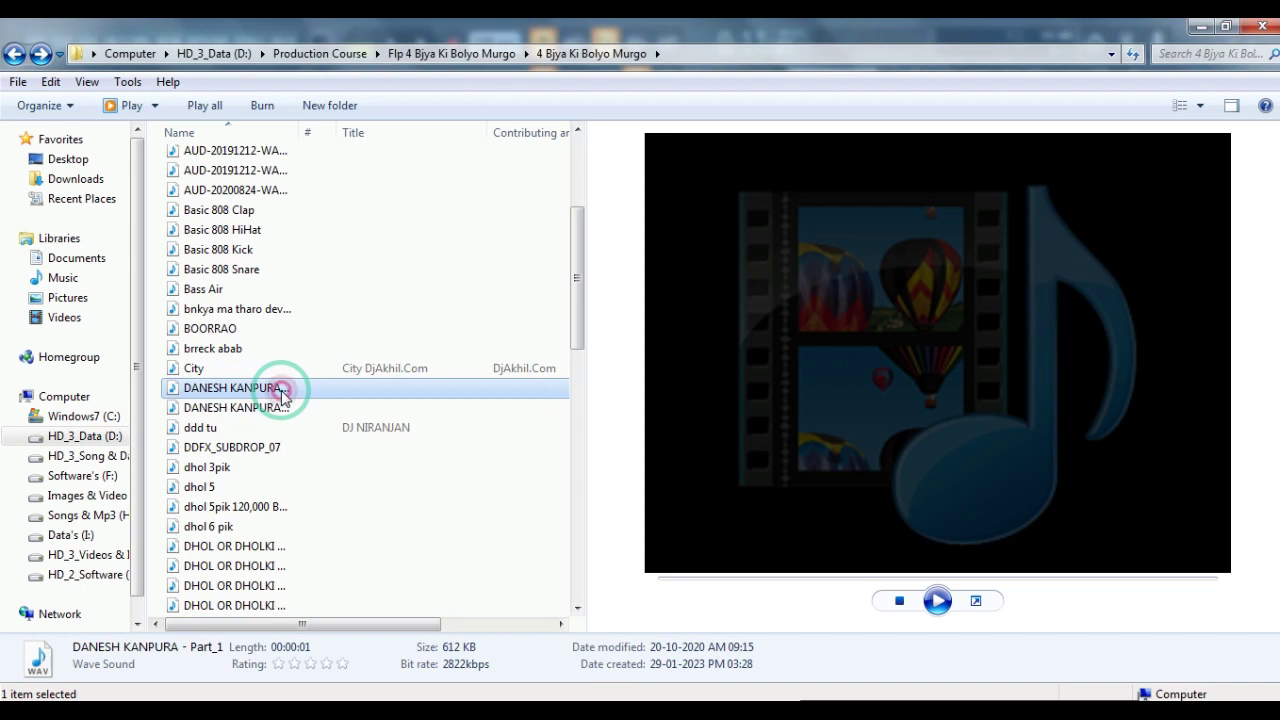
{"action": "double_click", "coordinate": [283, 392]}
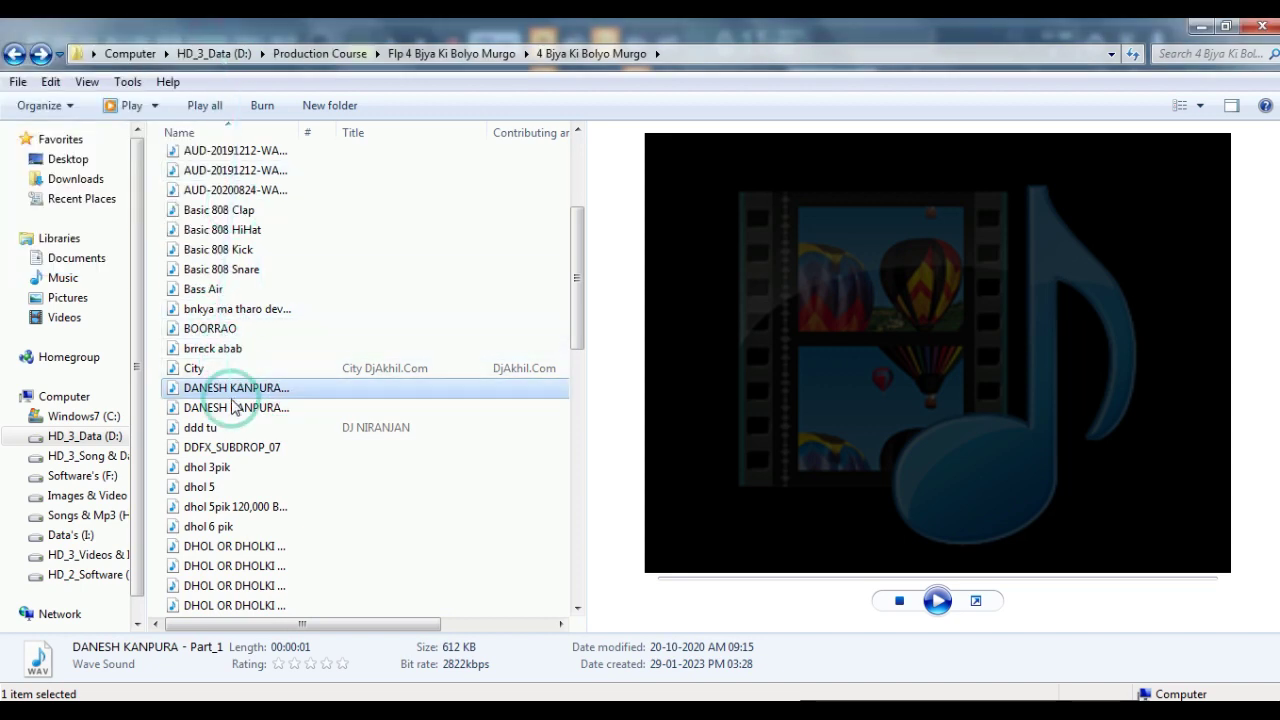
{"action": "left_click", "coordinate": [233, 410]}
{"action": "double_click", "coordinate": [233, 413]}
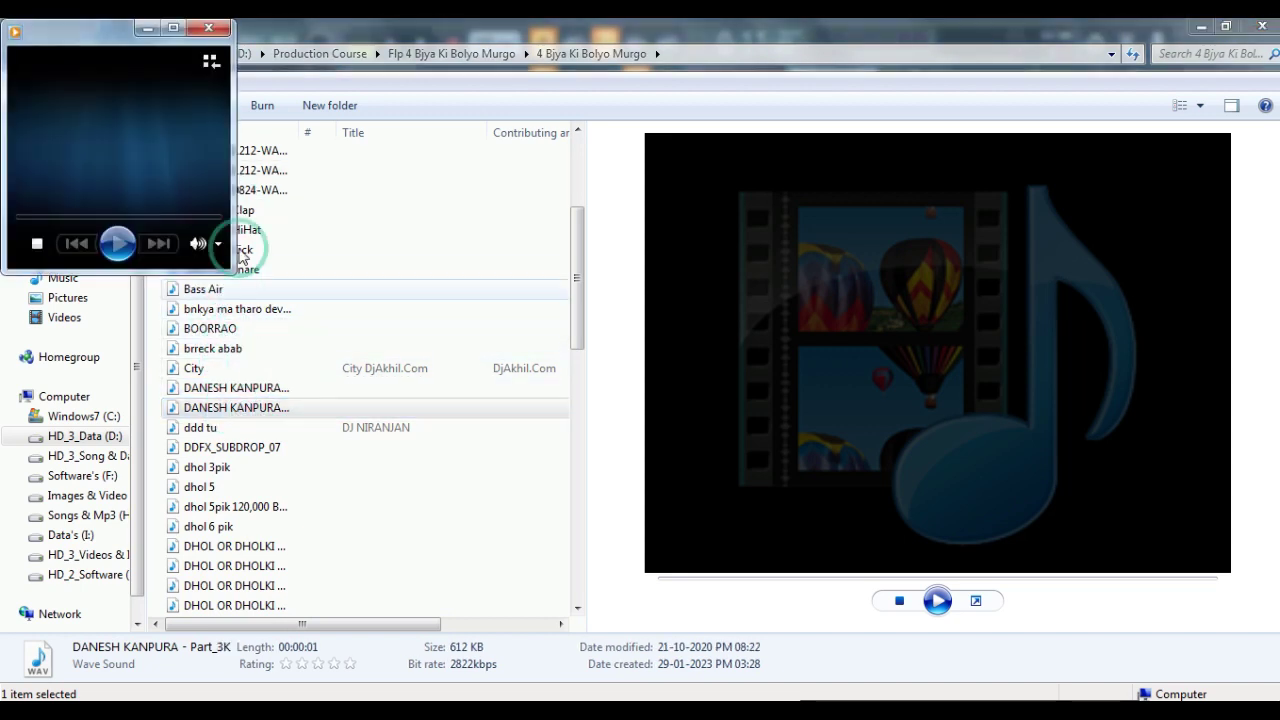
{"action": "left_click", "coordinate": [213, 27]}
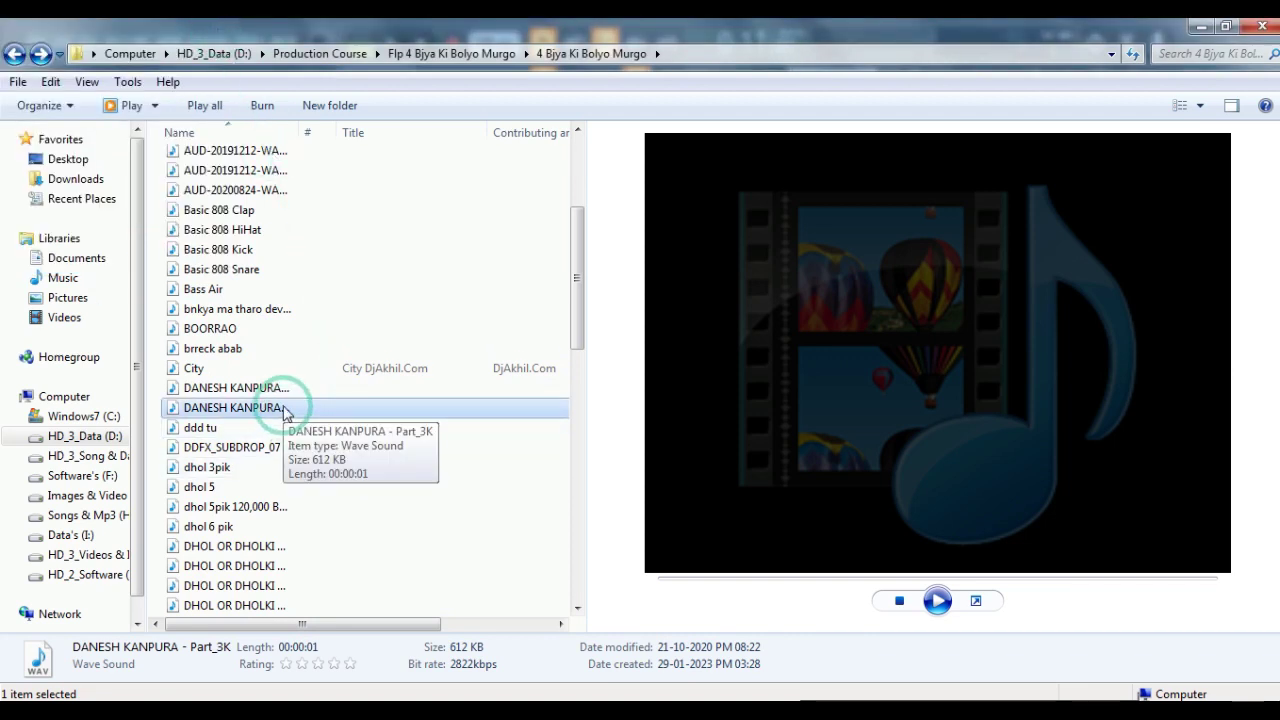
Load the DANESH KANPURA - Part_3K file onto deck A in VirtualDJ and play it.
{"action": "mouse_move", "coordinate": [288, 410]}
{"action": "left_mouse_down"}
{"action": "mouse_move", "coordinate": [657, 614]}
{"action": "mouse_move", "coordinate": [749, 686]}
{"action": "mouse_move", "coordinate": [517, 337]}
{"action": "mouse_move", "coordinate": [358, 148]}
{"action": "left_mouse_up"}
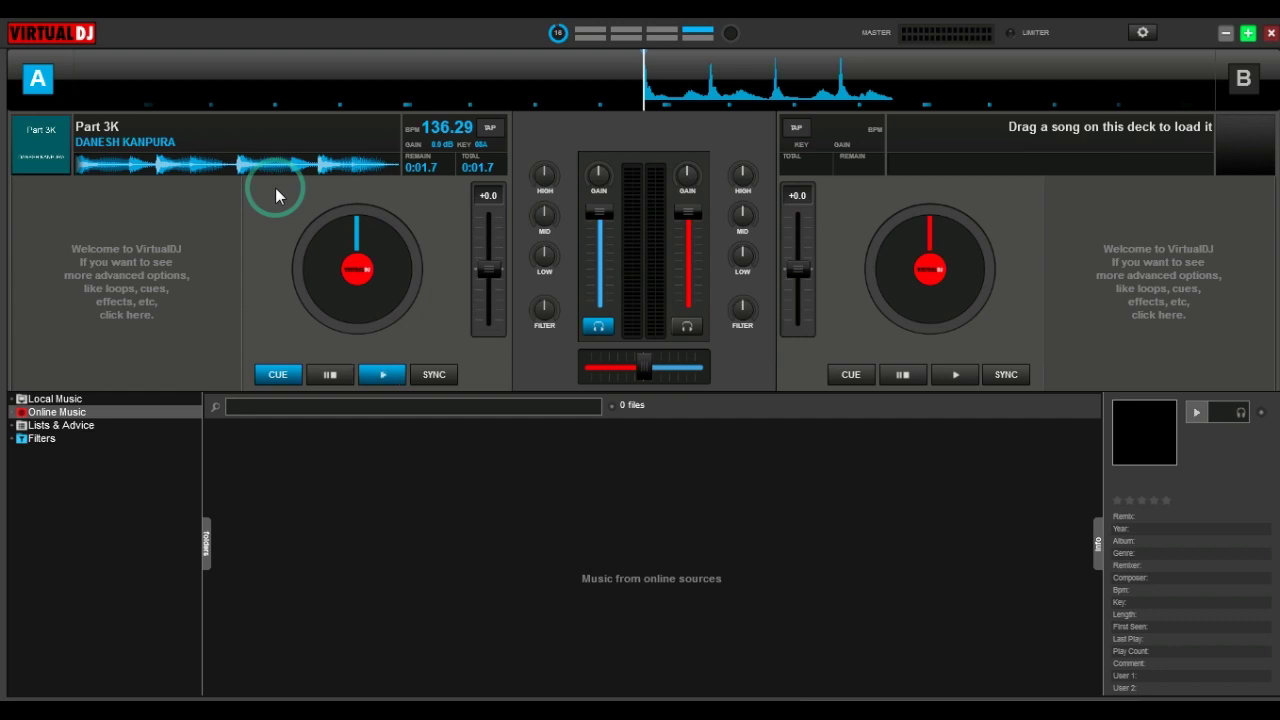
{"action": "left_click", "coordinate": [379, 382]}
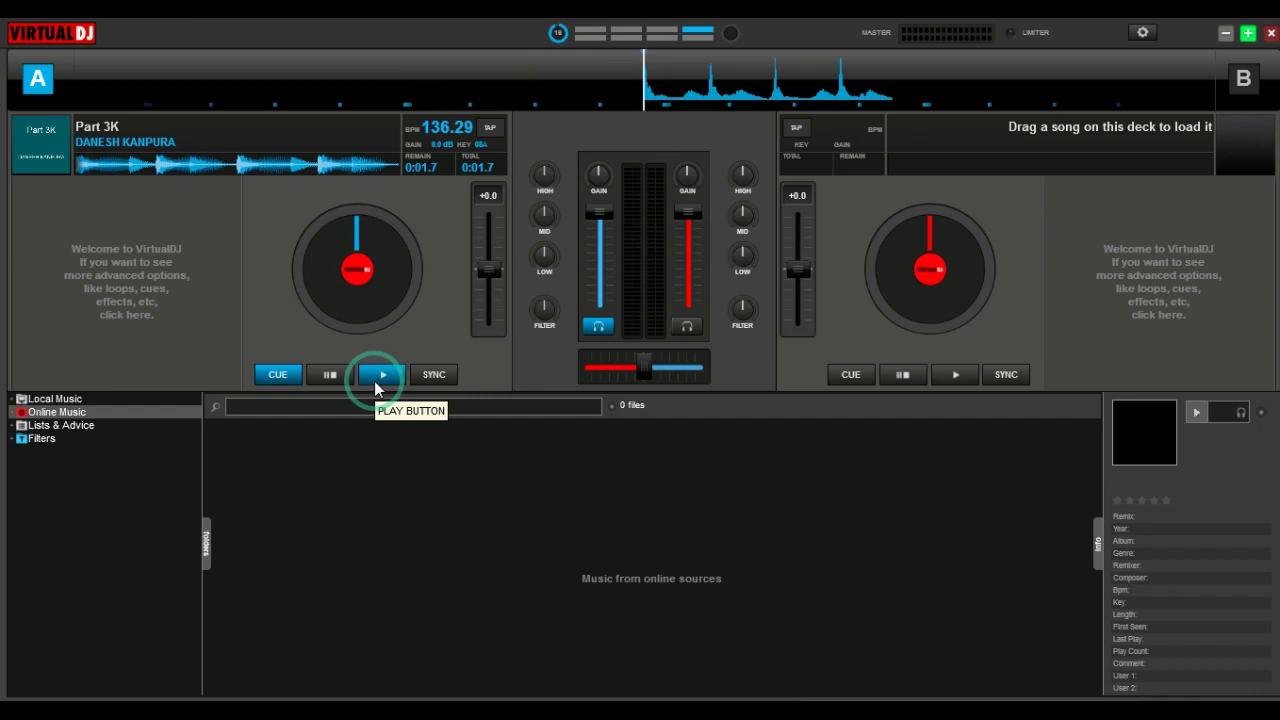
{"action": "key", "text": "space"}
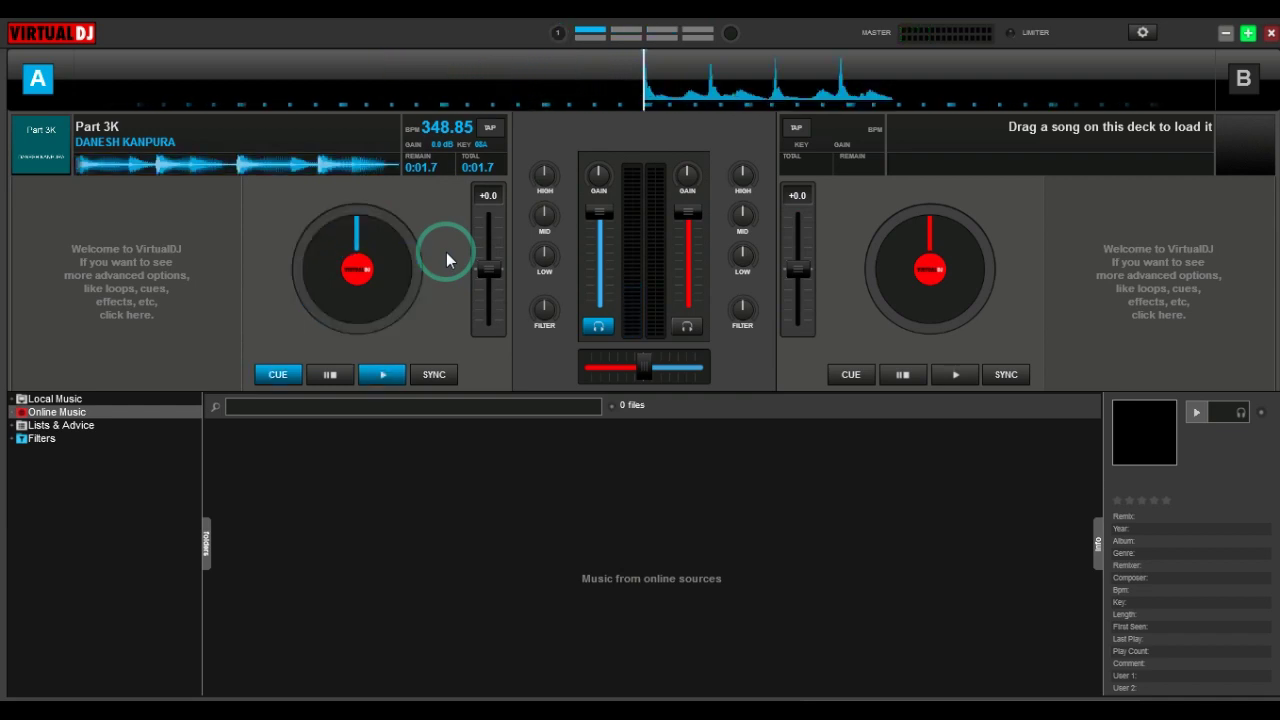
Tap along with the beat of Part 3K on deck A to determine its BPM.
{"action": "left_click", "coordinate": [490, 128]}
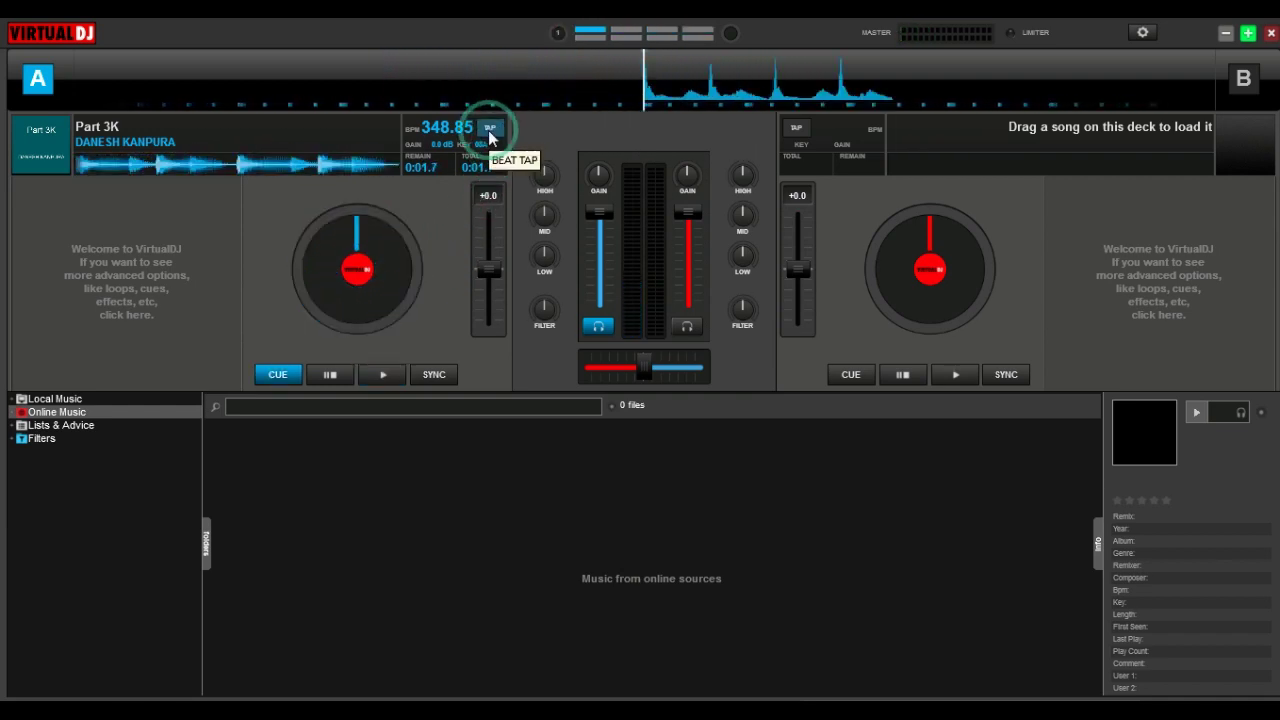
{"action": "left_click", "coordinate": [490, 130]}
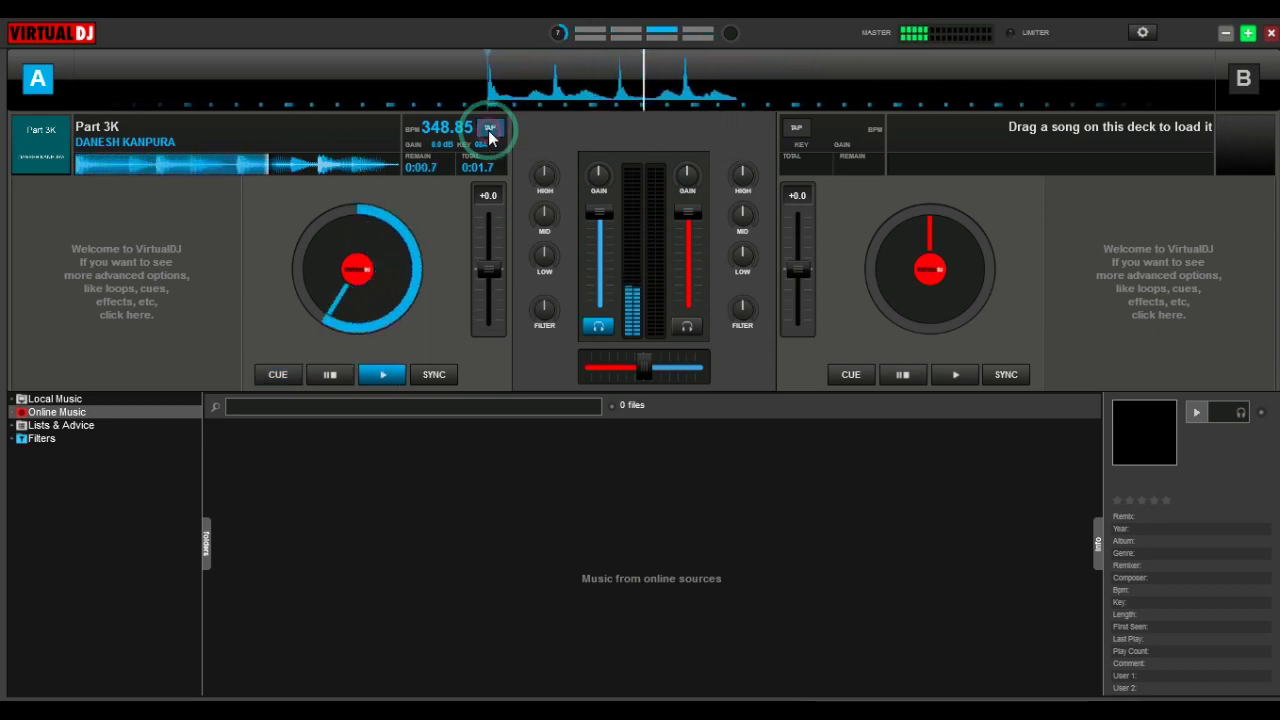
{"action": "left_click", "coordinate": [492, 130]}
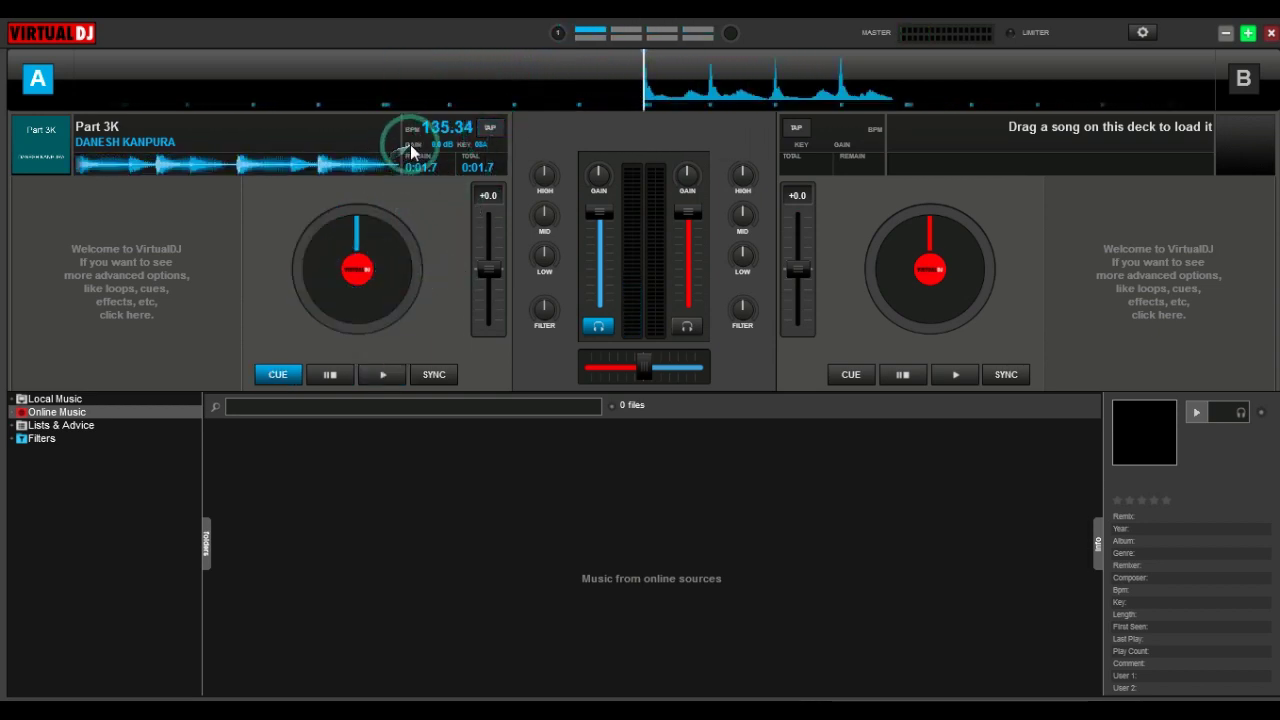
{"action": "left_click_drag", "start_coordinate": [437, 147], "coordinate": [459, 197]}
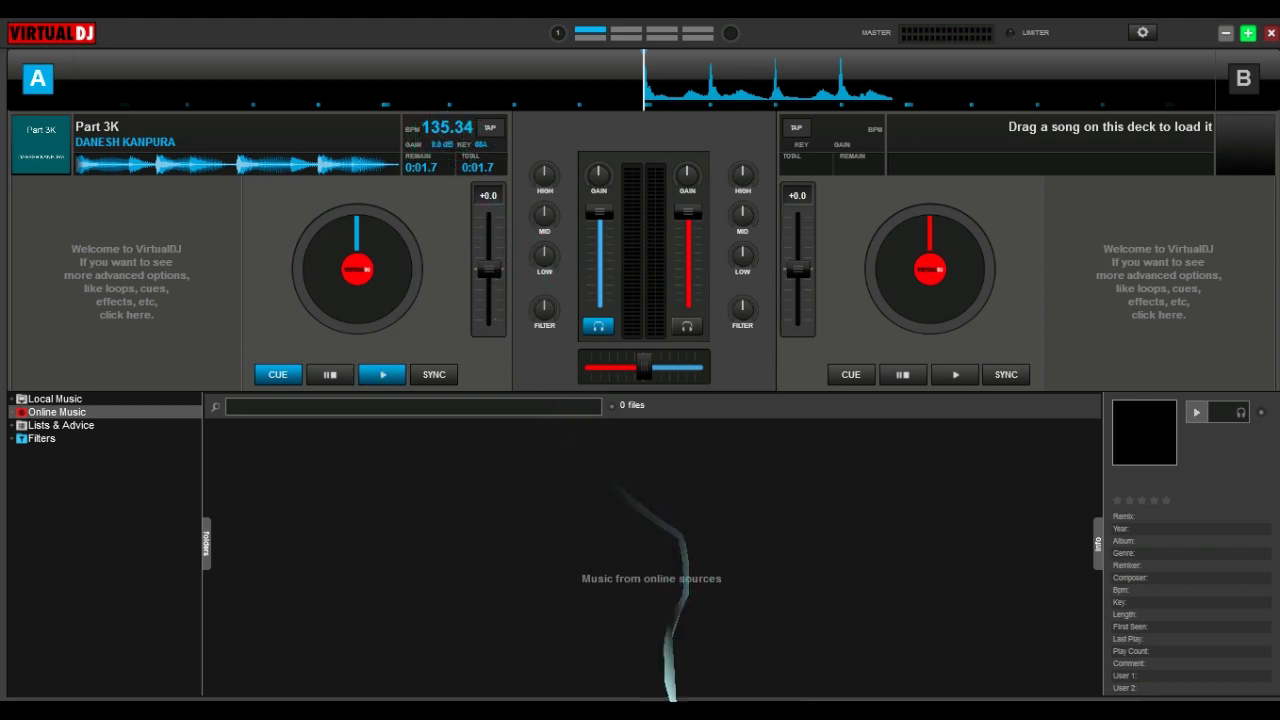
Switch to FL Studio and set the DANESH KANPURA - Part_3K sample's original tempo to 135 BPM for time stretching.
{"action": "left_click", "coordinate": [612, 698]}
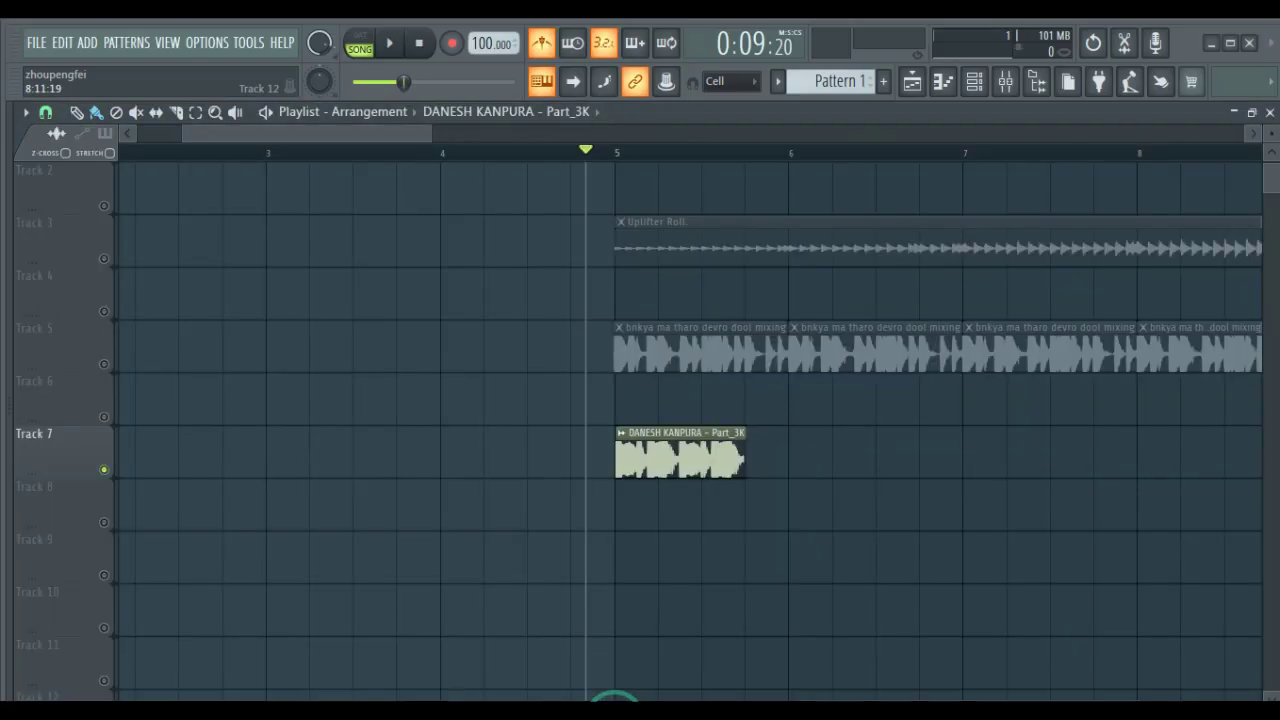
{"action": "double_click", "coordinate": [628, 452]}
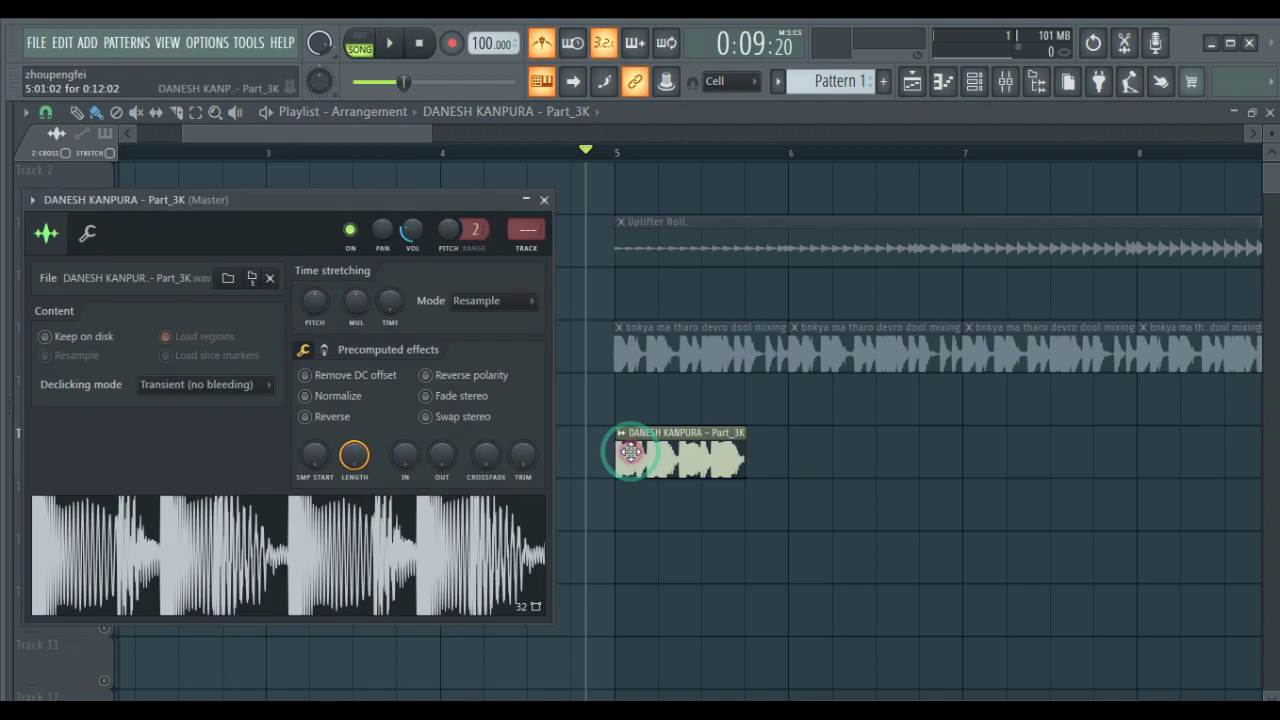
{"action": "right_click", "coordinate": [398, 302]}
{"action": "left_click", "coordinate": [425, 327]}
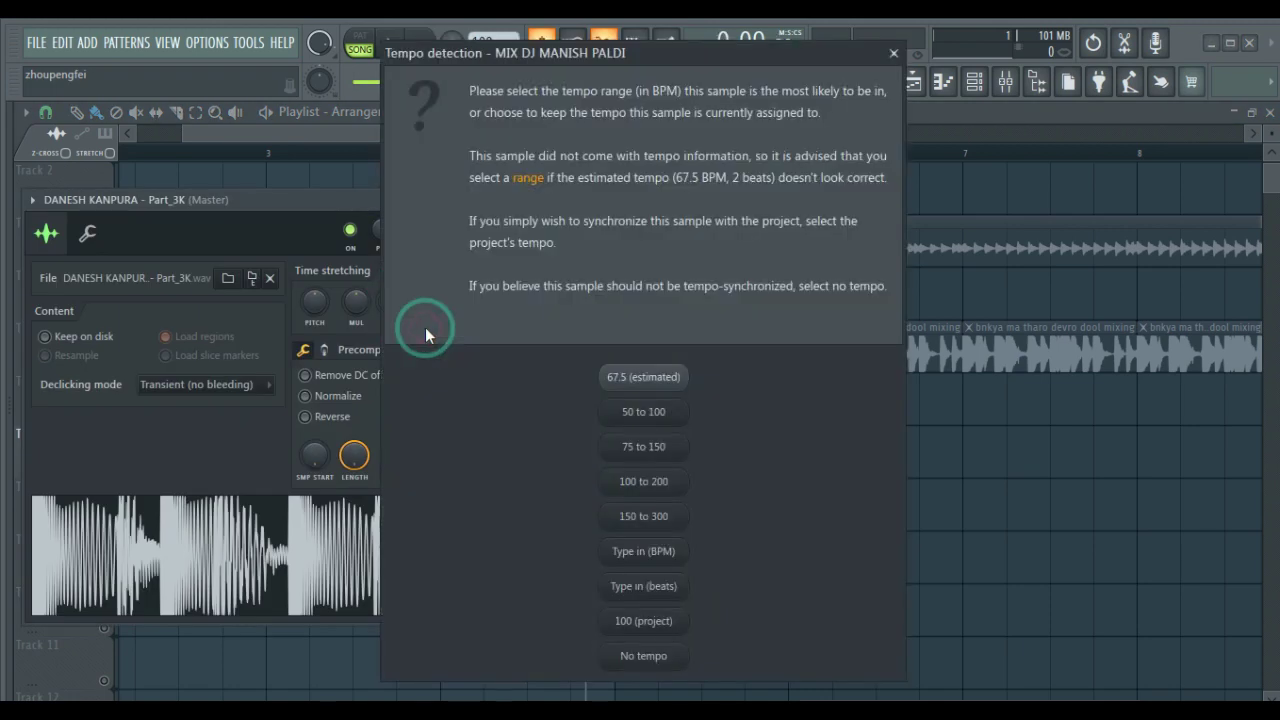
{"action": "left_click", "coordinate": [652, 553]}
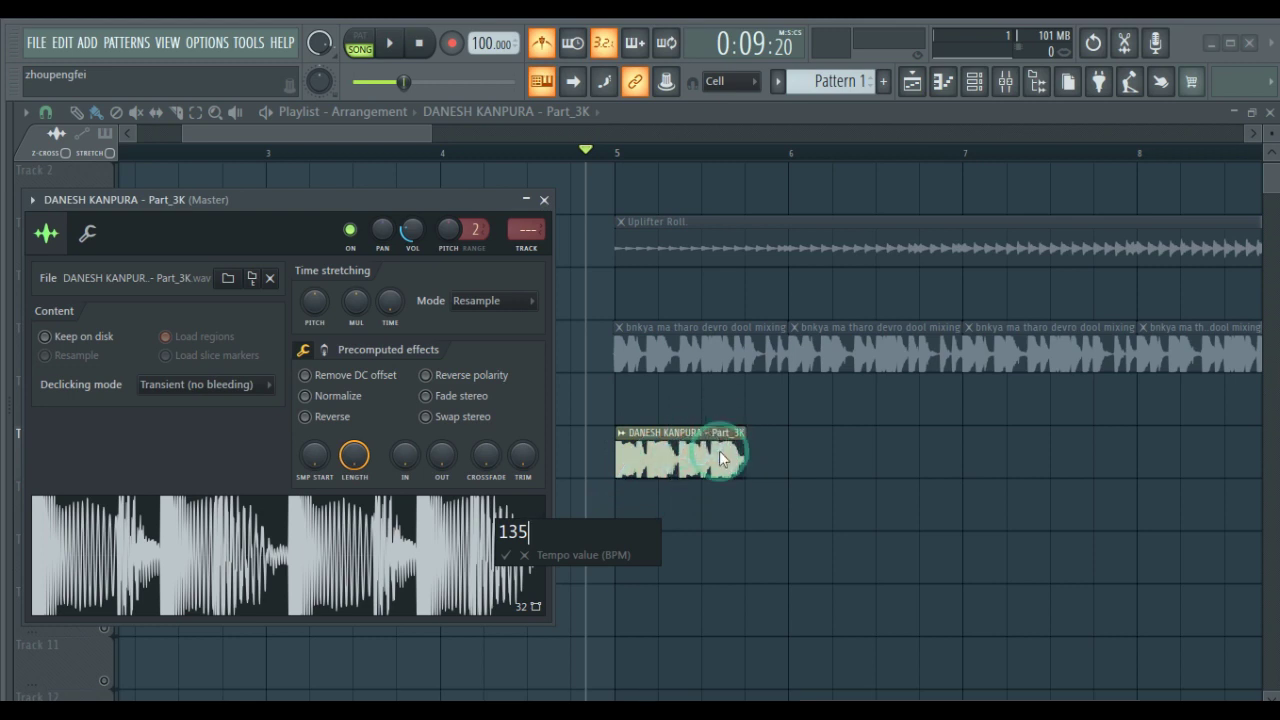
{"action": "key", "text": "Return"}
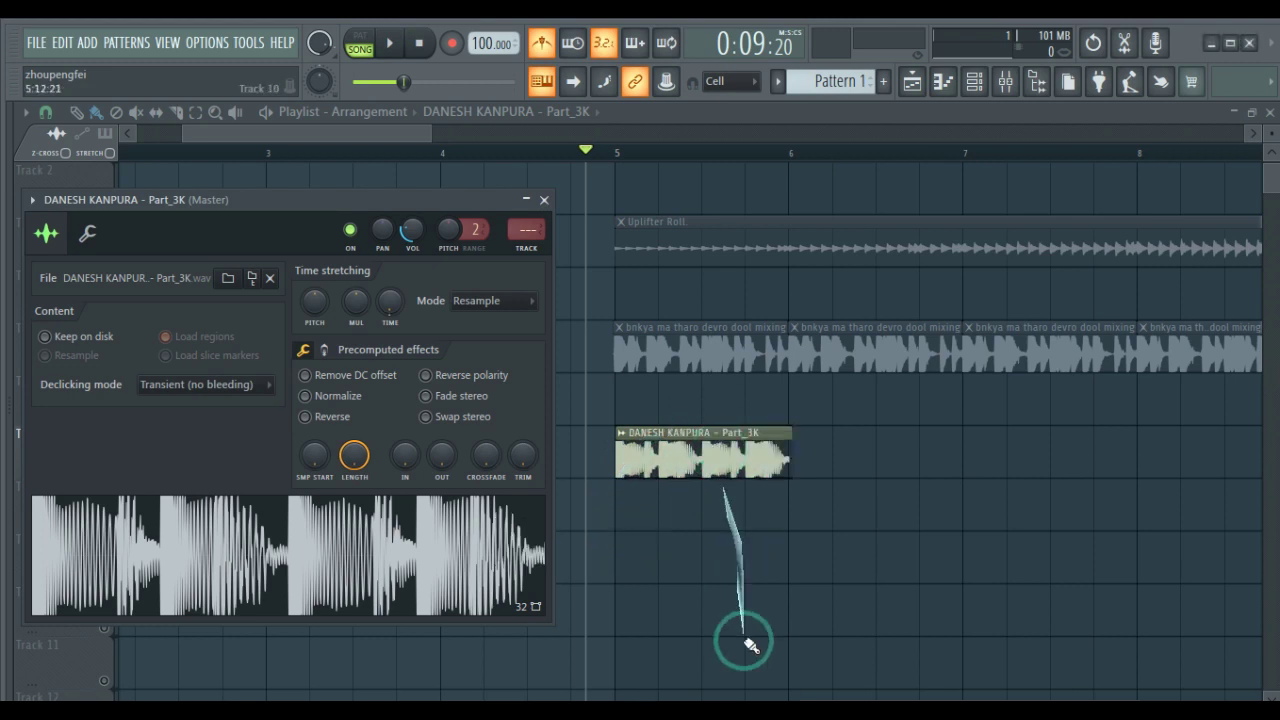
Align the stretched Part_3K clip's start with bar 5 and trim its end to bar 6 on Track 7.
{"action": "left_click", "coordinate": [714, 163]}
{"action": "scroll", "coordinate": [714, 163], "scroll_direction": "up", "scroll_amount": 5}
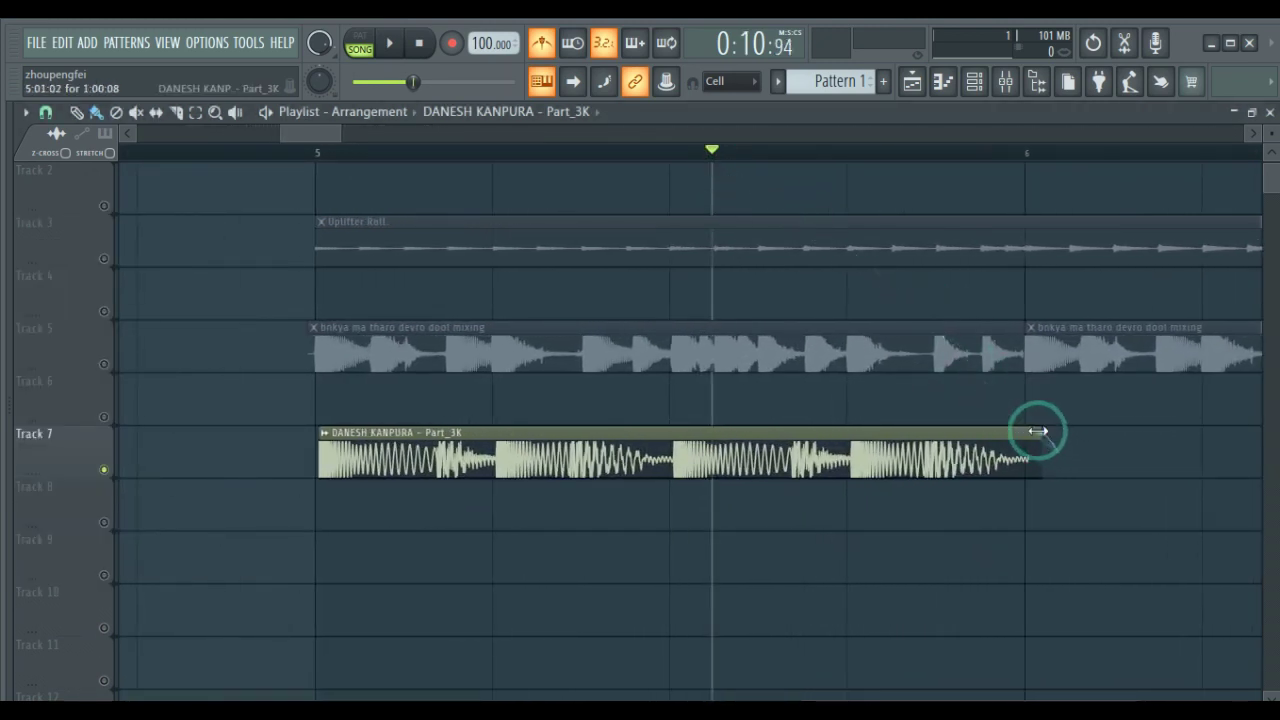
{"action": "left_click_drag", "start_coordinate": [403, 437], "coordinate": [397, 443]}
{"action": "scroll", "coordinate": [320, 487], "scroll_direction": "up", "scroll_amount": 1}
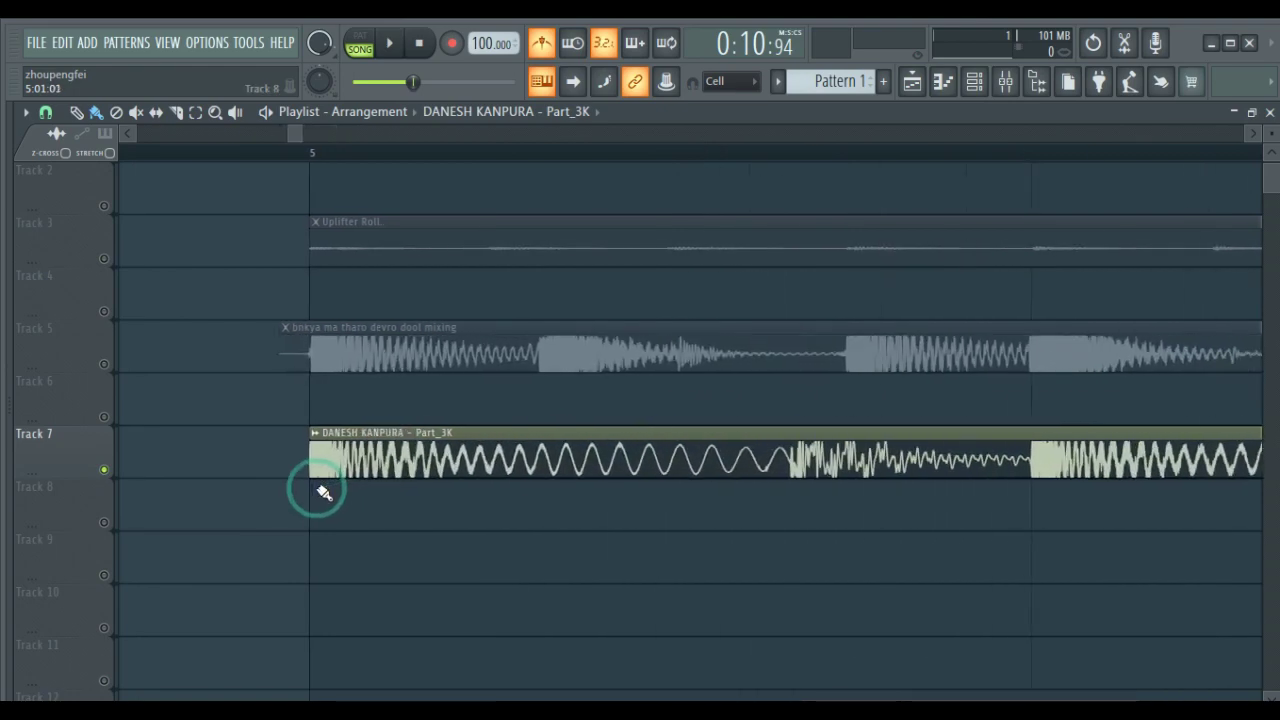
{"action": "scroll", "coordinate": [320, 489], "scroll_direction": "down", "scroll_amount": 2}
{"action": "scroll", "coordinate": [903, 509], "scroll_direction": "up", "scroll_amount": 4}
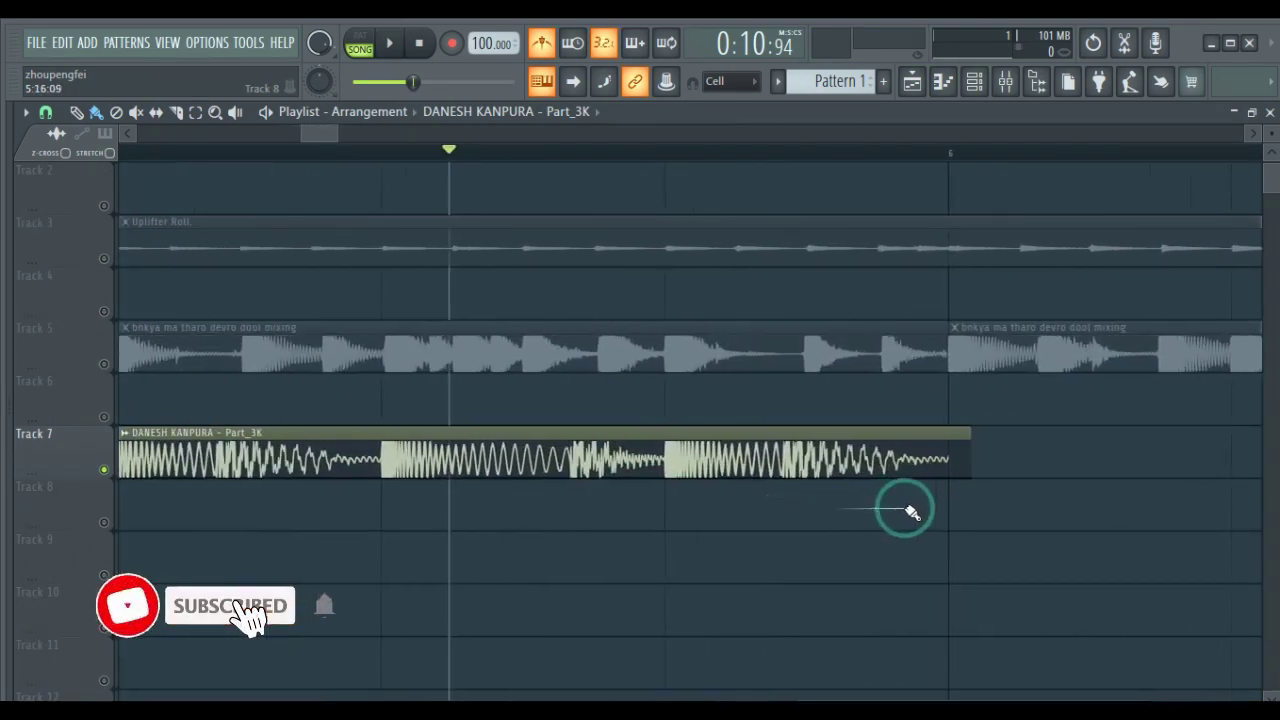
{"action": "left_click_drag", "start_coordinate": [985, 448], "coordinate": [938, 430]}
{"action": "scroll", "coordinate": [686, 529], "scroll_direction": "down", "scroll_amount": 3}
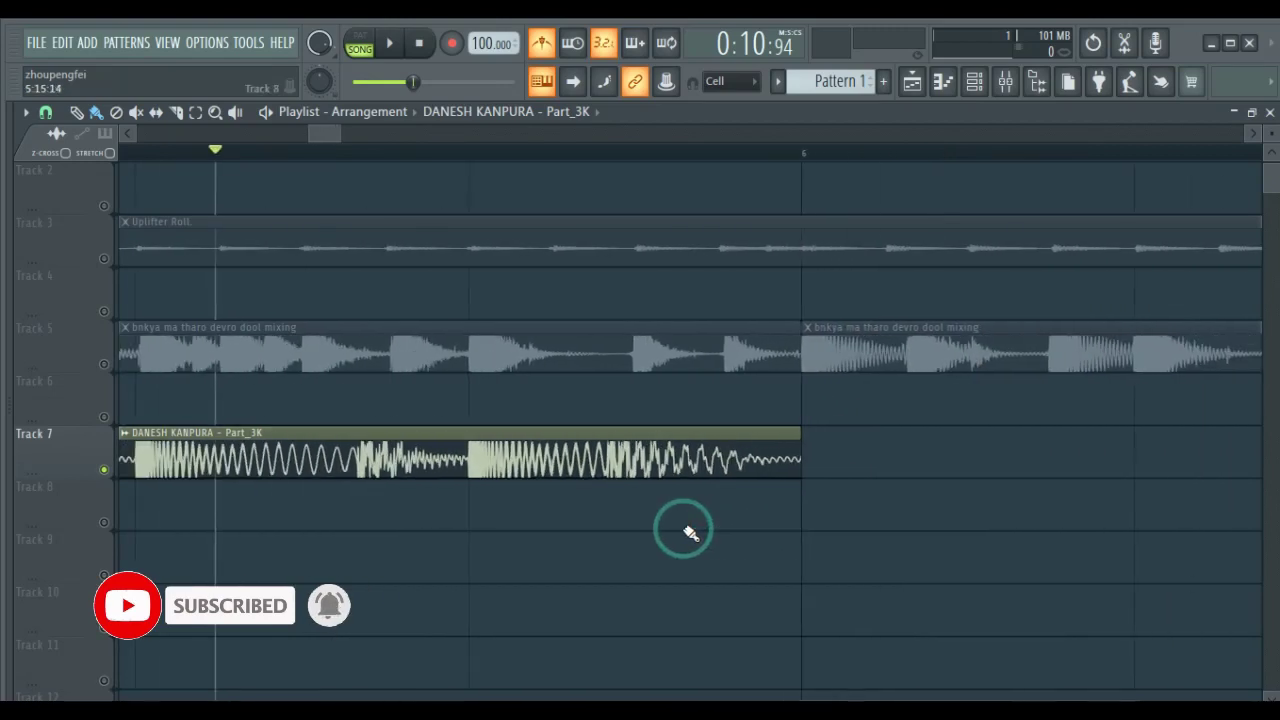
{"action": "scroll", "coordinate": [491, 531], "scroll_direction": "down", "scroll_amount": 2}
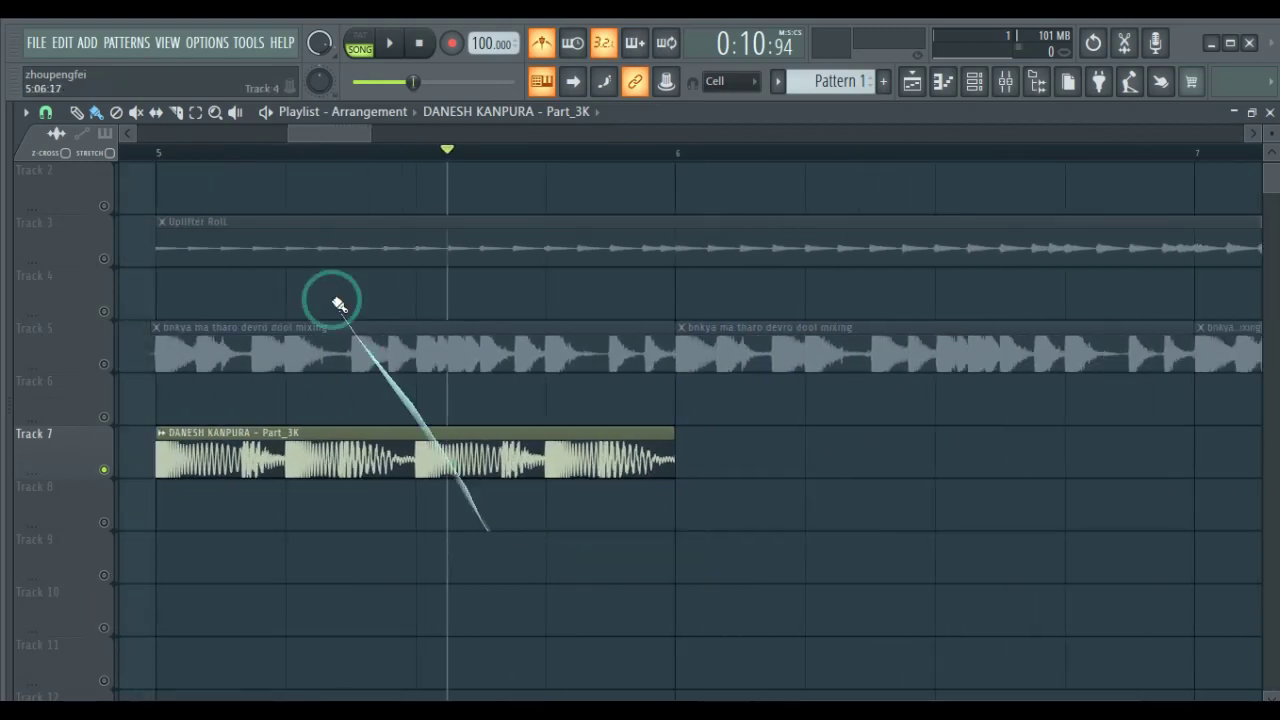
{"action": "left_click_drag", "start_coordinate": [309, 140], "coordinate": [337, 151]}
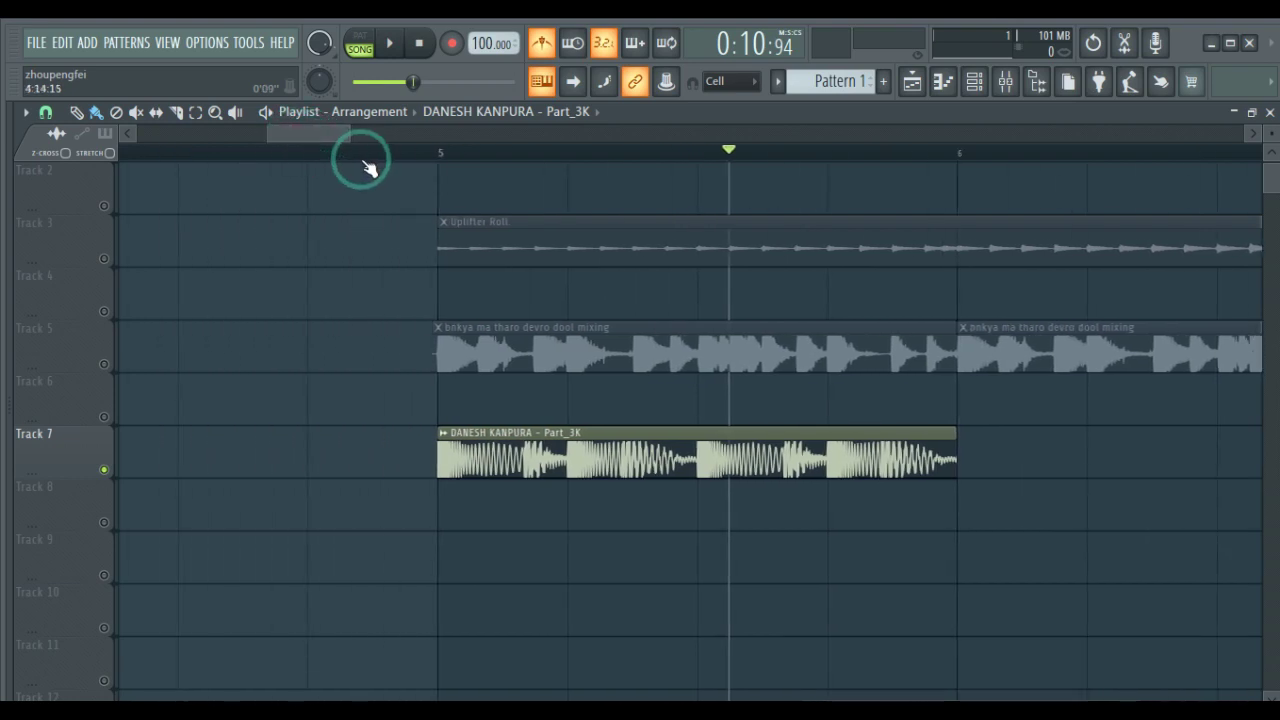
Add three copies of the Part_3K clip on Track 7 and shift them so they follow seamlessly from bar 6 to bar 9.
{"action": "scroll", "coordinate": [363, 162], "scroll_direction": "down", "scroll_amount": 3}
{"action": "left_click", "coordinate": [489, 454]}
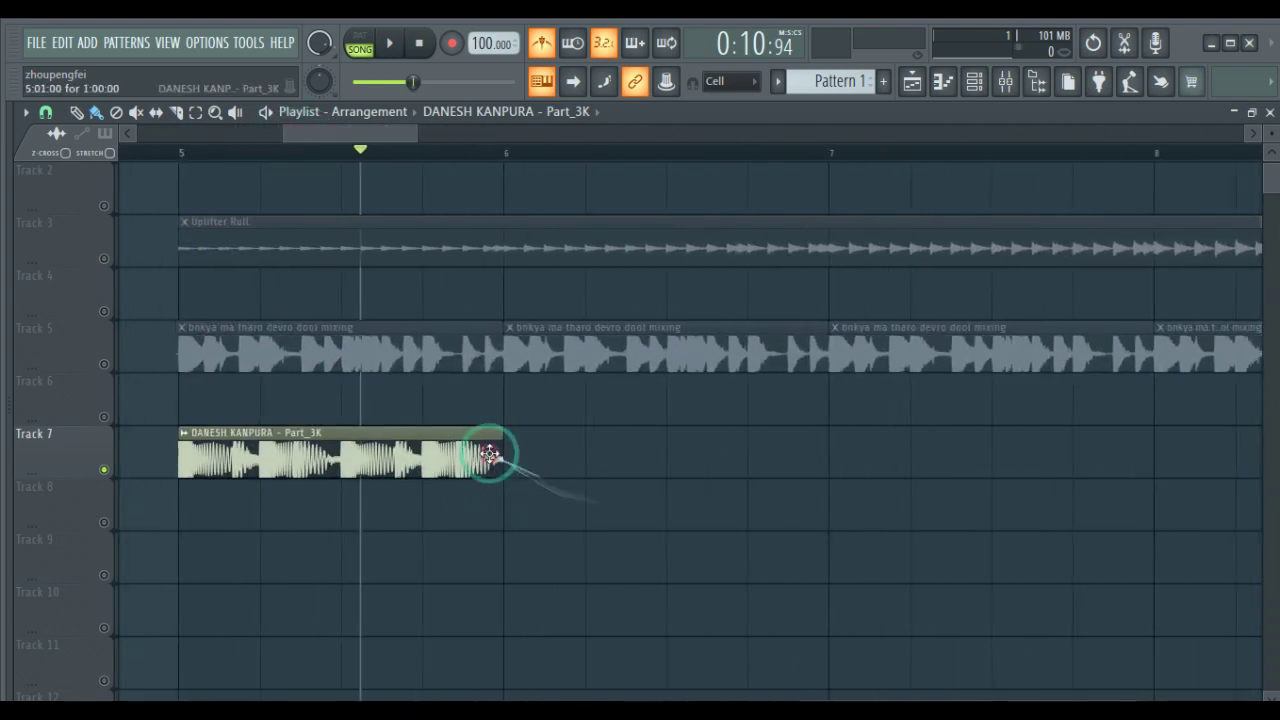
{"action": "left_click", "coordinate": [513, 455]}
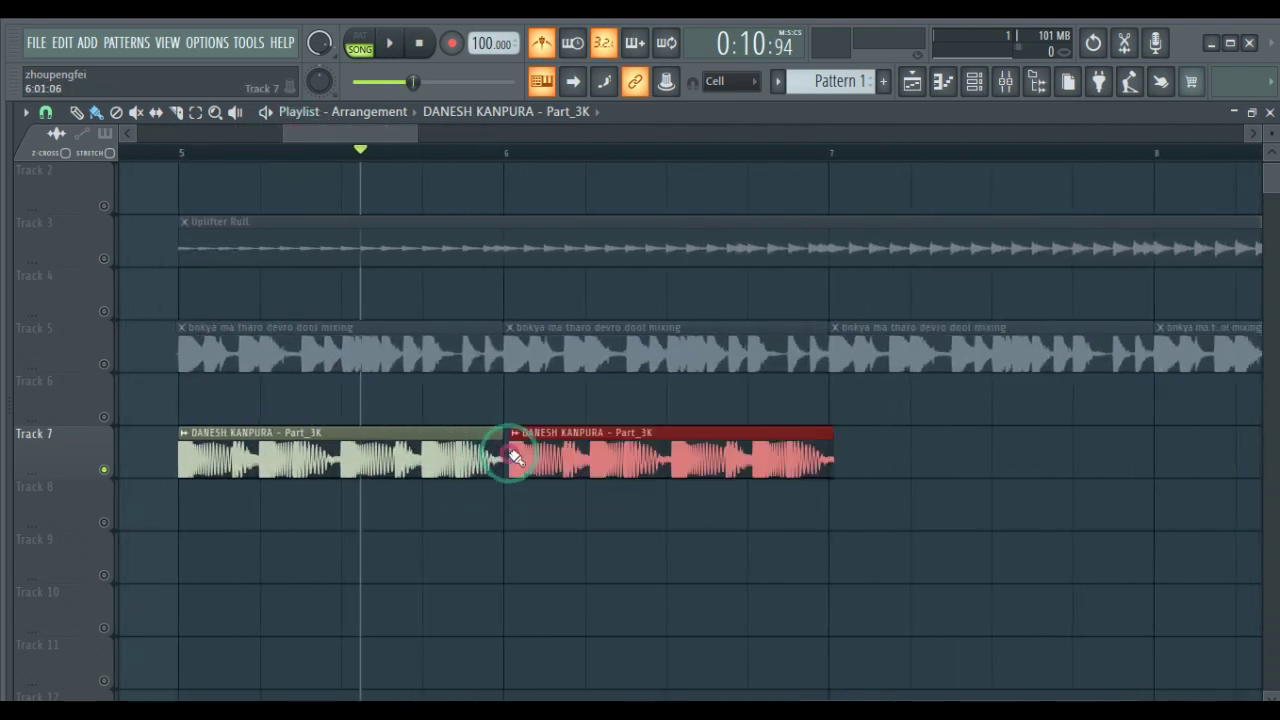
{"action": "left_click", "coordinate": [843, 457]}
{"action": "left_click", "coordinate": [1194, 450]}
{"action": "scroll", "coordinate": [525, 515], "scroll_direction": "up", "scroll_amount": 3}
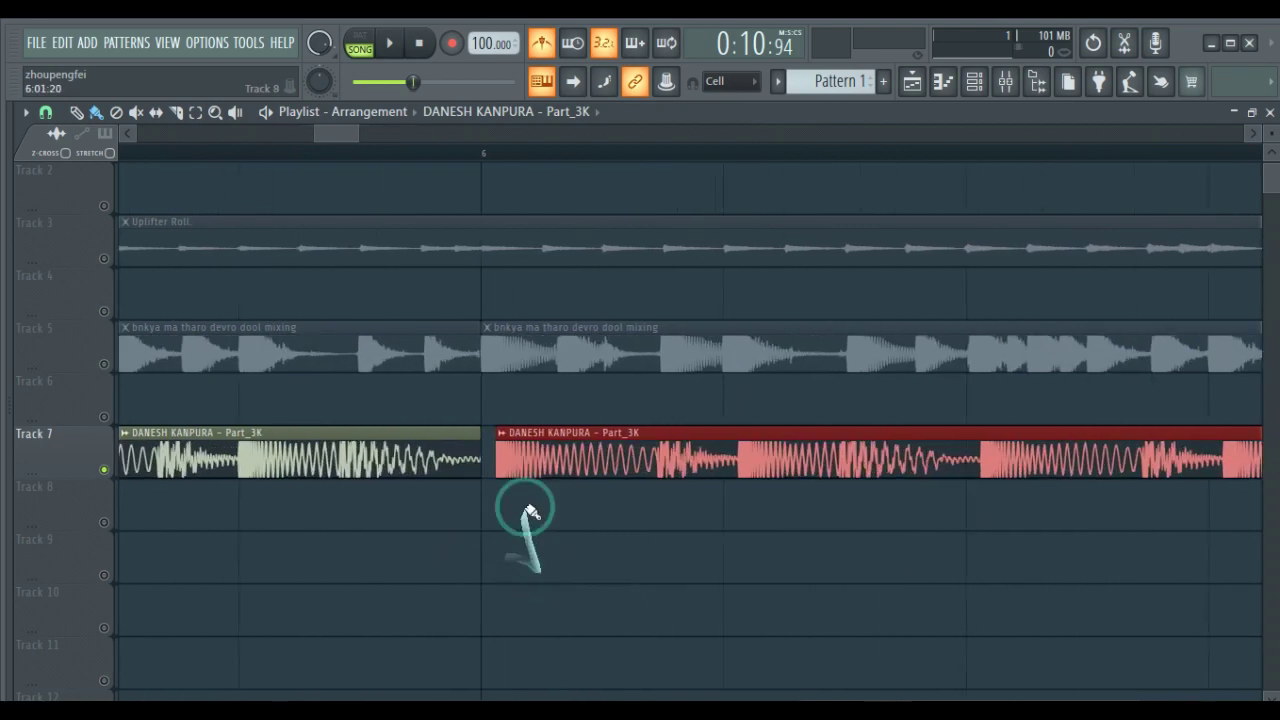
{"action": "left_click_drag", "start_coordinate": [516, 471], "coordinate": [505, 472]}
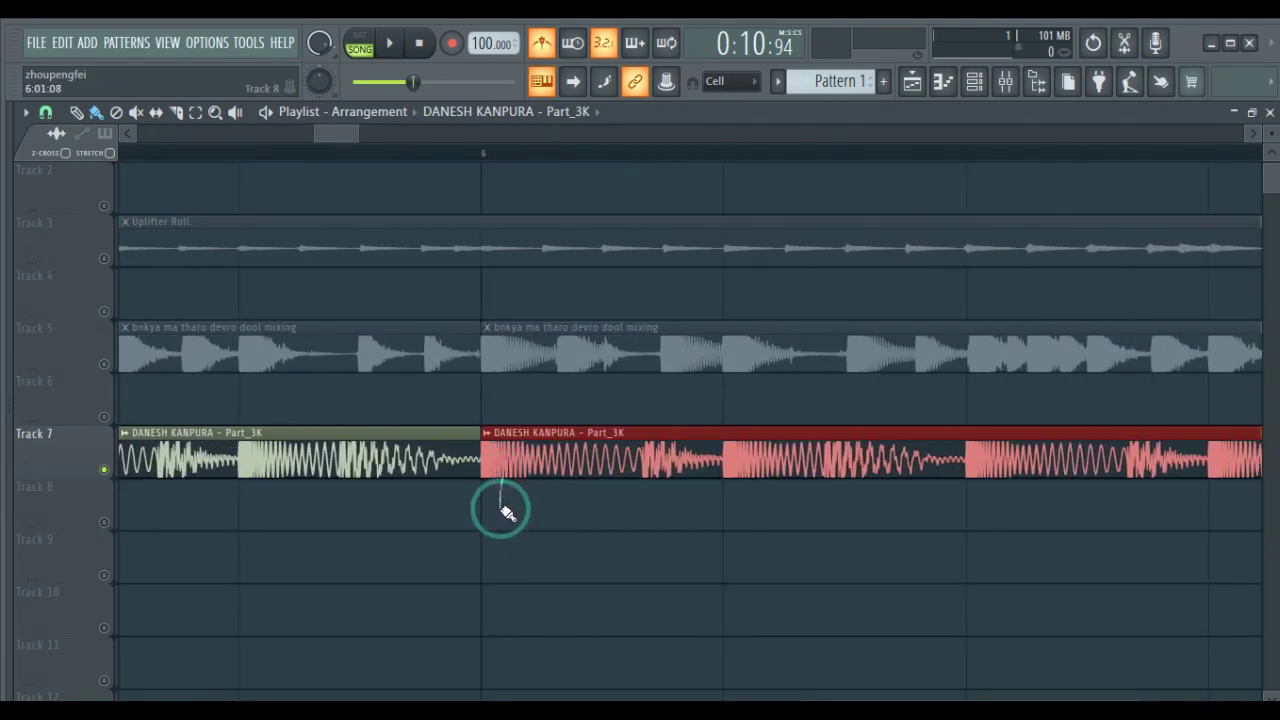
{"action": "scroll", "coordinate": [507, 513], "scroll_direction": "down", "scroll_amount": 5}
Play Track 7 from just before bar 5, lower the DANESH KANPURA - Part_3K channel volume to 15%, and stop playback.
{"action": "left_click", "coordinate": [340, 151]}
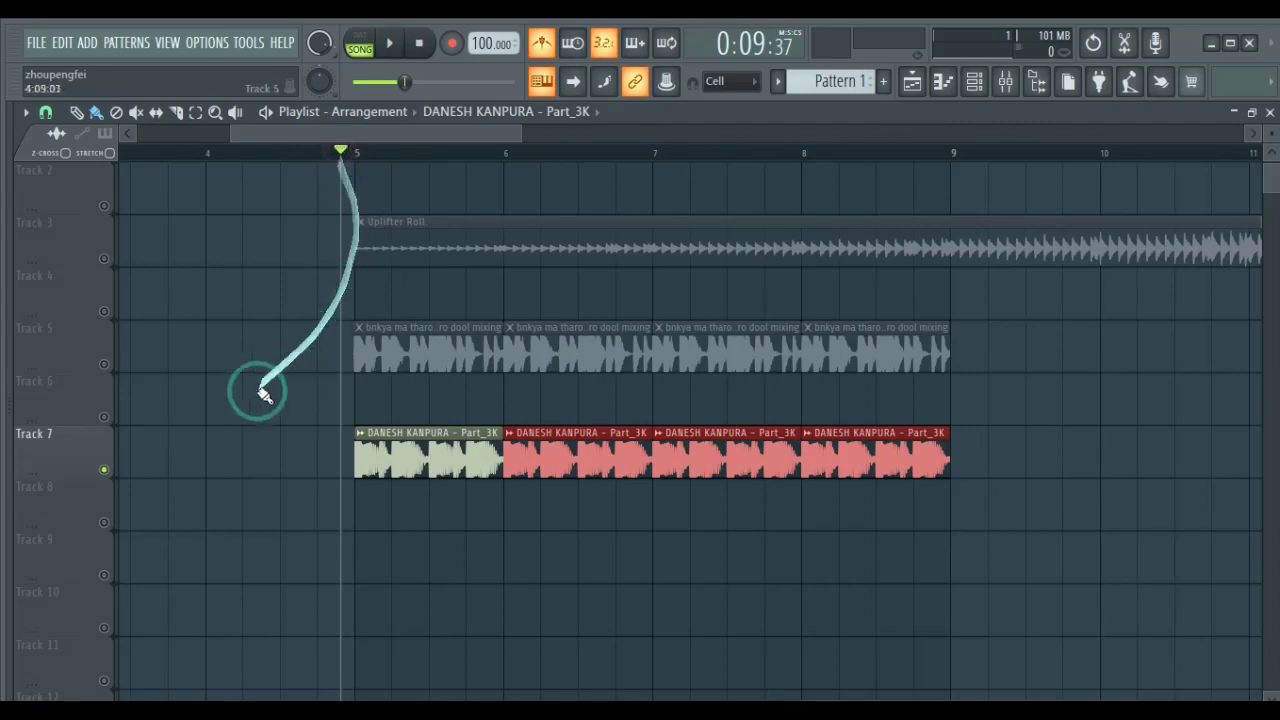
{"action": "key", "text": "space"}
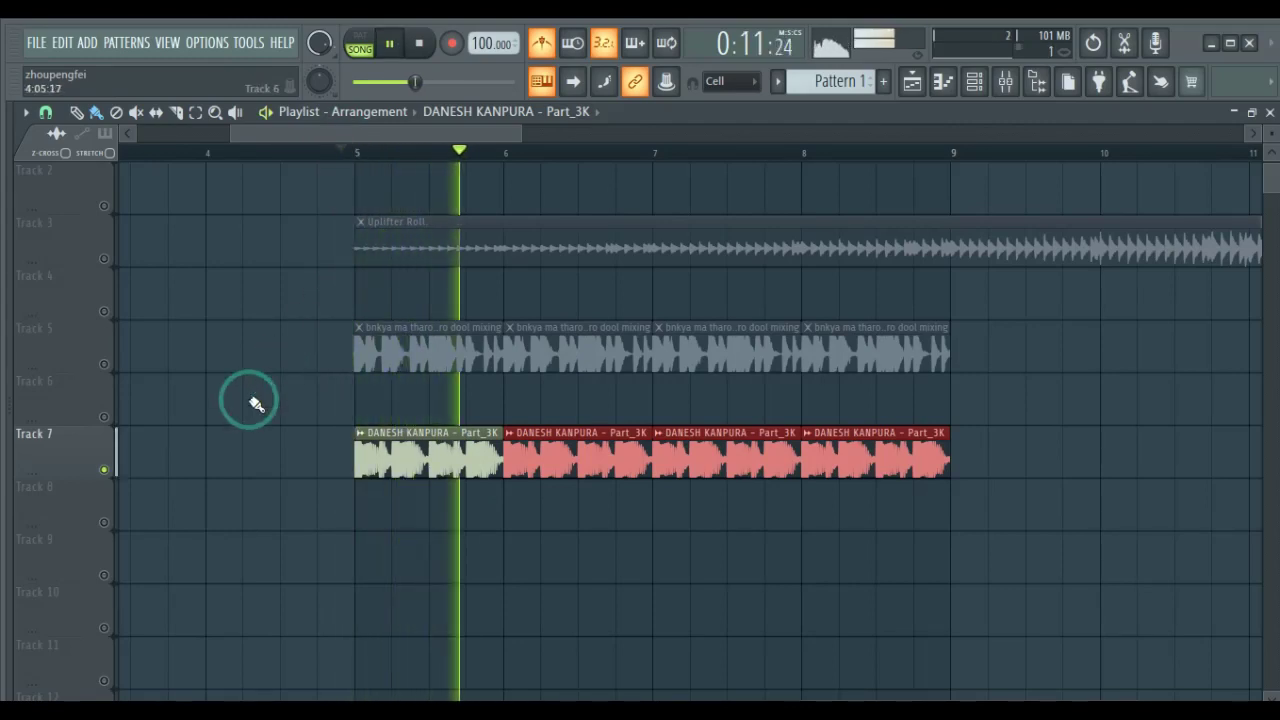
{"action": "left_click", "coordinate": [975, 84]}
{"action": "left_click", "coordinate": [386, 312]}
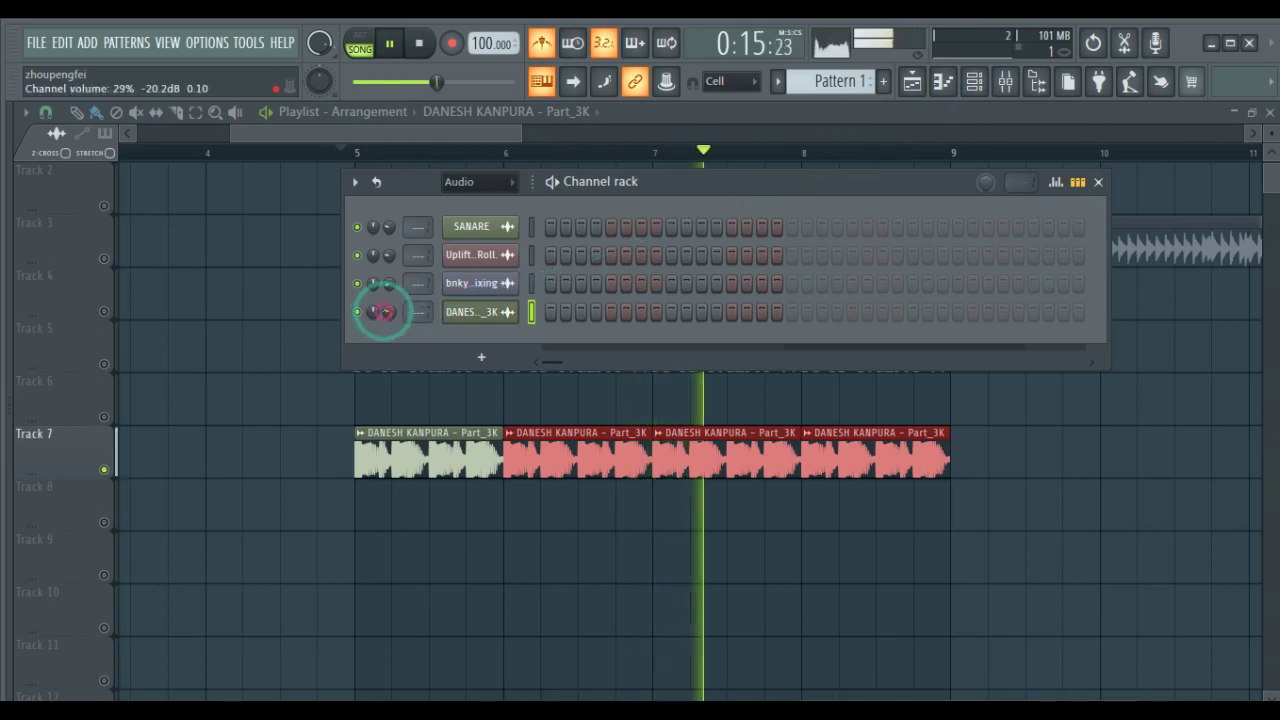
{"action": "left_click_drag", "start_coordinate": [386, 312], "coordinate": [386, 316]}
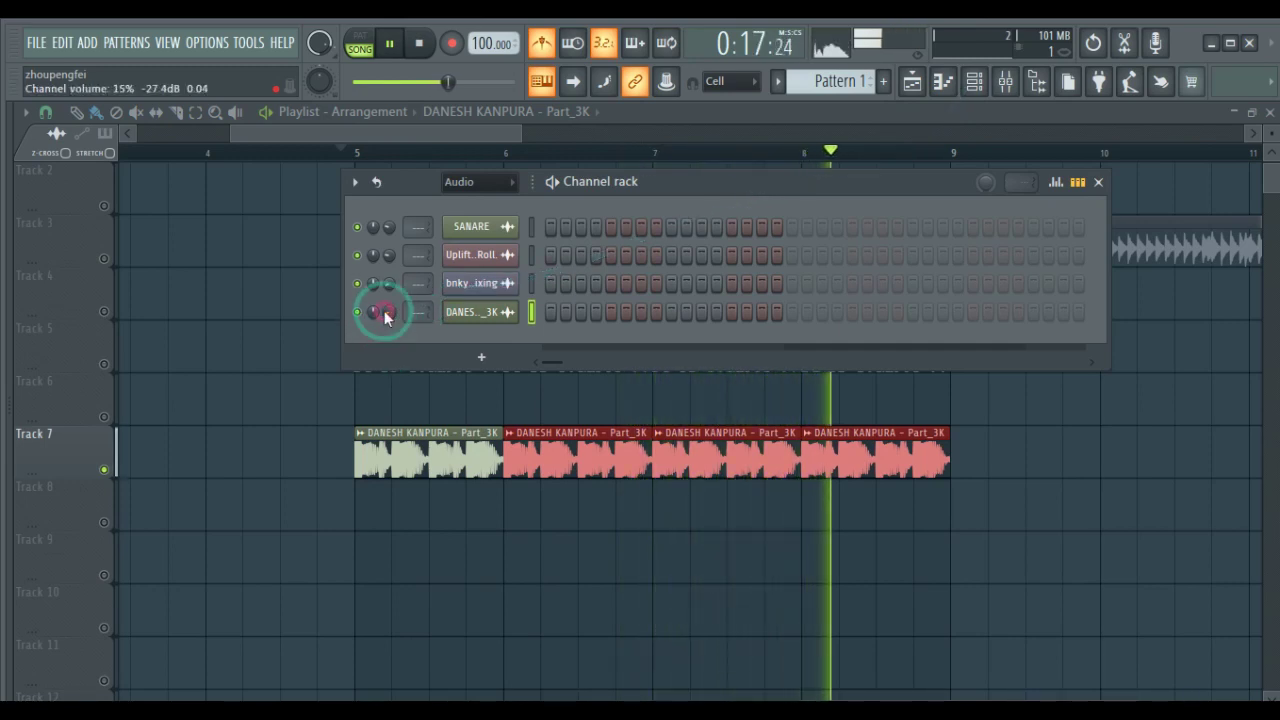
{"action": "key", "text": "space"}
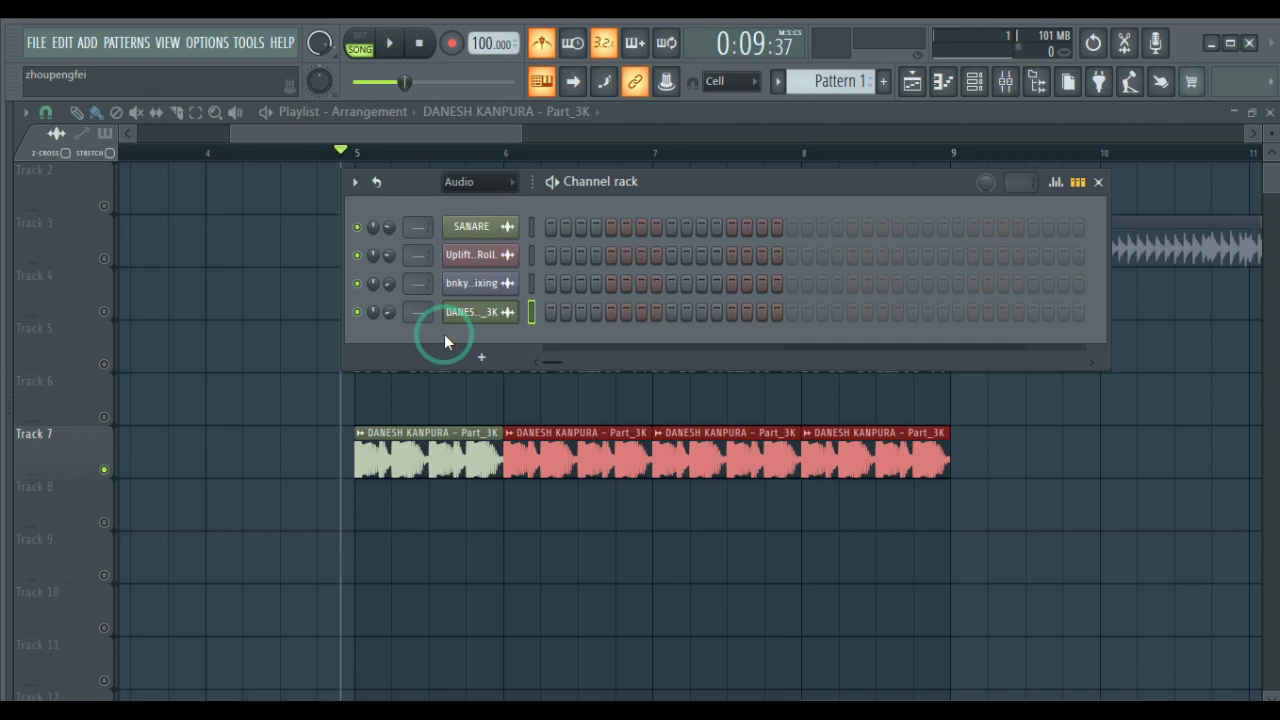
Replay the Part_3K clips with the metronome, stop the song, and return to the playlist's upper tracks.
{"action": "key", "text": "space"}
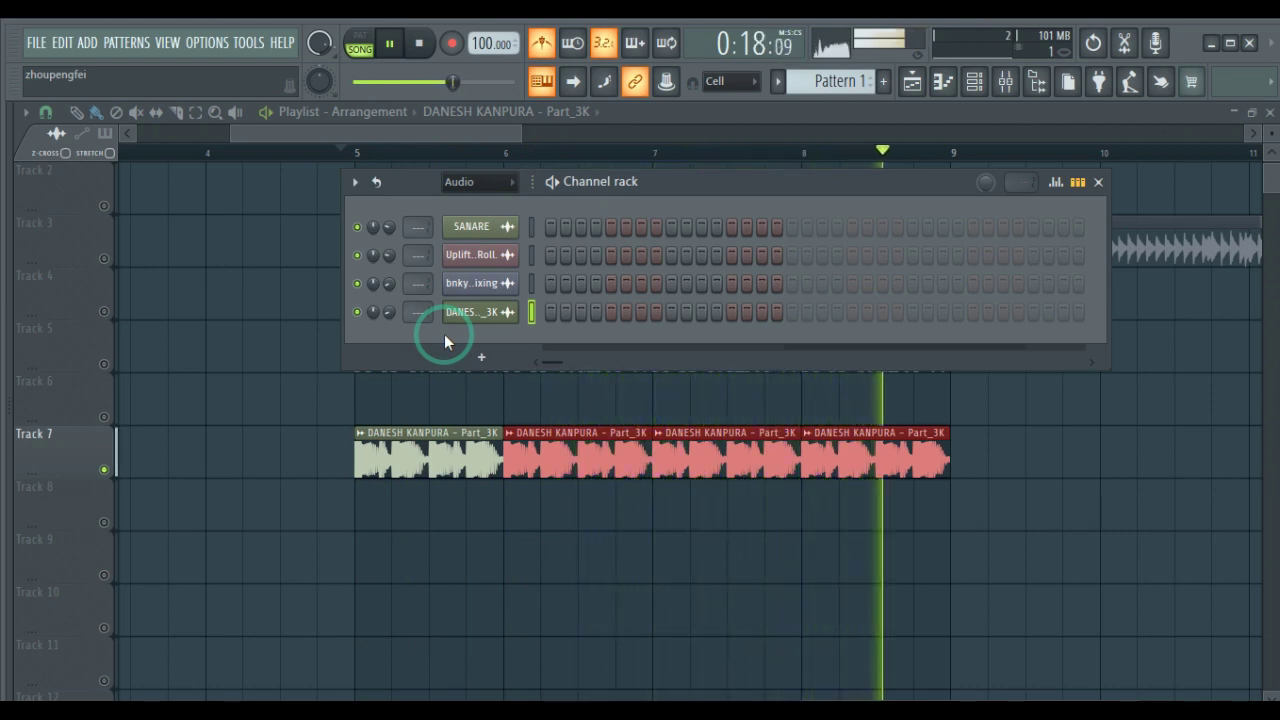
{"action": "key", "text": "space"}
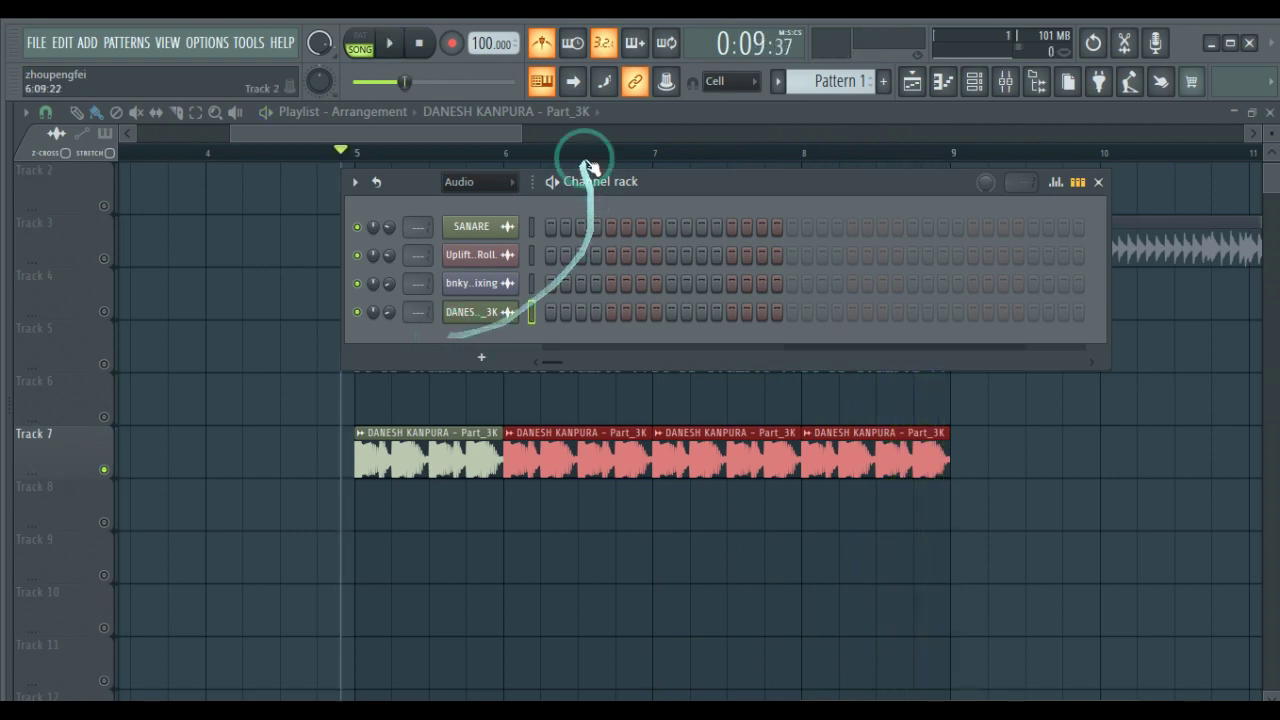
{"action": "left_click", "coordinate": [634, 118]}
{"action": "scroll", "coordinate": [320, 394], "scroll_direction": "up", "scroll_amount": 1}
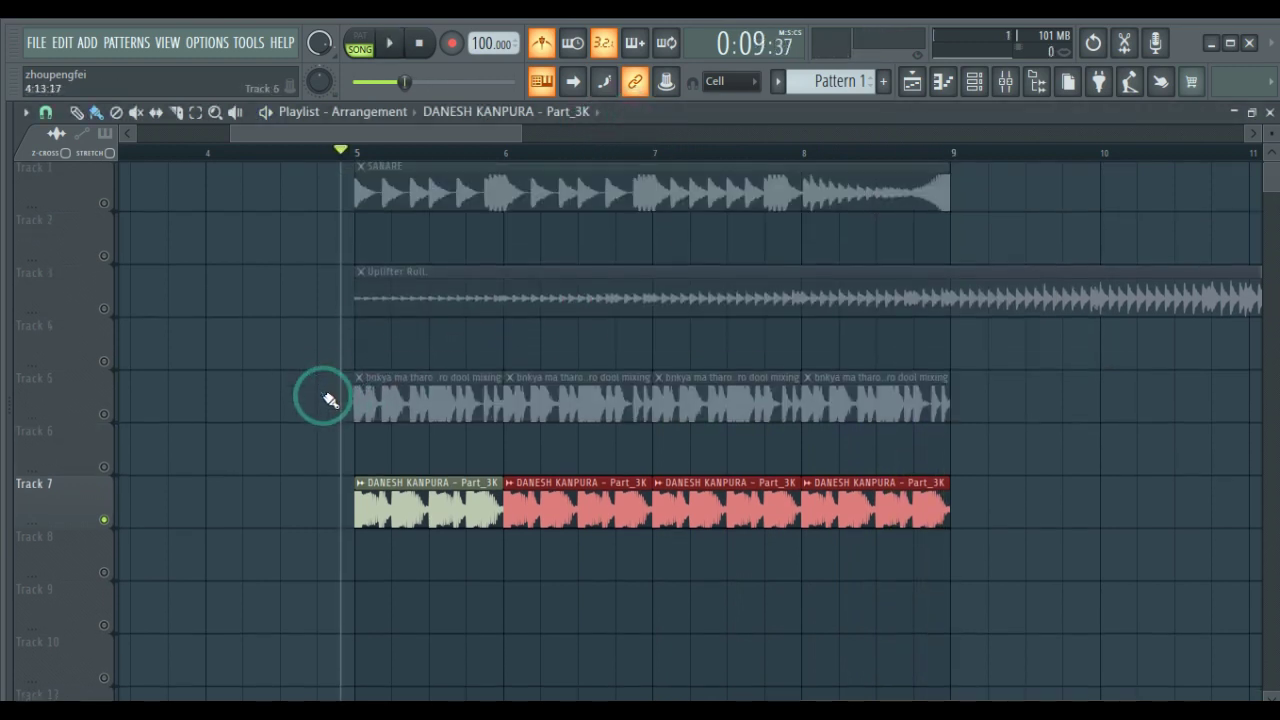
Solo Track 1 and play the SANARE clip briefly with the metronome from just before bar 5.
{"action": "left_click", "coordinate": [106, 416]}
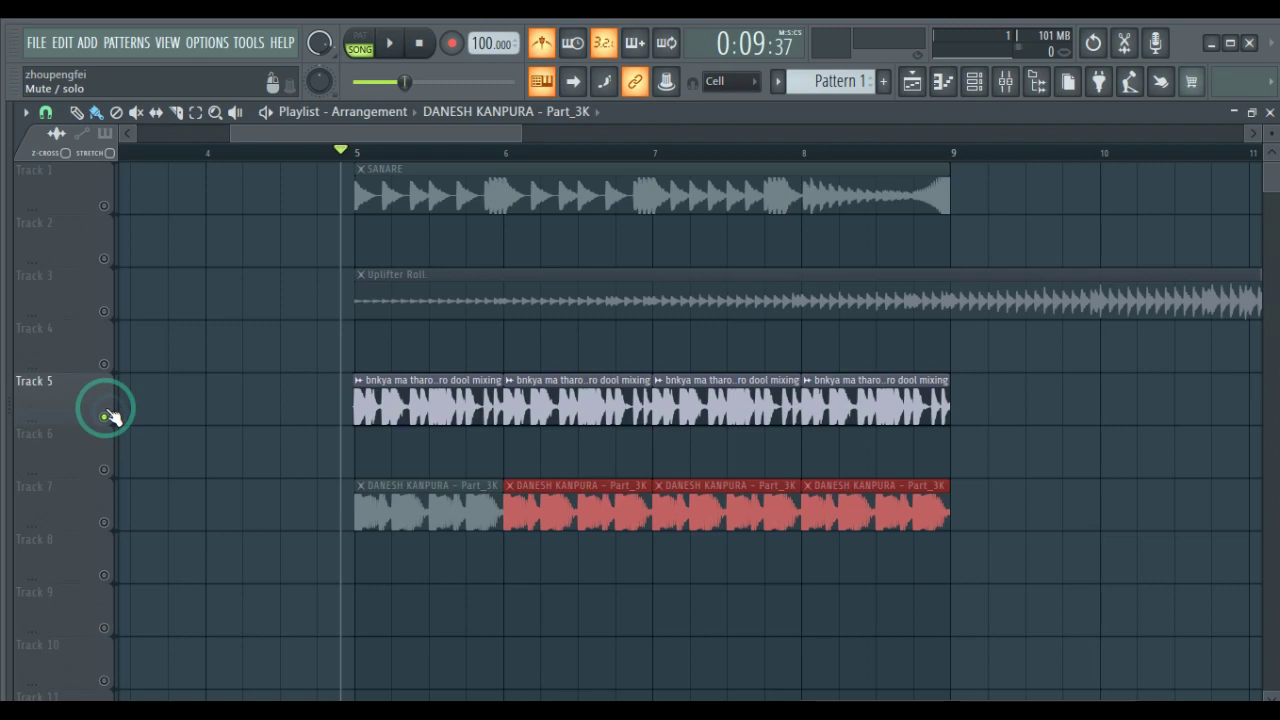
{"action": "left_click", "coordinate": [101, 208]}
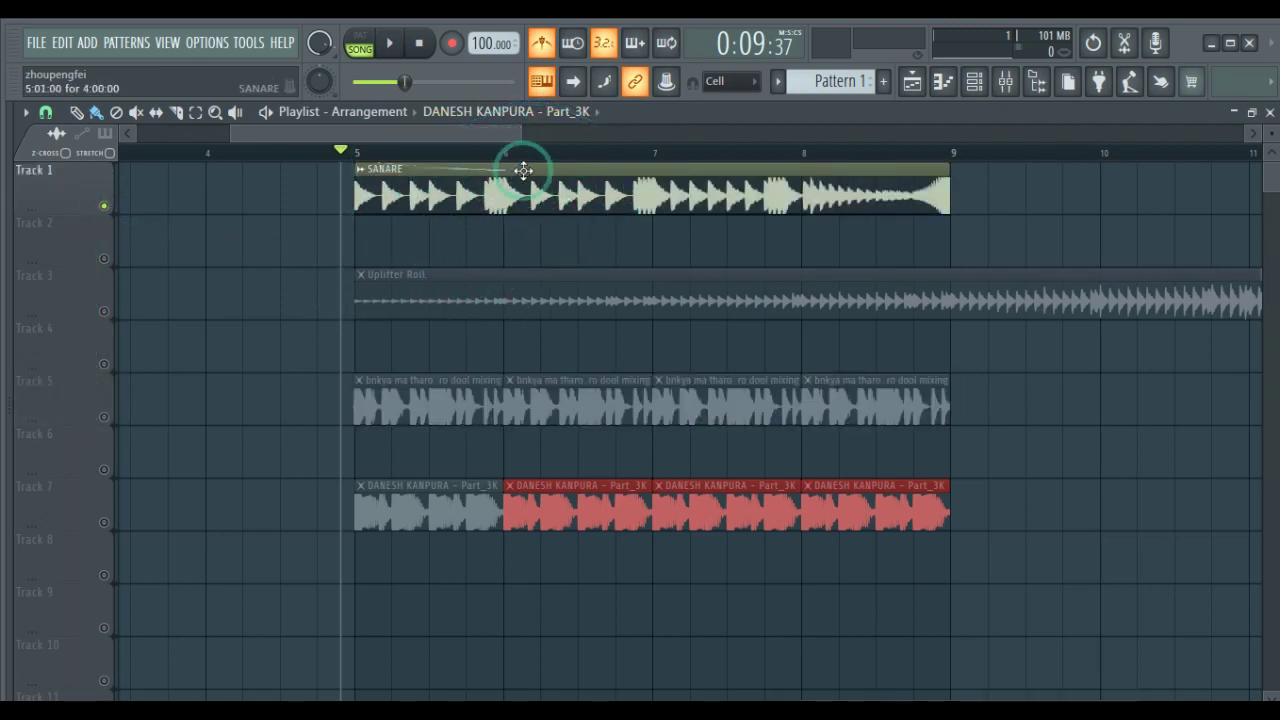
{"action": "key", "text": "space"}
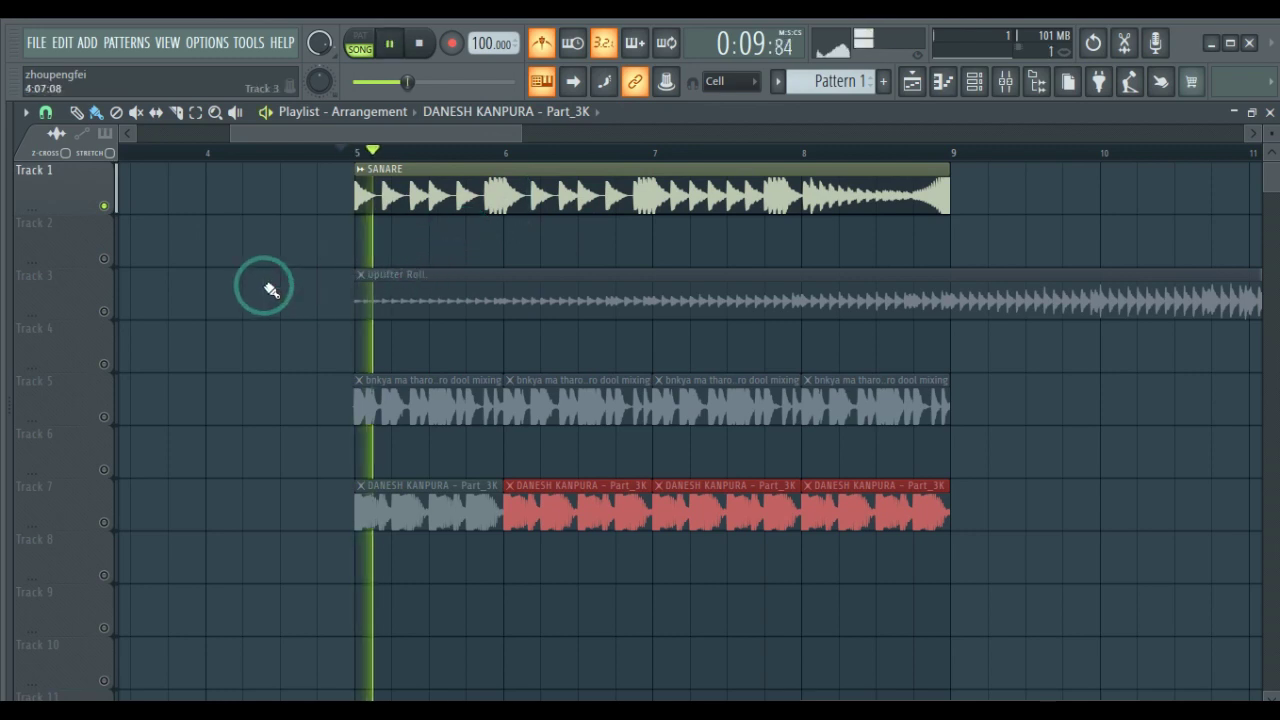
{"action": "key", "text": "space"}
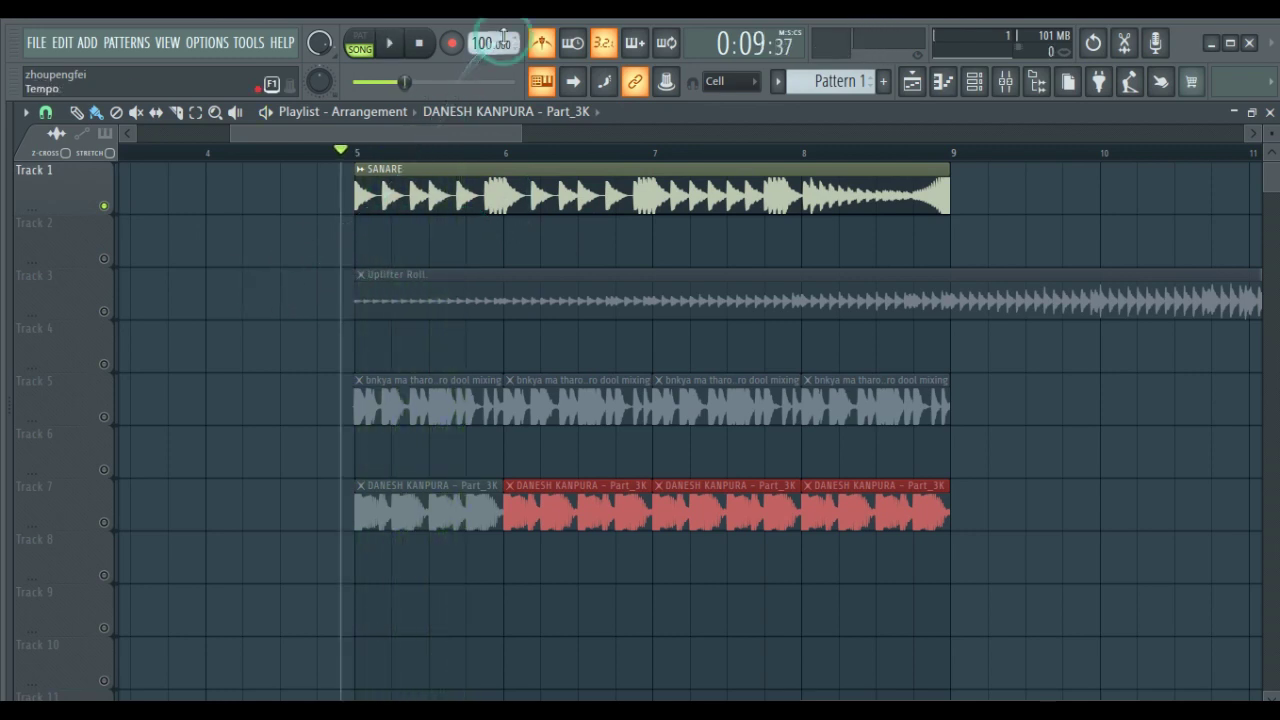
Set the project tempo to 130 BPM and restretch all channels to match.
{"action": "right_click", "coordinate": [491, 40]}
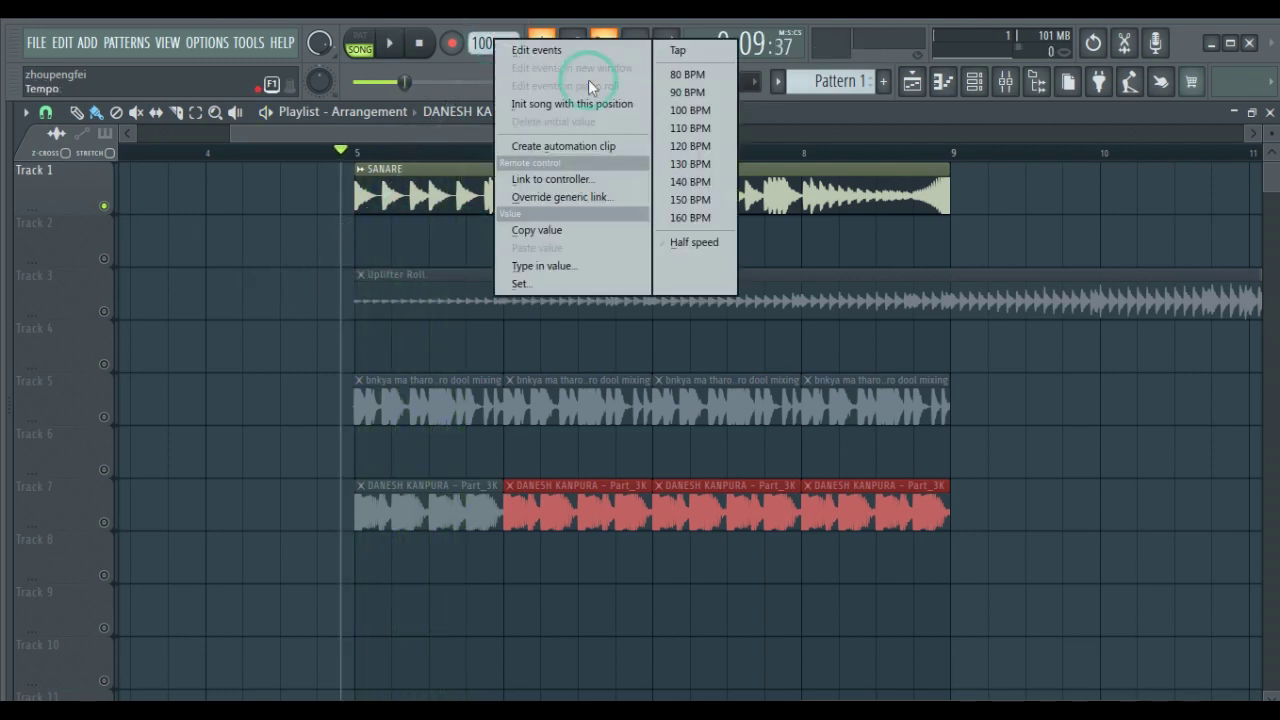
{"action": "left_click", "coordinate": [691, 163]}
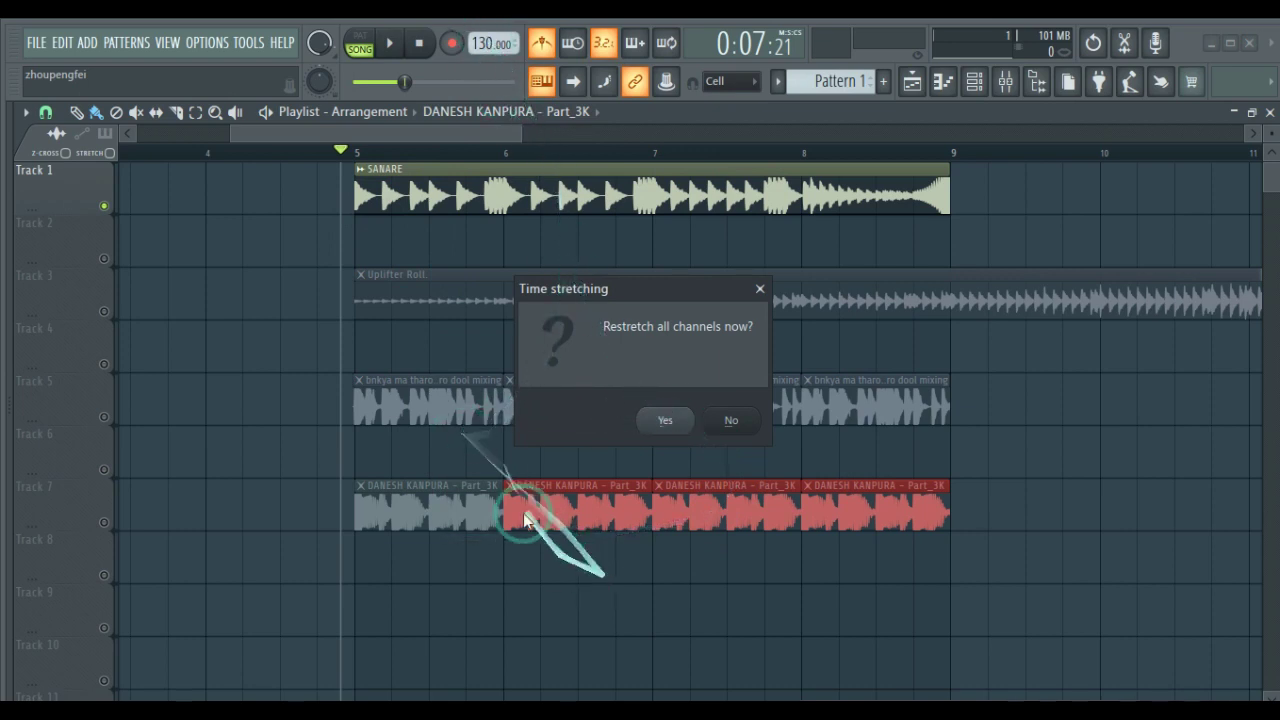
{"action": "left_click", "coordinate": [662, 421]}
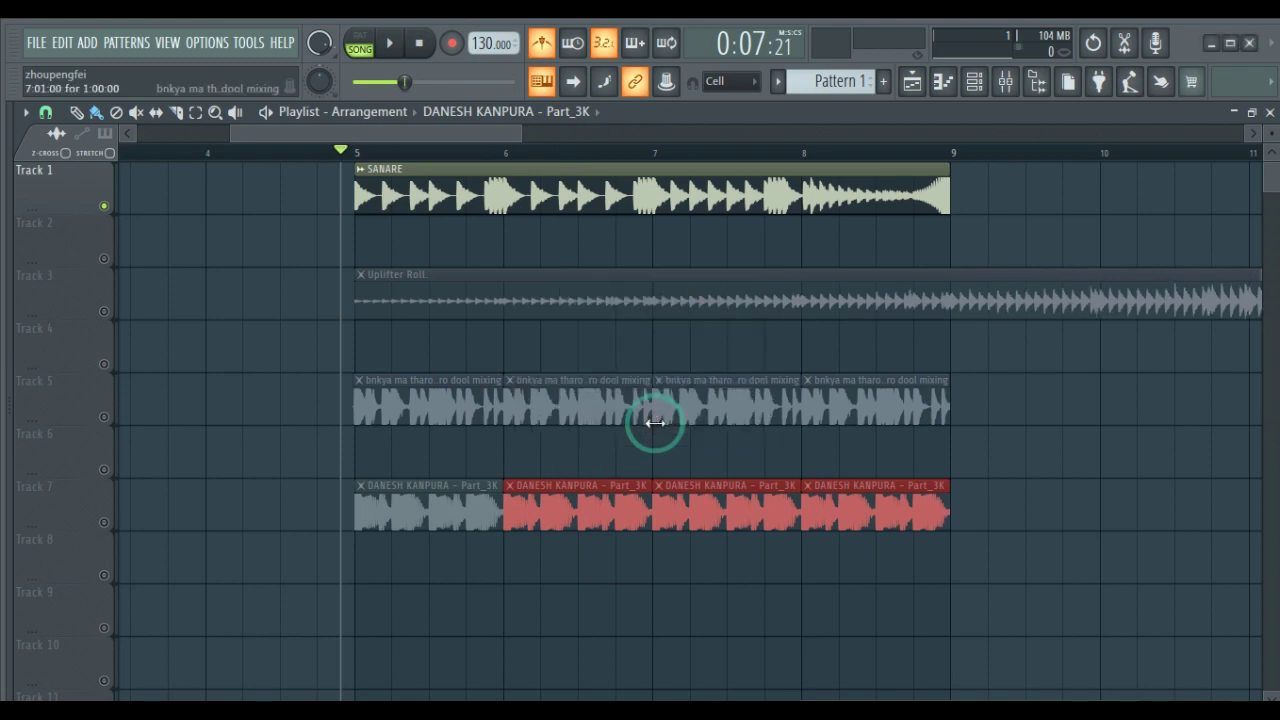
Play the SANARE clip at the new tempo, and solo Track 3 to play the Uplifter Roll clip against the metronome.
{"action": "key", "text": "space"}
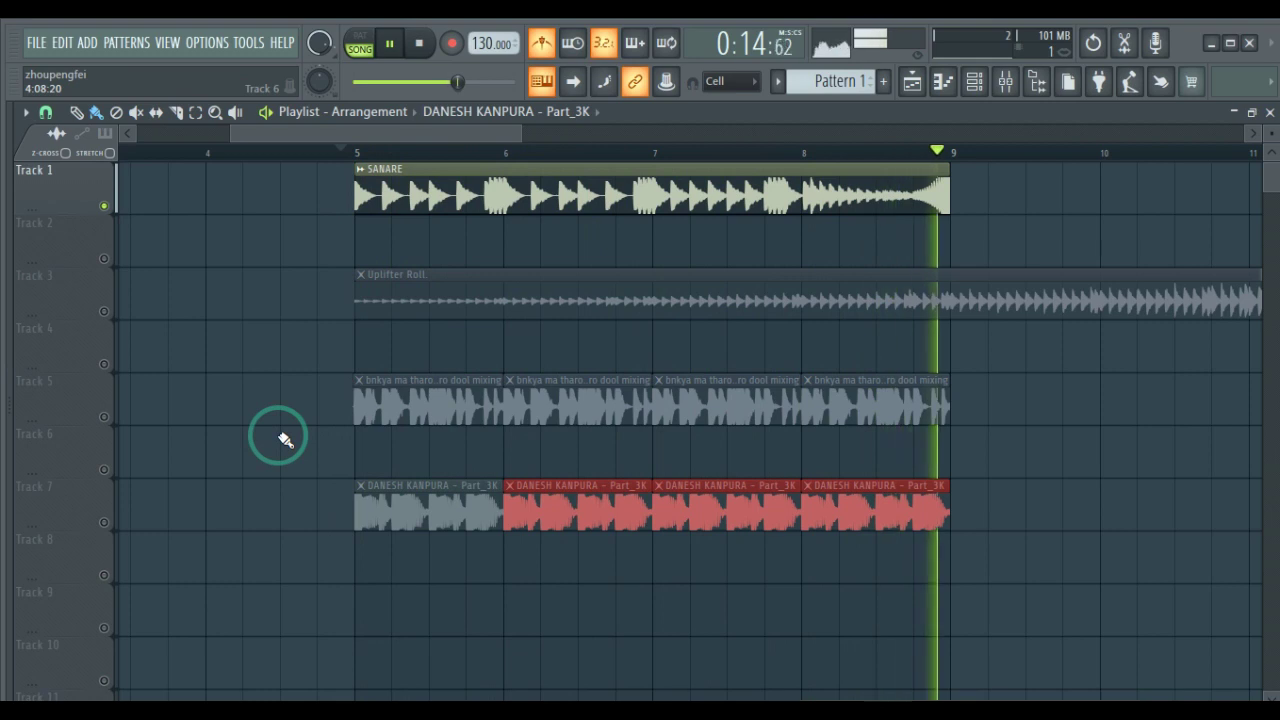
{"action": "key", "text": "space"}
{"action": "right_click", "coordinate": [104, 311]}
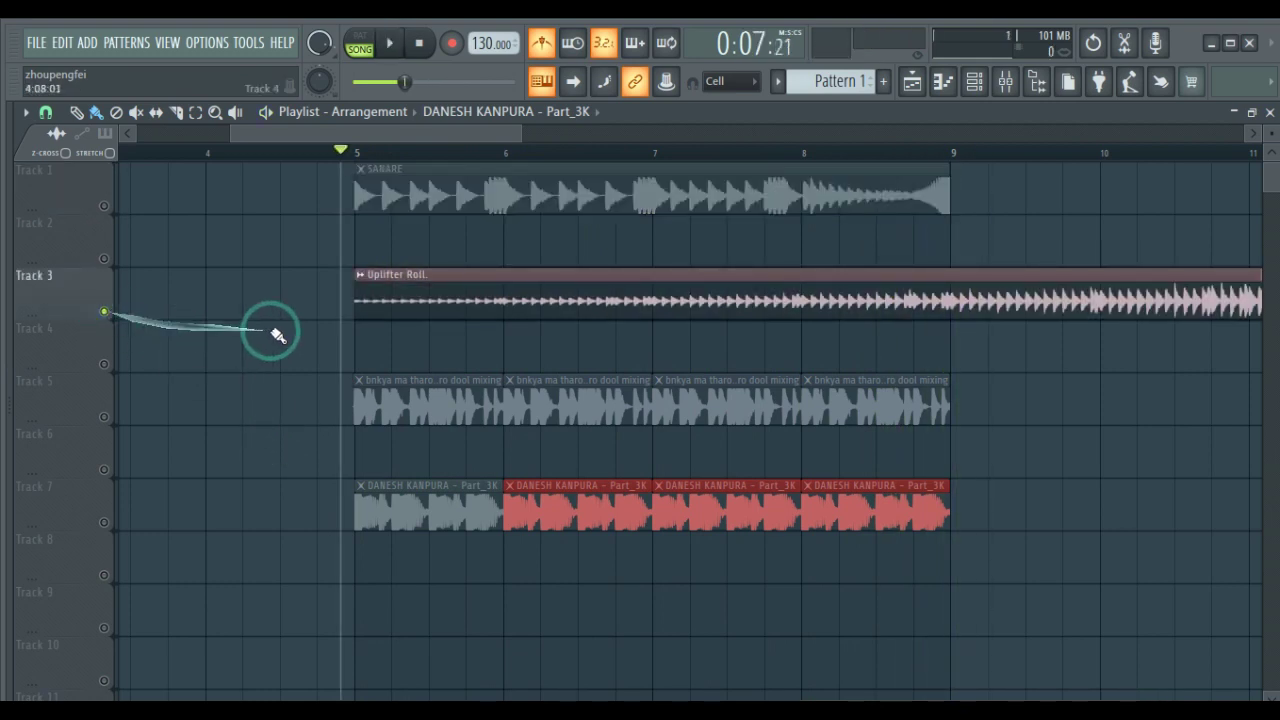
{"action": "key", "text": "space"}
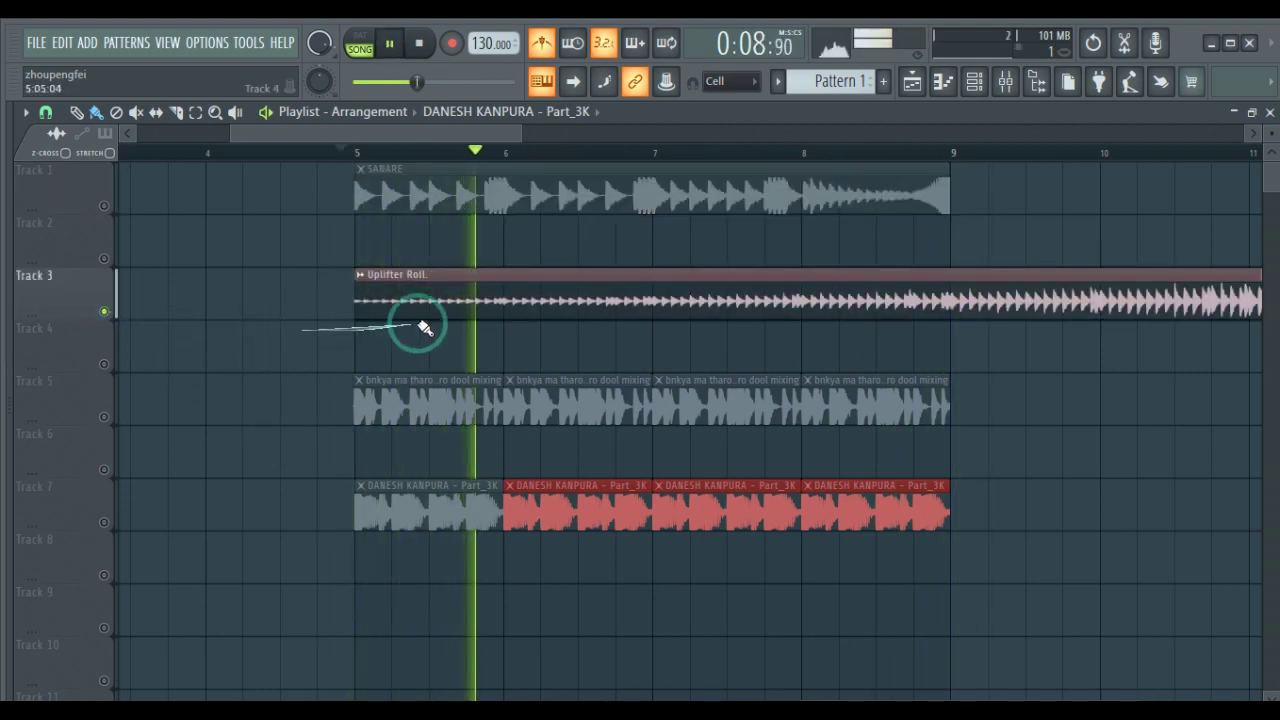
{"action": "scroll", "coordinate": [890, 158], "scroll_direction": "down", "scroll_amount": 2}
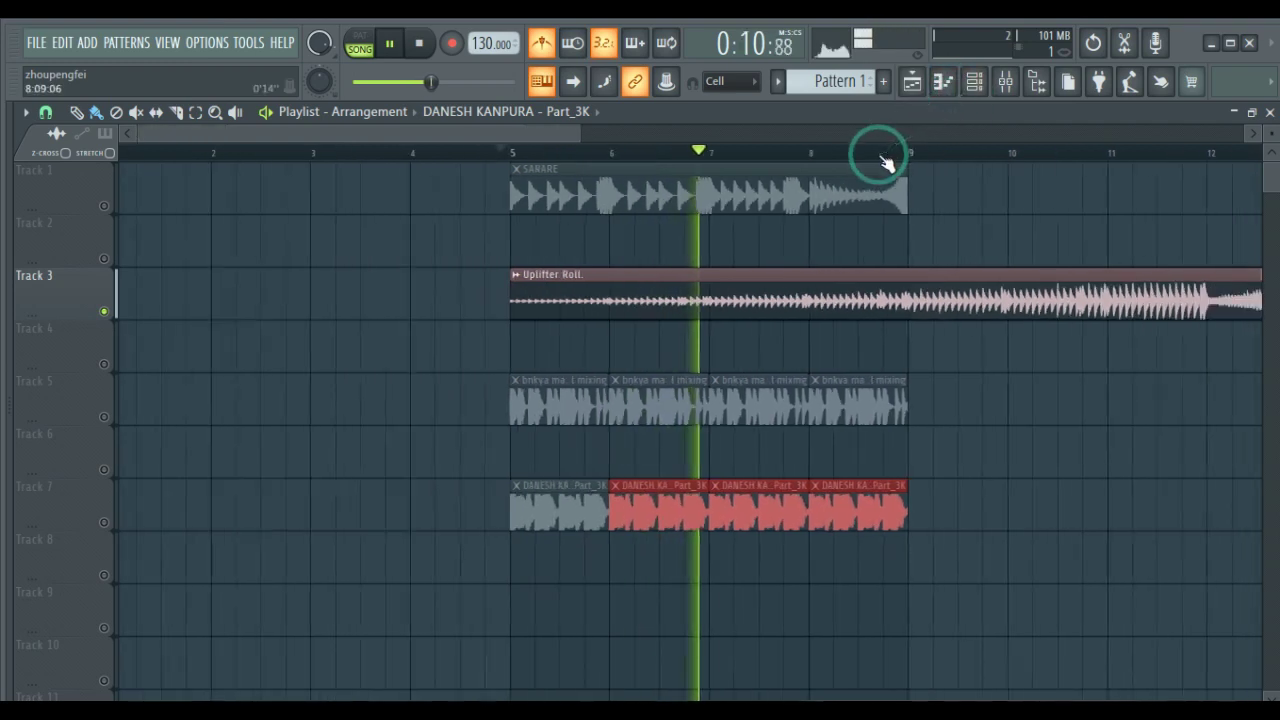
{"action": "left_click_drag", "start_coordinate": [486, 134], "coordinate": [565, 136]}
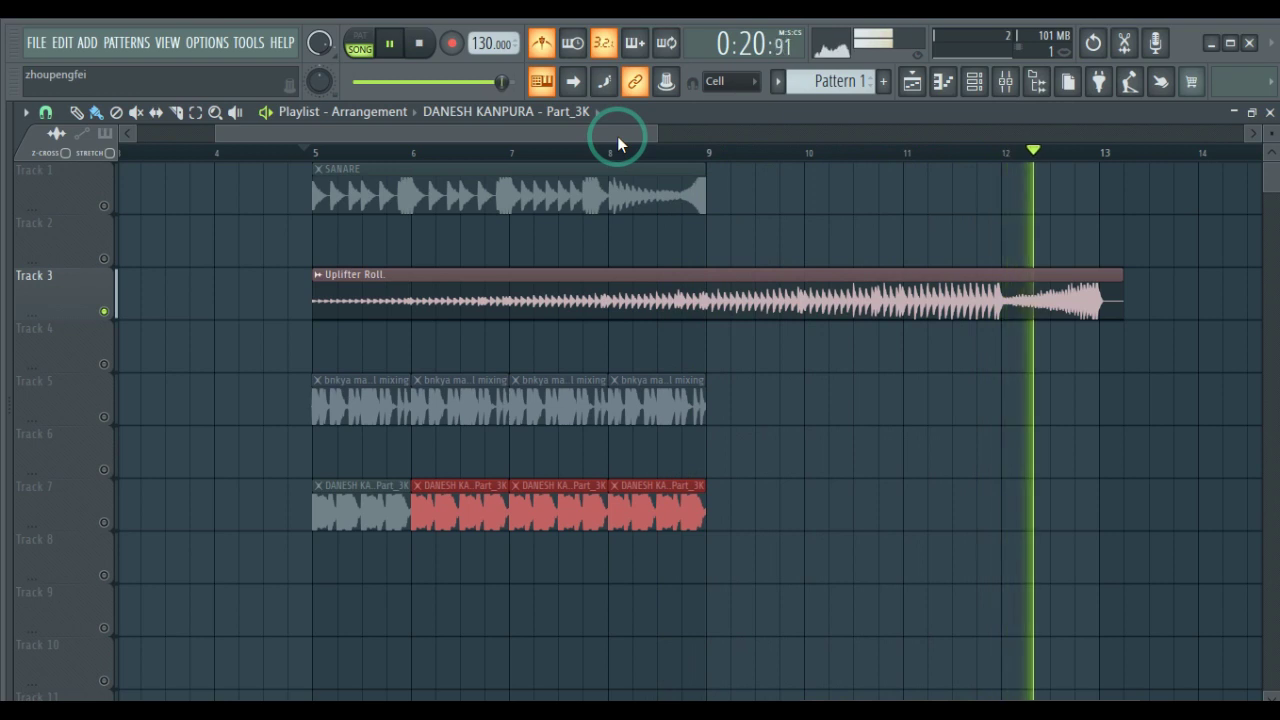
{"action": "key", "text": "space"}
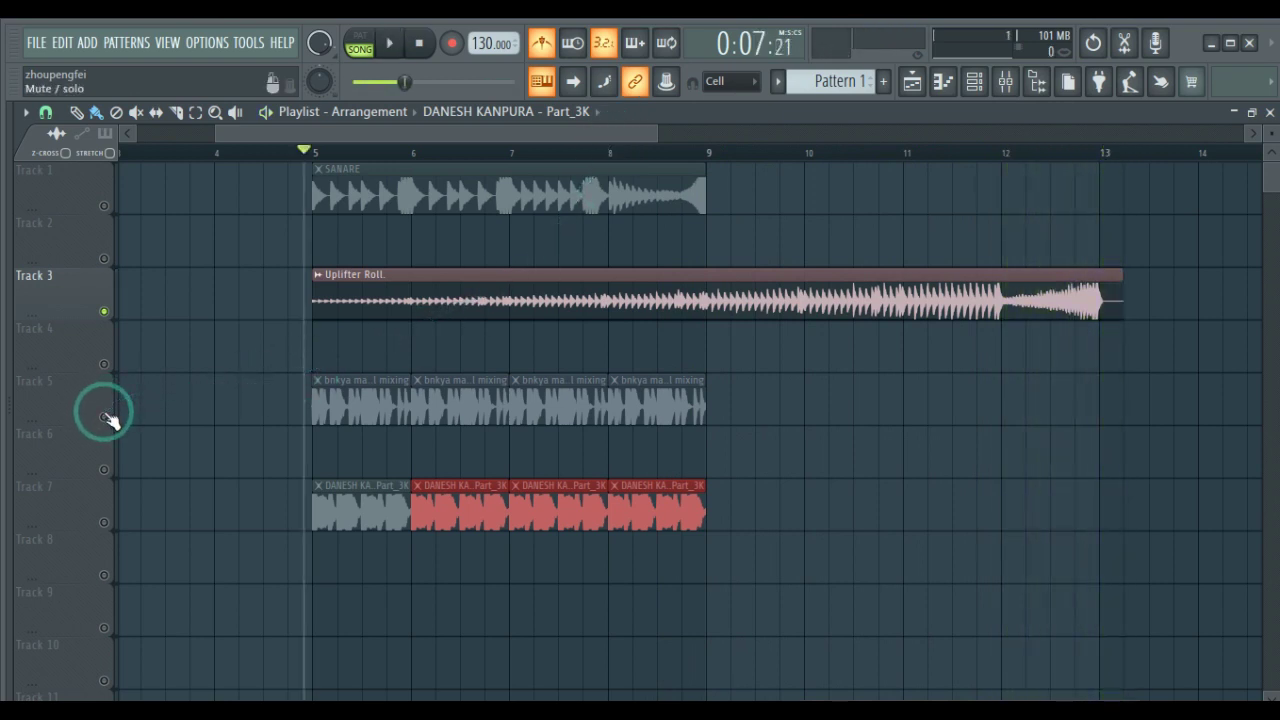
Solo Track 5 and play the bnkya ma tharo devro dool mixing clips against the metronome from just before bar 5.
{"action": "right_click", "coordinate": [104, 417]}
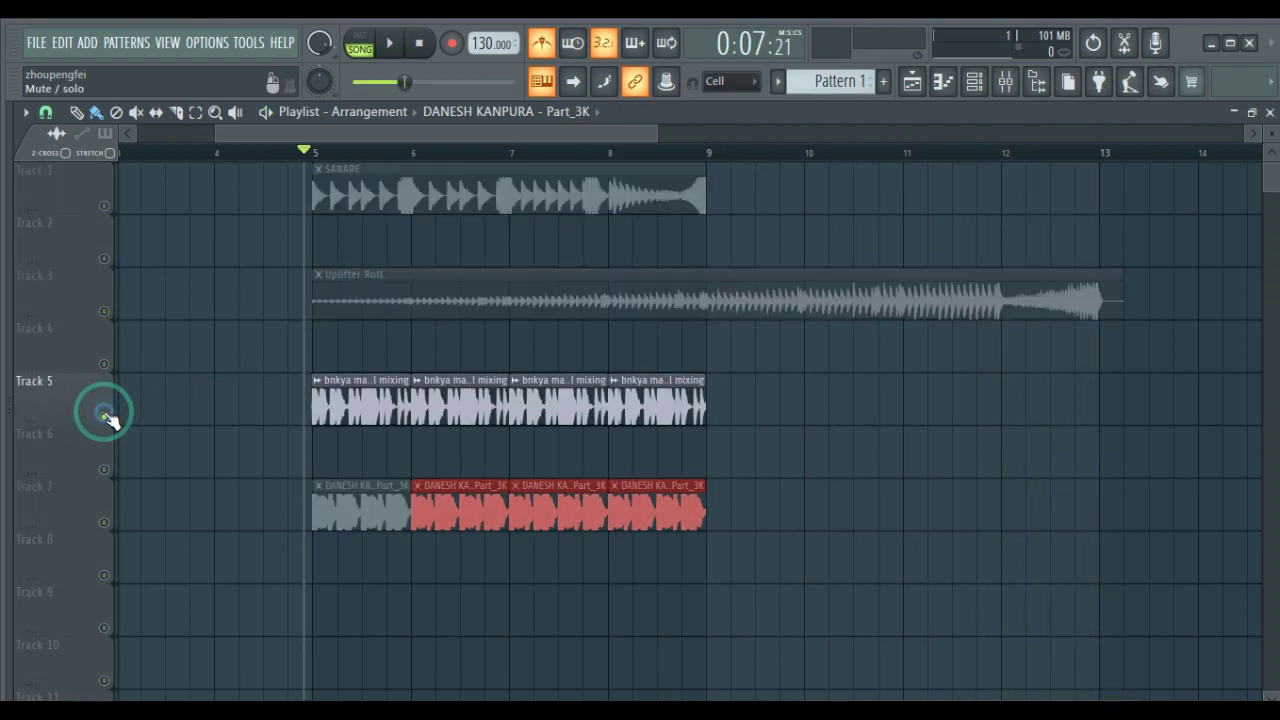
{"action": "key", "text": "space"}
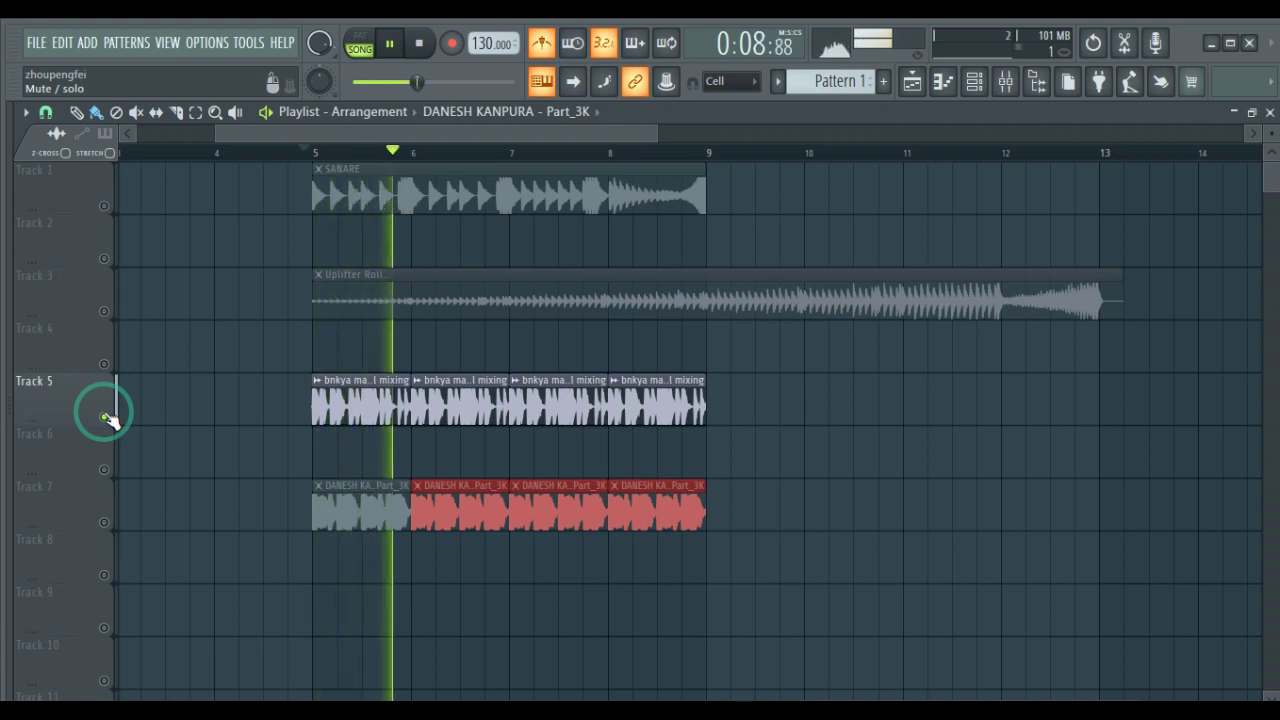
{"action": "key", "text": "space"}
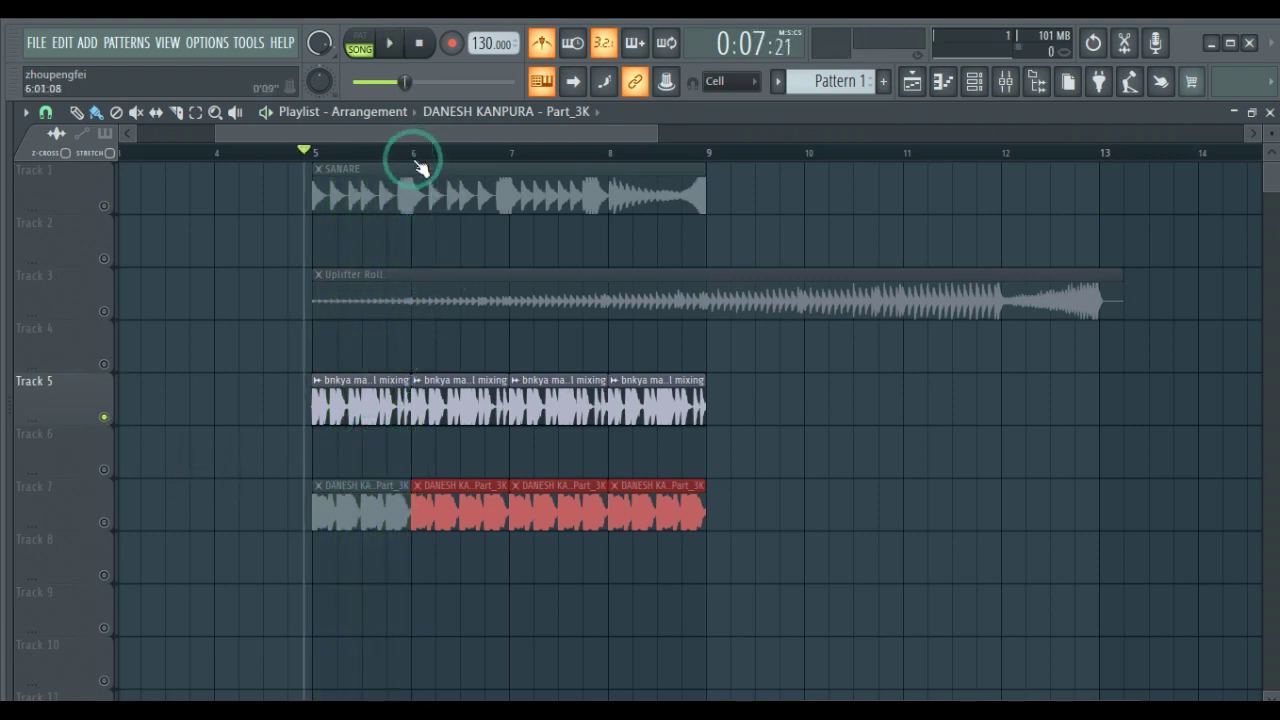
{"action": "left_click_drag", "start_coordinate": [420, 168], "coordinate": [391, 131]}
{"action": "key", "text": "space"}
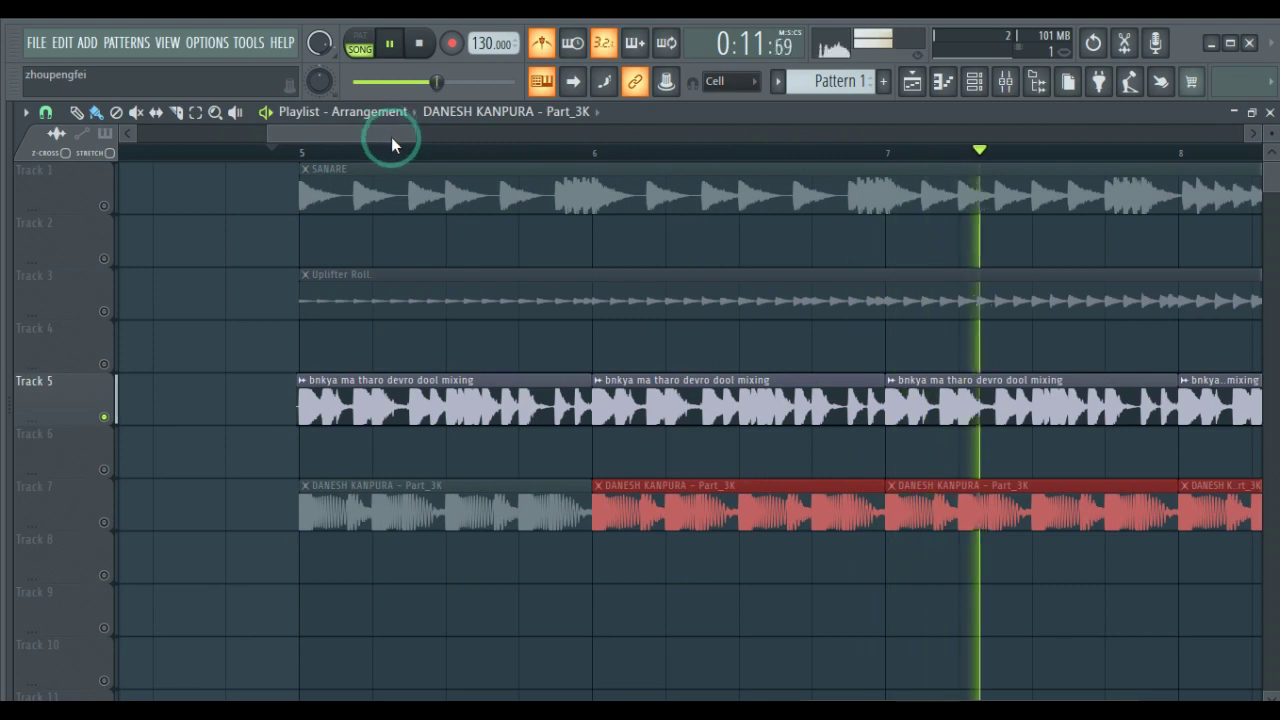
{"action": "key", "text": "space"}
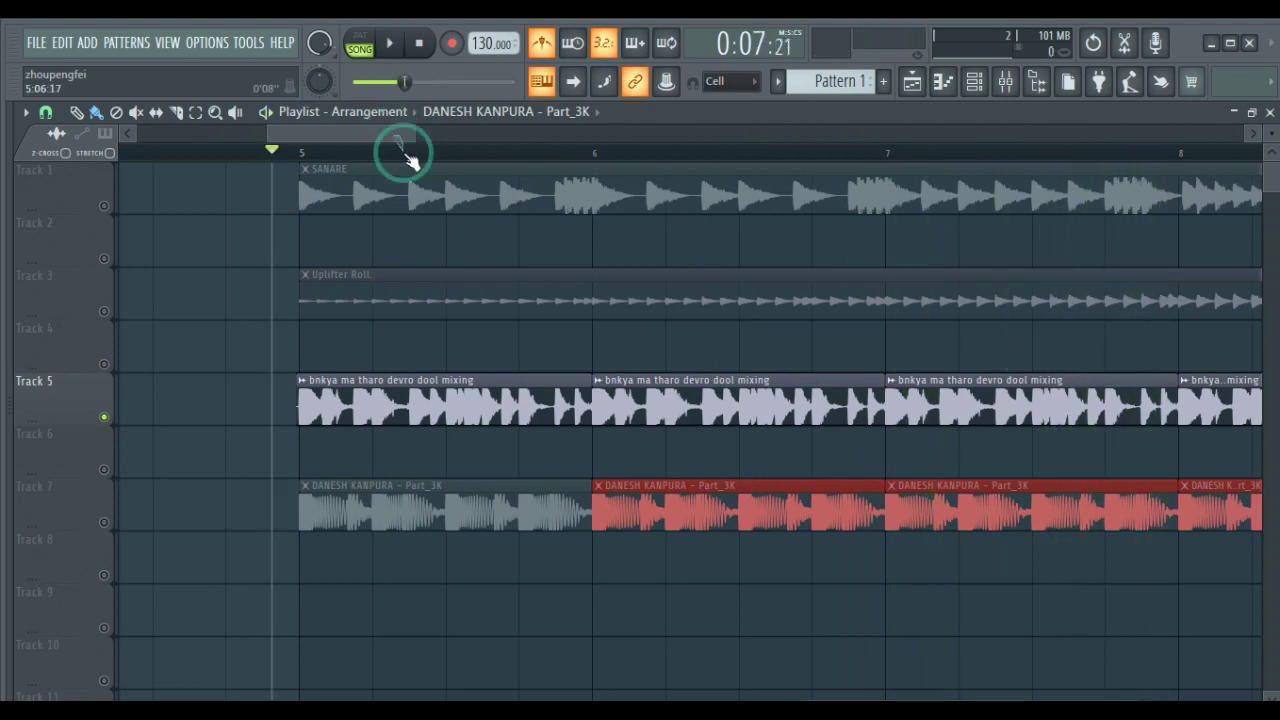
Delete the three bnkya ma tharo devro dool mixing copies between bars 6 and 9 on Track 5, keeping the first clip.
{"action": "left_click_drag", "start_coordinate": [408, 157], "coordinate": [551, 277]}
{"action": "right_click", "coordinate": [643, 378]}
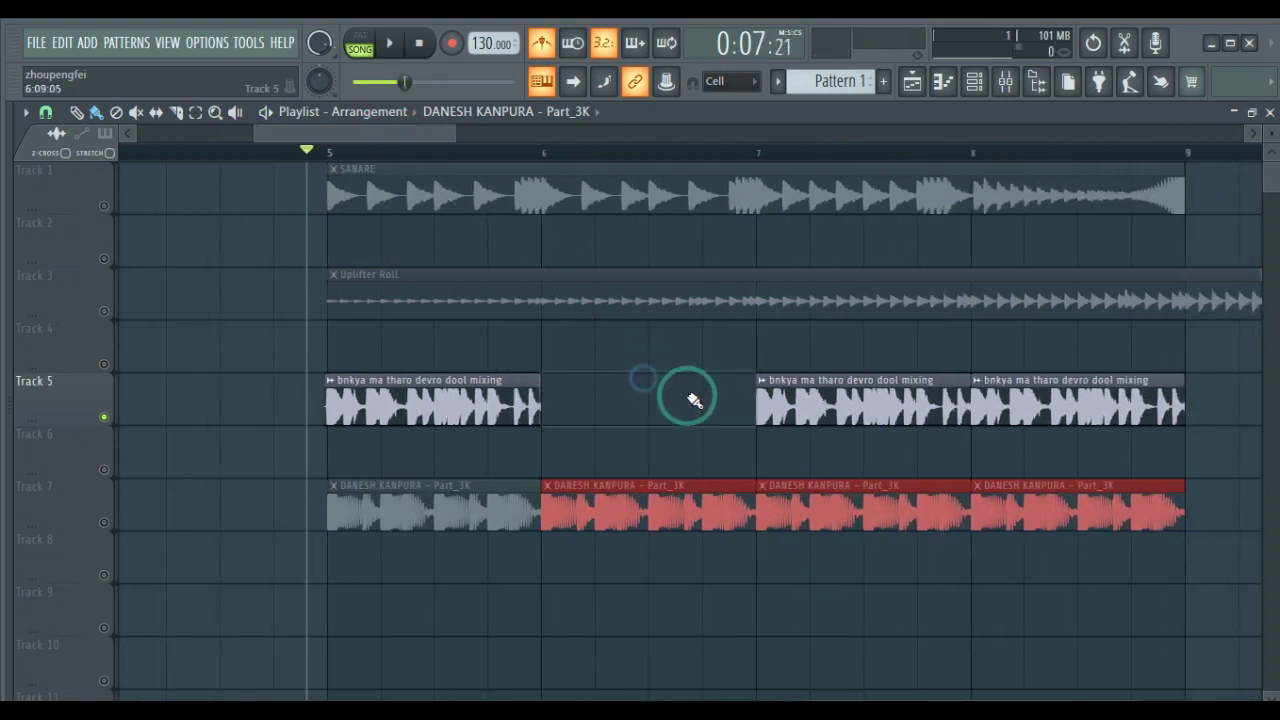
{"action": "right_click", "coordinate": [800, 410]}
{"action": "right_click", "coordinate": [986, 409]}
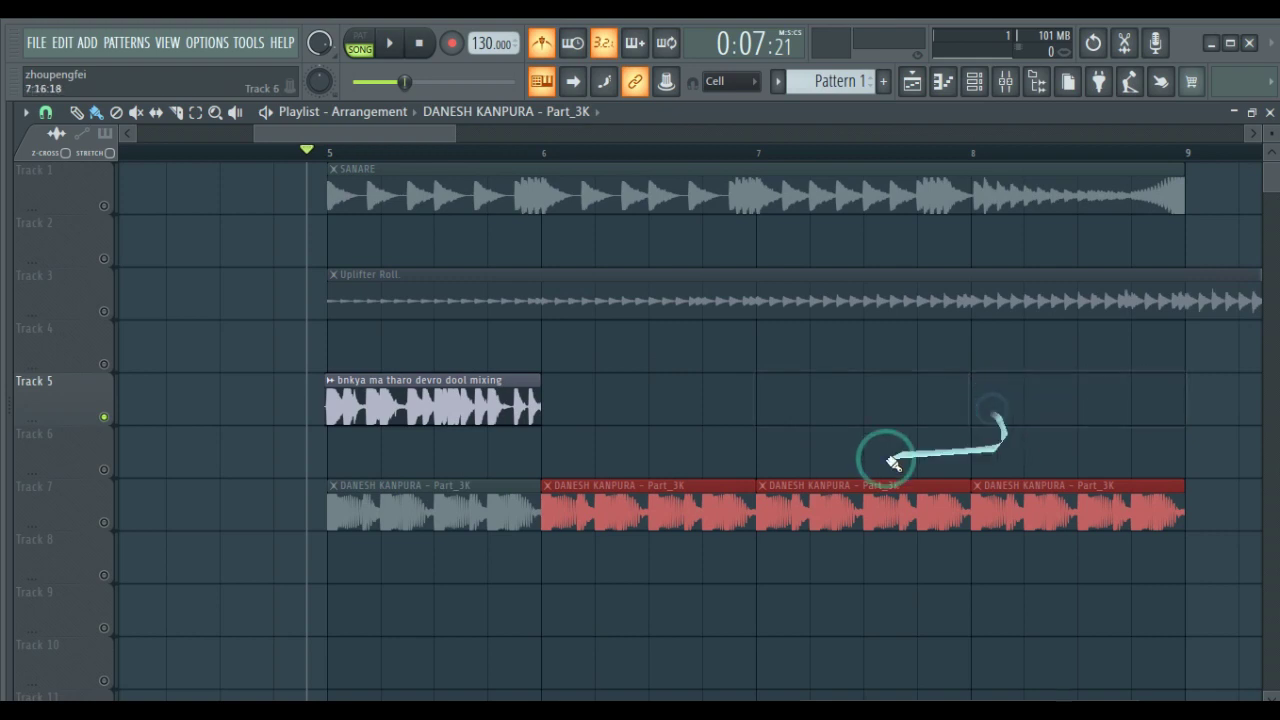
Check the embedded tempo of the Track 5 bnkya sample in tempo detection, and close its channel settings without choosing a tempo.
{"action": "double_click", "coordinate": [379, 404]}
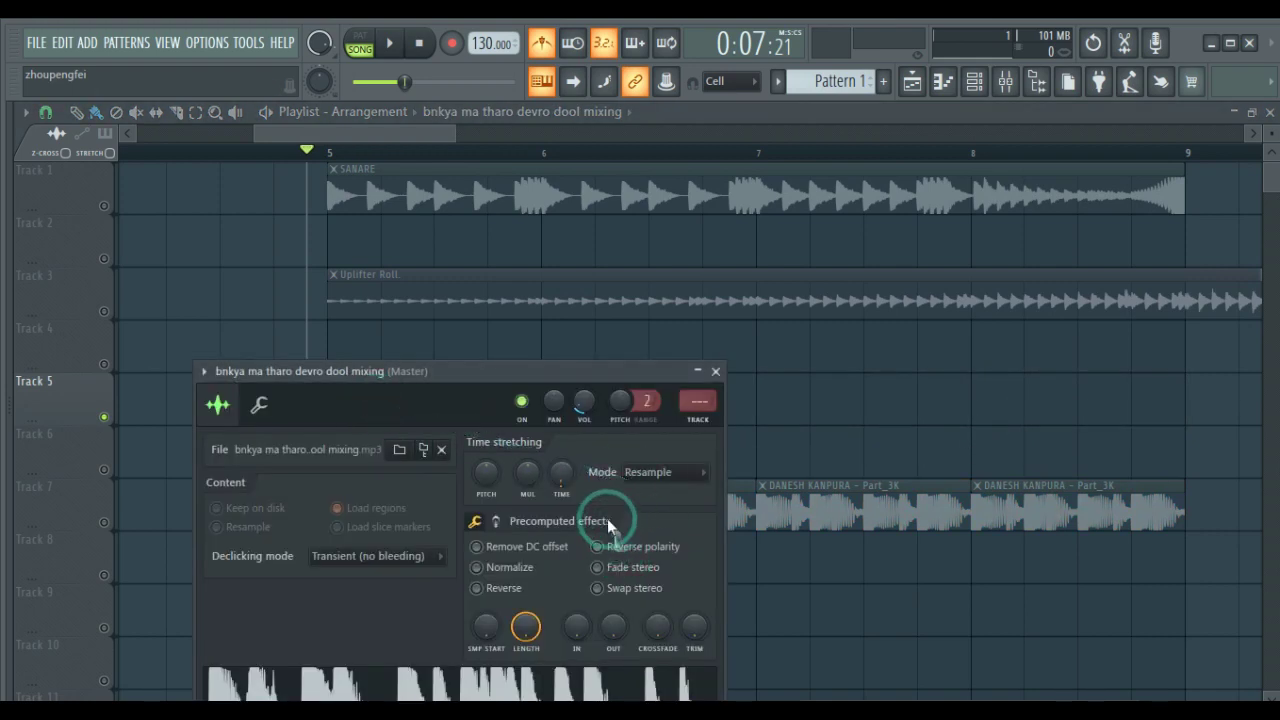
{"action": "left_click", "coordinate": [561, 479]}
{"action": "right_click", "coordinate": [561, 479]}
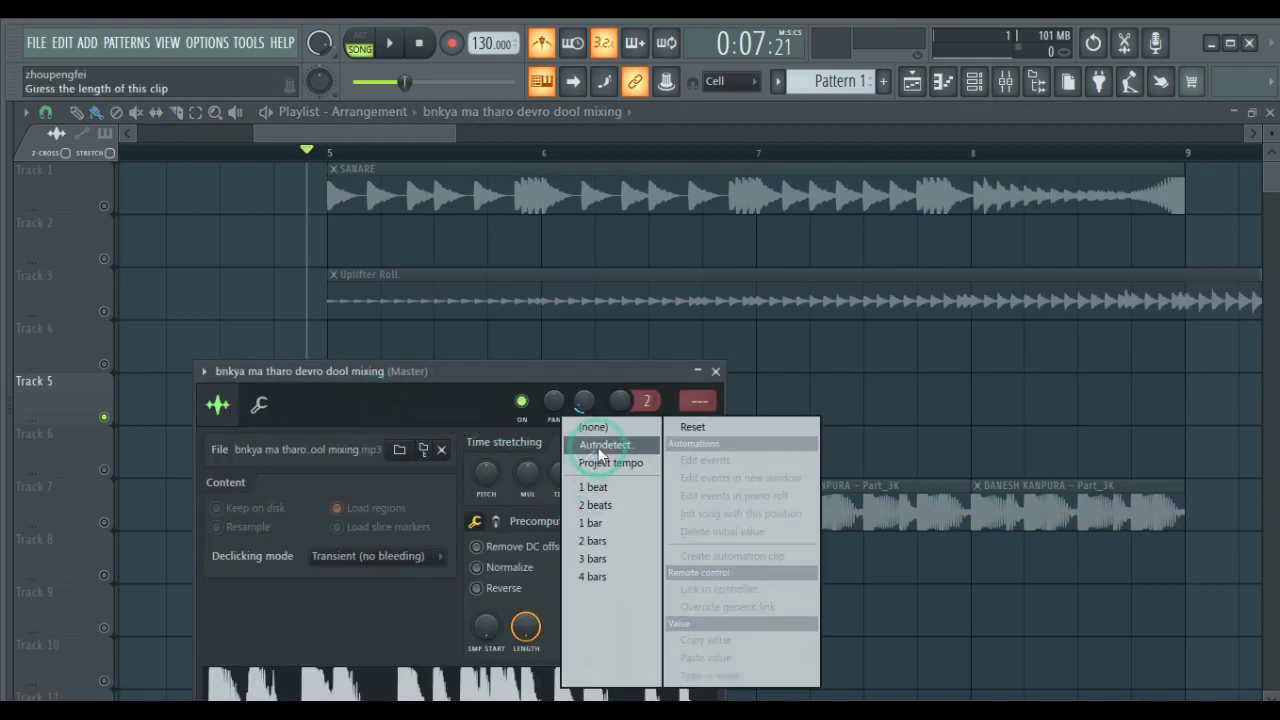
{"action": "left_click", "coordinate": [598, 447]}
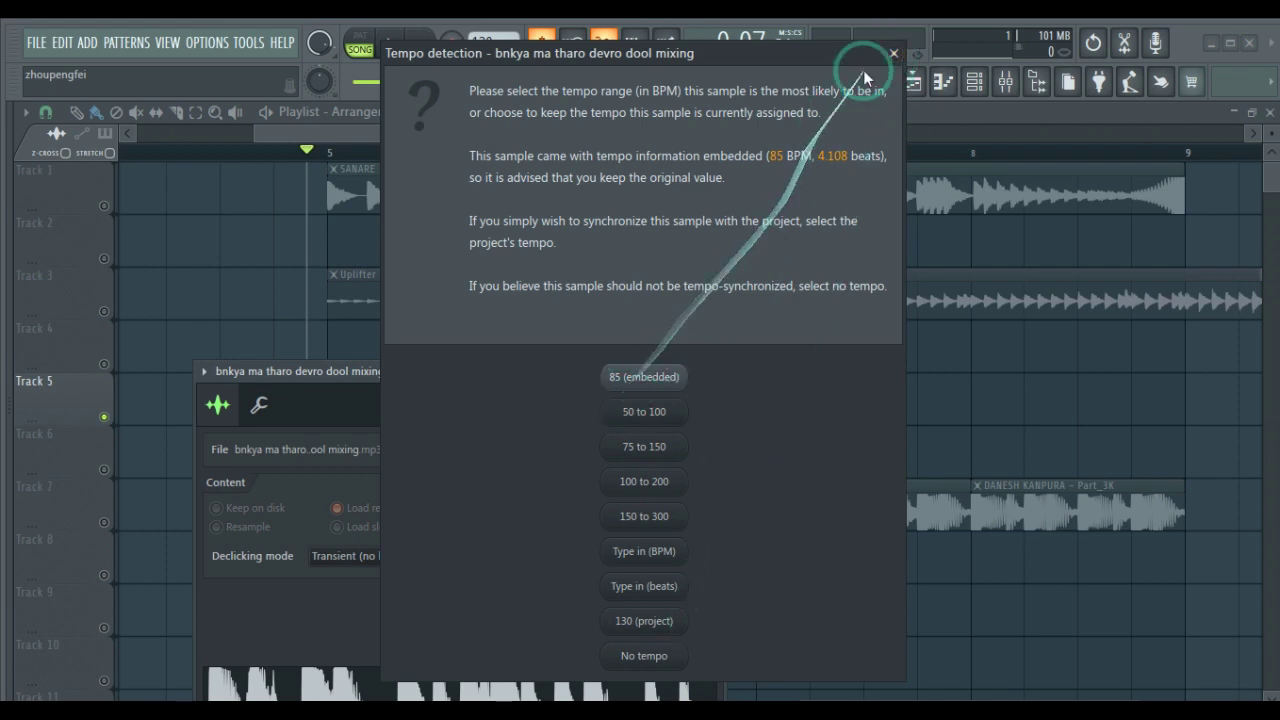
{"action": "left_click", "coordinate": [893, 53]}
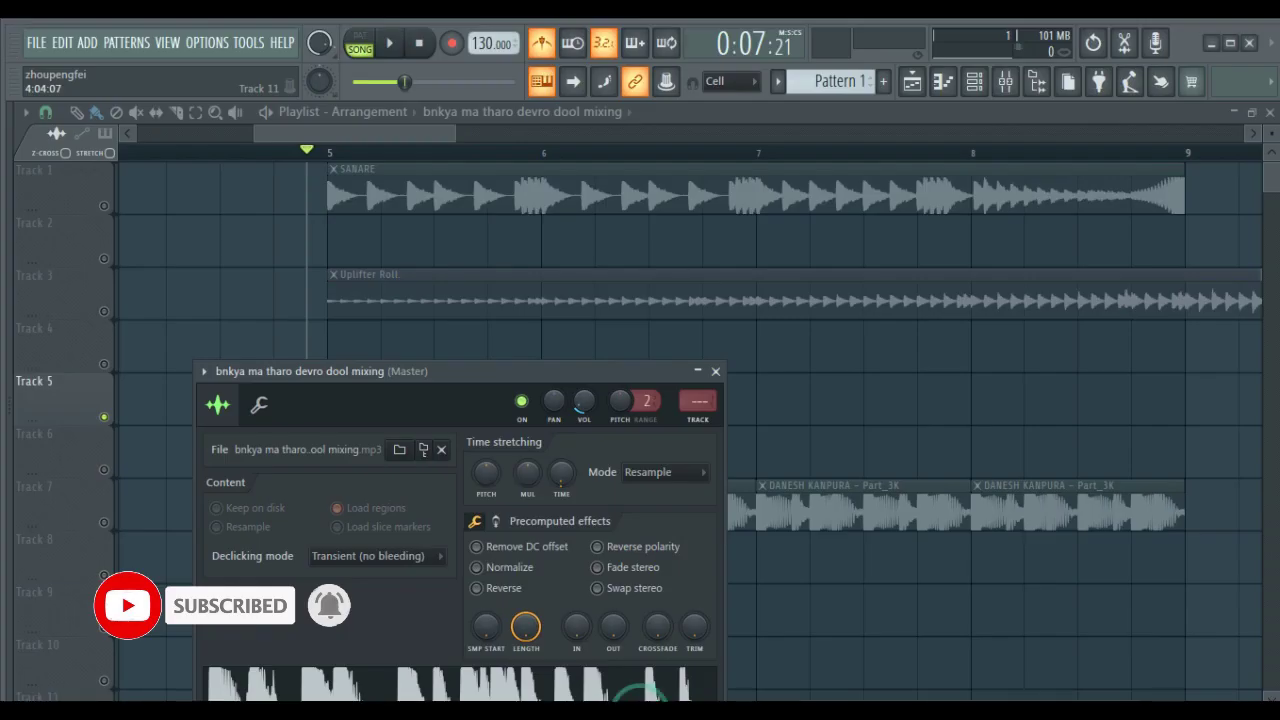
{"action": "left_click", "coordinate": [712, 371]}
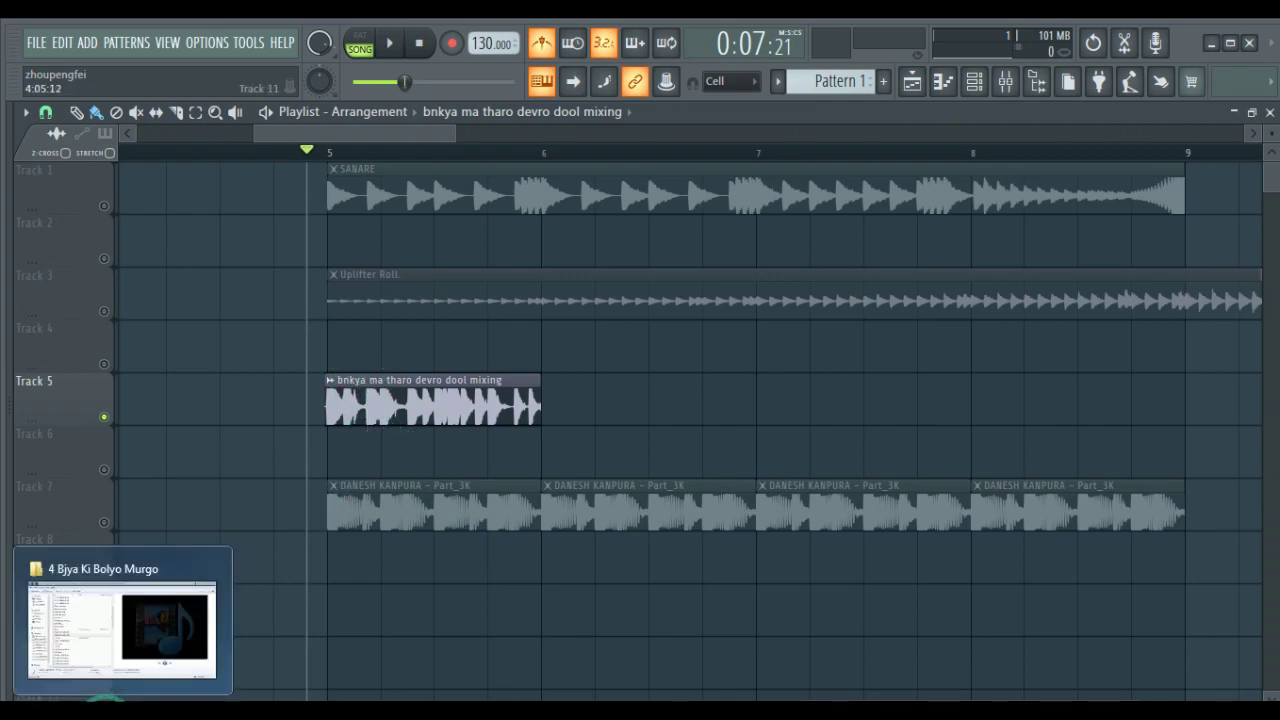
Load the bnkya ma tharo devro dool mixing file from the sample folder onto VirtualDJ's deck A and check its BPM.
{"action": "left_click", "coordinate": [110, 710]}
{"action": "scroll", "coordinate": [245, 416], "scroll_direction": "up", "scroll_amount": 3}
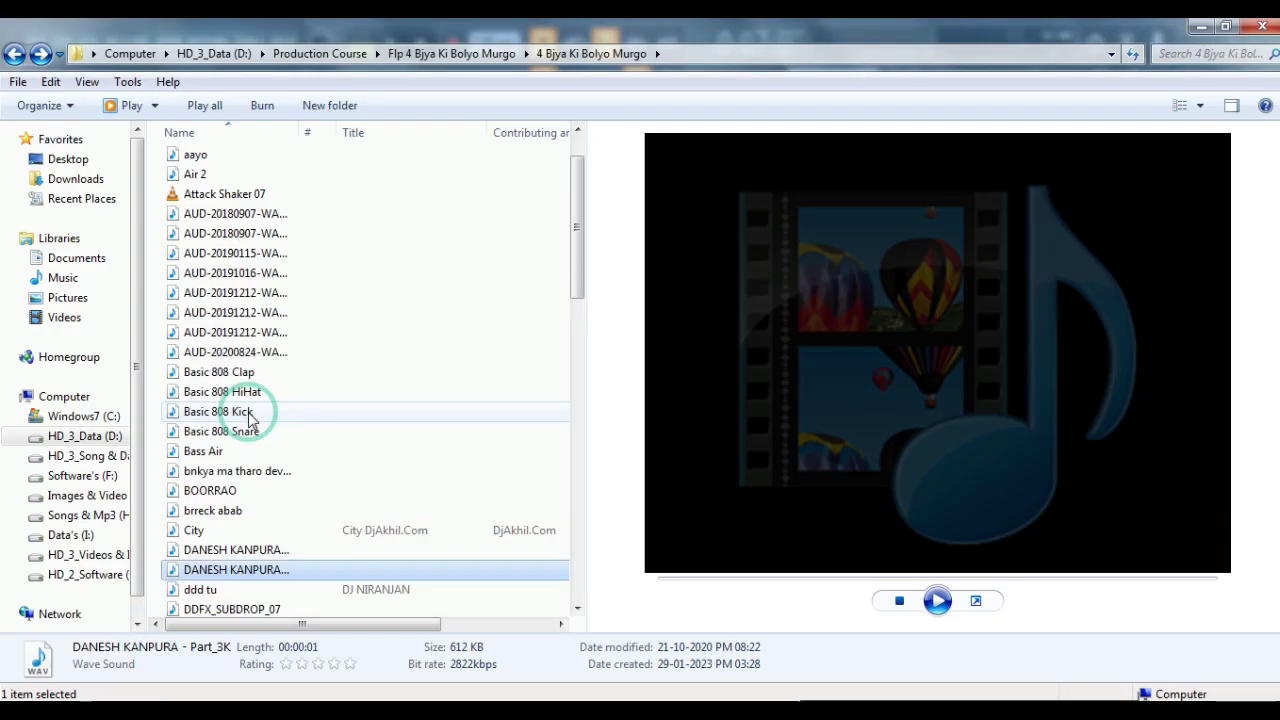
{"action": "scroll", "coordinate": [250, 418], "scroll_direction": "down", "scroll_amount": 3}
{"action": "left_click_drag", "start_coordinate": [262, 368], "coordinate": [282, 133]}
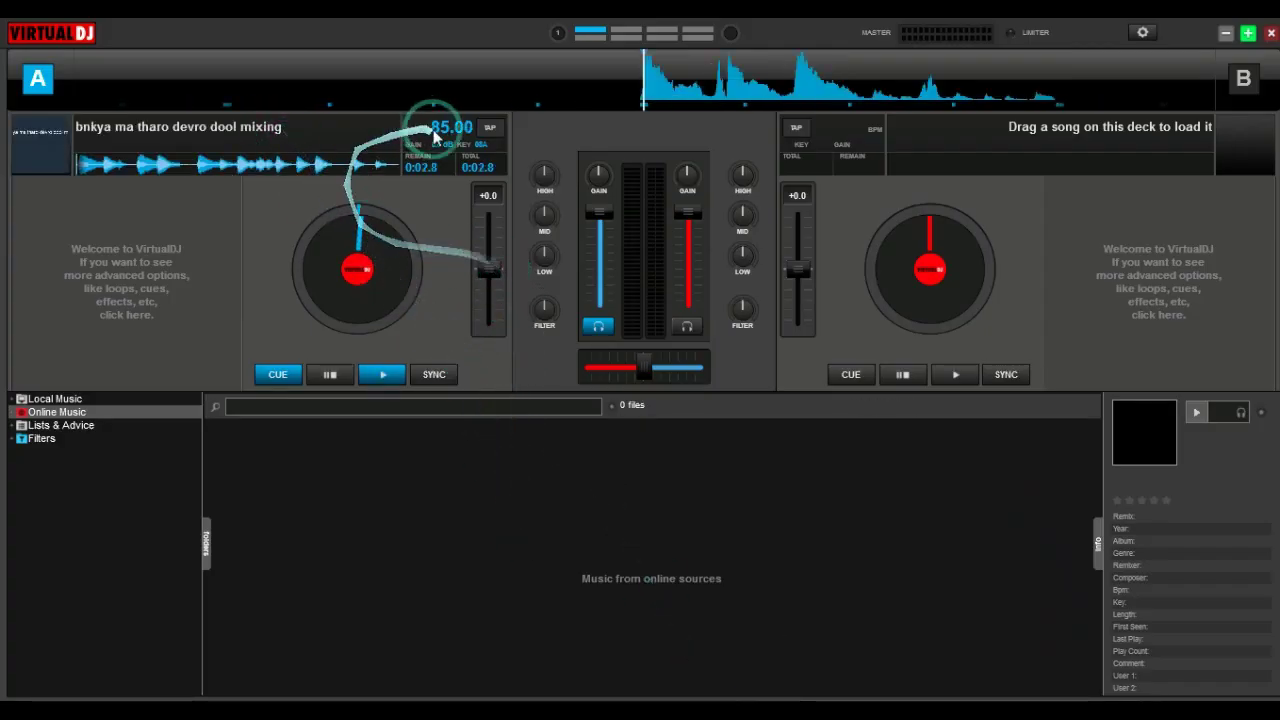
{"action": "left_click", "coordinate": [371, 384]}
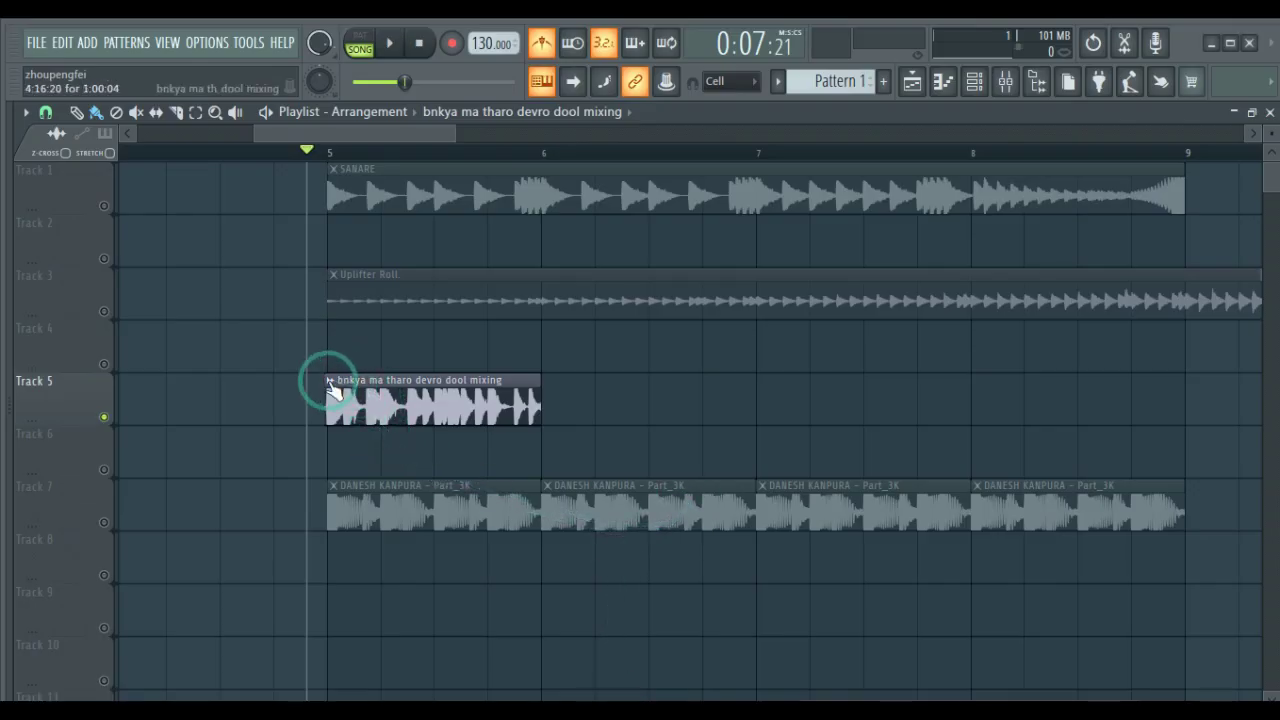
Set the Track 5 bnkya sample's original tempo to 85 BPM through time-stretch tempo detection, and play it with the metronome.
{"action": "left_click", "coordinate": [331, 384]}
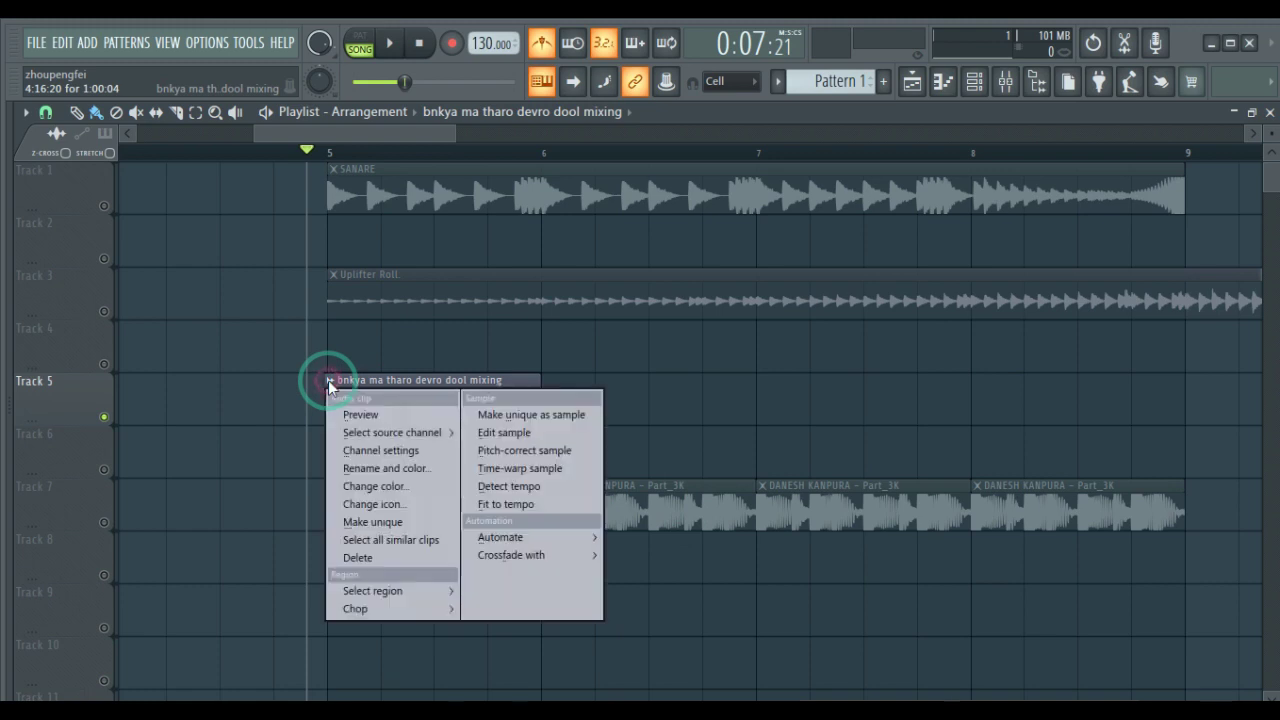
{"action": "left_click", "coordinate": [433, 385]}
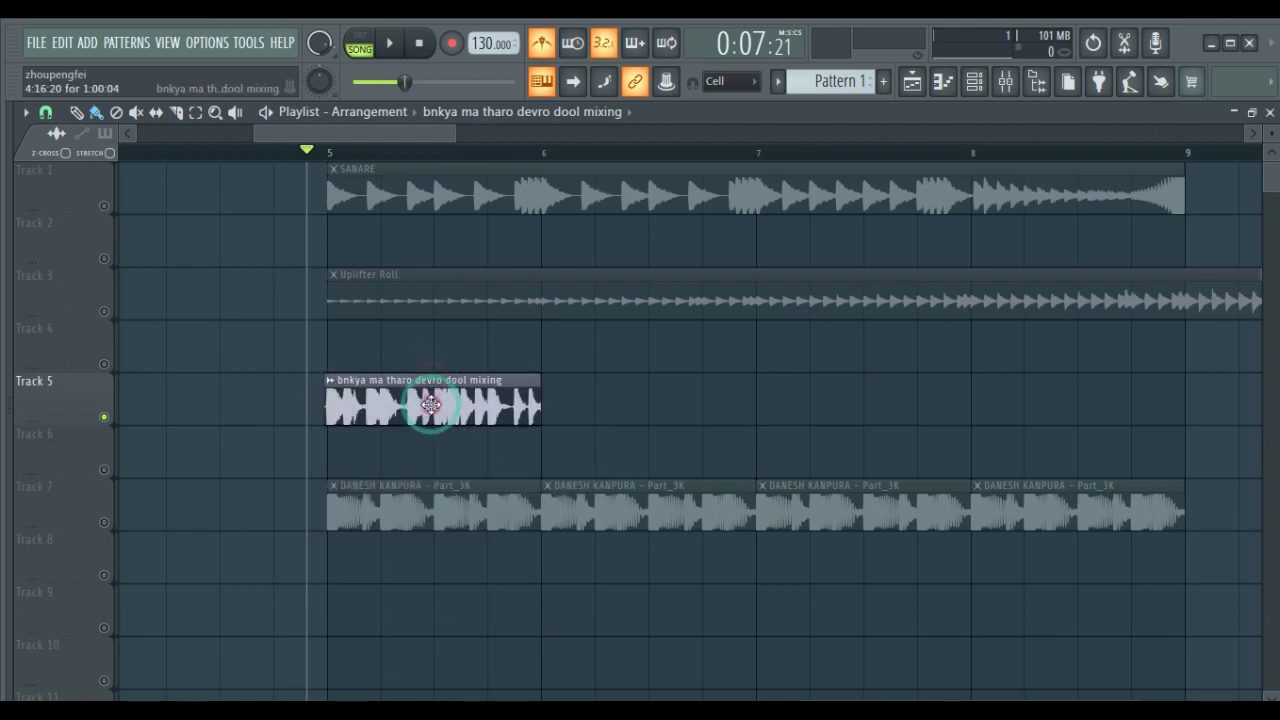
{"action": "double_click", "coordinate": [463, 420]}
{"action": "right_click", "coordinate": [563, 478]}
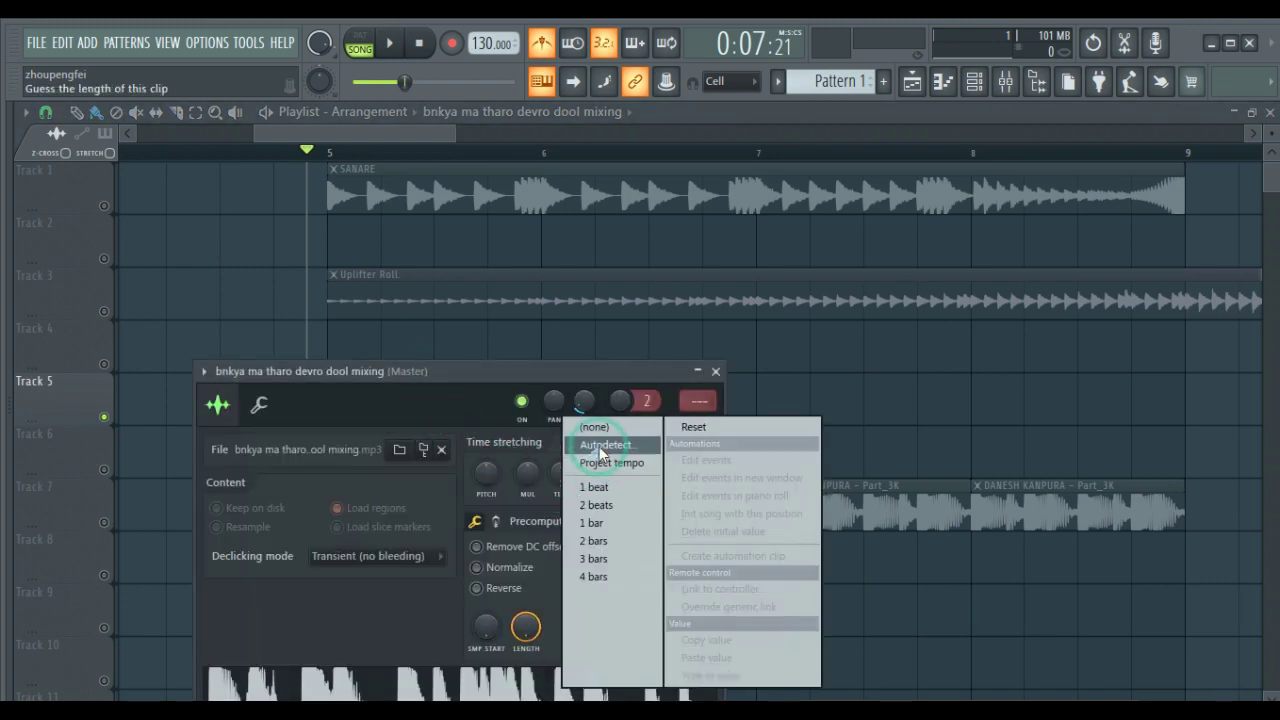
{"action": "left_click", "coordinate": [600, 446]}
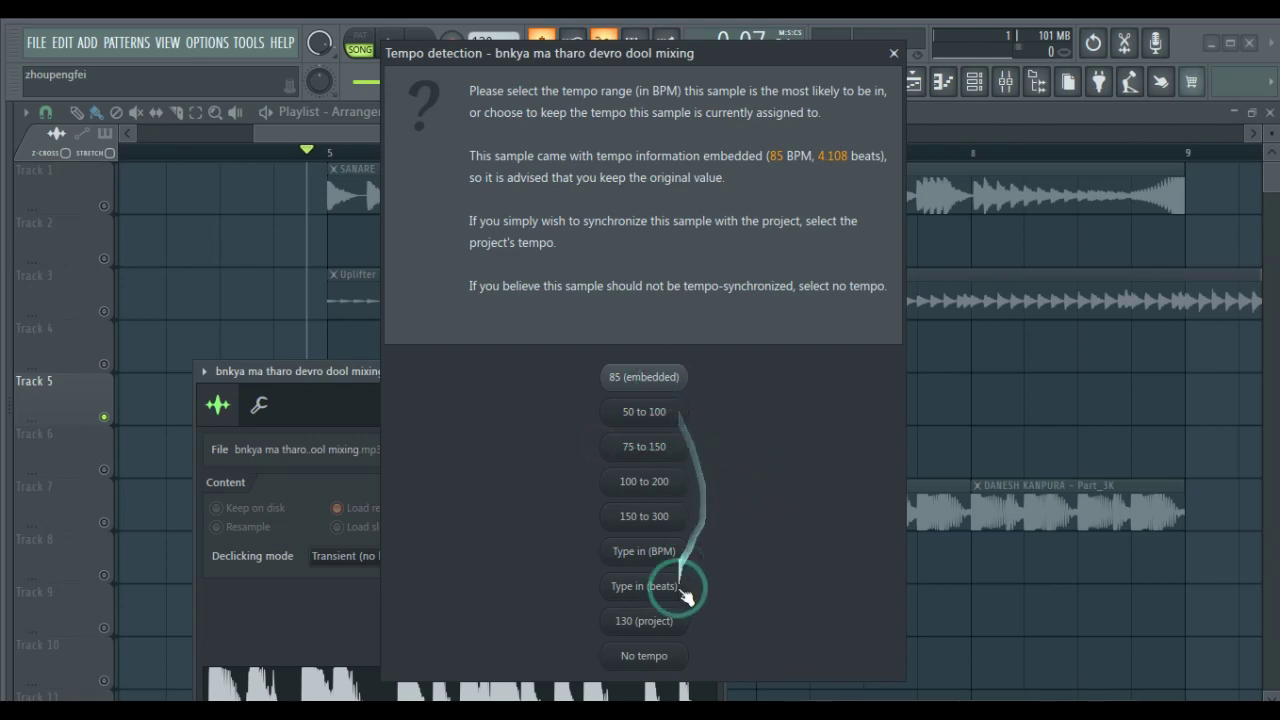
{"action": "left_click", "coordinate": [657, 550]}
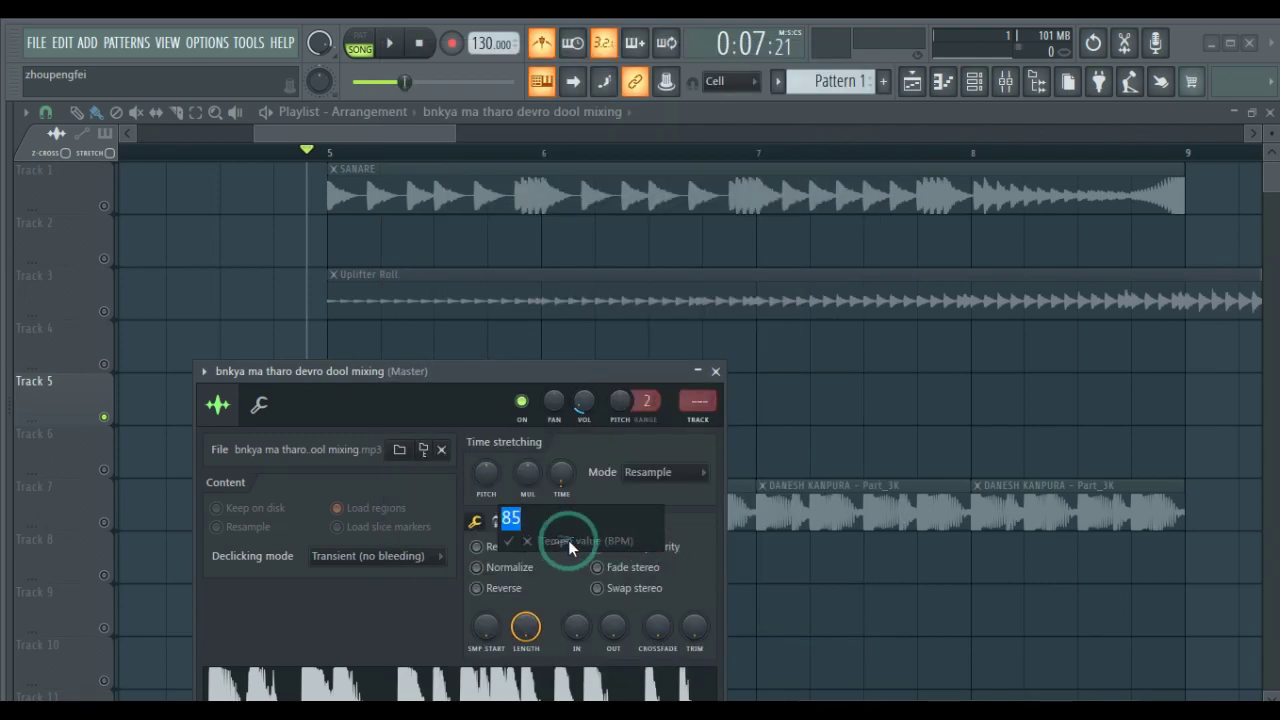
{"action": "key", "text": "Return"}
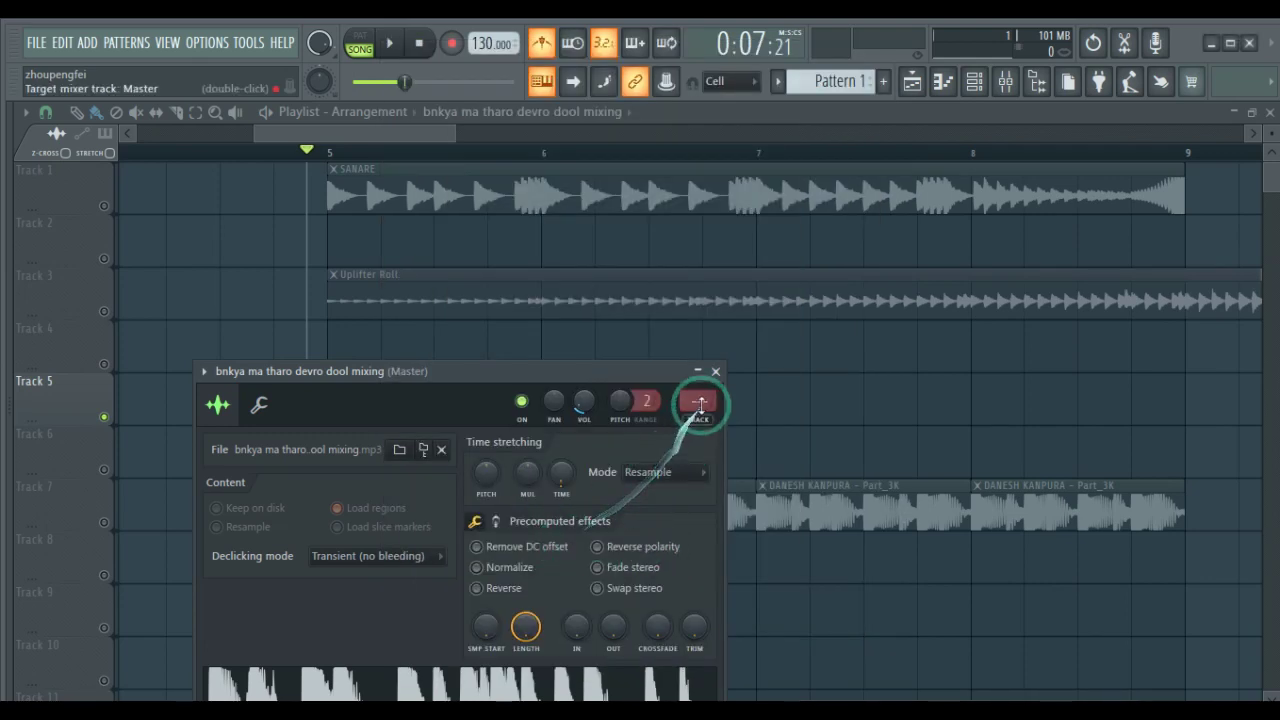
{"action": "left_click", "coordinate": [715, 371]}
{"action": "key", "text": "space"}
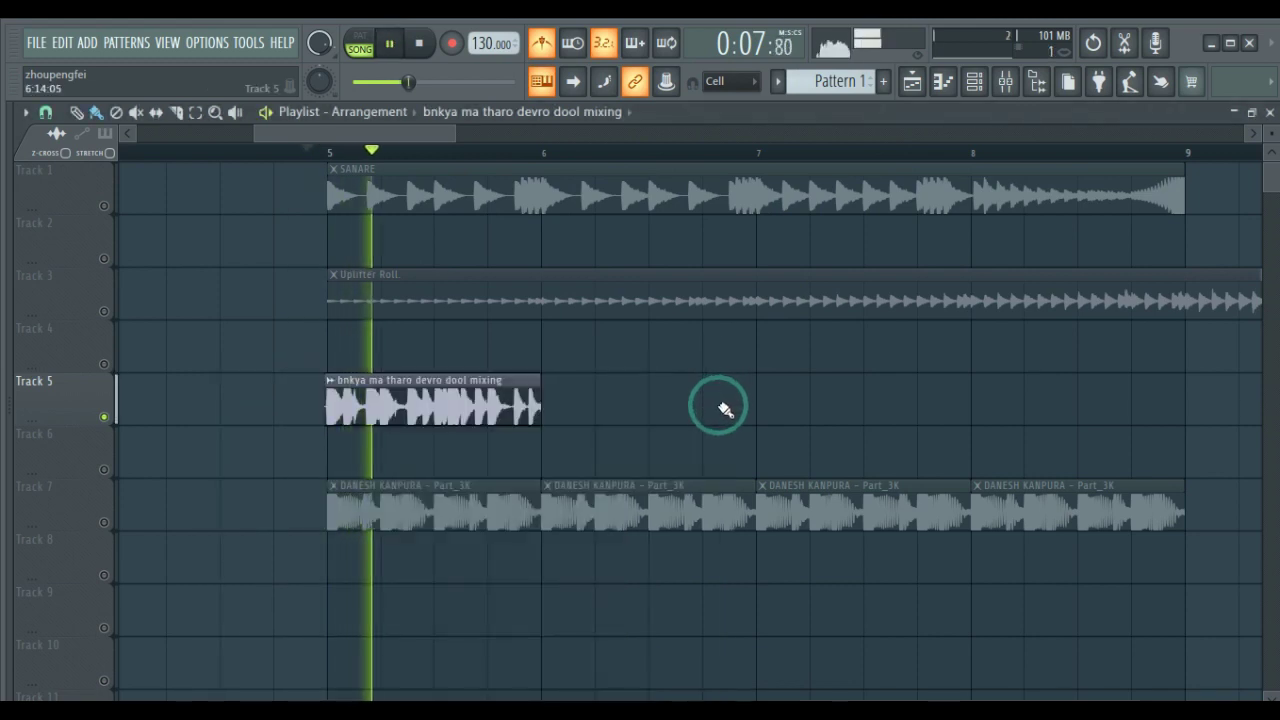
Try an original tempo of 43 BPM for the Track 5 bnkya sample through time-stretch tempo detection, and close its channel settings.
{"action": "key", "text": "space"}
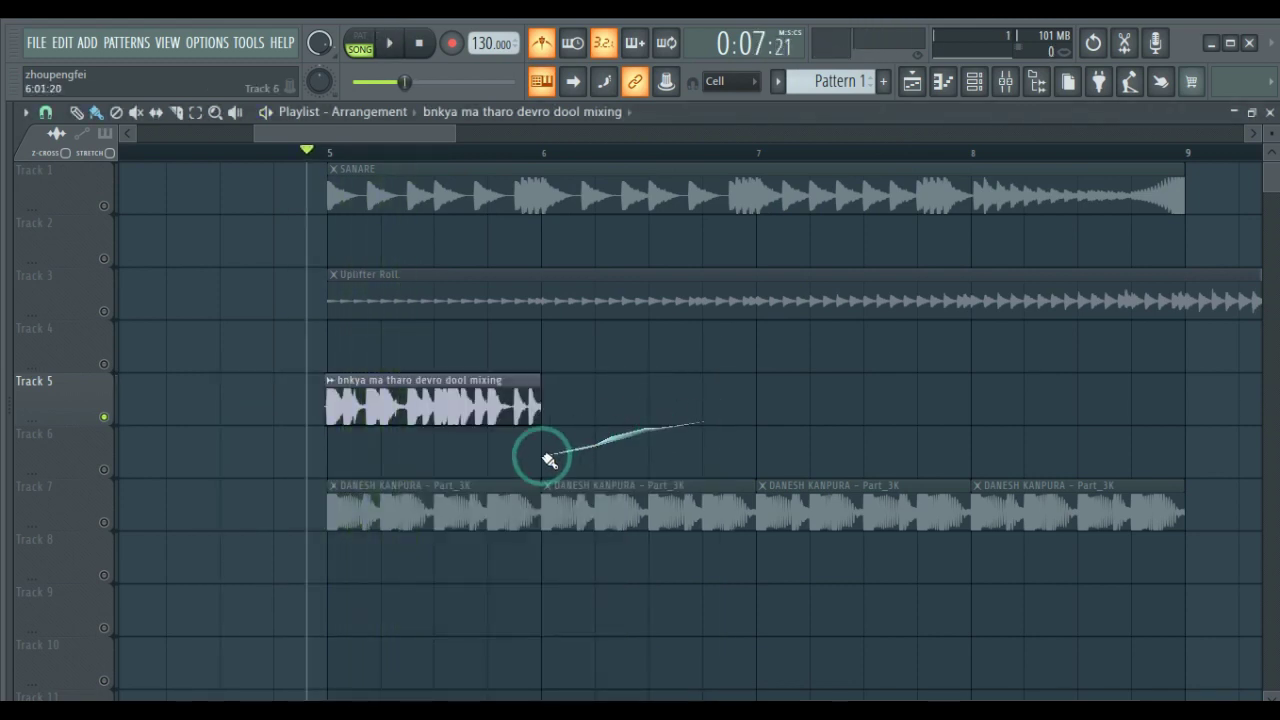
{"action": "double_click", "coordinate": [344, 386]}
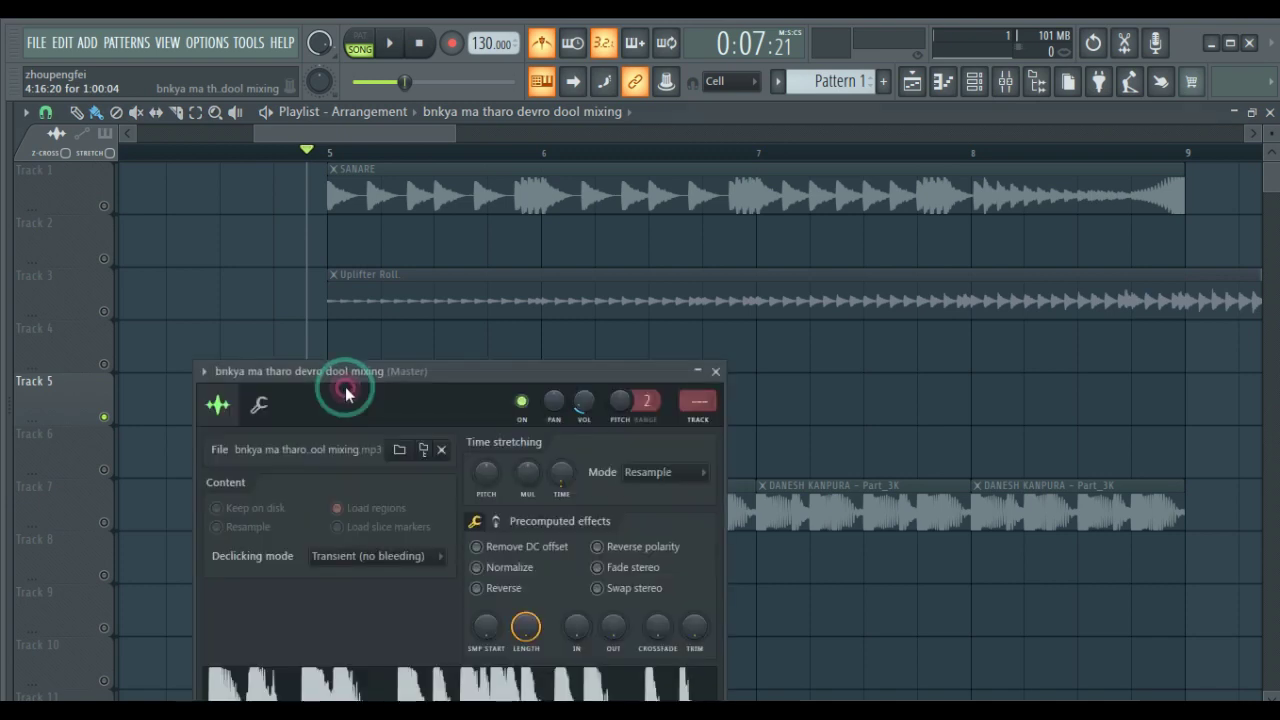
{"action": "right_click", "coordinate": [560, 473]}
{"action": "left_click", "coordinate": [592, 446]}
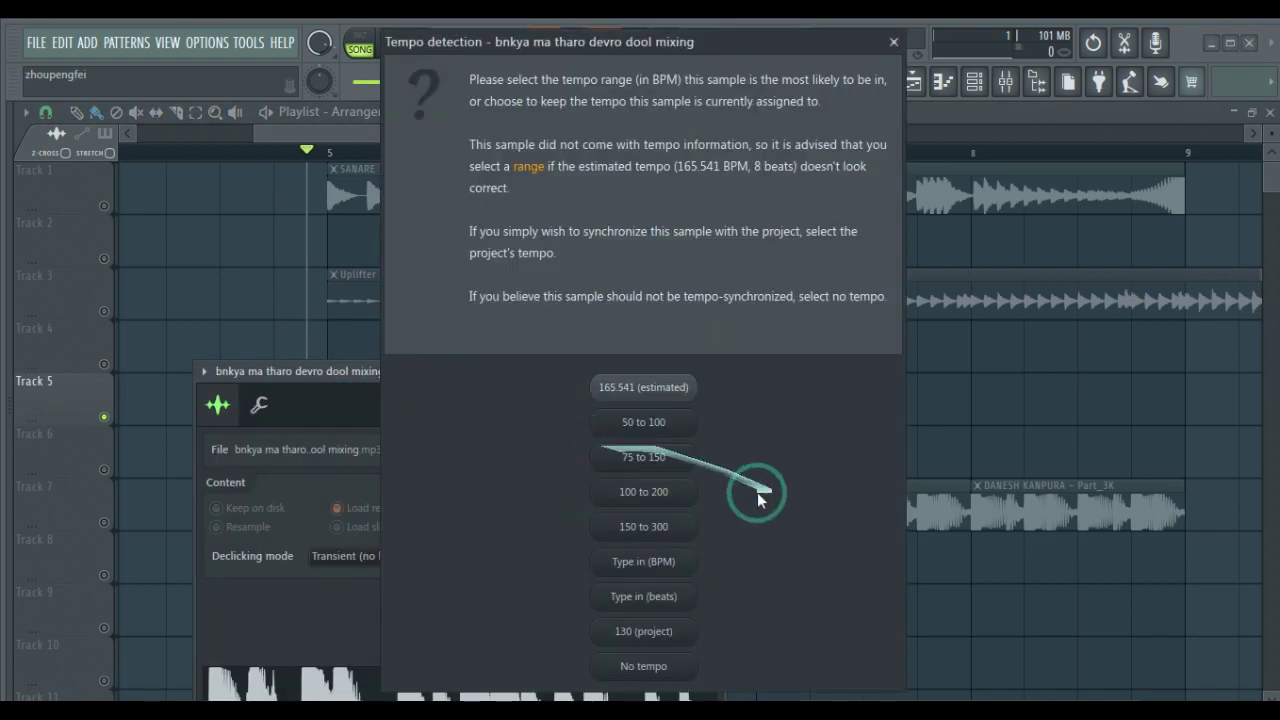
{"action": "left_click", "coordinate": [660, 563]}
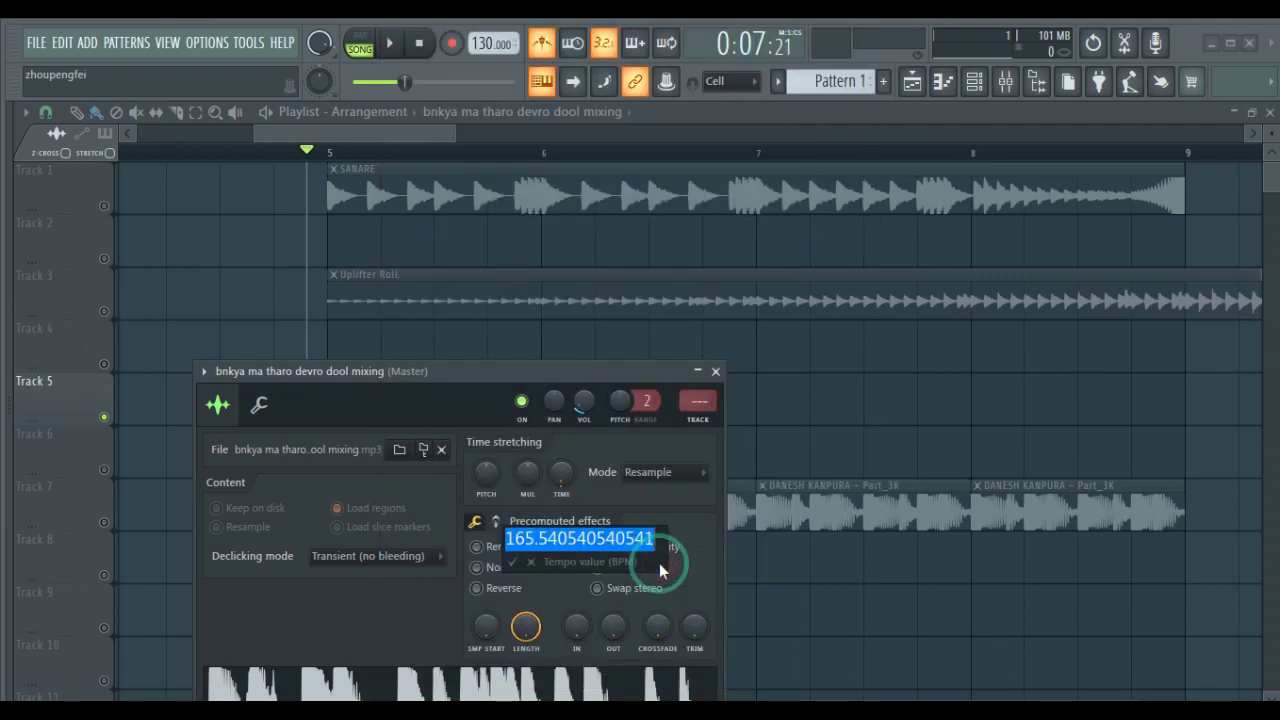
{"action": "type", "text": "4"}
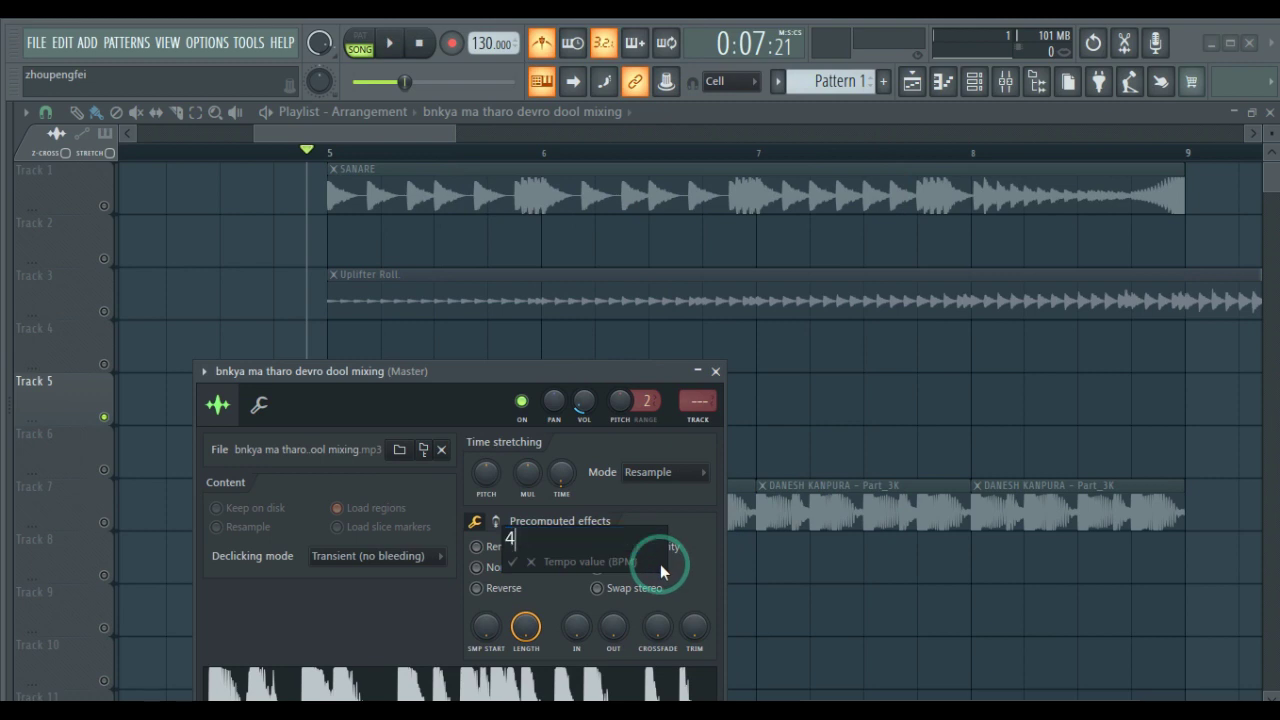
{"action": "type", "text": "3"}
{"action": "key", "text": "Return"}
{"action": "left_click", "coordinate": [583, 347]}
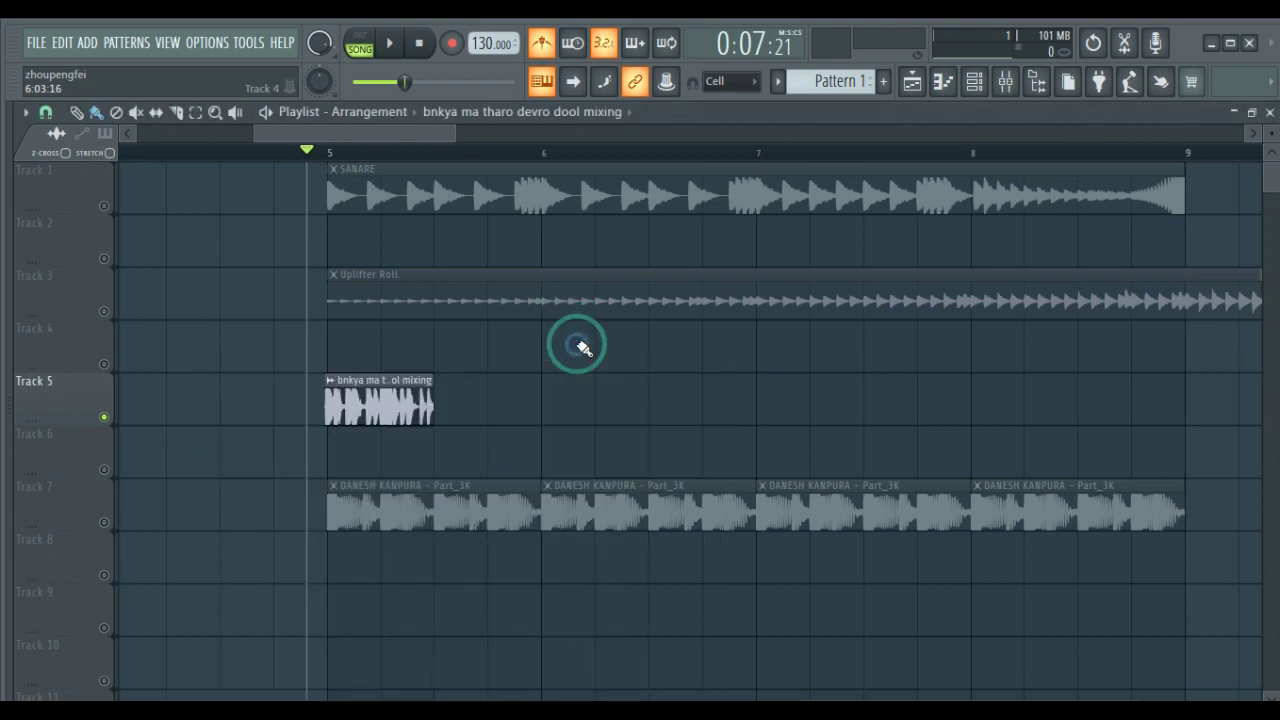
Delete and re-place the bnkya clip at bar 5 on Track 5, and try a length of 8 beats in its tempo detection.
{"action": "right_click", "coordinate": [336, 407]}
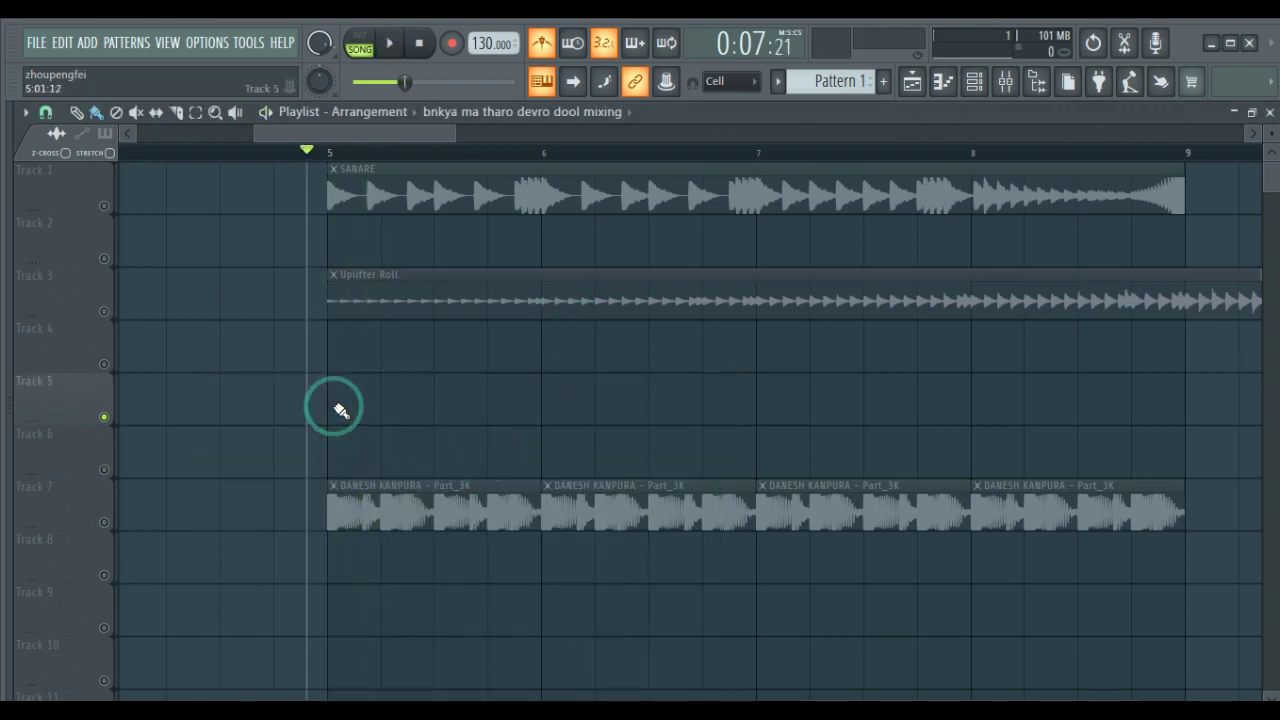
{"action": "left_click", "coordinate": [336, 407]}
{"action": "double_click", "coordinate": [330, 409]}
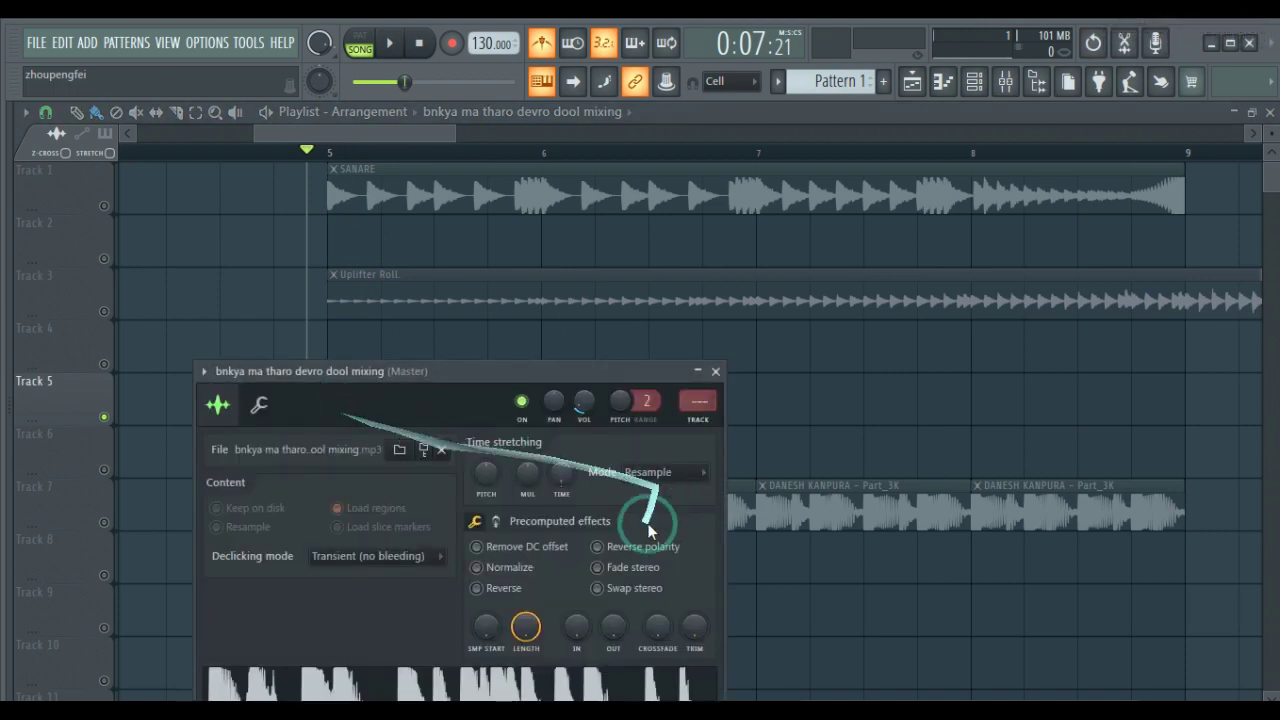
{"action": "right_click", "coordinate": [560, 477]}
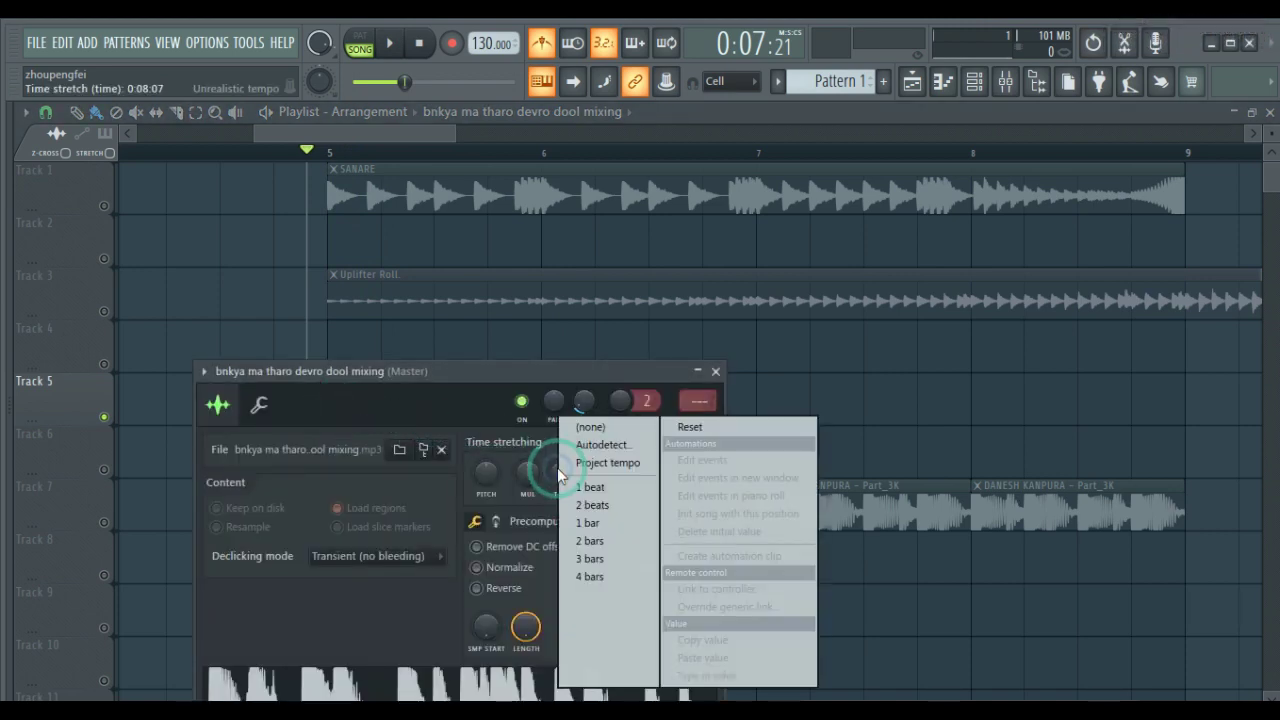
{"action": "left_click", "coordinate": [592, 445]}
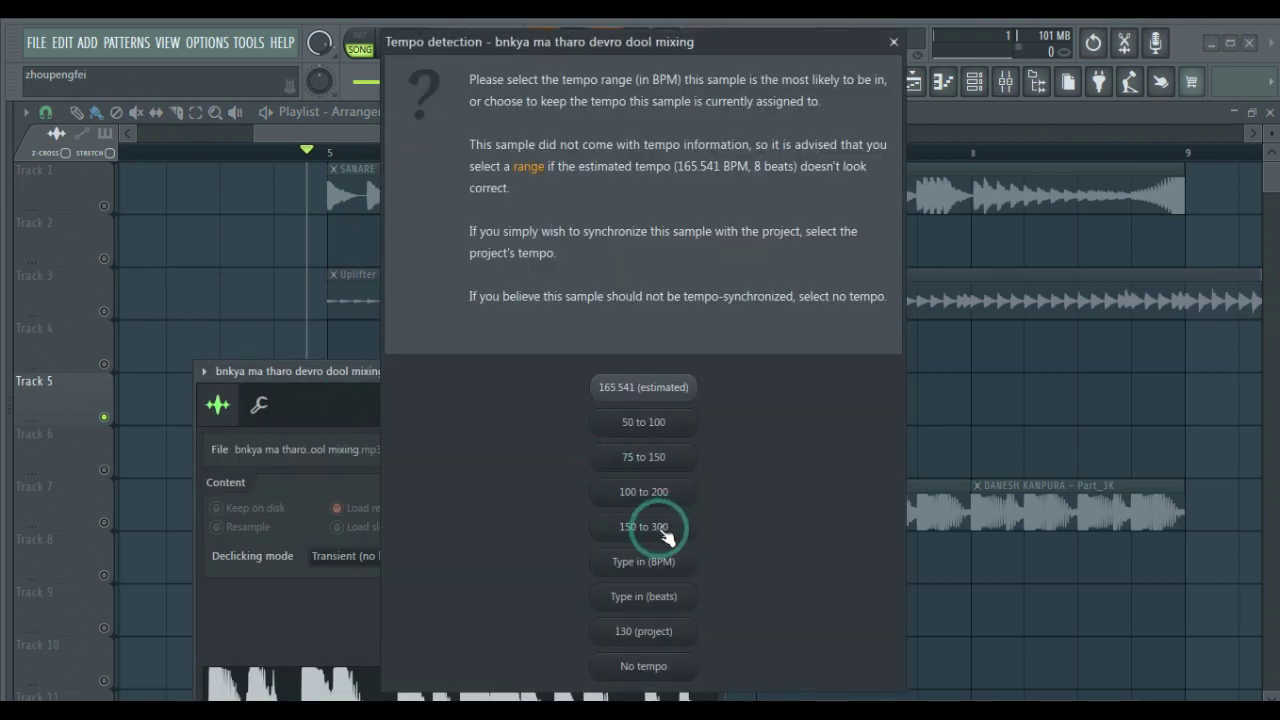
{"action": "left_click", "coordinate": [655, 600]}
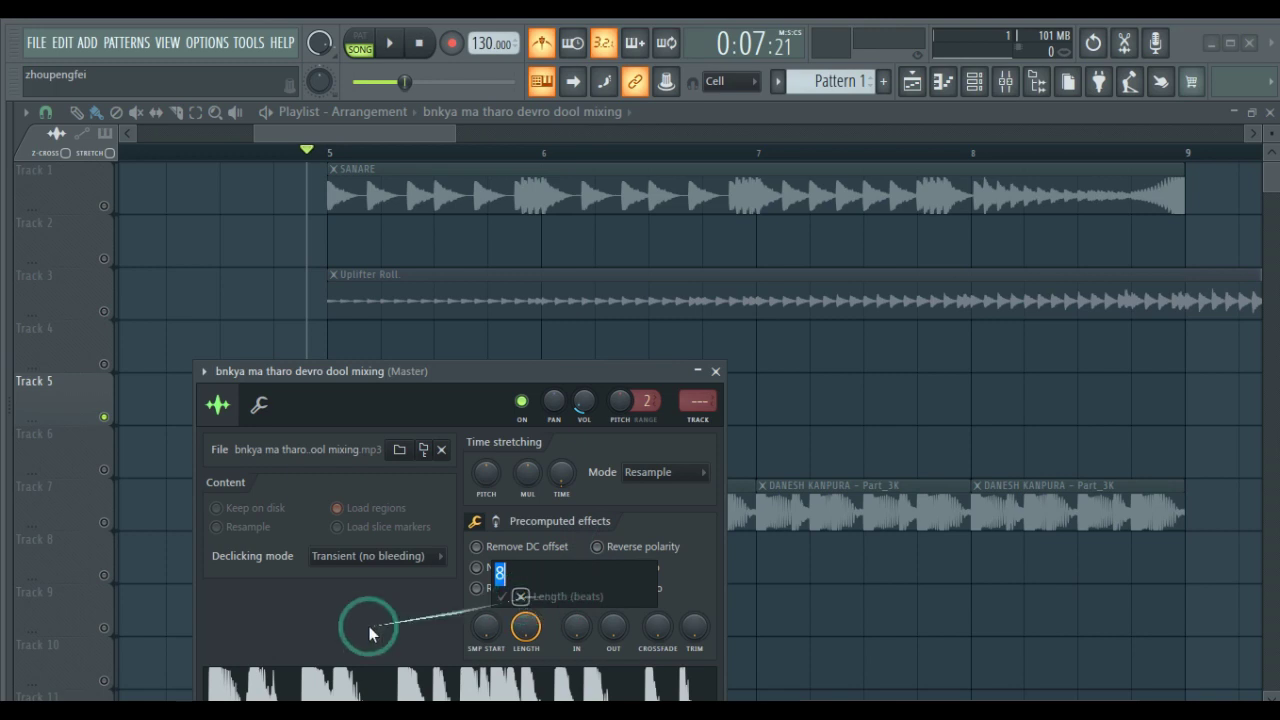
Set the Track 5 bnkya sample's original tempo to 170 BPM through time-stretch tempo detection, and close its channel settings.
{"action": "right_click", "coordinate": [556, 478]}
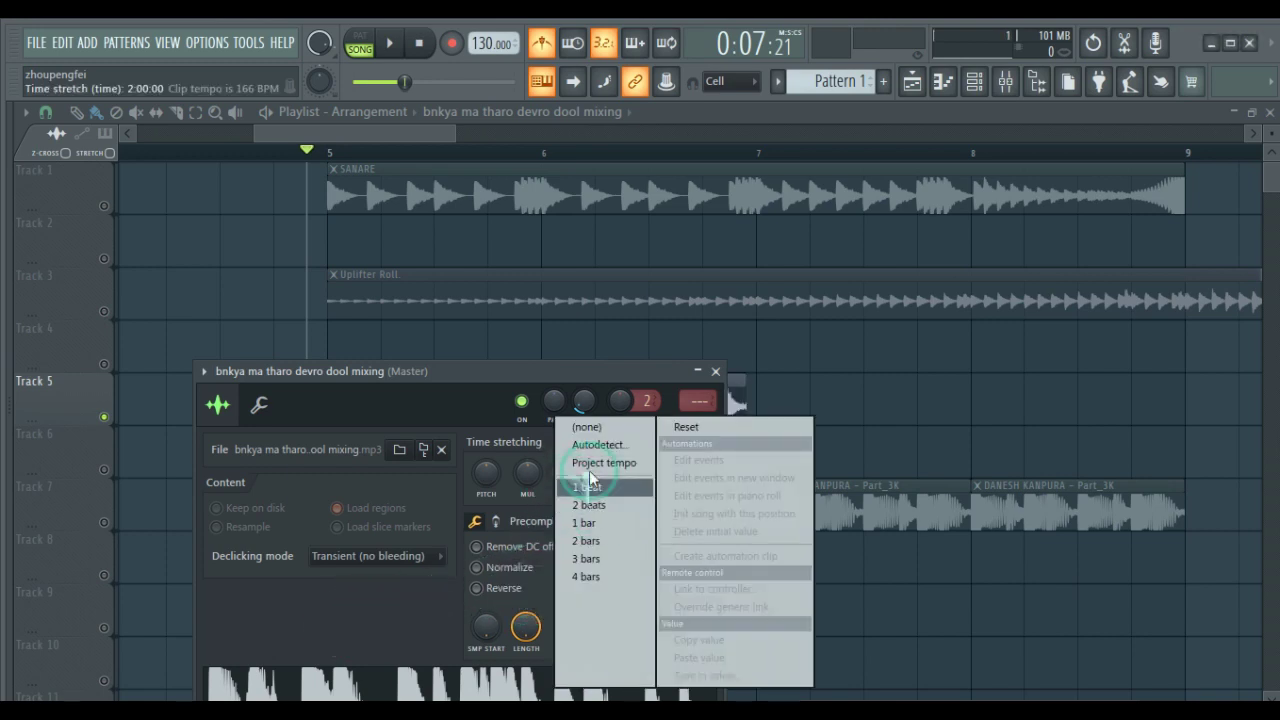
{"action": "left_click", "coordinate": [634, 448]}
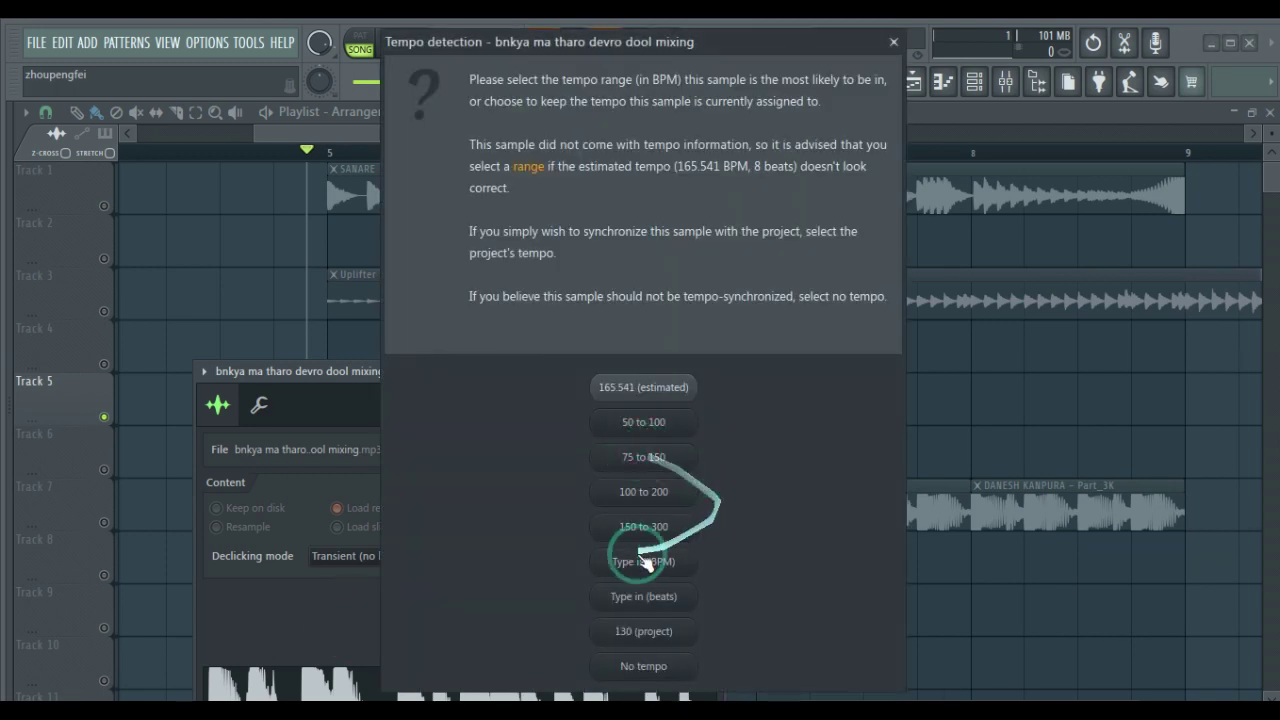
{"action": "left_click", "coordinate": [634, 557]}
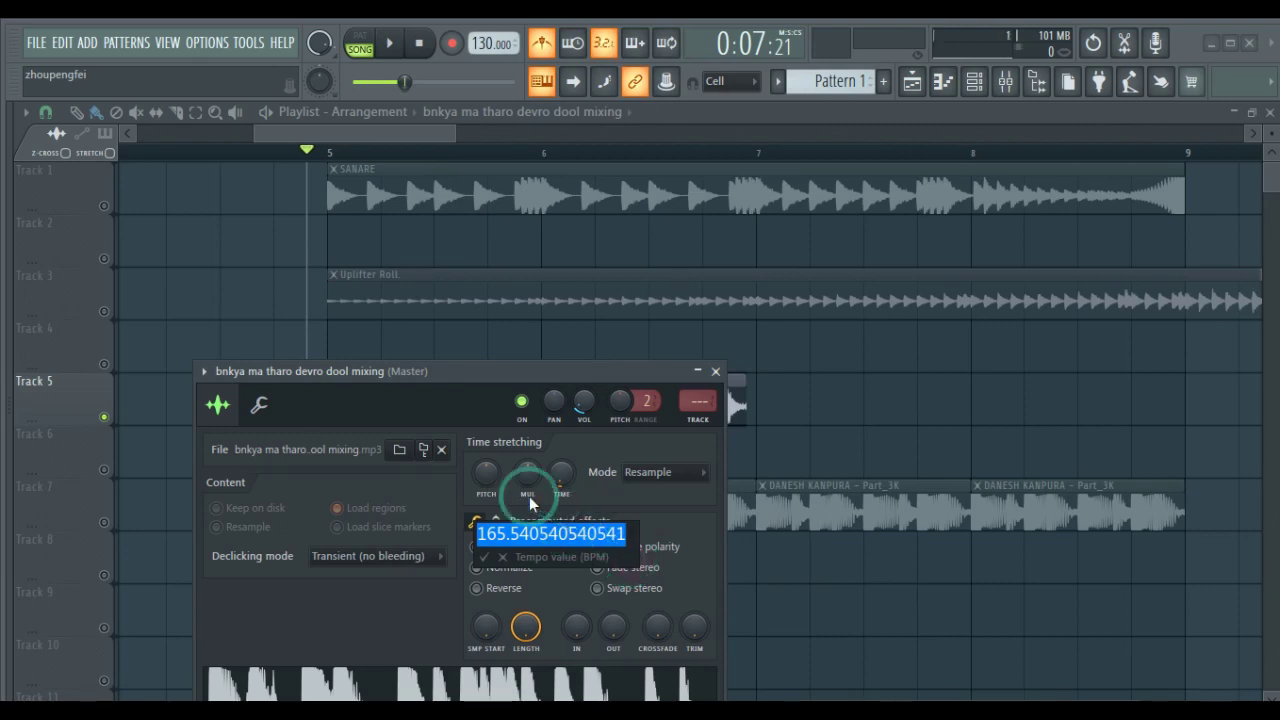
{"action": "type", "text": "170"}
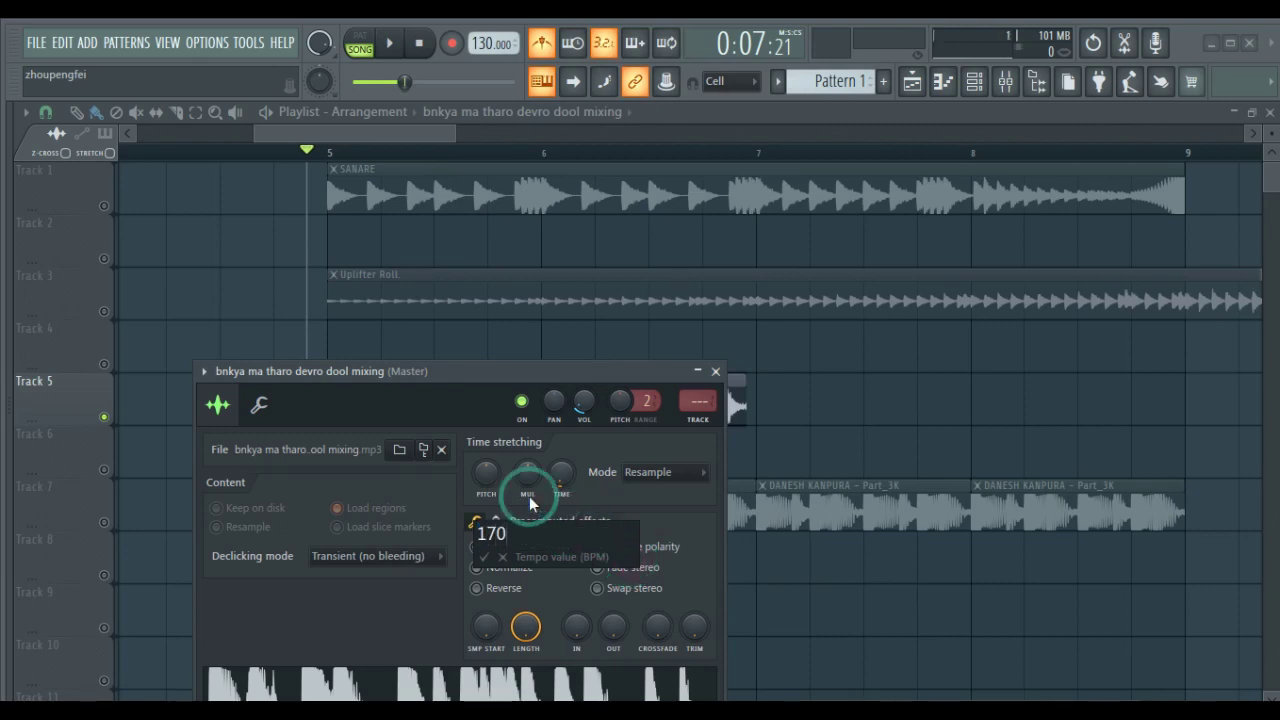
{"action": "key", "text": "Return"}
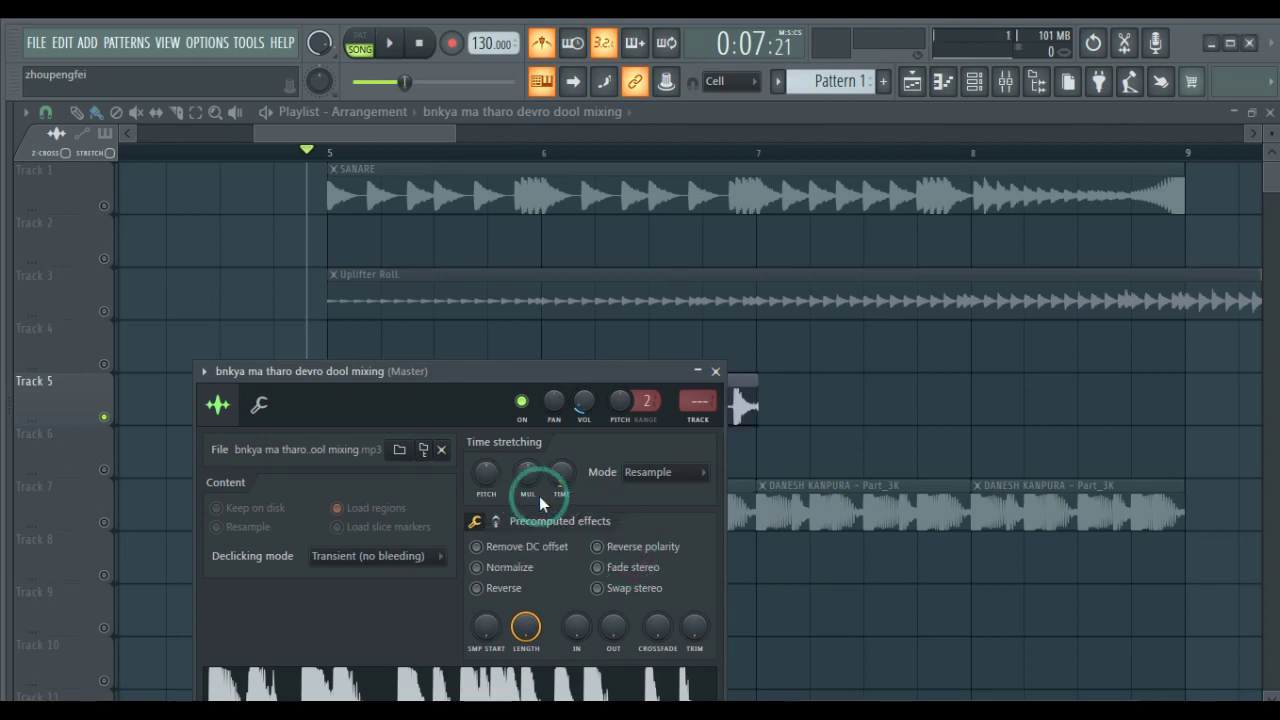
{"action": "left_click", "coordinate": [715, 371]}
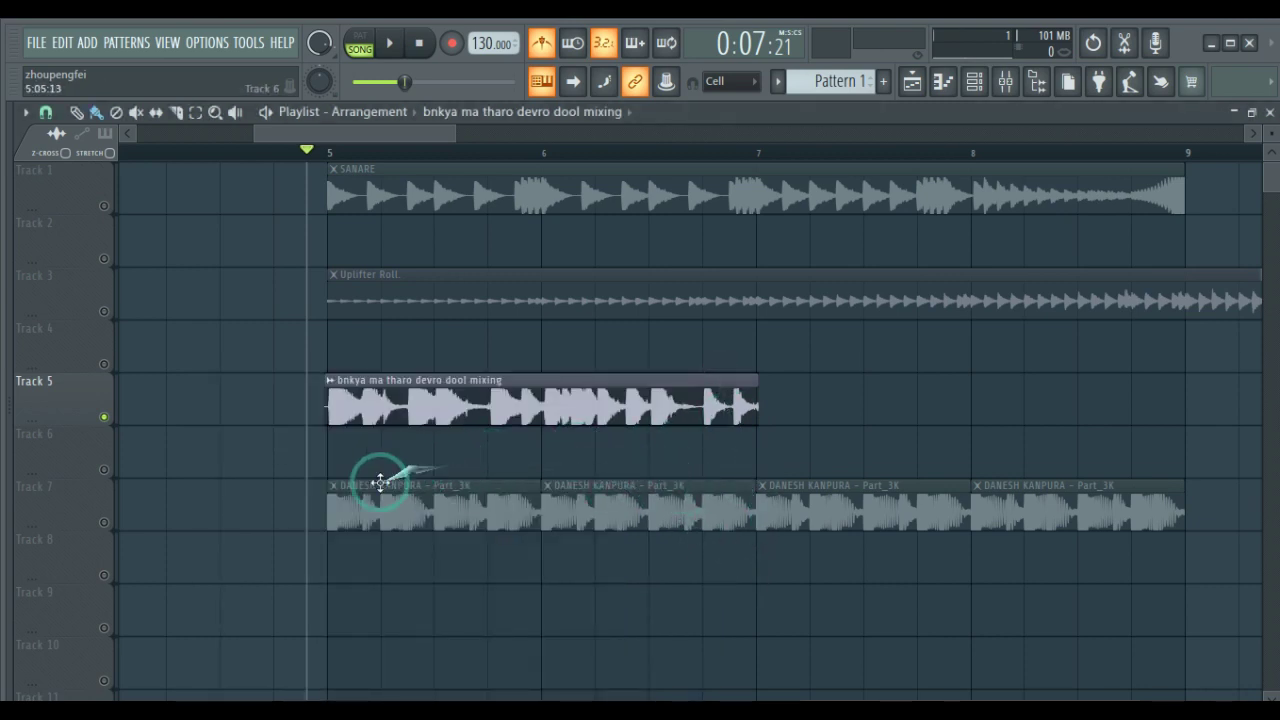
Nudge the Track 5 bnkya clip slightly earlier to line up its first hit with bar 5, and play it with the metronome.
{"action": "scroll", "coordinate": [371, 486], "scroll_direction": "up", "scroll_amount": 5}
{"action": "left_click_drag", "start_coordinate": [253, 393], "coordinate": [246, 392]}
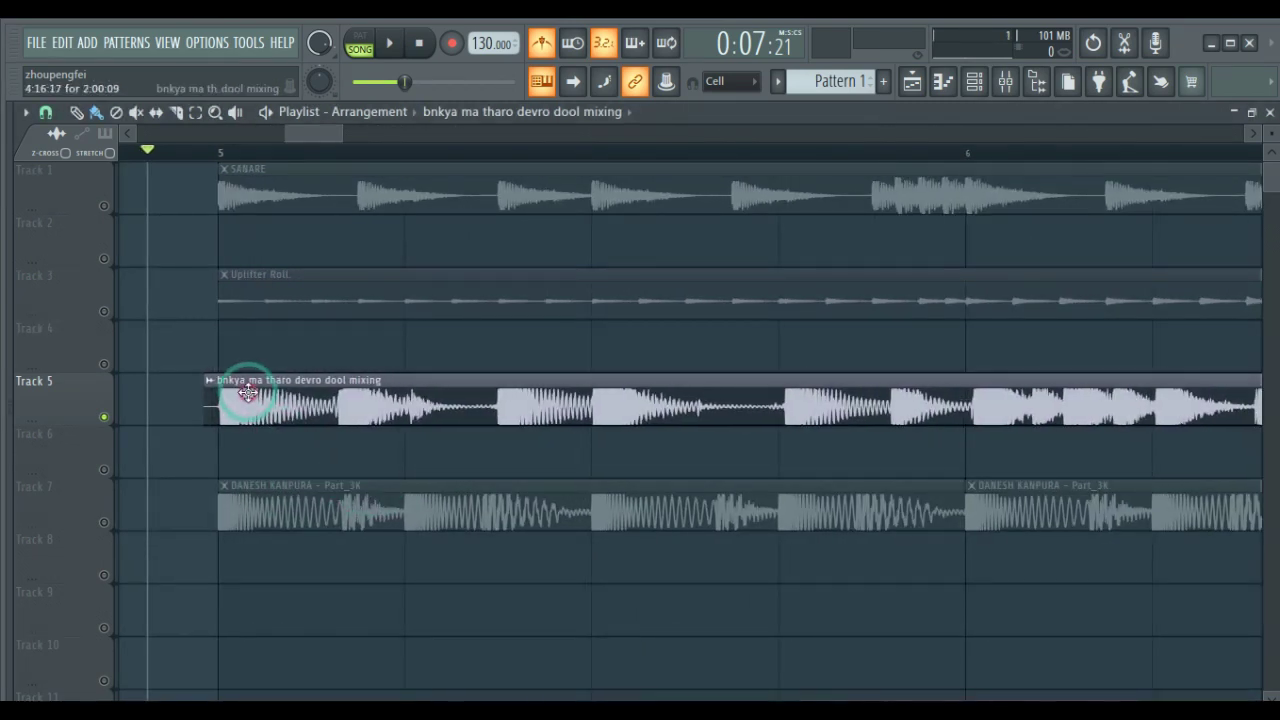
{"action": "key", "text": "space"}
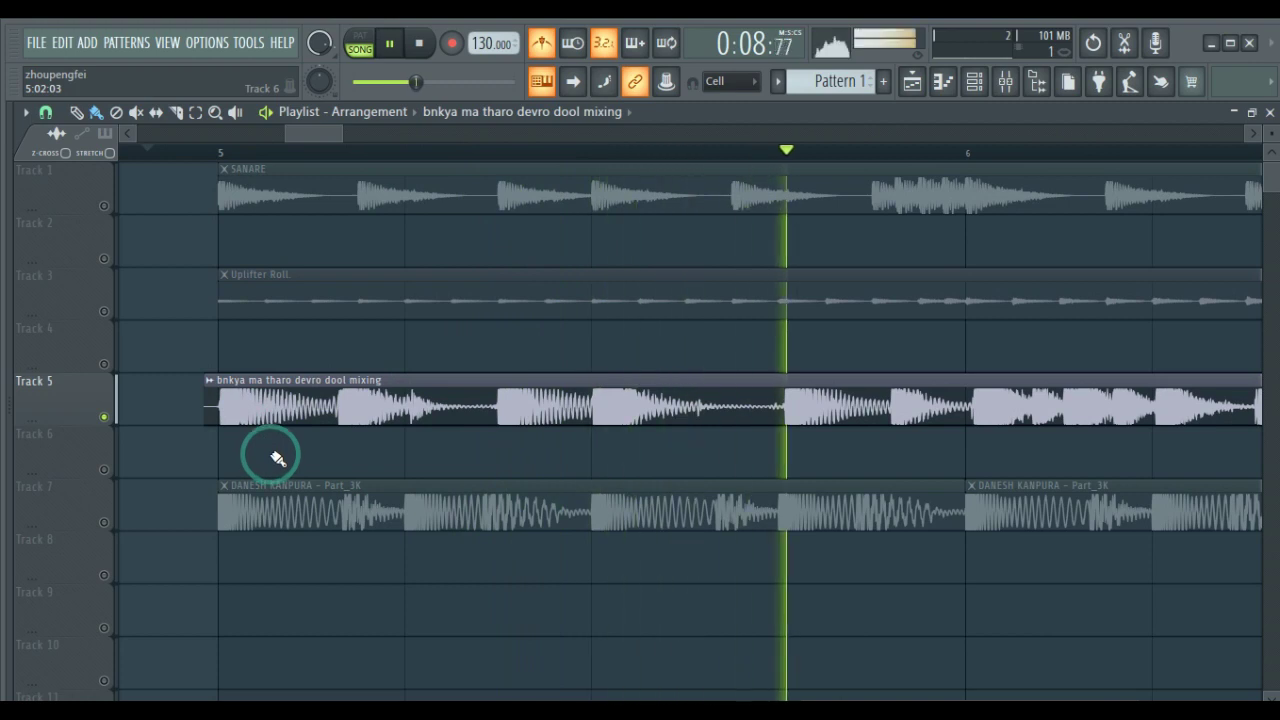
{"action": "scroll", "coordinate": [278, 460], "scroll_direction": "down", "scroll_amount": 3}
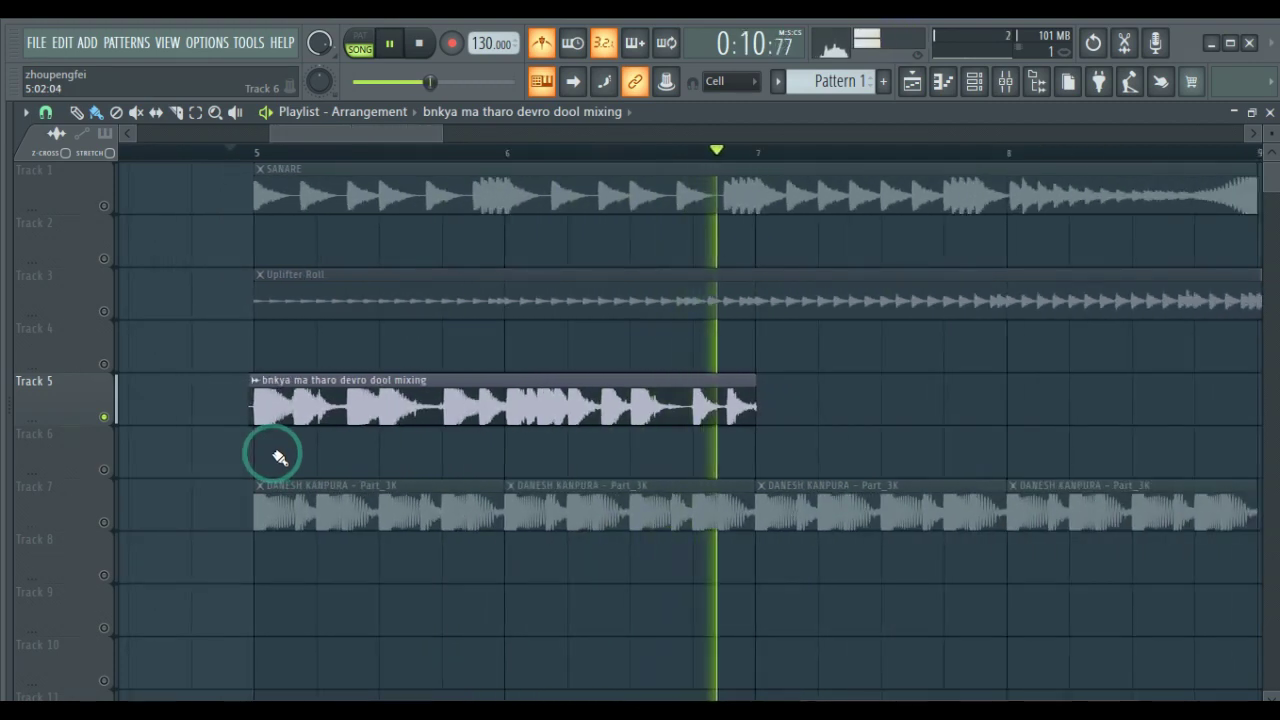
{"action": "scroll", "coordinate": [760, 391], "scroll_direction": "down", "scroll_amount": 3}
{"action": "key", "text": "space"}
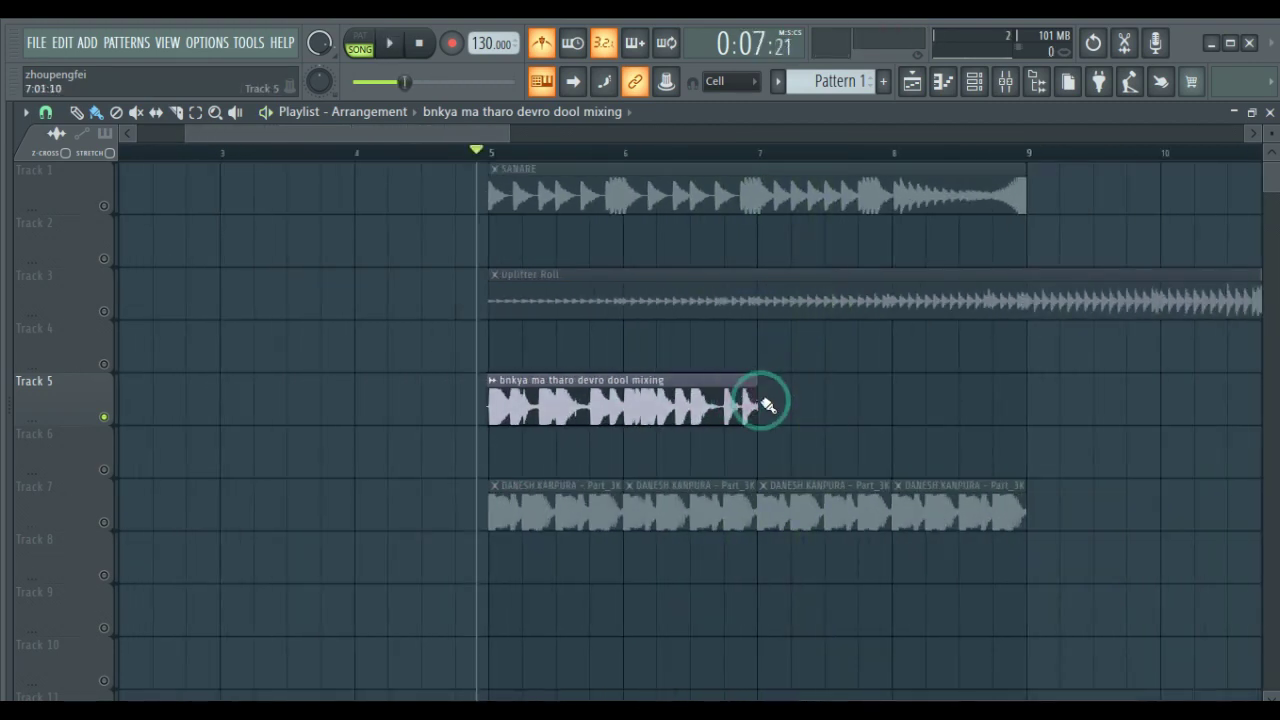
Duplicate the Track 5 bnkya clip, align the copy's first hit with bar 7, and play both clips with the metronome.
{"action": "key", "text": "ctrl+b"}
{"action": "scroll", "coordinate": [777, 405], "scroll_direction": "up", "scroll_amount": 5}
{"action": "left_click_drag", "start_coordinate": [714, 391], "coordinate": [649, 389]}
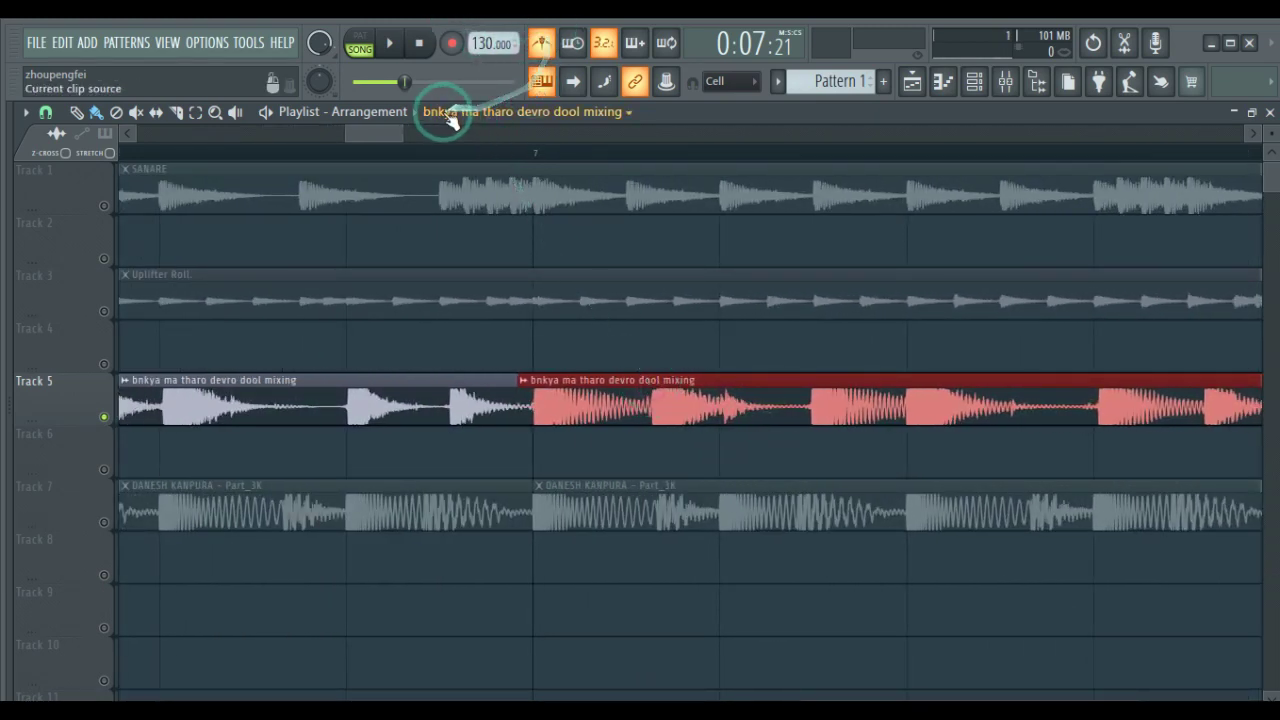
{"action": "key", "text": "space"}
{"action": "scroll", "coordinate": [436, 156], "scroll_direction": "down", "scroll_amount": 2}
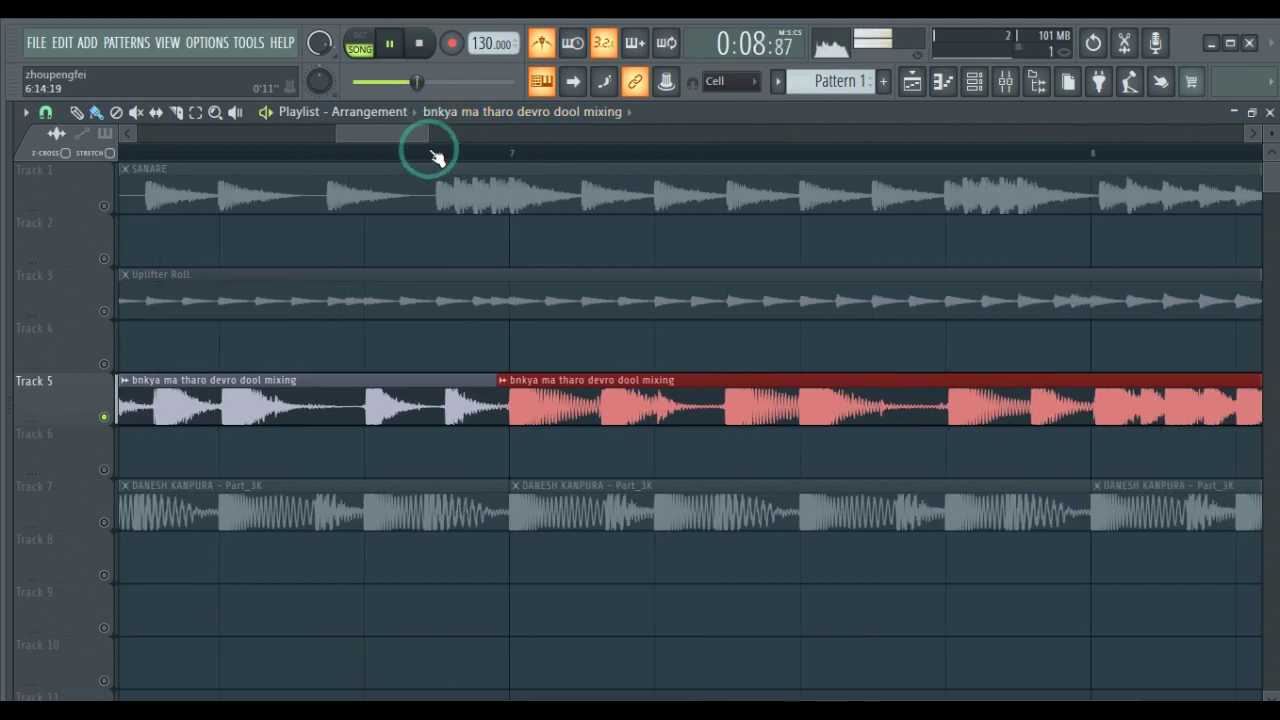
{"action": "scroll", "coordinate": [436, 156], "scroll_direction": "down", "scroll_amount": 1}
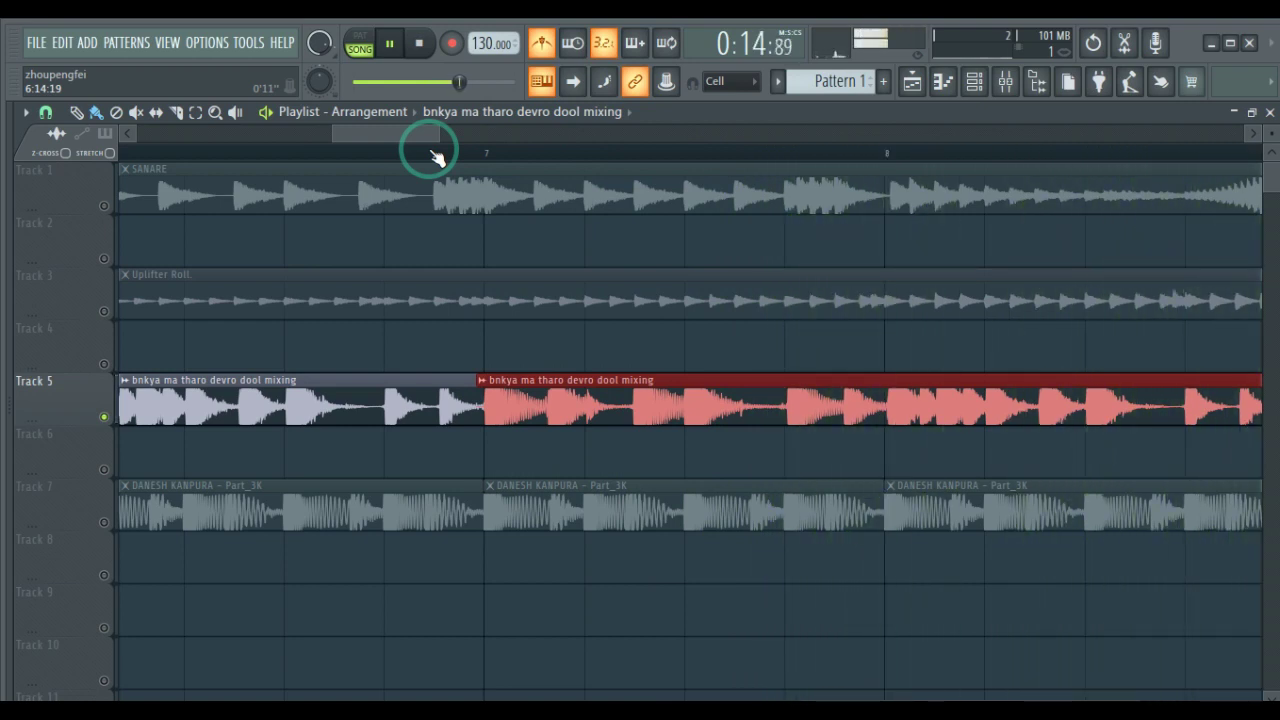
{"action": "key", "text": "space"}
Deselect the Track 5 clips, recheck the bnkya loop's BPM on VirtualDJ's deck A, and close VirtualDJ to return to FL Studio.
{"action": "left_click_drag", "start_coordinate": [428, 134], "coordinate": [358, 275]}
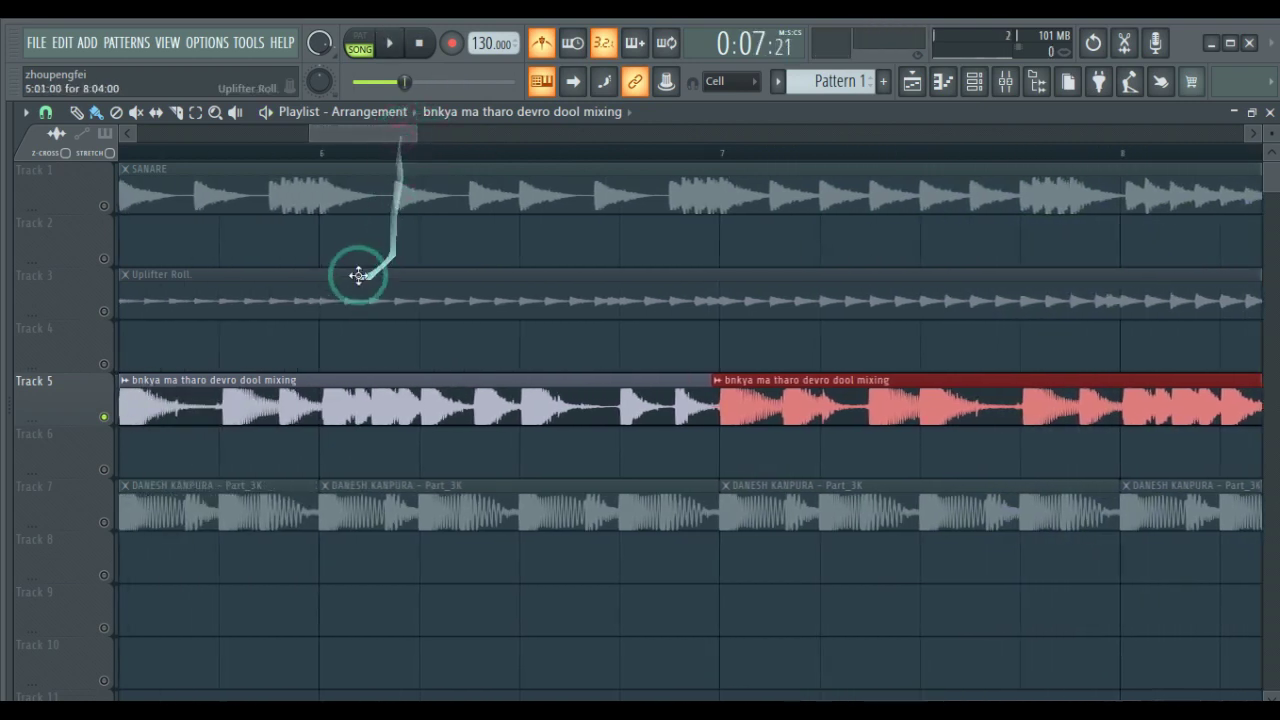
{"action": "left_click_drag", "start_coordinate": [402, 132], "coordinate": [394, 257]}
{"action": "left_click", "coordinate": [300, 410]}
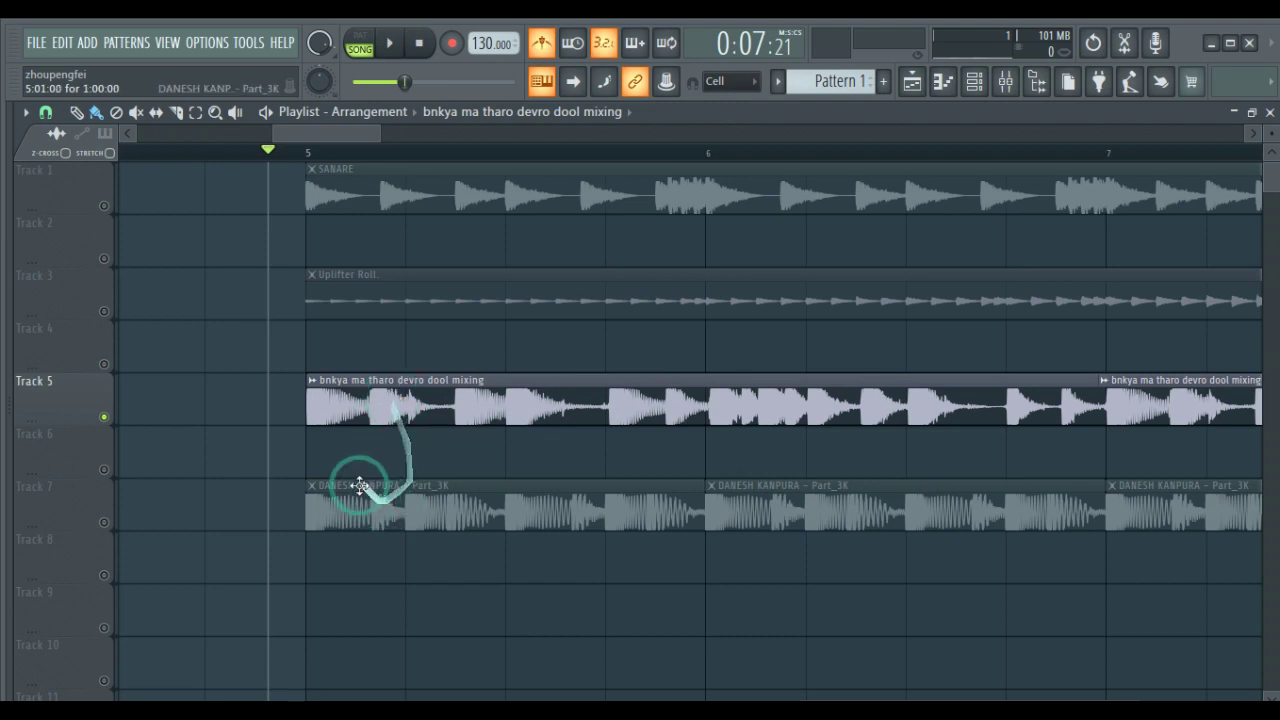
{"action": "left_click_drag", "start_coordinate": [334, 405], "coordinate": [435, 178]}
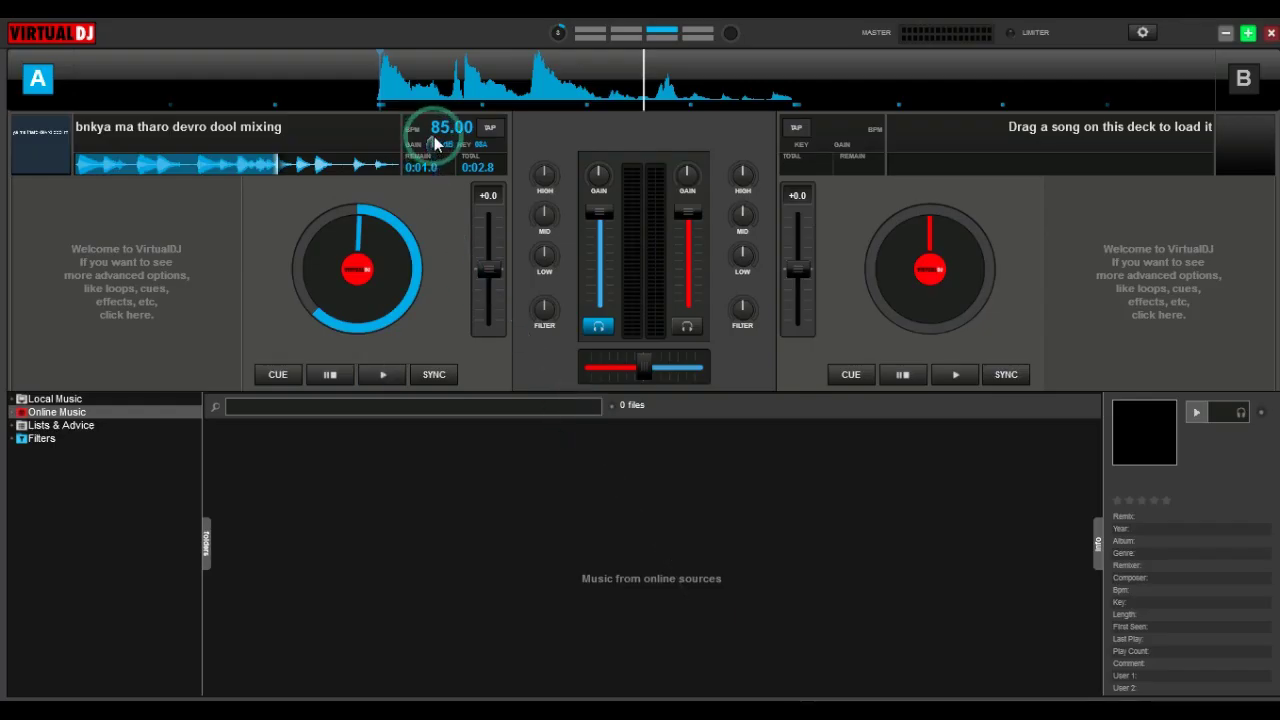
{"action": "left_click", "coordinate": [1268, 34]}
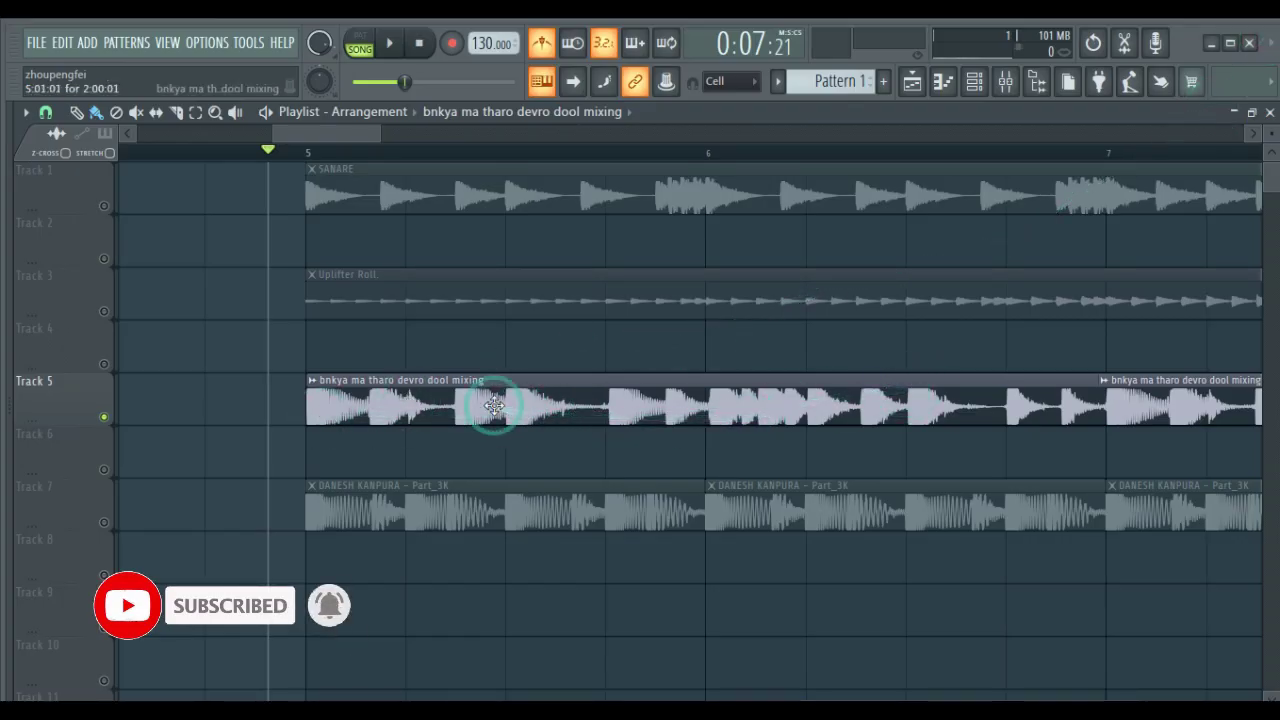
Play the soloed Track 5 bnkya loop with the metronome, and solo Track 7 to play the DANESH KANPURA loop as well.
{"action": "key", "text": "space"}
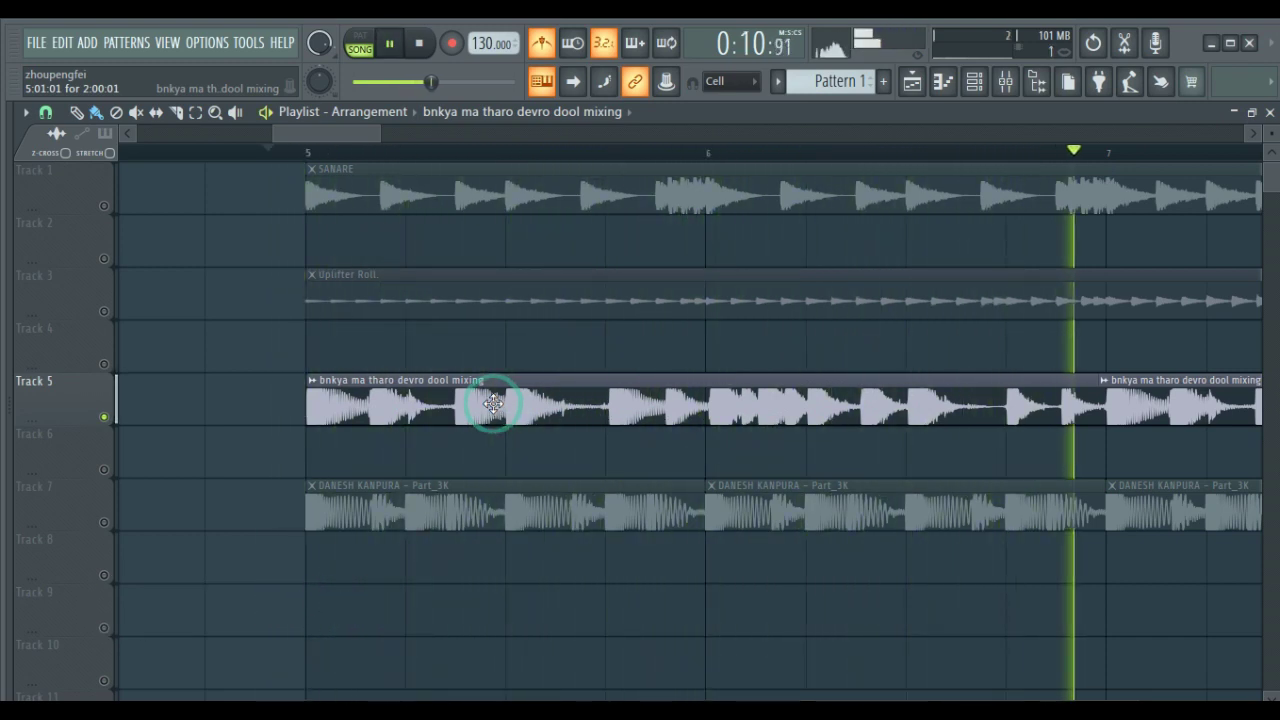
{"action": "key", "text": "space"}
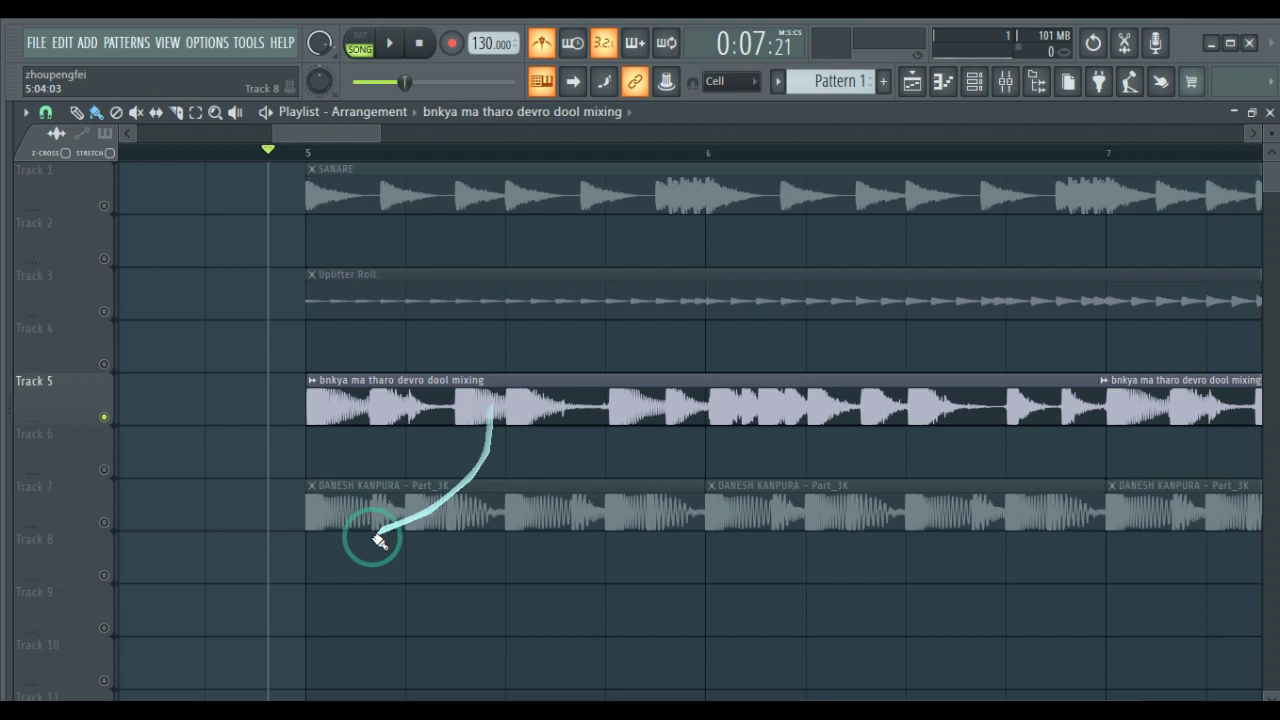
{"action": "right_click", "coordinate": [104, 522]}
{"action": "key", "text": "space"}
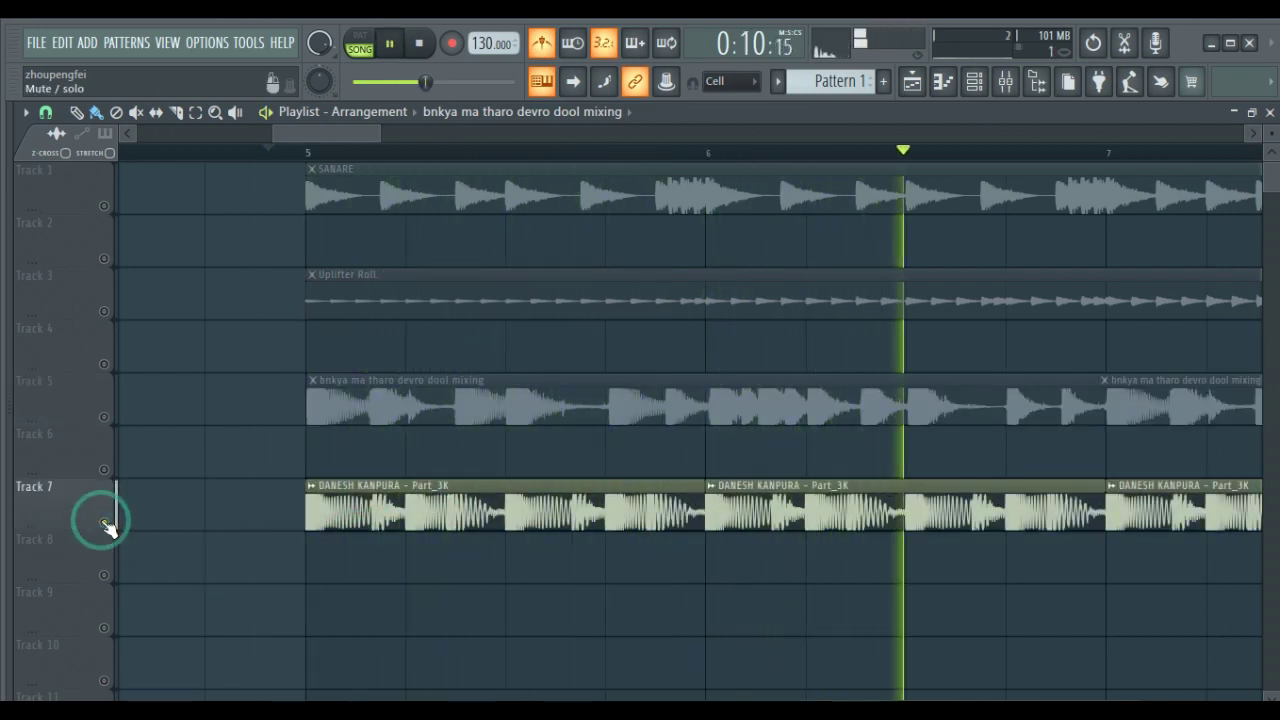
{"action": "key", "text": "space"}
Turn off Track 7's solo and play all four loops together with the metronome.
{"action": "right_click", "coordinate": [104, 522]}
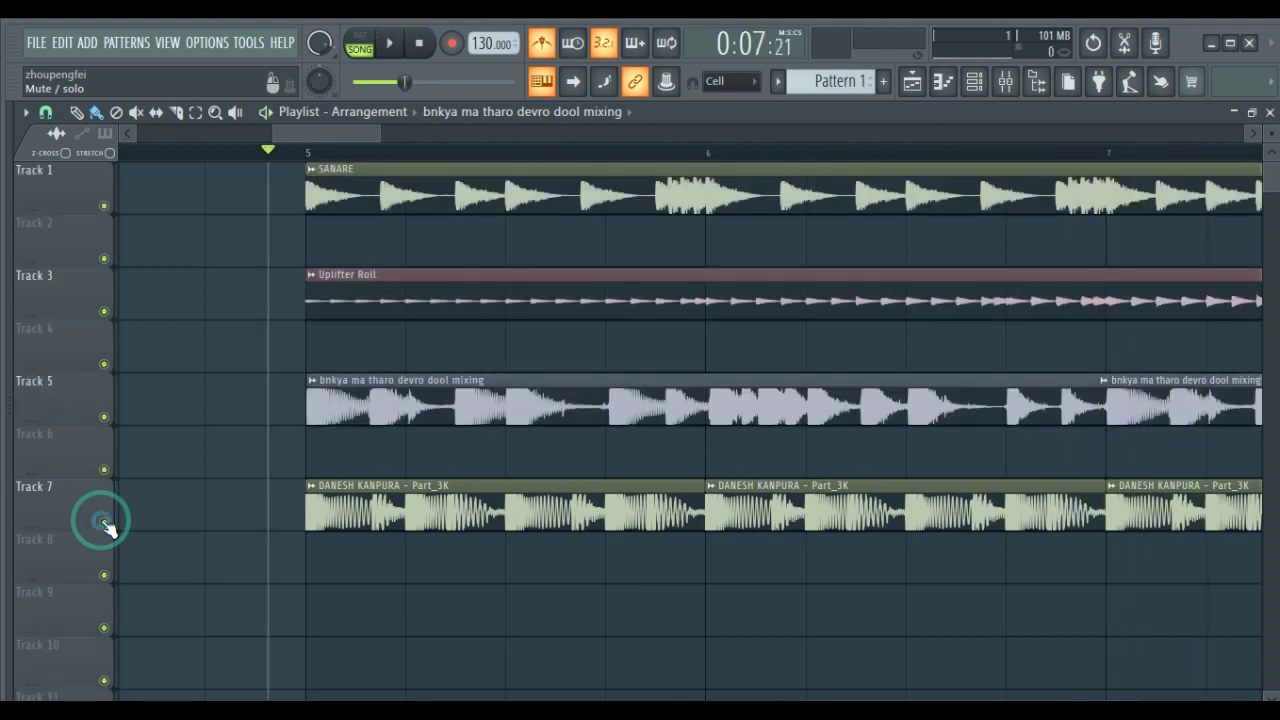
{"action": "key", "text": "space"}
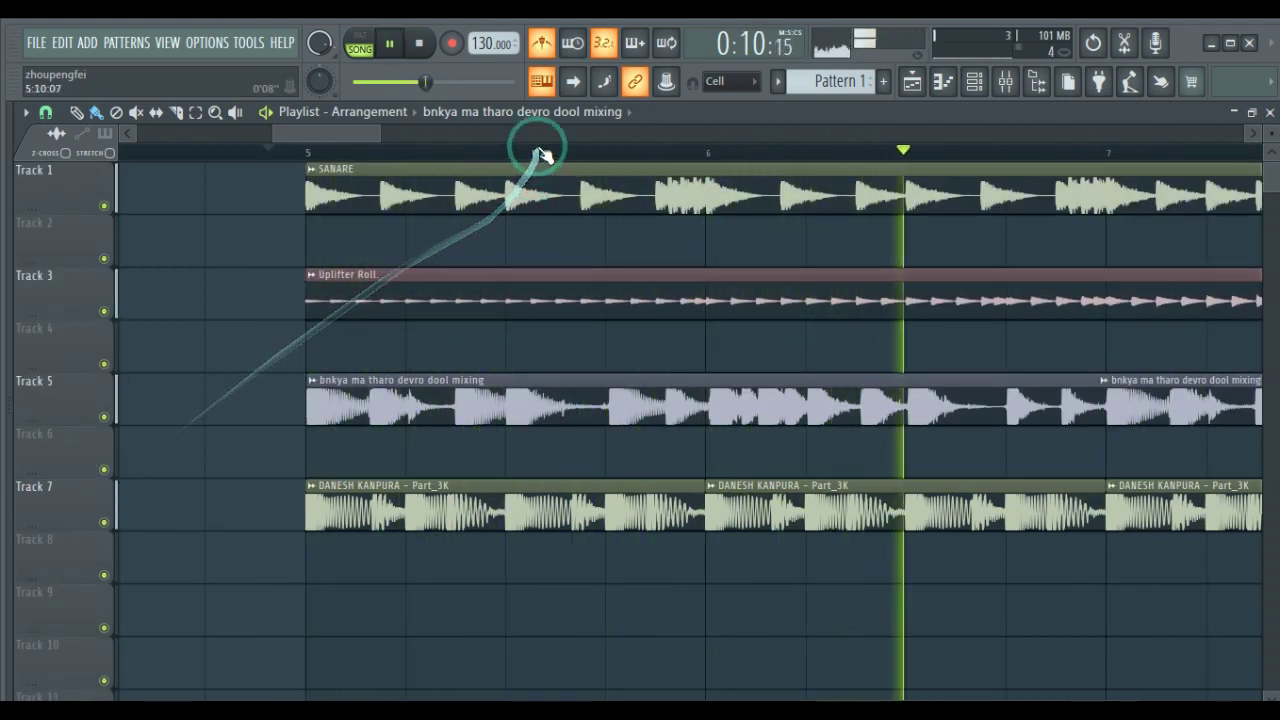
{"action": "scroll", "coordinate": [534, 145], "scroll_direction": "down", "scroll_amount": 5}
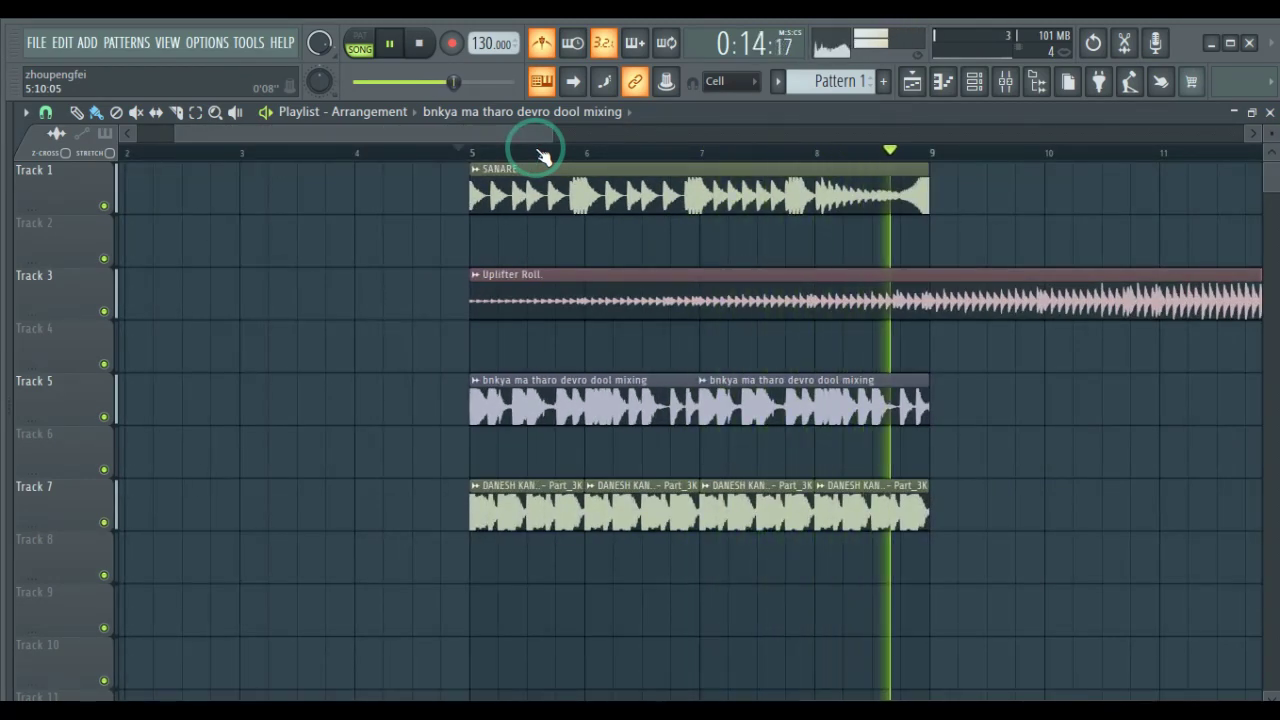
{"action": "key", "text": "space"}
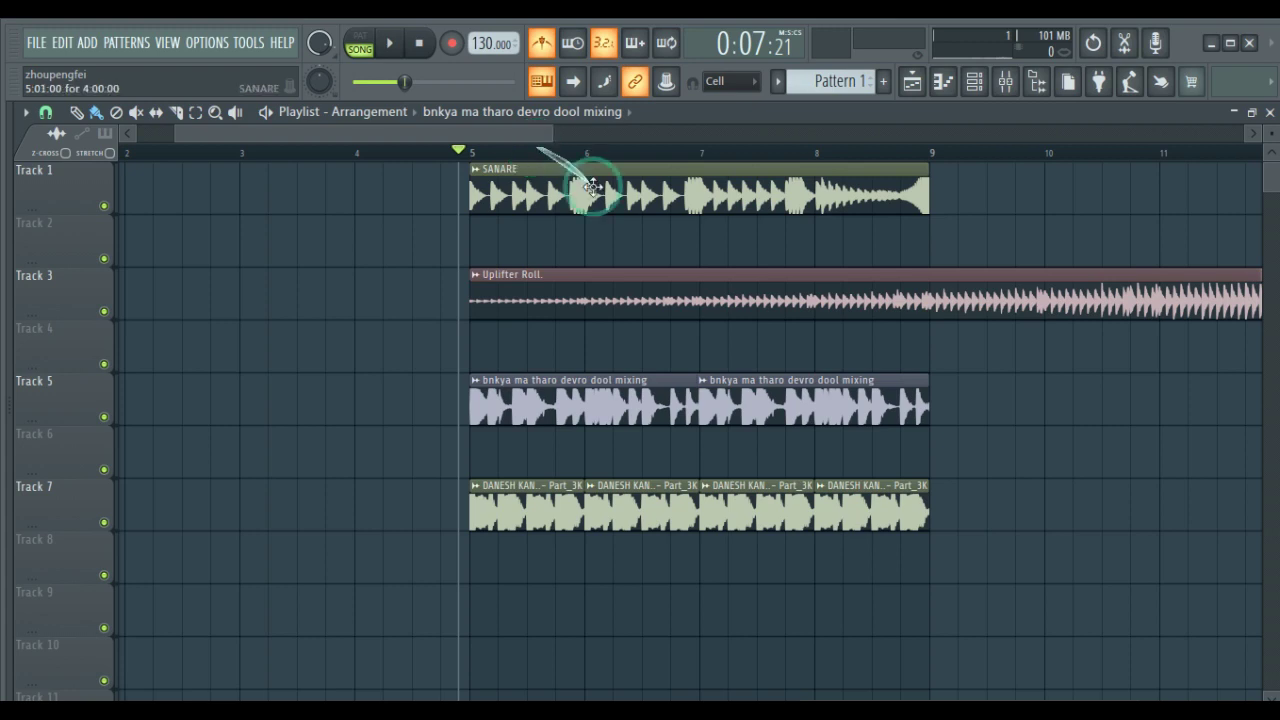